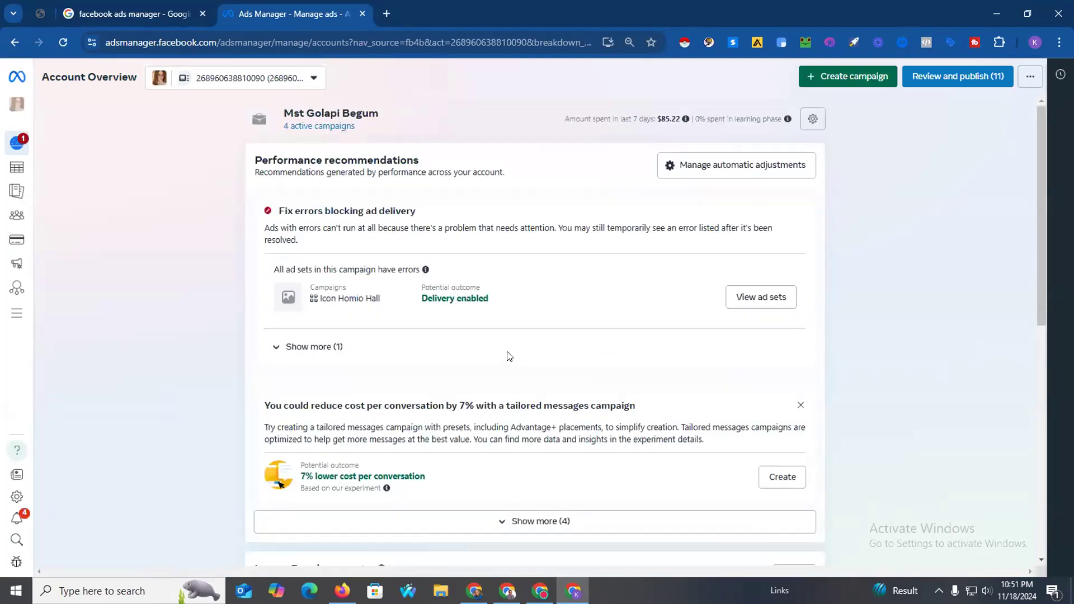
Create a new auction campaign with the Leads objective, using the manual leads campaign setup.
{"action": "scroll", "coordinate": [504, 353], "scroll_direction": "down", "scroll_amount": 3}
{"action": "scroll", "coordinate": [495, 356], "scroll_direction": "down", "scroll_amount": 3}
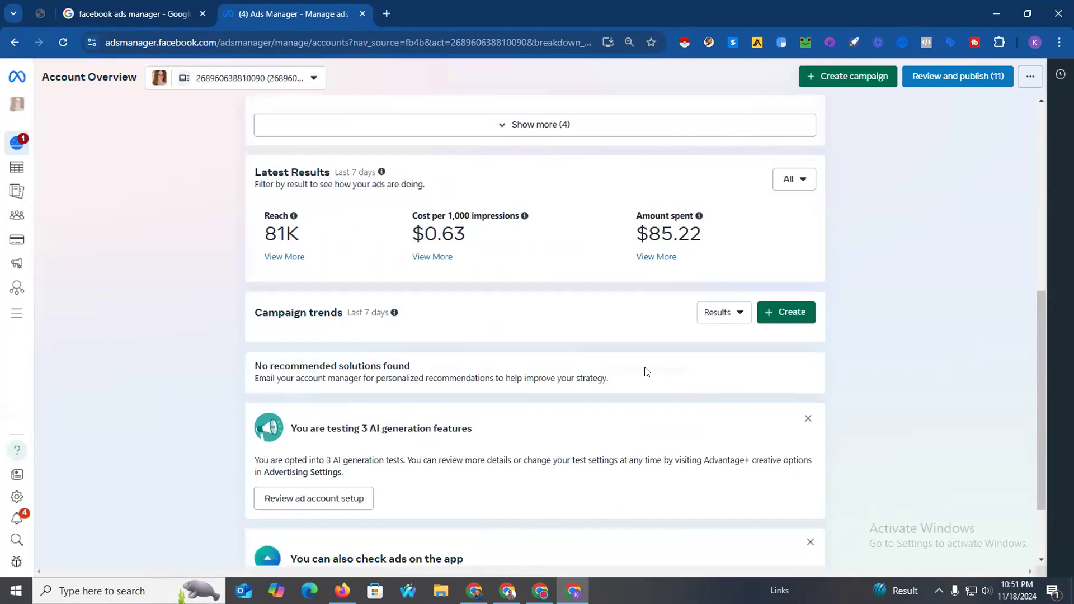
{"action": "left_click", "coordinate": [780, 311]}
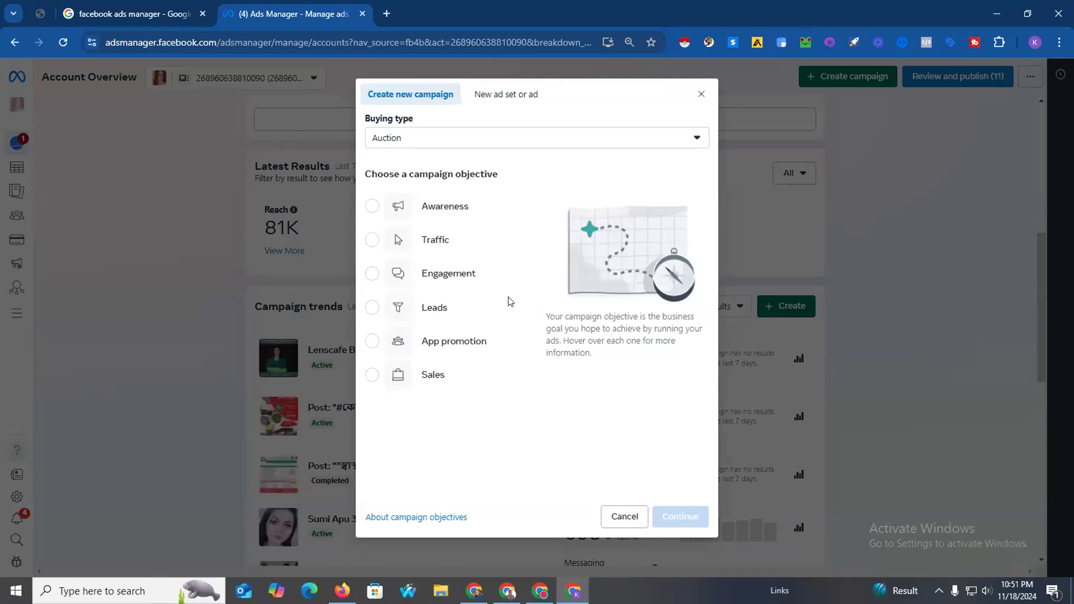
{"action": "left_click", "coordinate": [365, 309]}
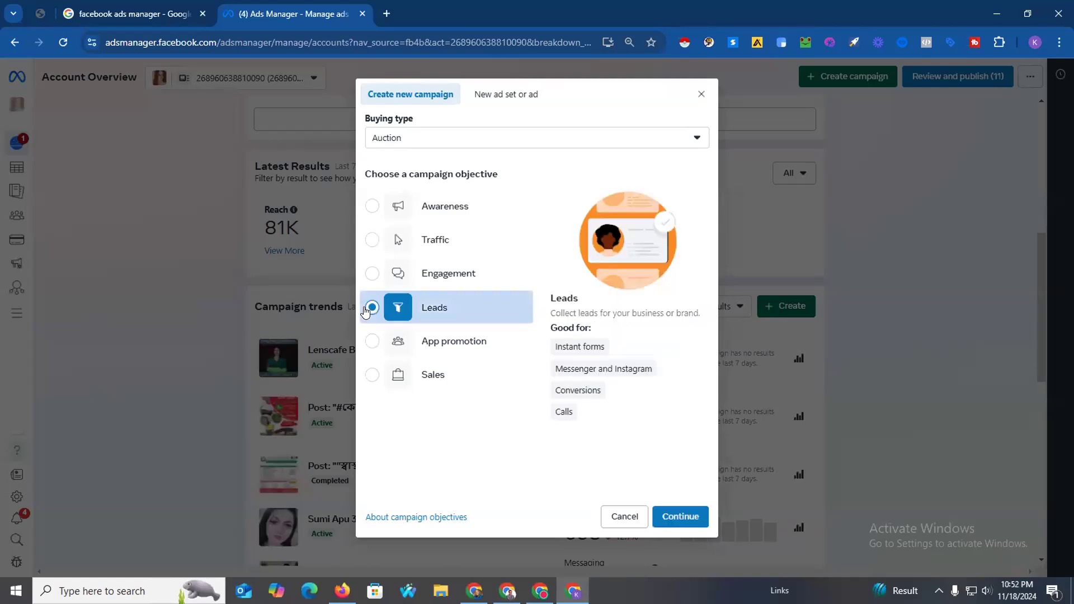
{"action": "left_click", "coordinate": [675, 520]}
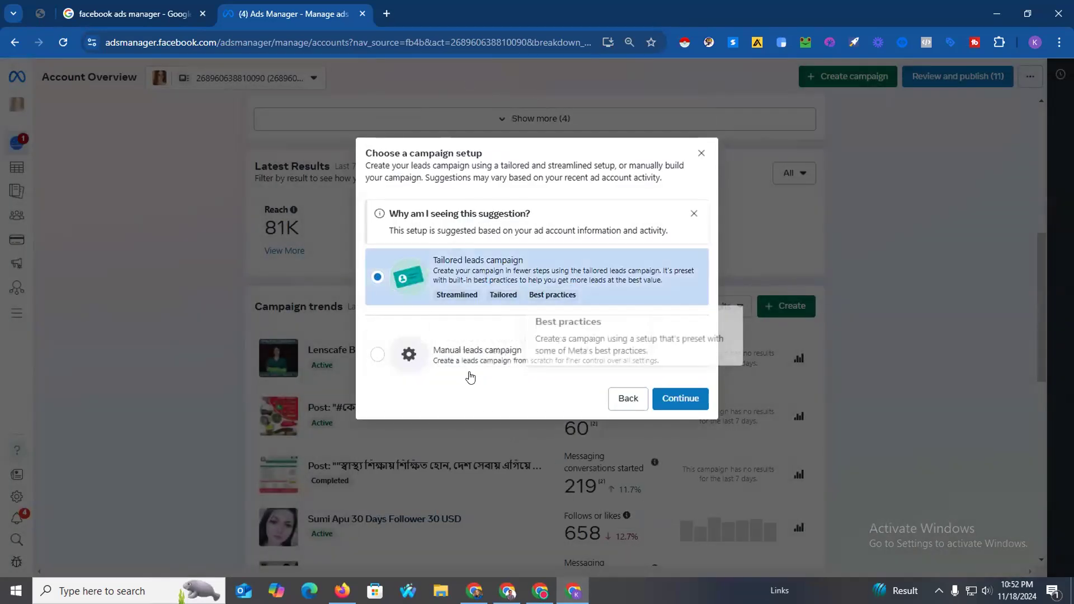
{"action": "left_click", "coordinate": [378, 354]}
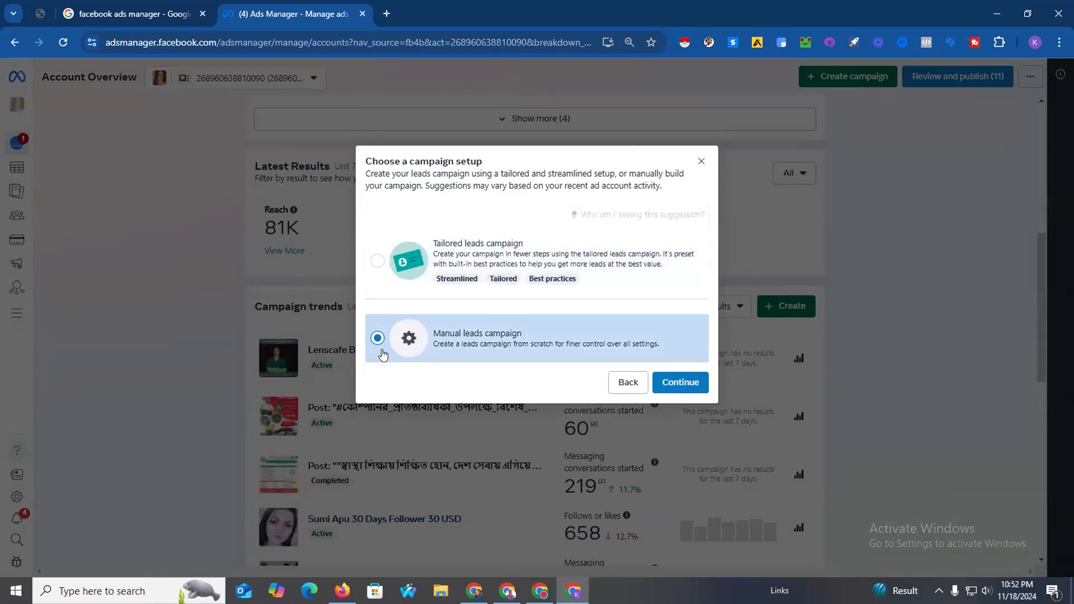
{"action": "left_click", "coordinate": [680, 382]}
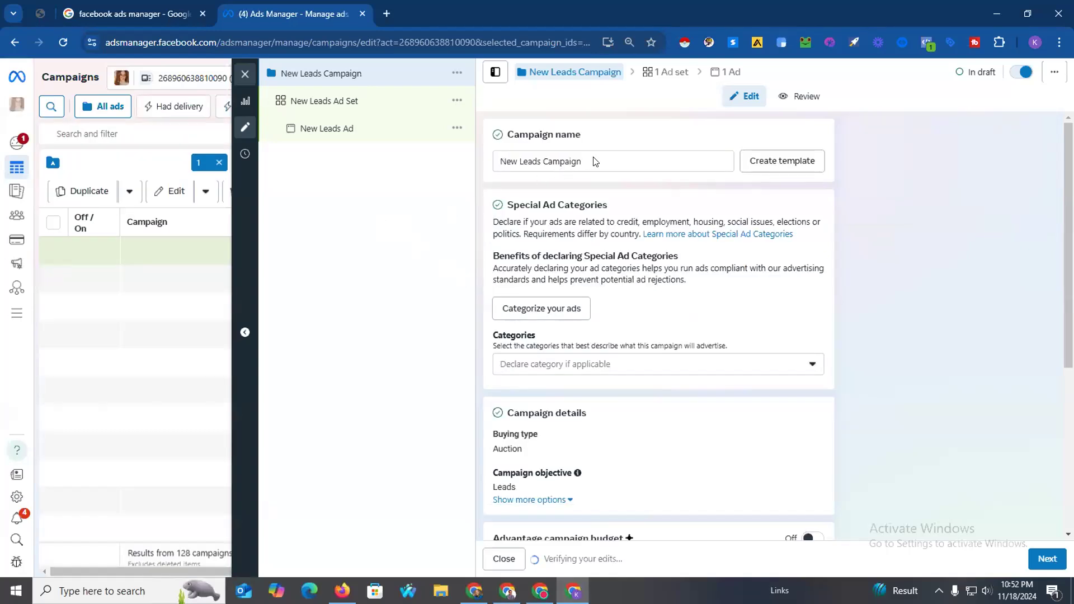
Keep the default campaign name and campaign-level settings, and proceed to the ad set.
{"action": "left_click_drag", "start_coordinate": [582, 162], "coordinate": [500, 161]}
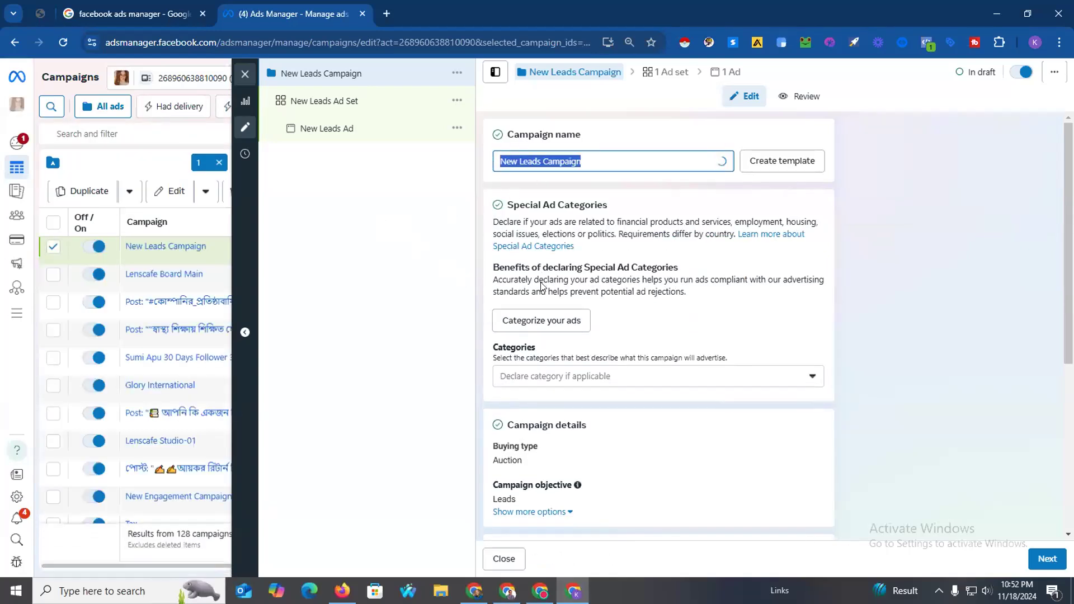
{"action": "scroll", "coordinate": [541, 286], "scroll_direction": "down", "scroll_amount": 4}
{"action": "scroll", "coordinate": [722, 374], "scroll_direction": "down", "scroll_amount": 2}
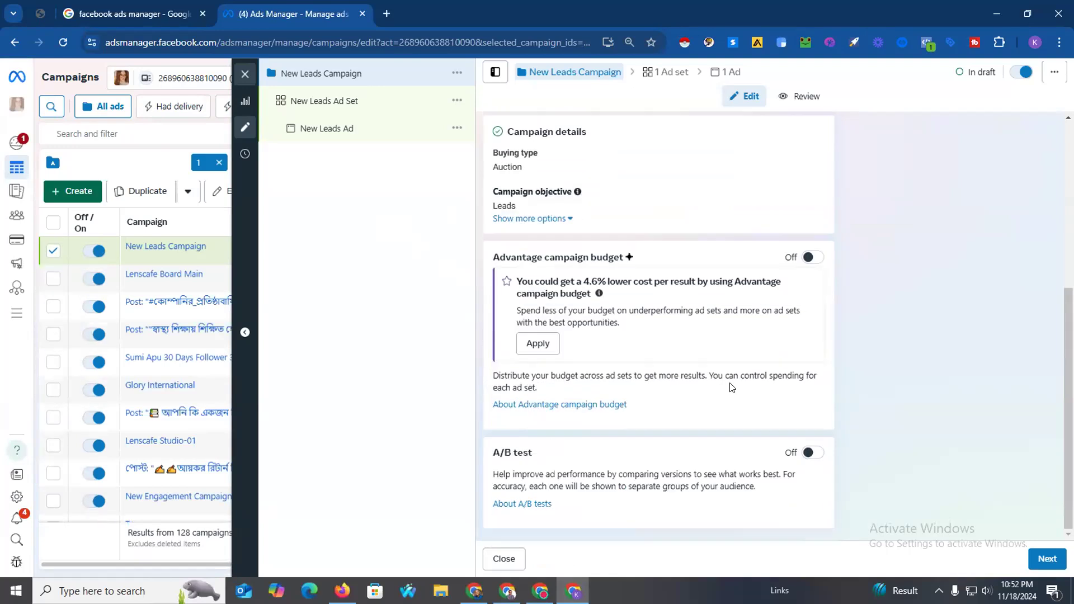
{"action": "left_click", "coordinate": [1046, 558]}
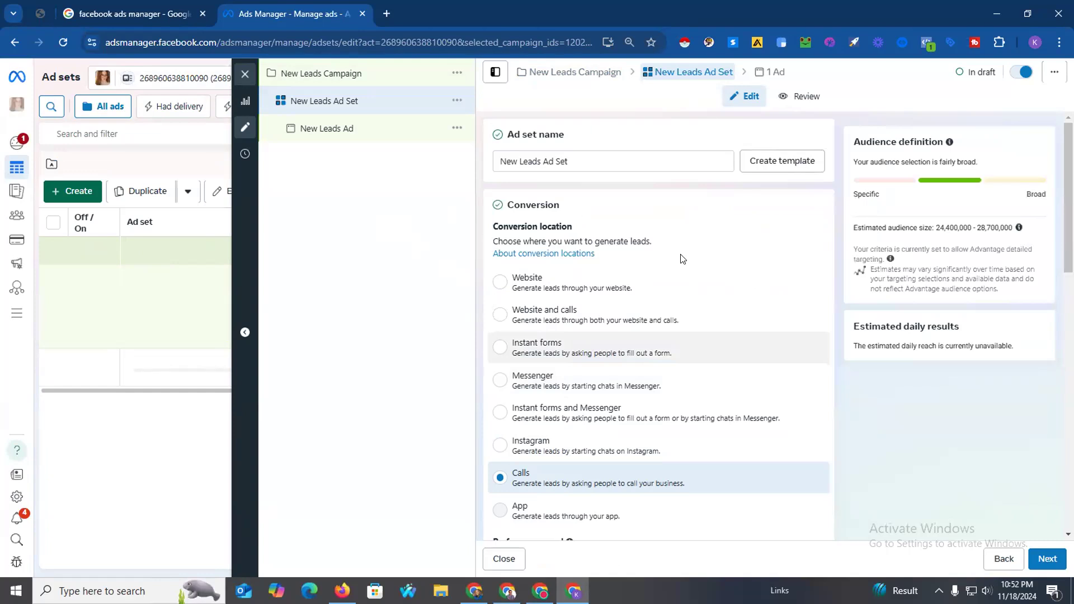
Set the ad set's conversion location to Instant forms.
{"action": "scroll", "coordinate": [679, 263], "scroll_direction": "down", "scroll_amount": 2}
{"action": "scroll", "coordinate": [675, 274], "scroll_direction": "up", "scroll_amount": 2}
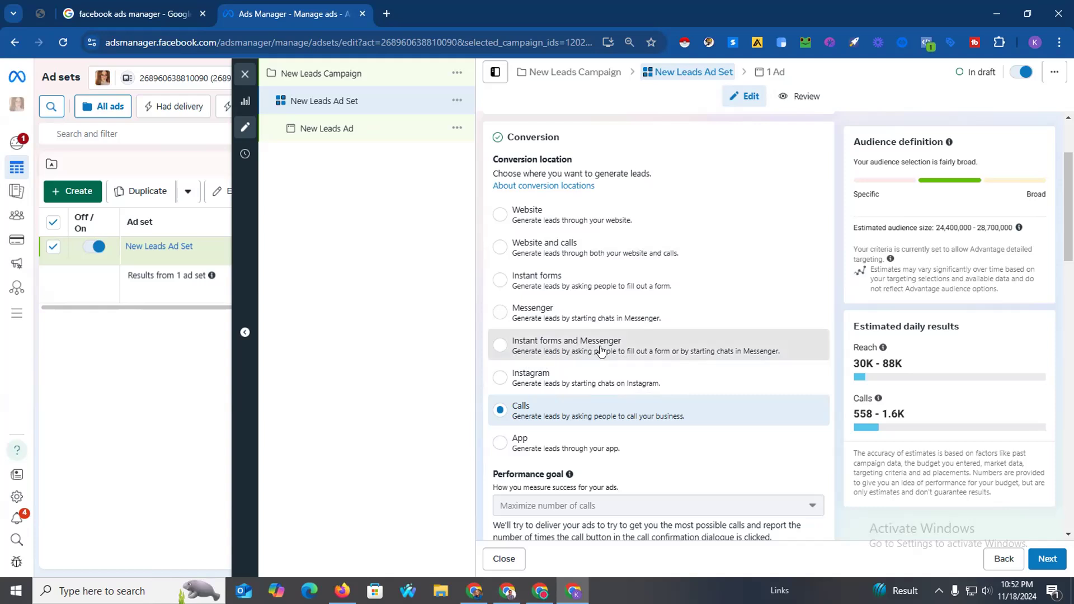
{"action": "left_click", "coordinate": [568, 345]}
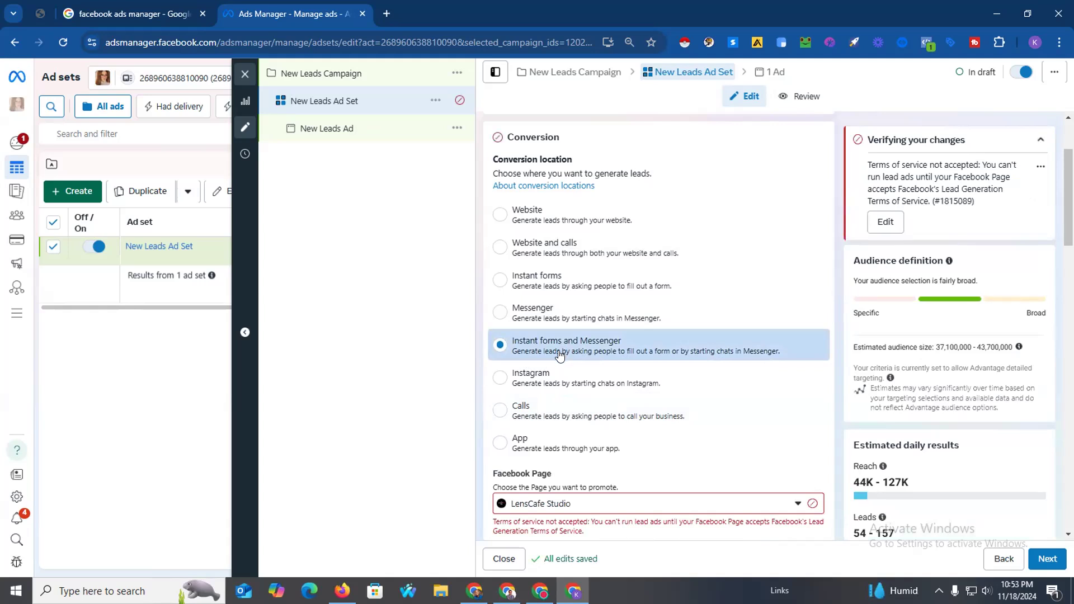
{"action": "left_click", "coordinate": [500, 281]}
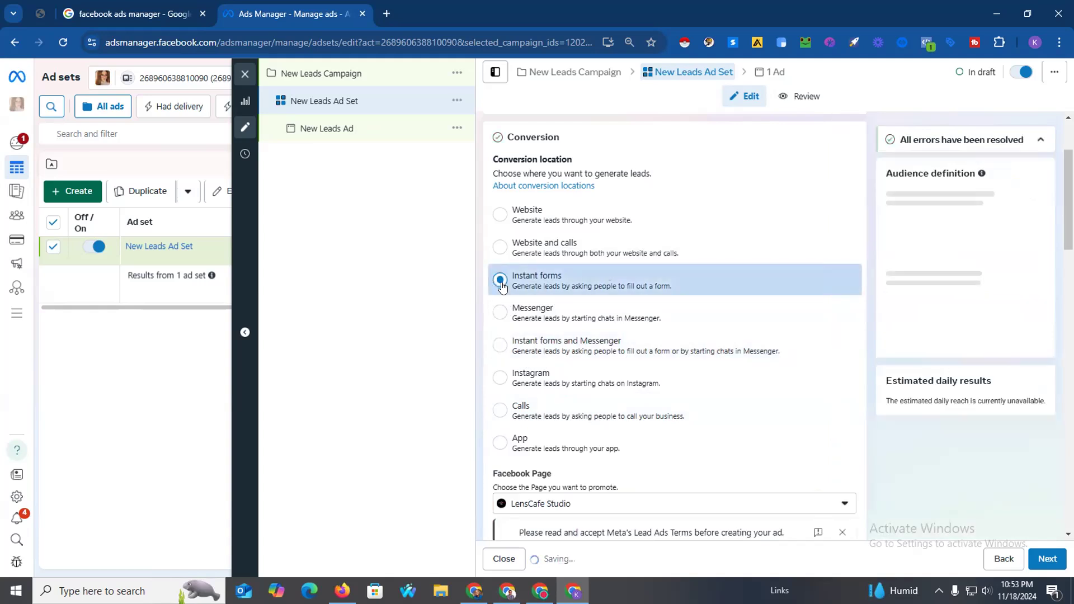
{"action": "scroll", "coordinate": [515, 300], "scroll_direction": "down", "scroll_amount": 2}
{"action": "scroll", "coordinate": [515, 300], "scroll_direction": "up", "scroll_amount": 1}
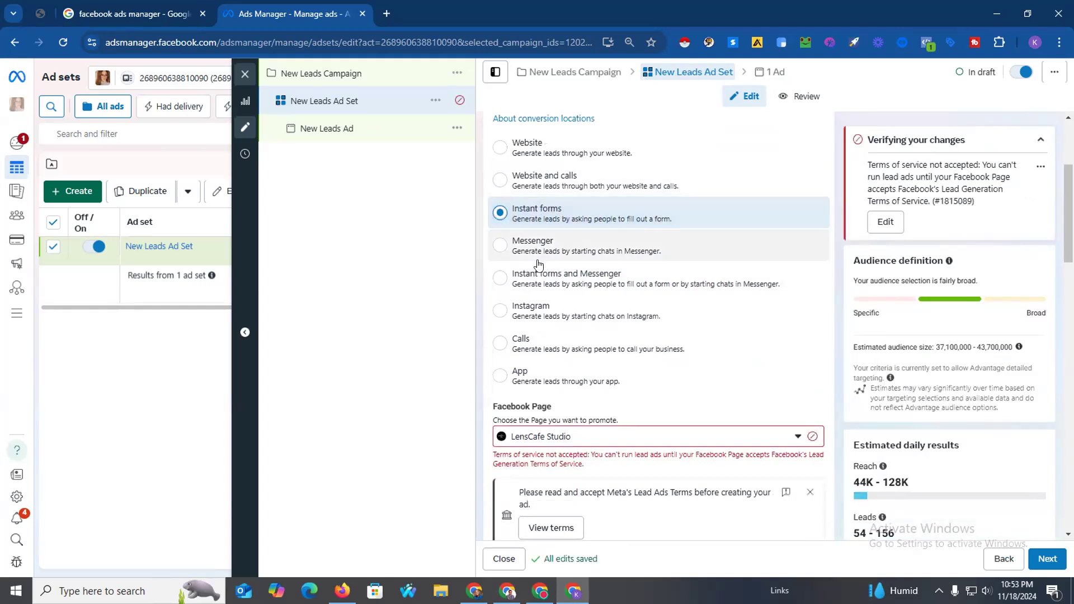
Keep LensCafe Studio as the Facebook Page and accept Meta's Lead Ad Terms for it.
{"action": "scroll", "coordinate": [536, 273], "scroll_direction": "down", "scroll_amount": 2}
{"action": "scroll", "coordinate": [536, 273], "scroll_direction": "down", "scroll_amount": 2}
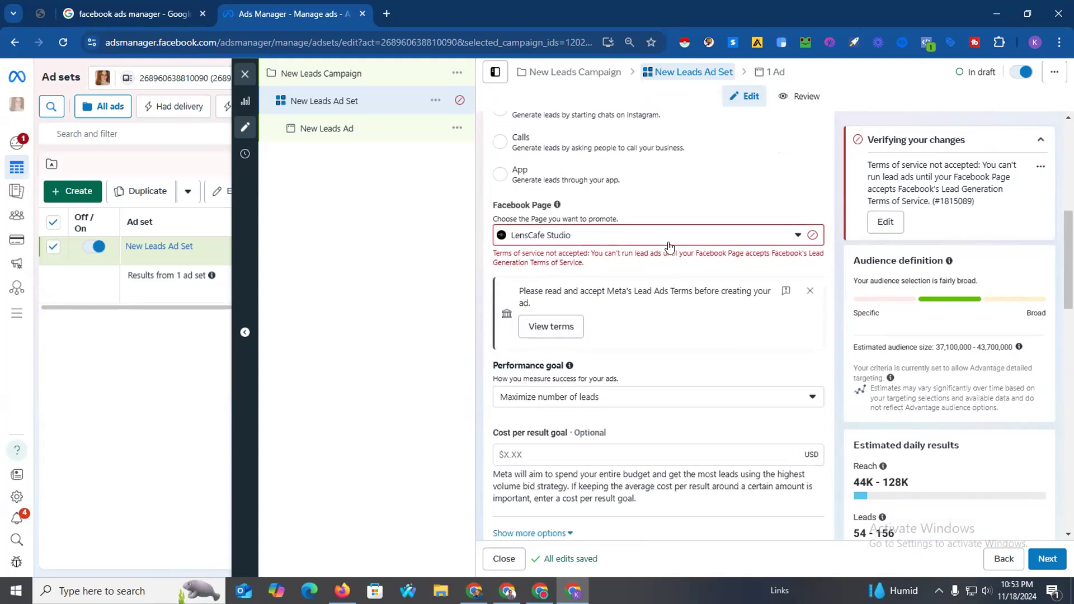
{"action": "left_click", "coordinate": [669, 240]}
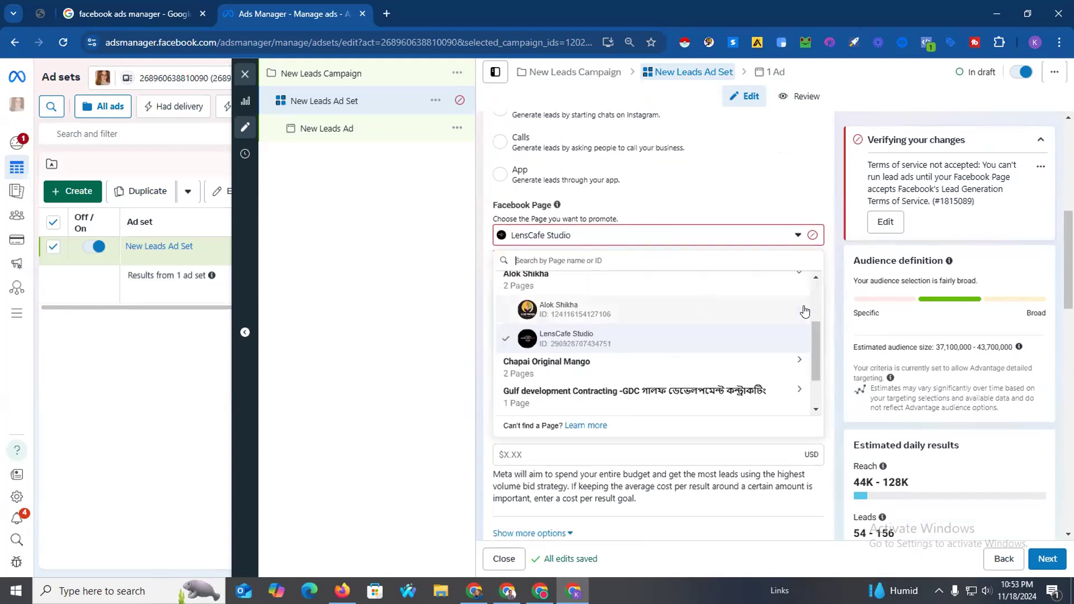
{"action": "left_click", "coordinate": [842, 287]}
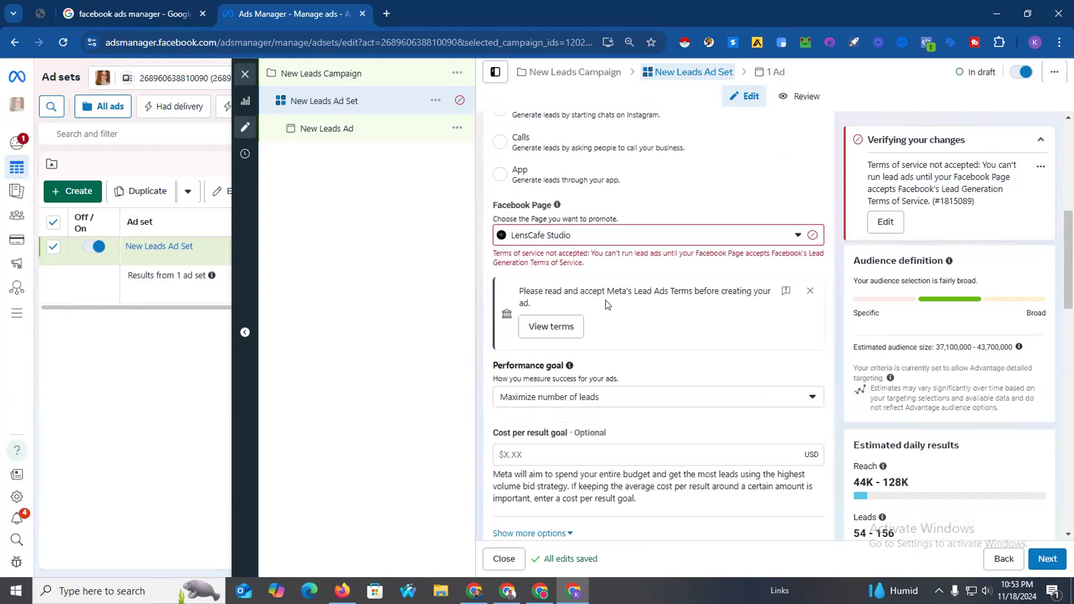
{"action": "left_click", "coordinate": [538, 324]}
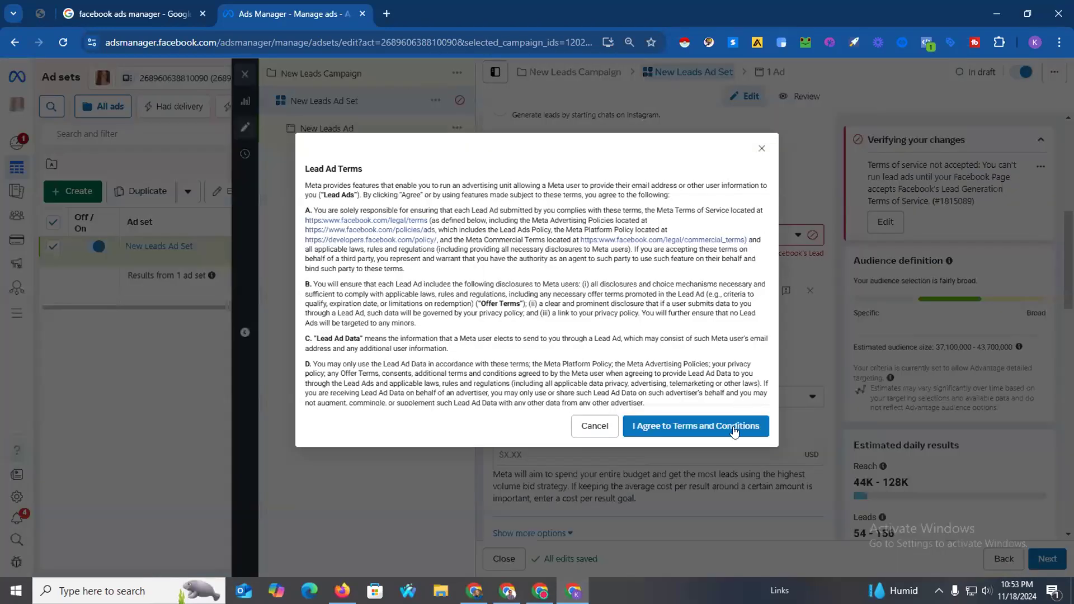
{"action": "left_click", "coordinate": [673, 431]}
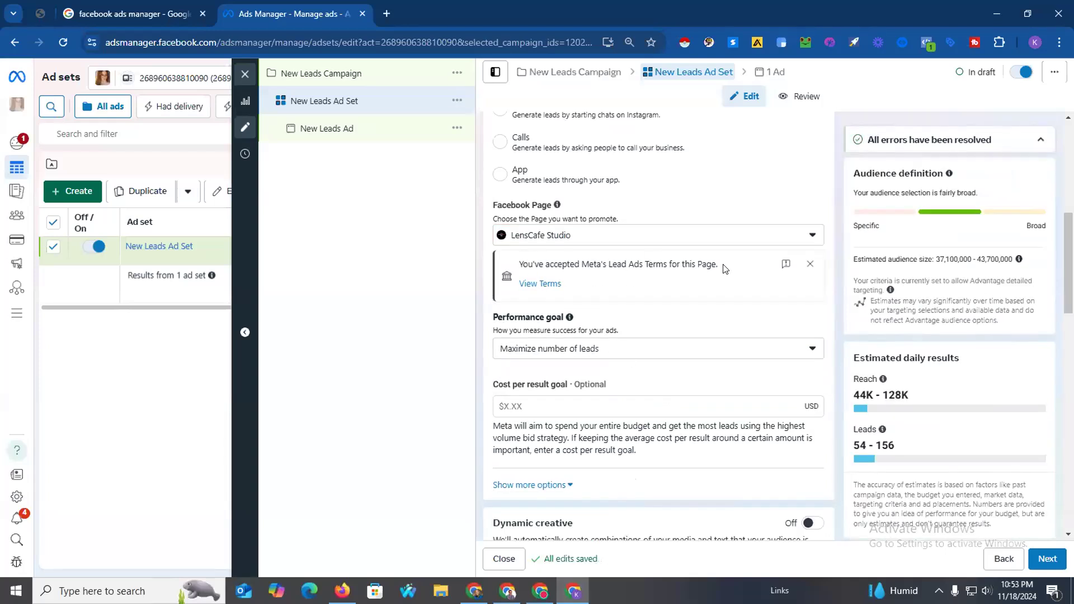
Choose "Maximize number of leads" as the ad set's performance goal.
{"action": "scroll", "coordinate": [714, 286], "scroll_direction": "down", "scroll_amount": 2}
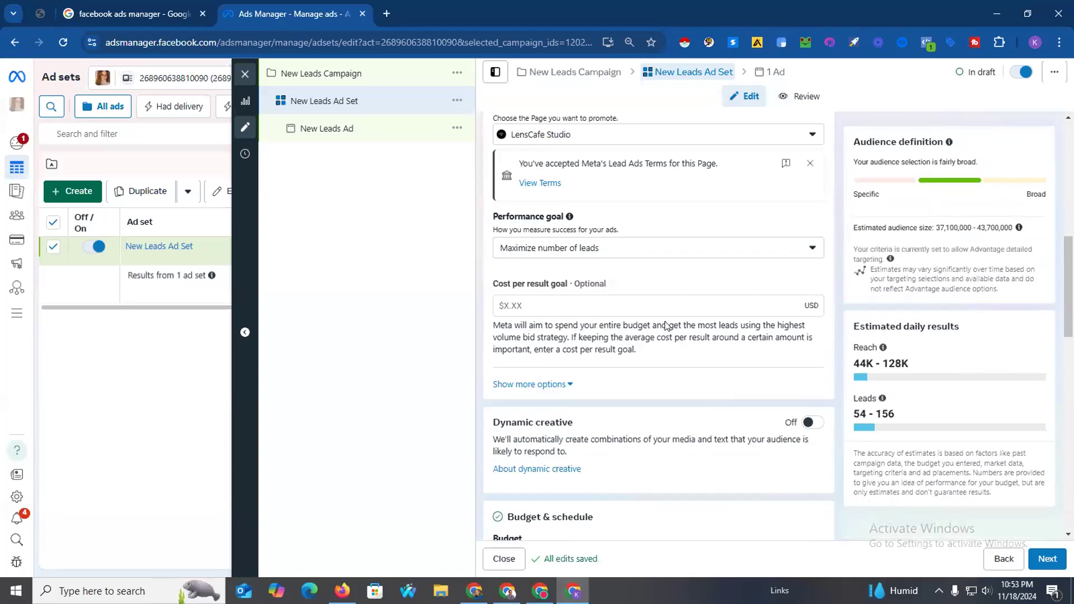
{"action": "left_click", "coordinate": [628, 219]}
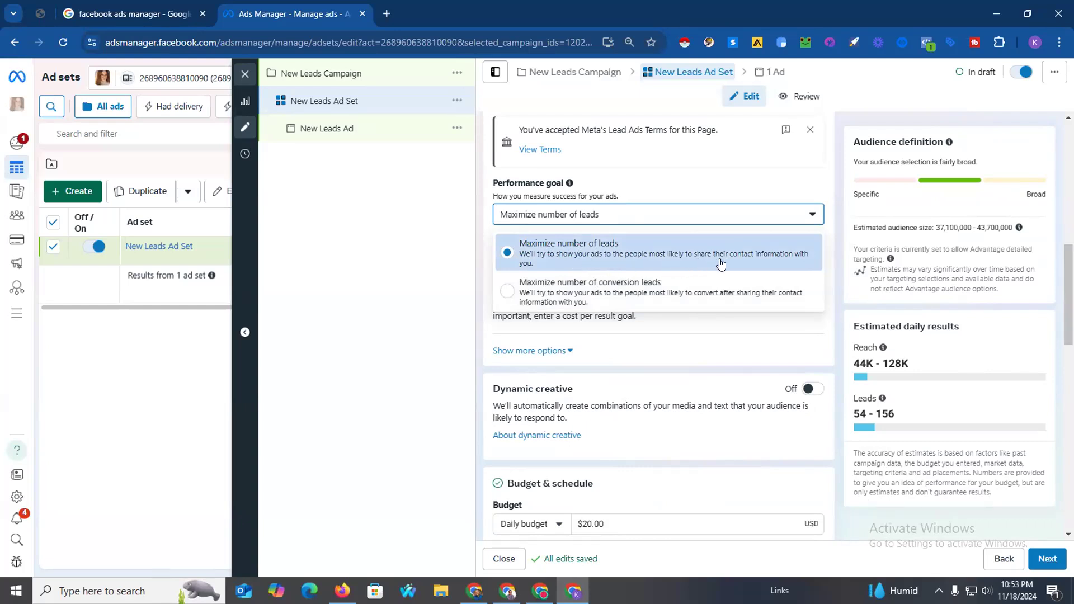
{"action": "left_click", "coordinate": [671, 253]}
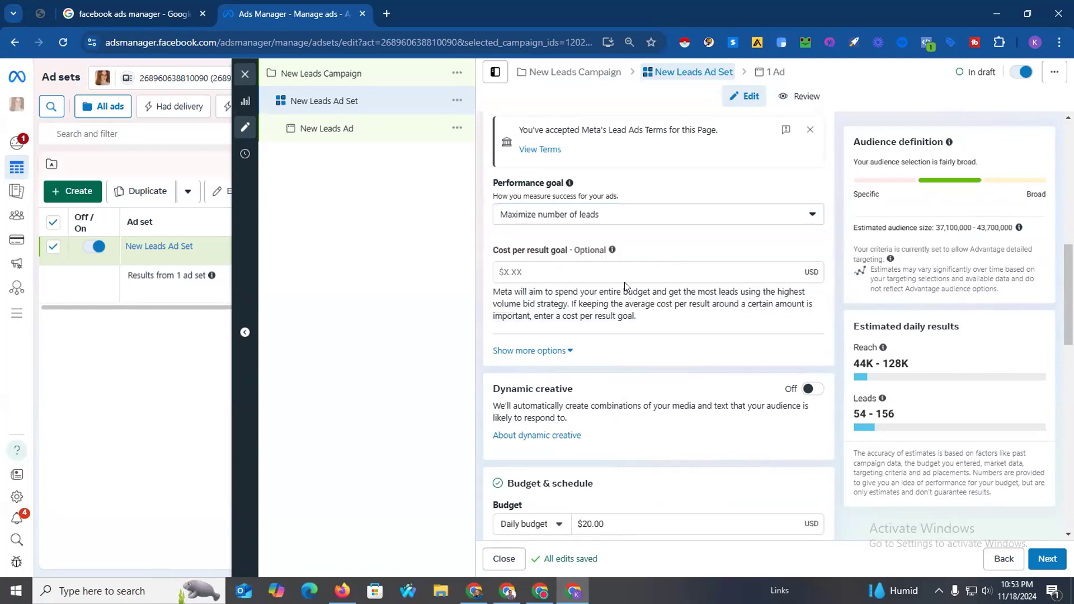
Keep the default budget, audience and placement settings of the ad set and proceed to the ad.
{"action": "scroll", "coordinate": [625, 286], "scroll_direction": "down", "scroll_amount": 3}
{"action": "scroll", "coordinate": [545, 290], "scroll_direction": "up", "scroll_amount": 2}
{"action": "scroll", "coordinate": [560, 283], "scroll_direction": "down", "scroll_amount": 5}
{"action": "scroll", "coordinate": [606, 312], "scroll_direction": "down", "scroll_amount": 8}
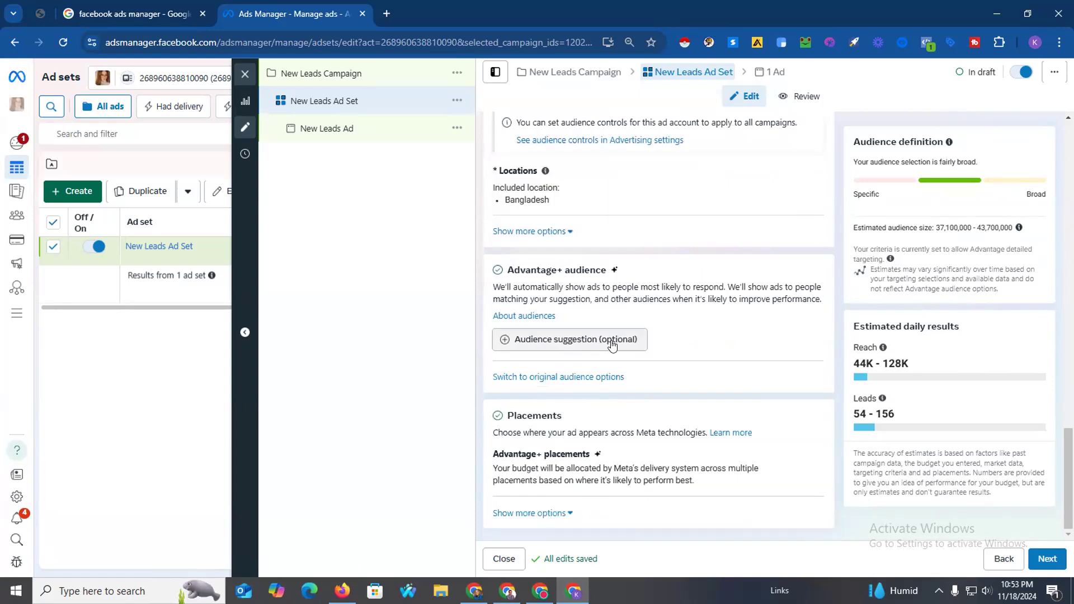
{"action": "left_click", "coordinate": [1047, 557]}
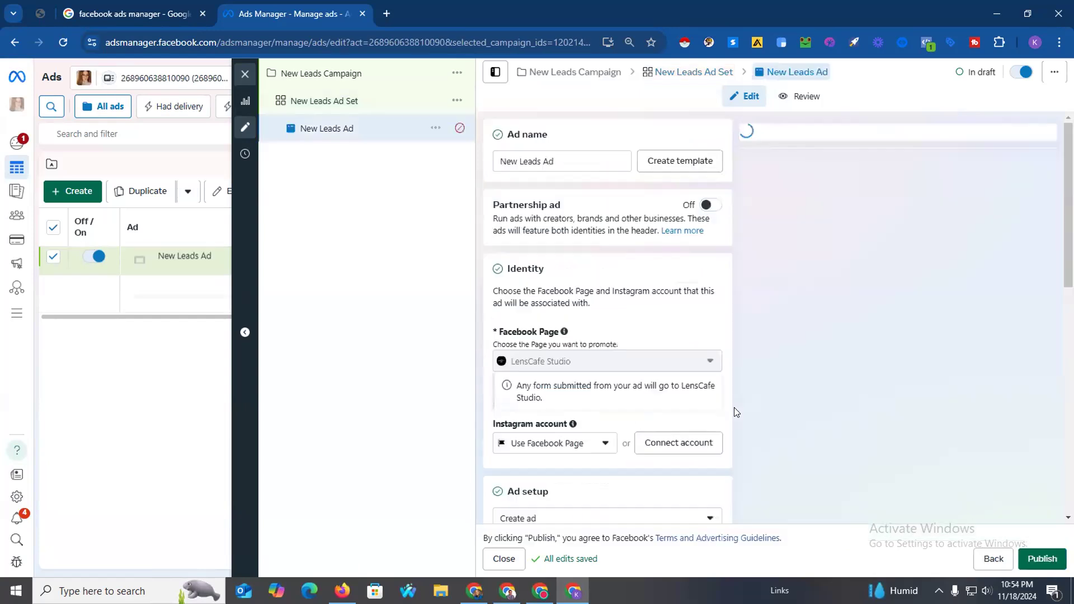
Look through the instant form templates offered for the ad's destination, and close them without choosing one.
{"action": "scroll", "coordinate": [679, 304], "scroll_direction": "down", "scroll_amount": 2}
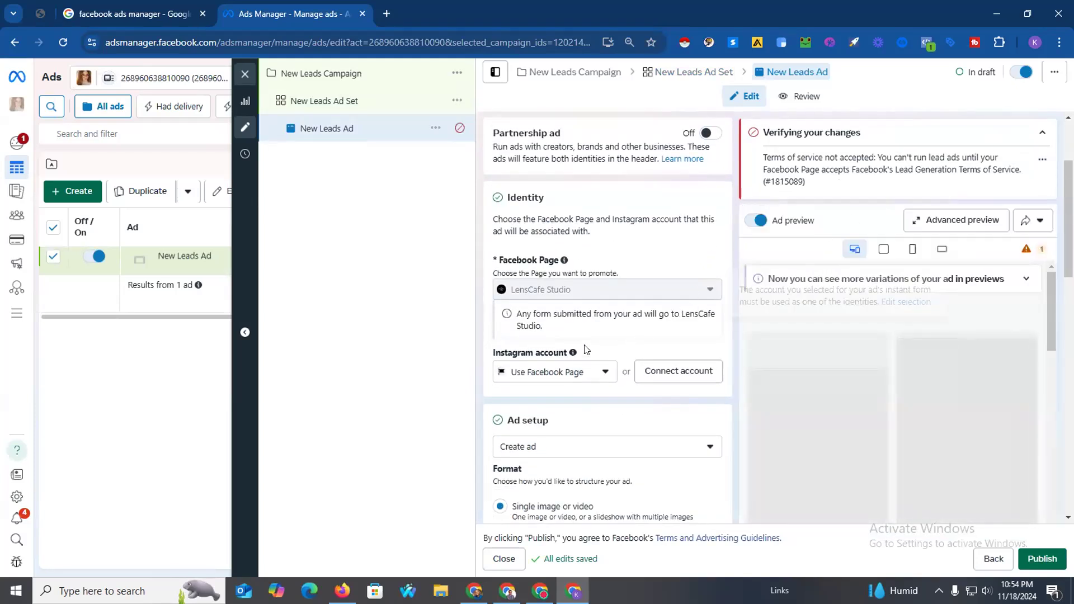
{"action": "scroll", "coordinate": [585, 349], "scroll_direction": "down", "scroll_amount": 10}
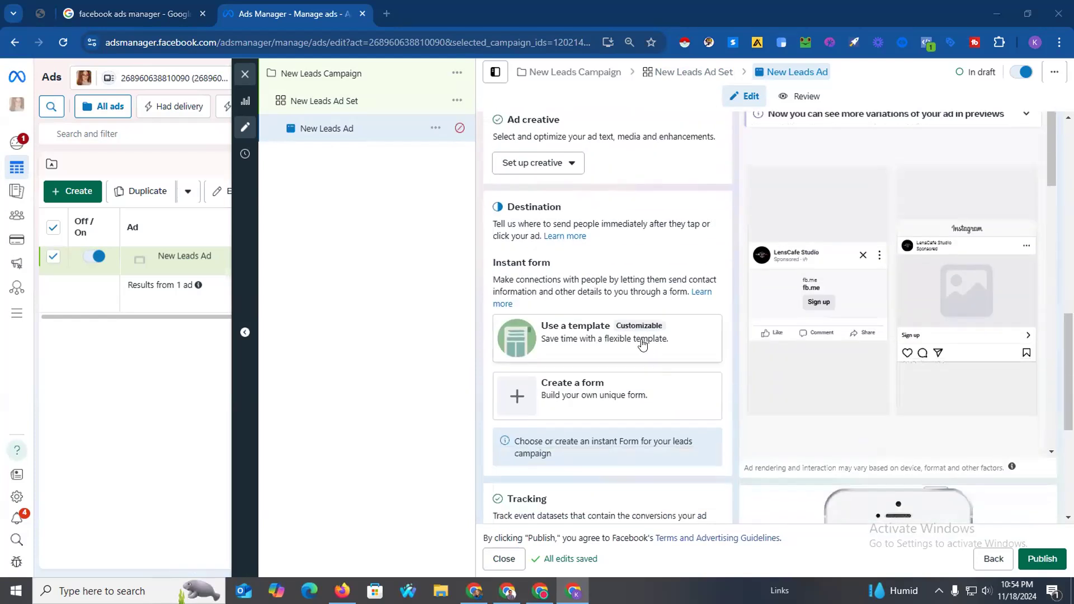
{"action": "scroll", "coordinate": [642, 344], "scroll_direction": "down", "scroll_amount": 3}
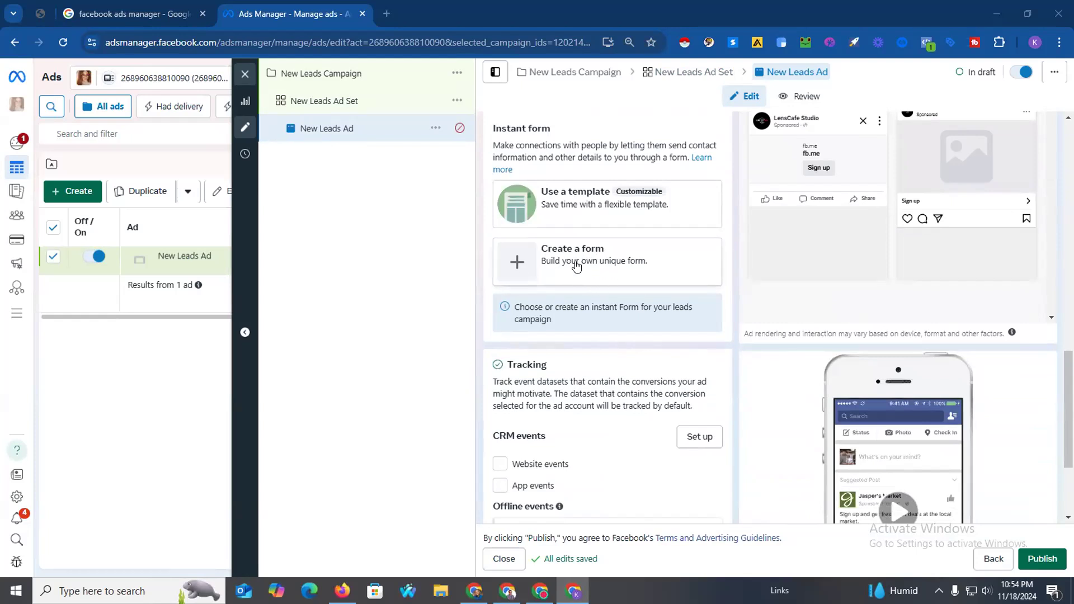
{"action": "left_click", "coordinate": [595, 208]}
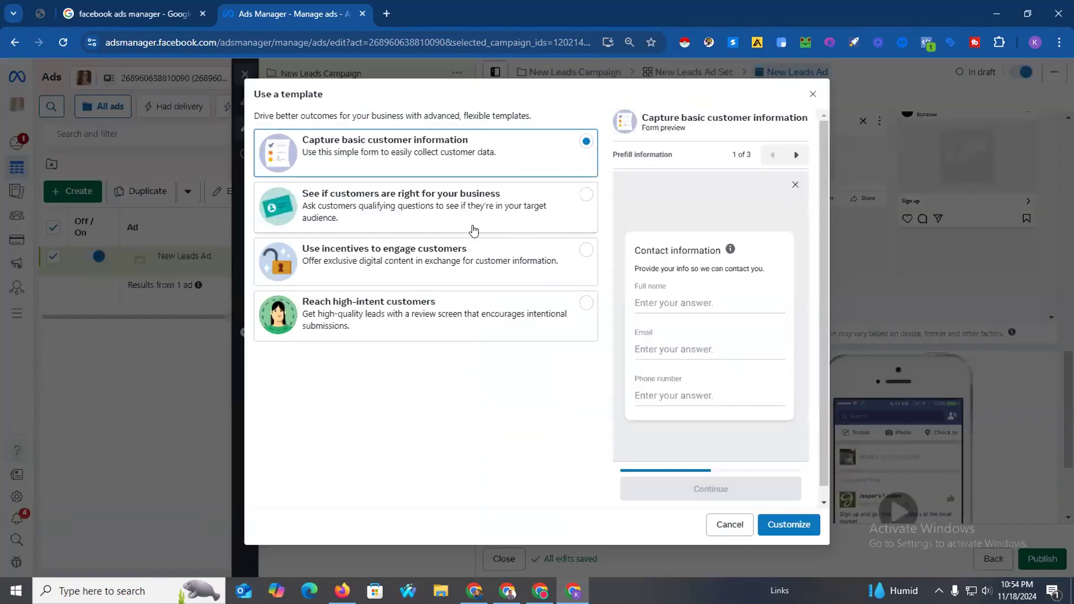
{"action": "scroll", "coordinate": [443, 283], "scroll_direction": "down", "scroll_amount": 1}
{"action": "scroll", "coordinate": [461, 278], "scroll_direction": "up", "scroll_amount": 1}
{"action": "scroll", "coordinate": [504, 313], "scroll_direction": "down", "scroll_amount": 1}
{"action": "scroll", "coordinate": [459, 309], "scroll_direction": "up", "scroll_amount": 1}
{"action": "left_click", "coordinate": [812, 94]}
{"action": "left_click", "coordinate": [654, 269]}
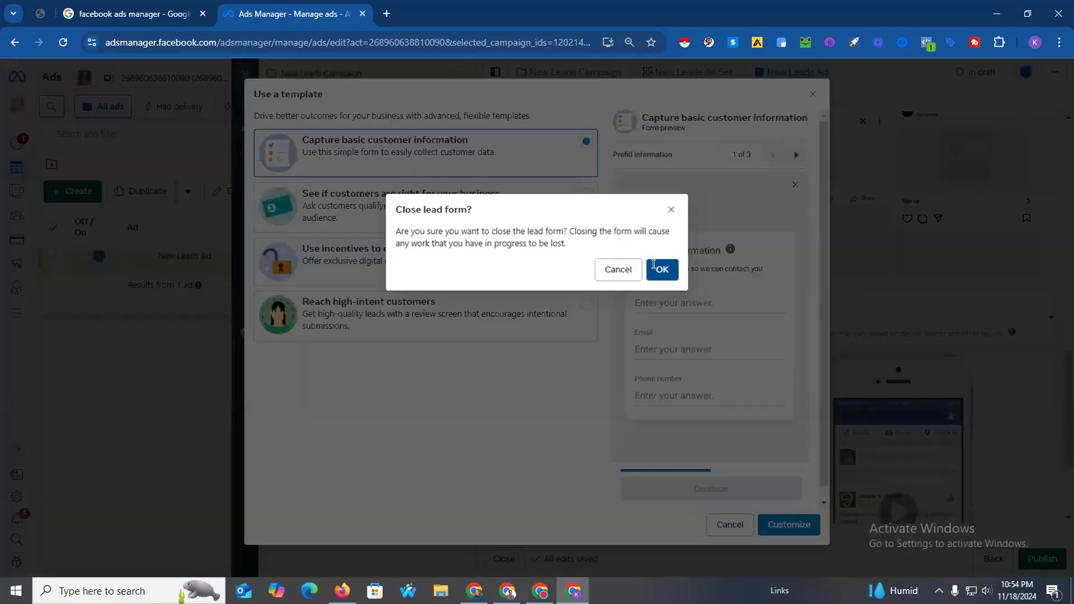
Start building a new instant form for the ad and name it "Life Insurance Lead".
{"action": "left_click", "coordinate": [558, 267]}
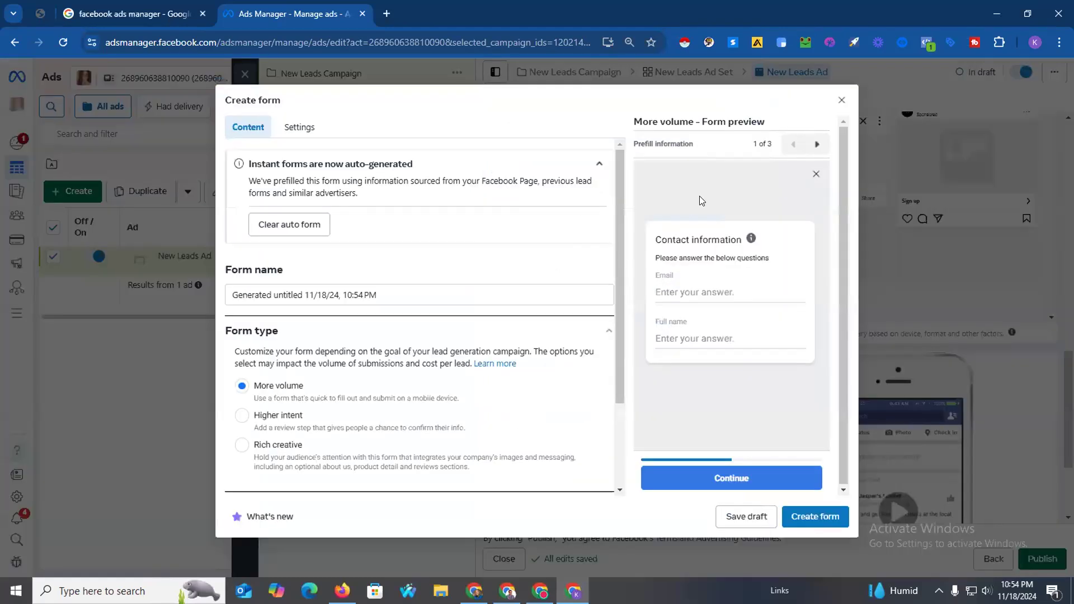
{"action": "scroll", "coordinate": [376, 307], "scroll_direction": "down", "scroll_amount": 2}
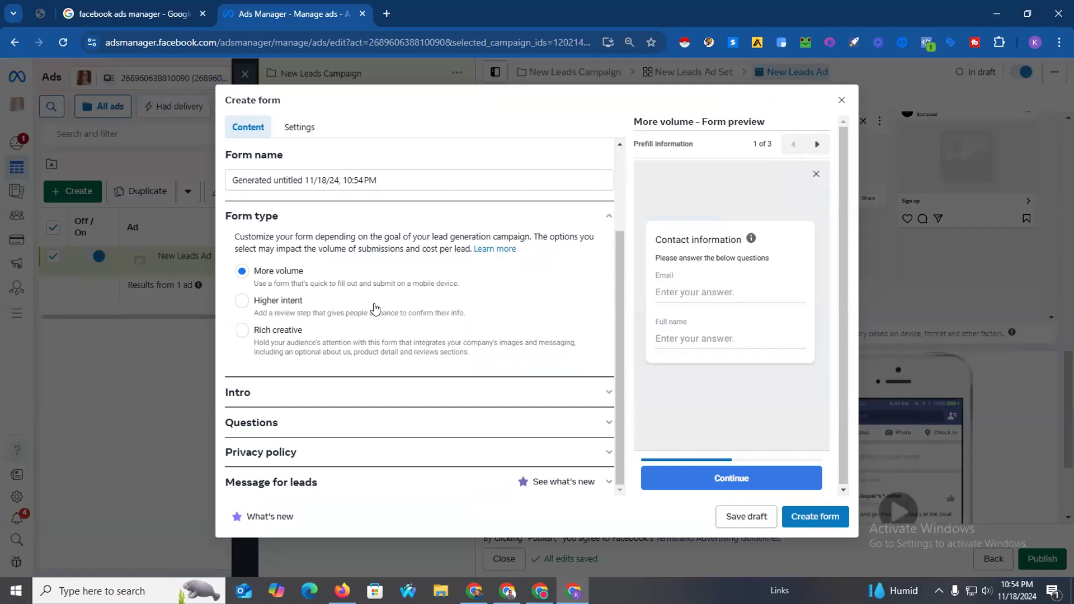
{"action": "scroll", "coordinate": [375, 308], "scroll_direction": "up", "scroll_amount": 2}
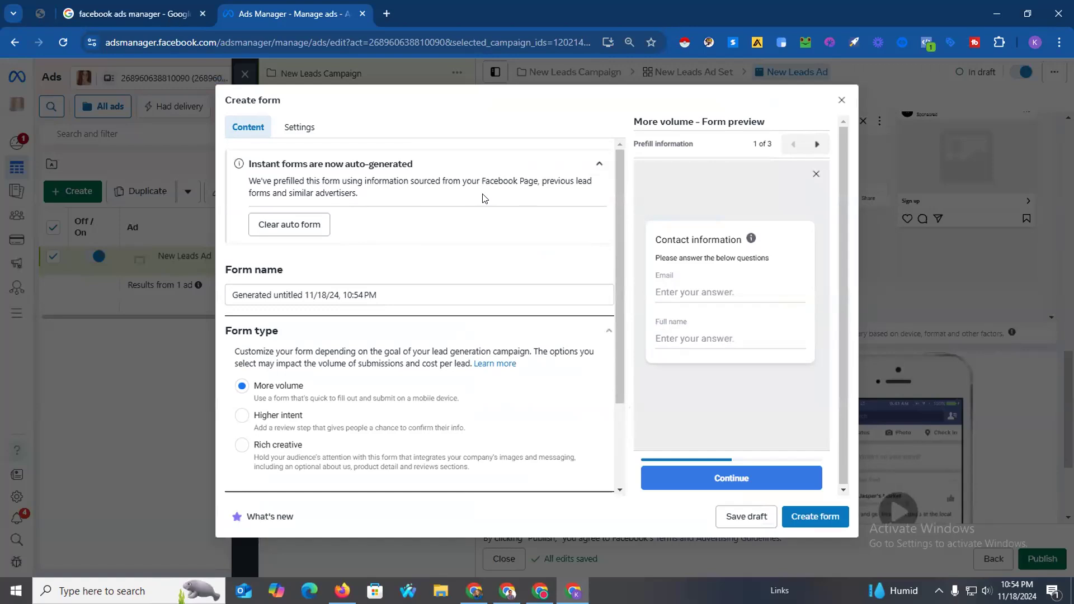
{"action": "scroll", "coordinate": [372, 247], "scroll_direction": "down", "scroll_amount": 2}
{"action": "left_click_drag", "start_coordinate": [388, 180], "coordinate": [223, 180]}
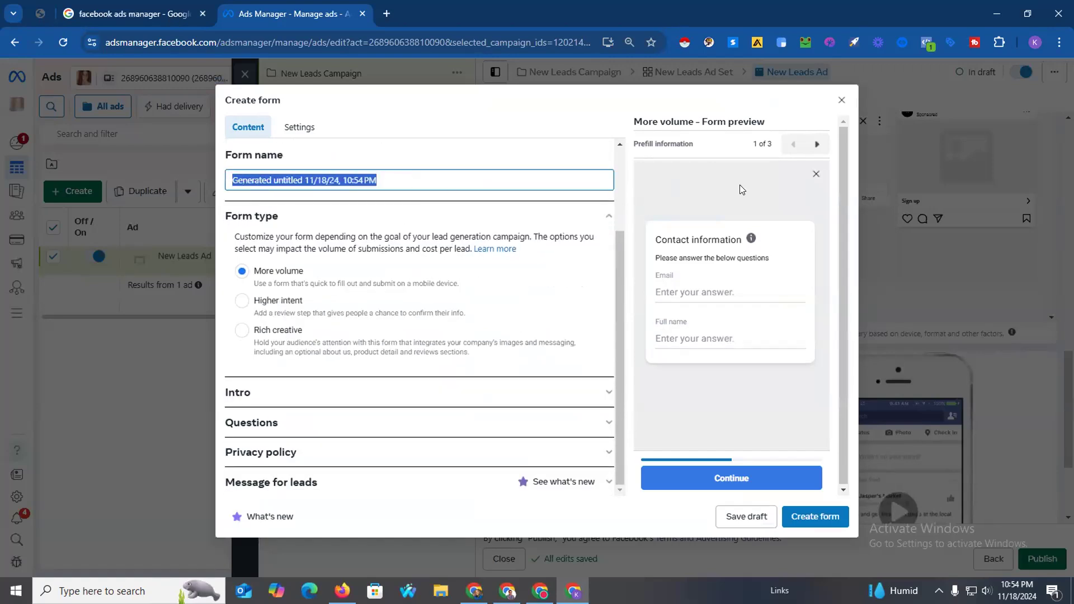
{"action": "type", "text": "Life Insurance Lead"}
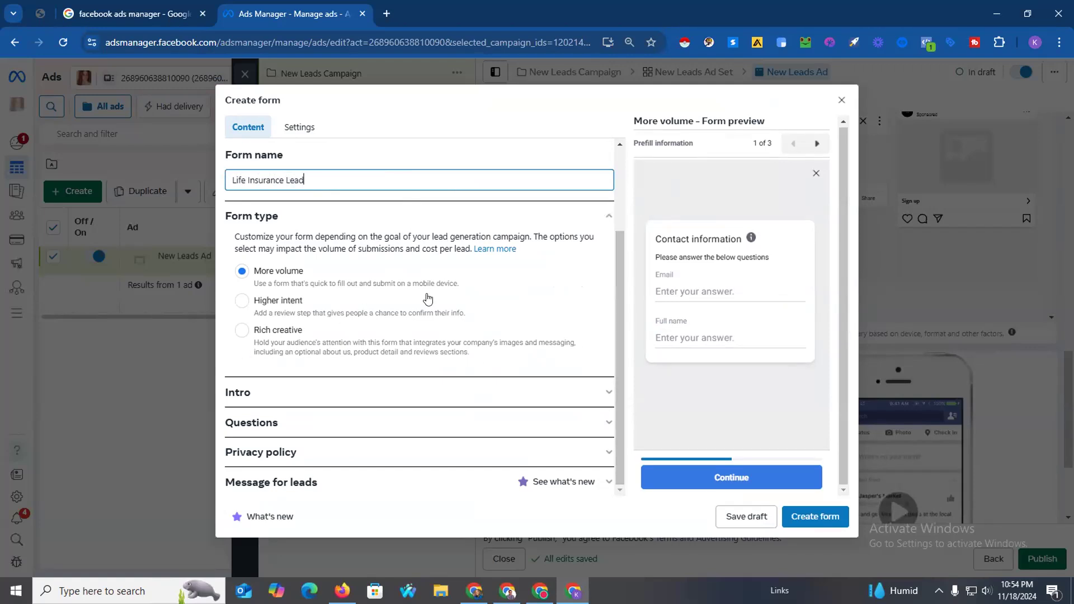
Enable the background image in the form's intro, using the image from the ad.
{"action": "left_click", "coordinate": [299, 390]}
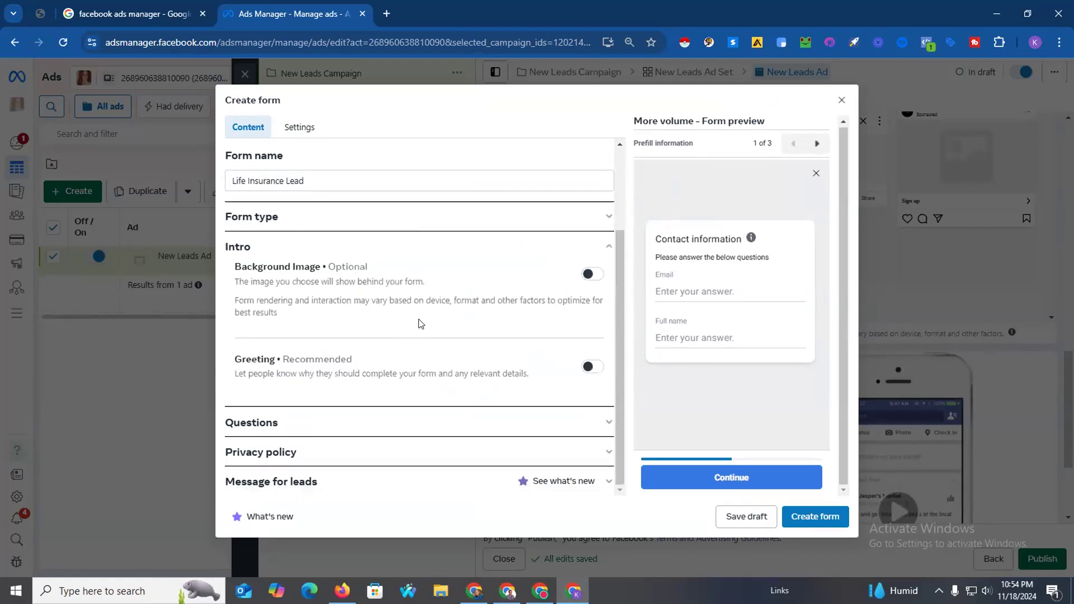
{"action": "left_click", "coordinate": [586, 275]}
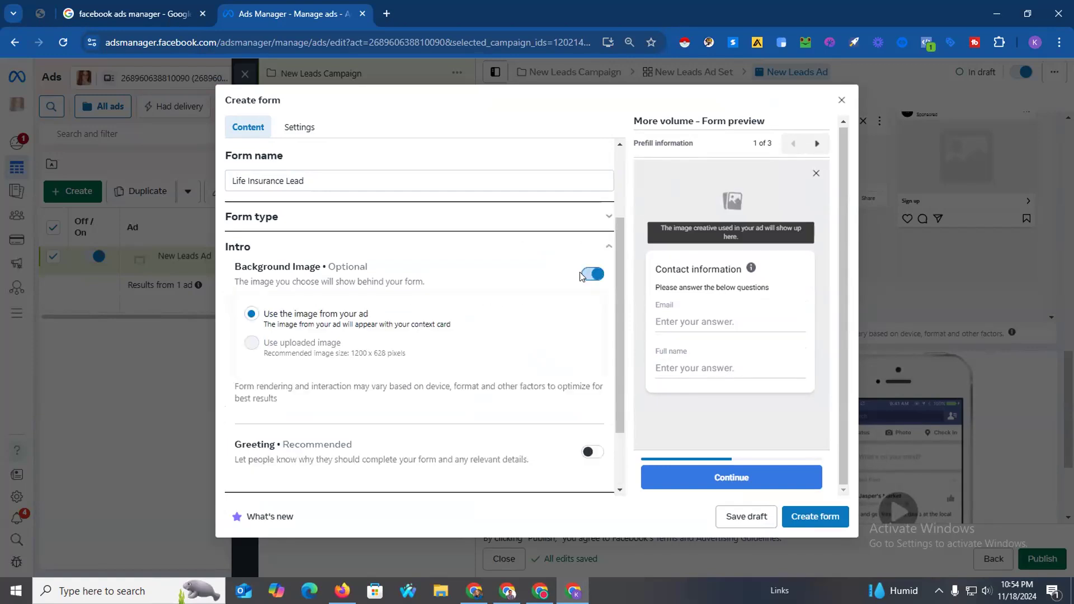
Switch to the other Chrome window and open canva.com in a new tab.
{"action": "left_click", "coordinate": [387, 14]}
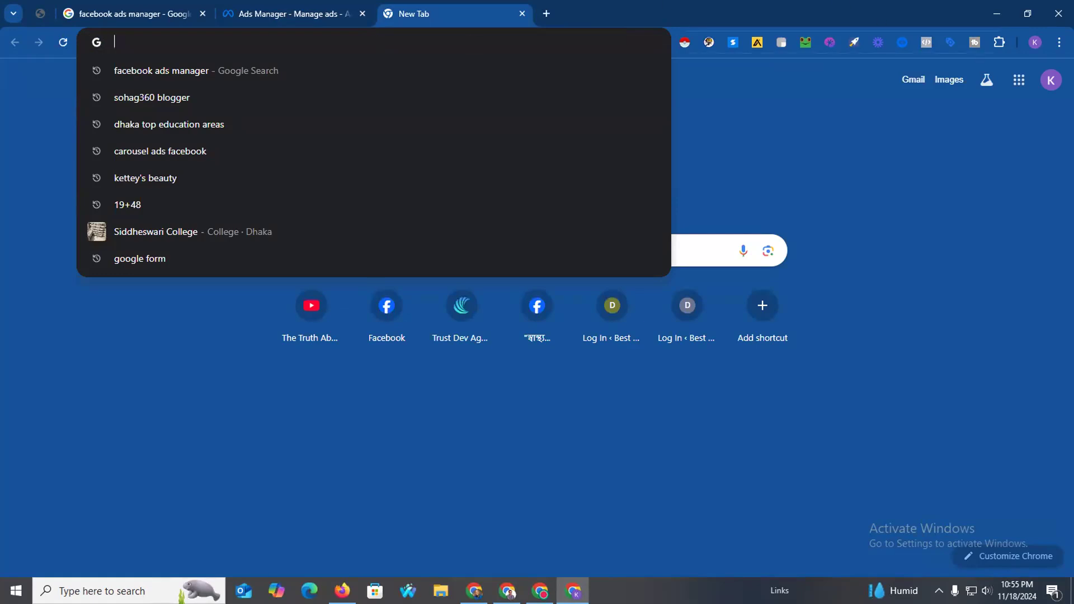
{"action": "key", "text": "alt+Tab"}
{"action": "key", "text": "ctrl+t"}
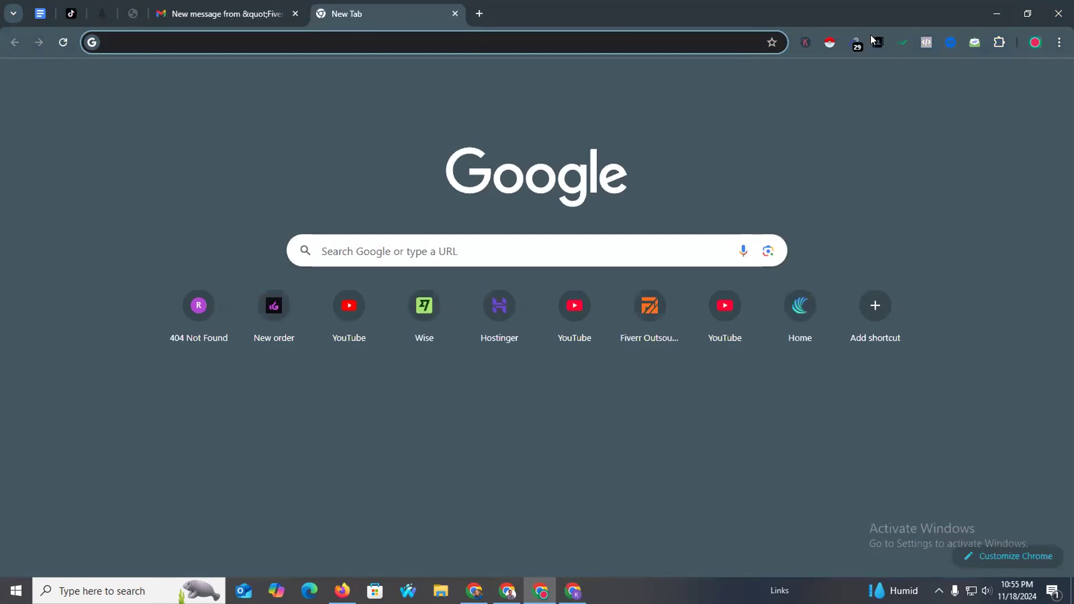
{"action": "left_click", "coordinate": [479, 42]}
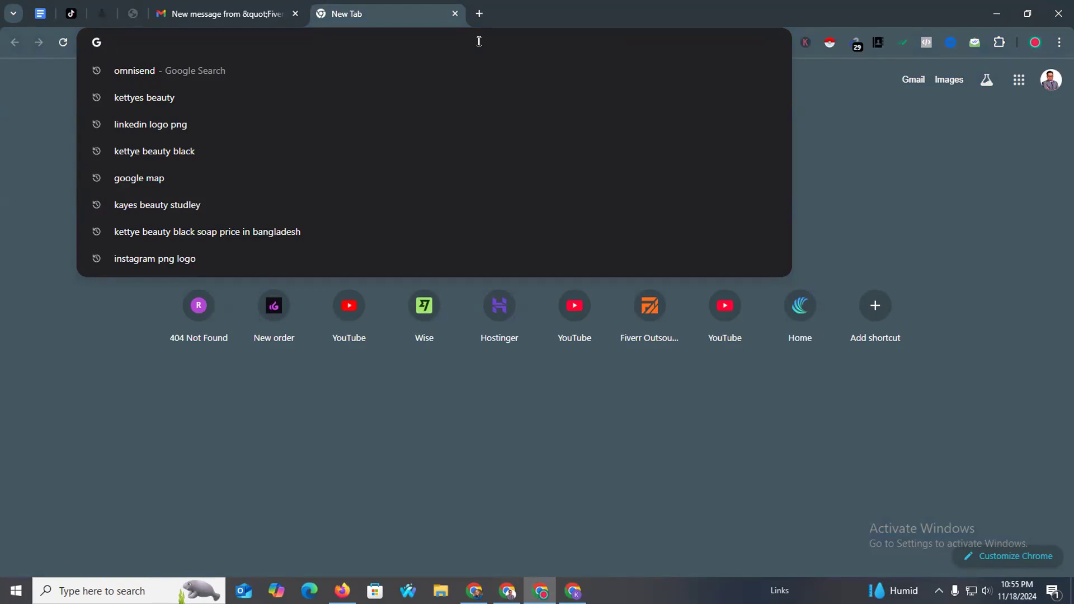
{"action": "type", "text": "canva.com"}
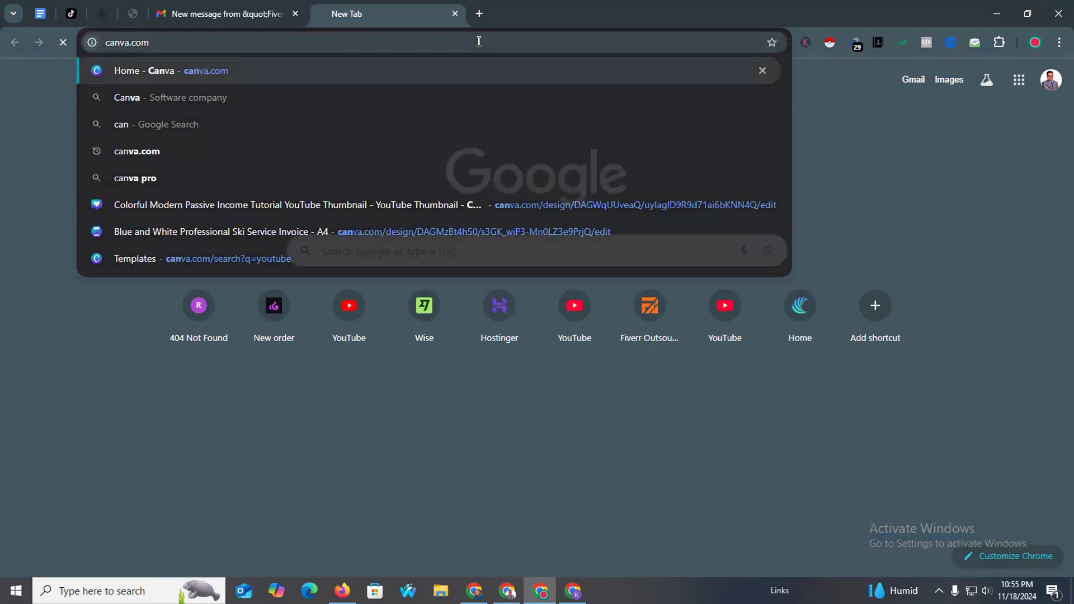
{"action": "key", "text": "Return"}
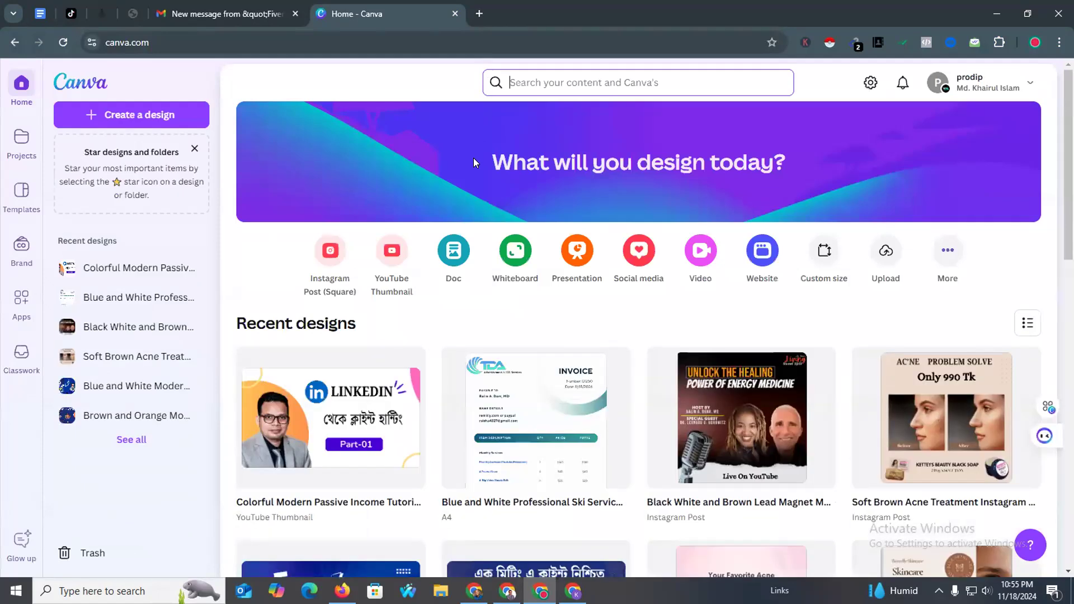
Search Canva for "insurance" templates.
{"action": "left_click", "coordinate": [566, 87]}
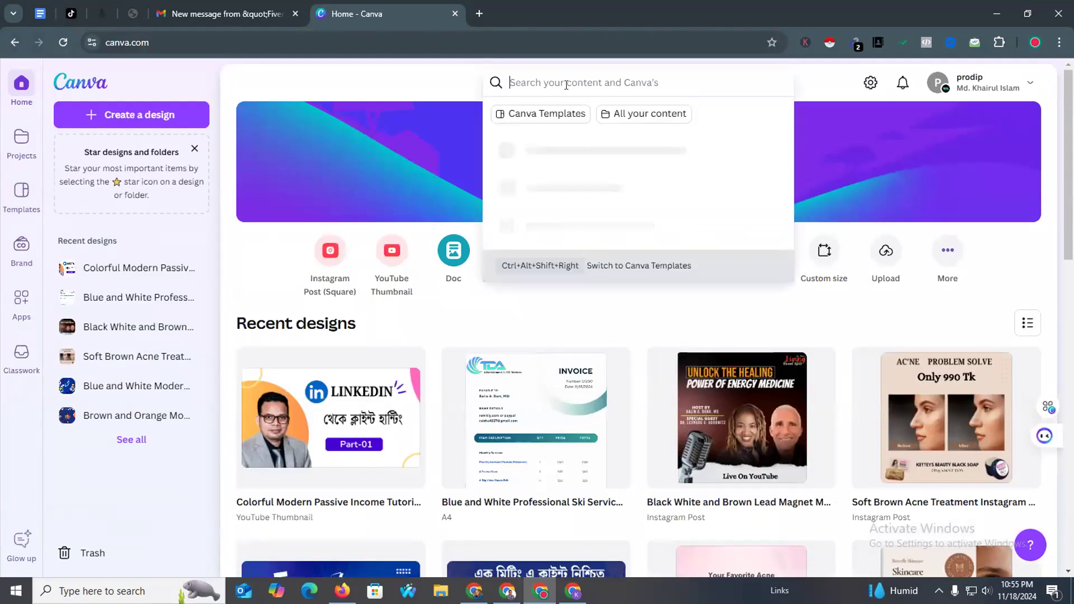
{"action": "type", "text": "insurance"}
{"action": "key", "text": "Return"}
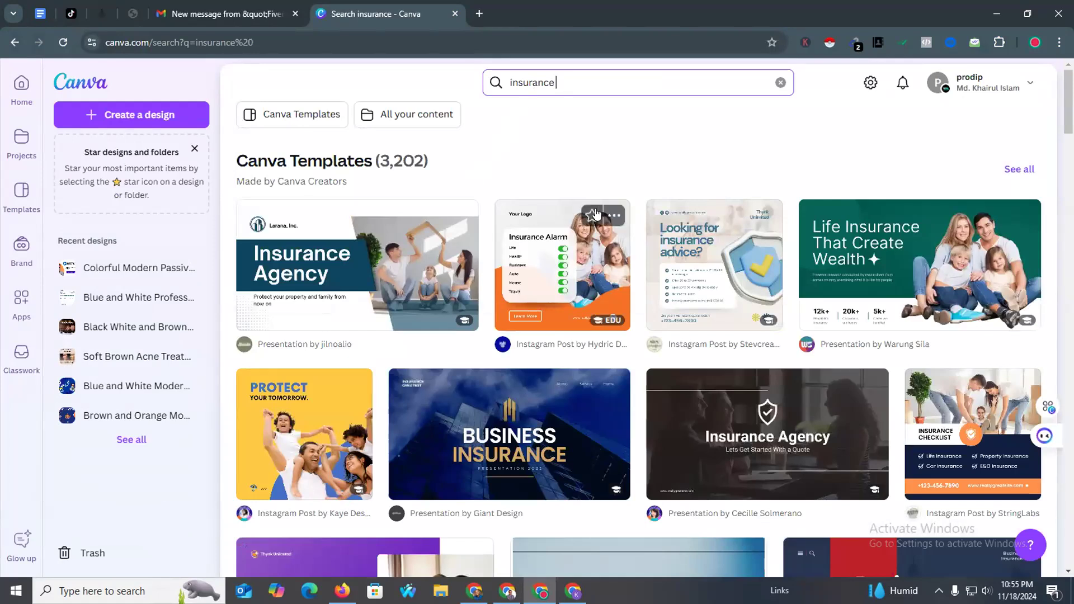
Find the "Muted Blue Full Photo Life Insurance Instagram Post" template among the results and open it for customizing.
{"action": "scroll", "coordinate": [523, 218], "scroll_direction": "down", "scroll_amount": 2}
{"action": "scroll", "coordinate": [523, 218], "scroll_direction": "down", "scroll_amount": 3}
{"action": "scroll", "coordinate": [509, 217], "scroll_direction": "up", "scroll_amount": 2}
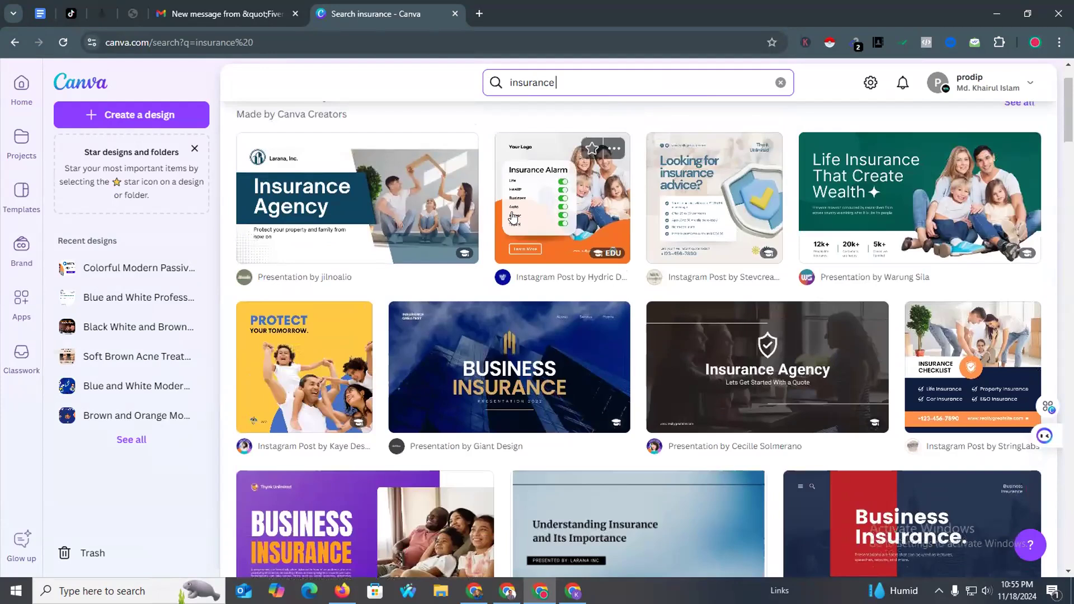
{"action": "scroll", "coordinate": [504, 217], "scroll_direction": "down", "scroll_amount": 5}
{"action": "scroll", "coordinate": [502, 218], "scroll_direction": "down", "scroll_amount": 3}
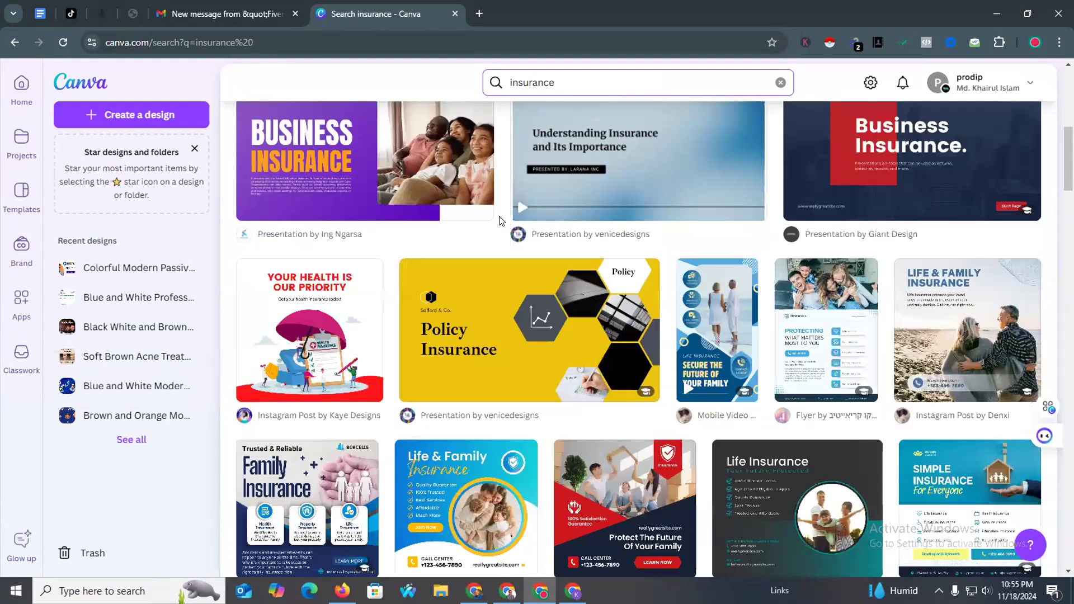
{"action": "left_click", "coordinate": [928, 310]}
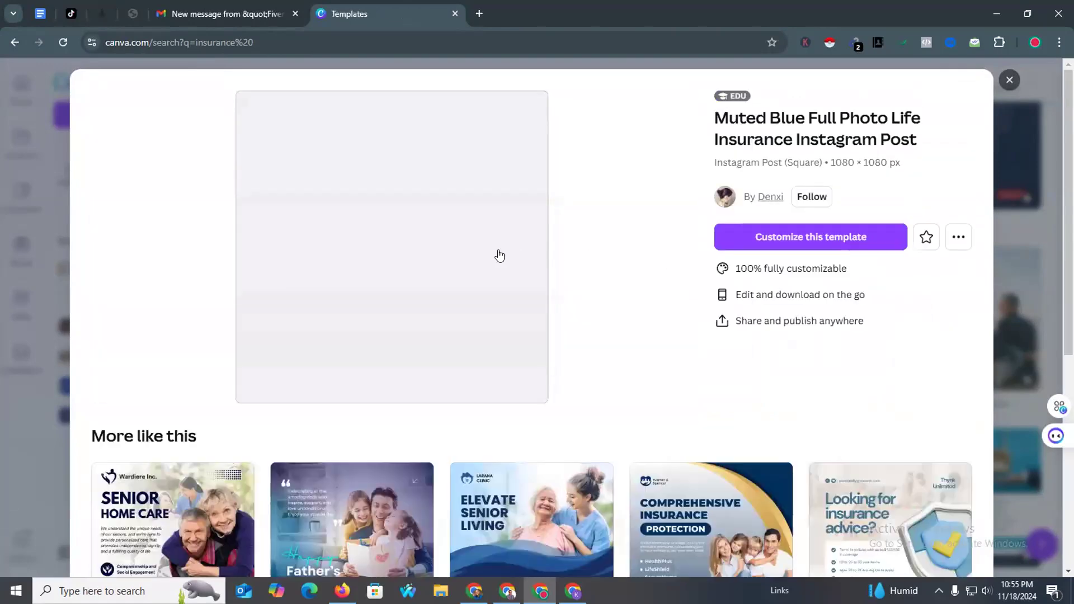
{"action": "left_click", "coordinate": [499, 256]}
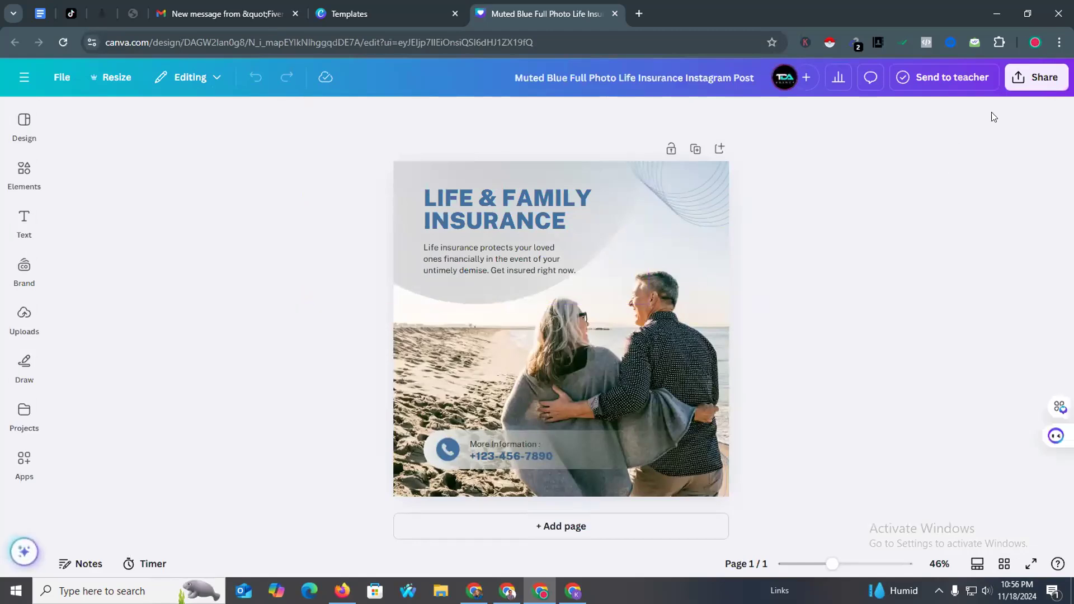
Download the Life & Family Insurance design as a PNG image.
{"action": "left_click", "coordinate": [1032, 81]}
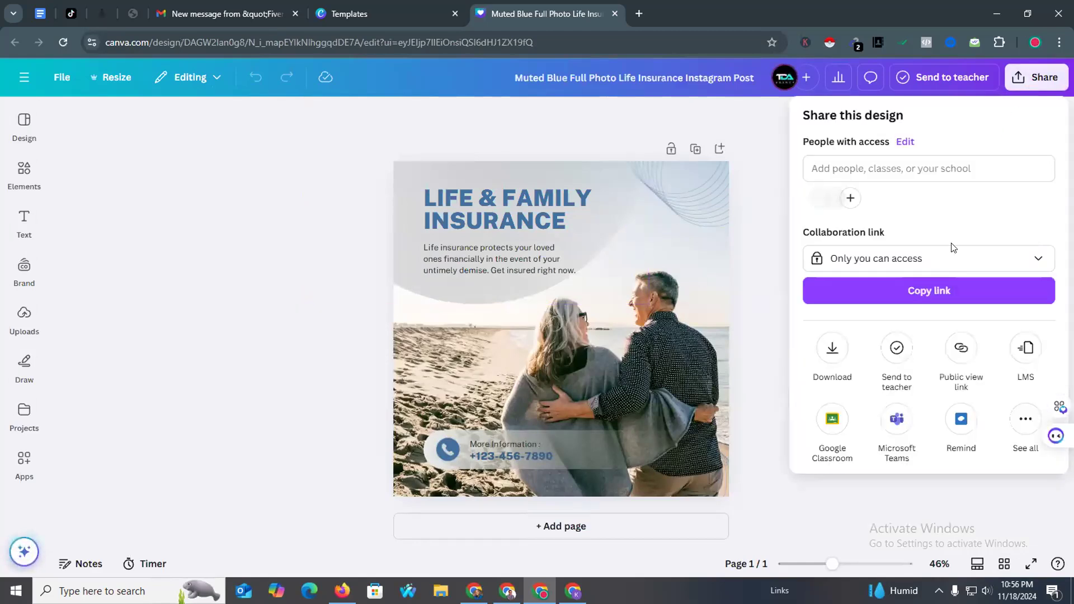
{"action": "left_click", "coordinate": [832, 349]}
{"action": "left_click", "coordinate": [859, 375]}
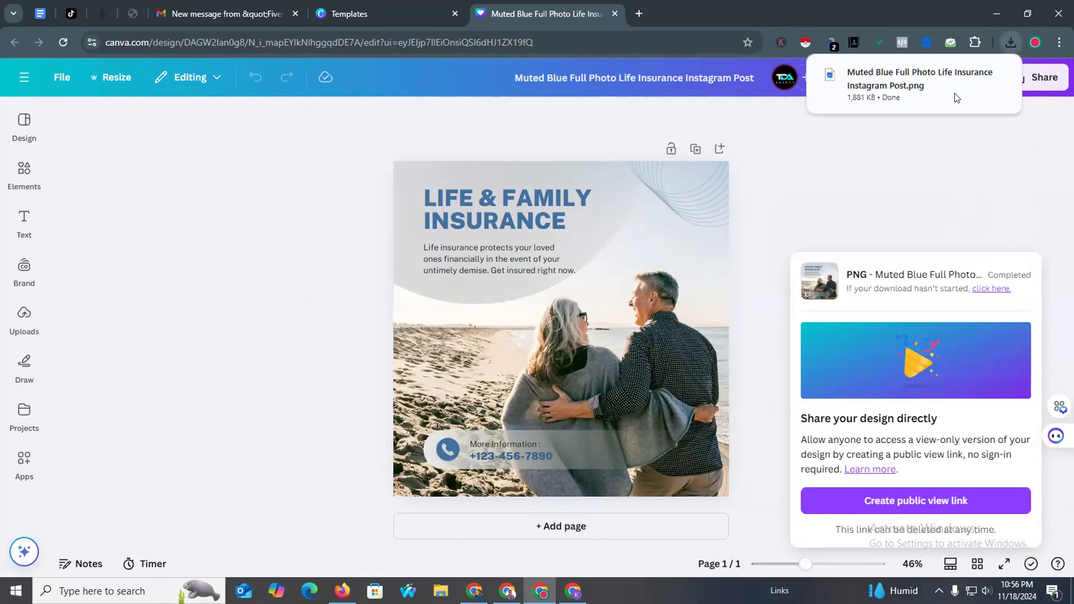
Open the downloaded insurance image to check it, and close the viewer.
{"action": "left_click", "coordinate": [950, 79]}
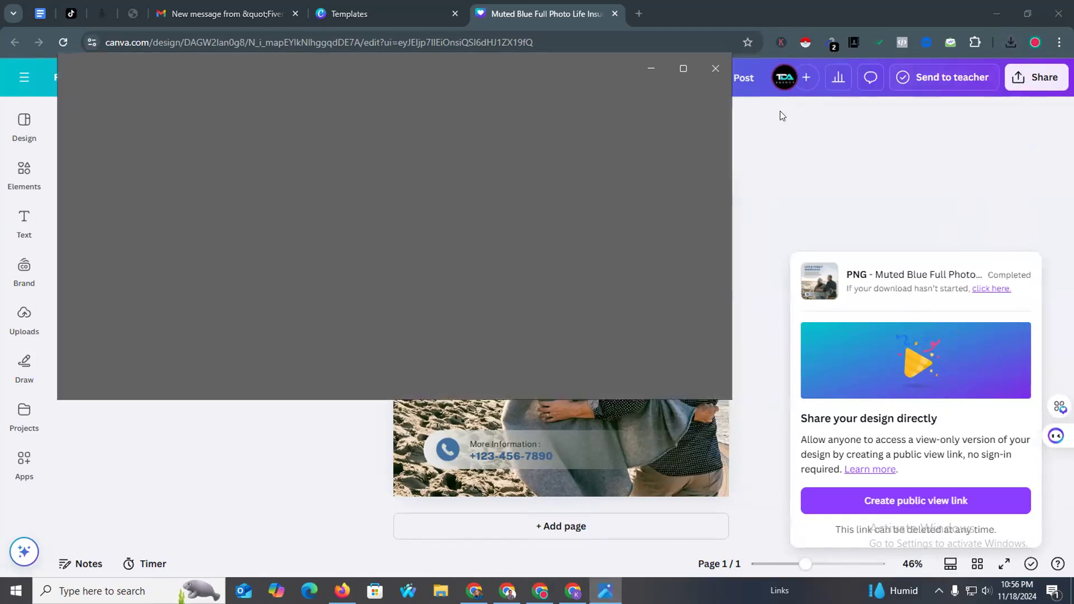
{"action": "scroll", "coordinate": [389, 196], "scroll_direction": "up", "scroll_amount": 1}
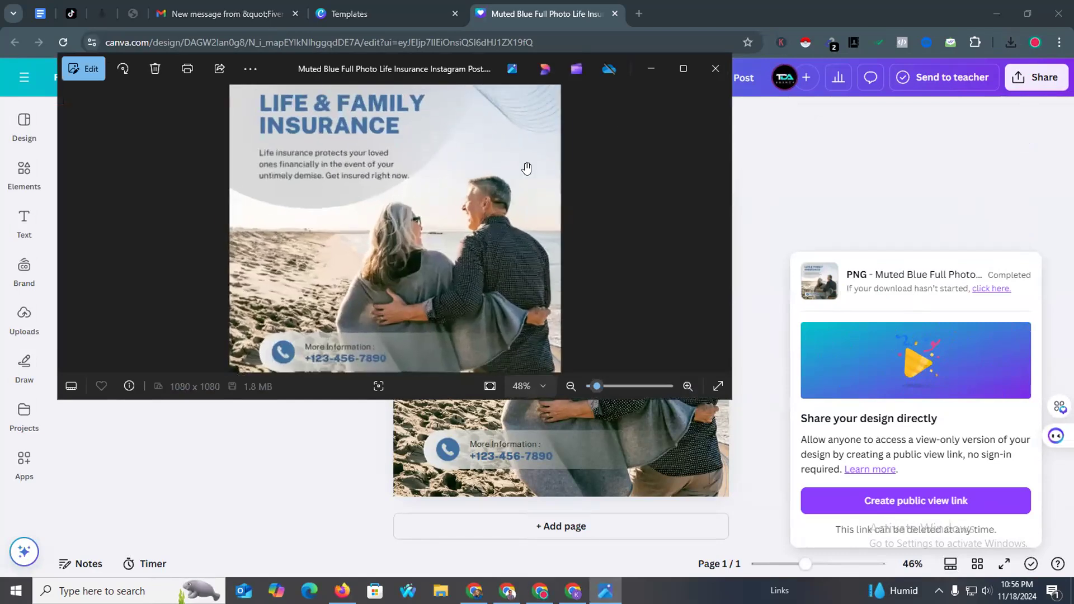
{"action": "left_click", "coordinate": [716, 69]}
Return to the Create form dialog in Ads Manager and review the intro's background image options.
{"action": "left_click", "coordinate": [378, 6]}
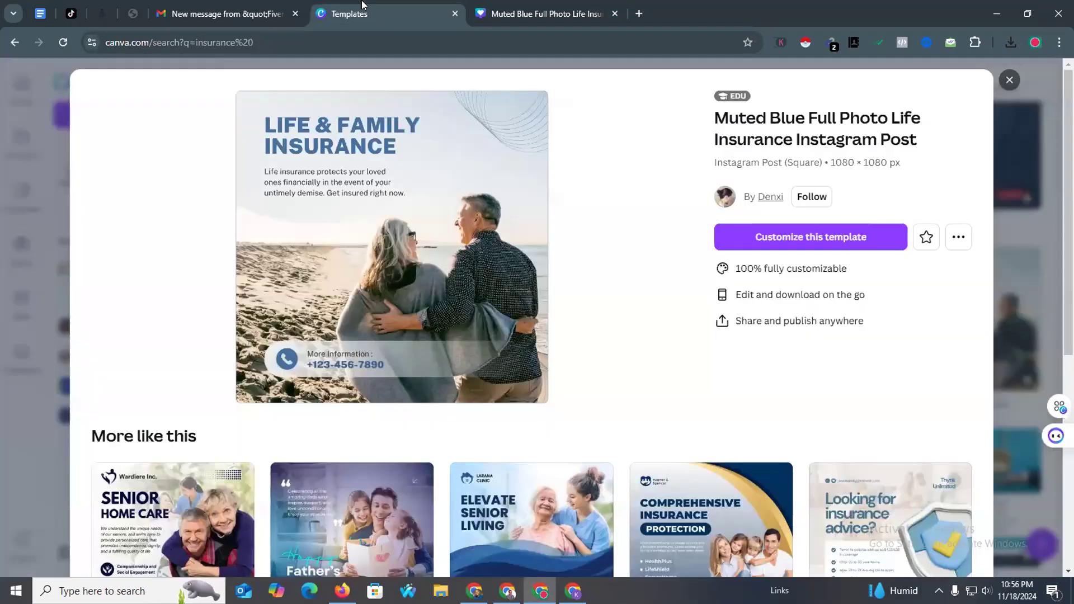
{"action": "left_click", "coordinate": [242, 5]}
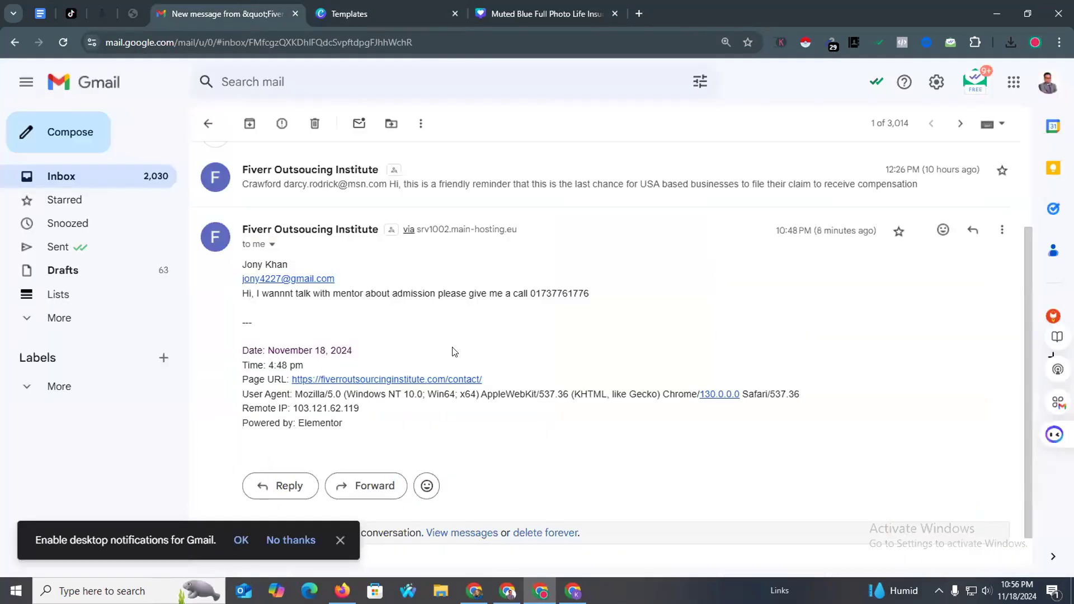
{"action": "left_click", "coordinate": [572, 591]}
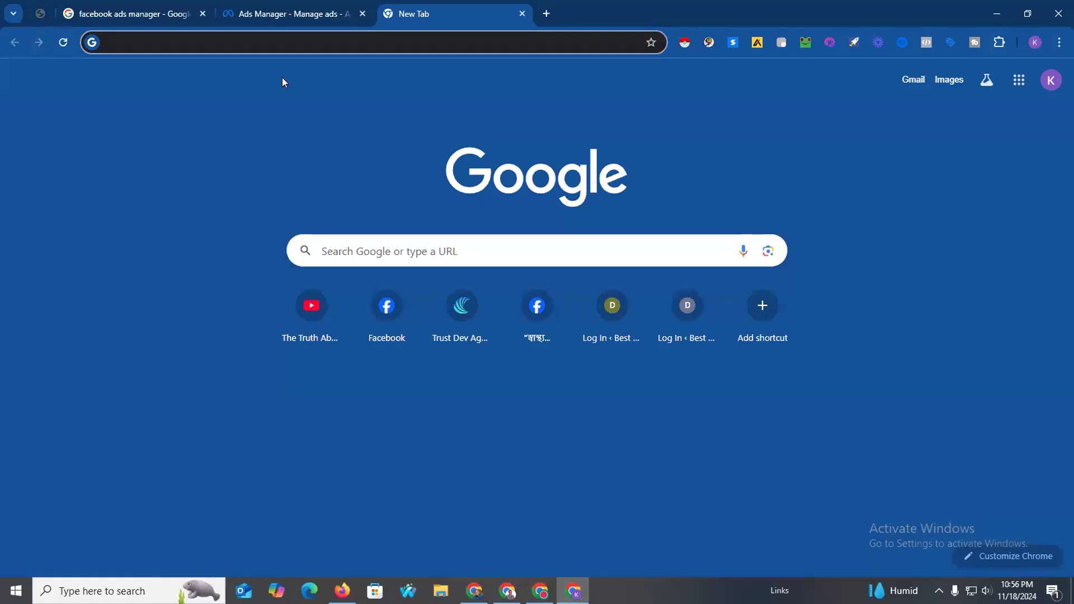
{"action": "left_click", "coordinate": [270, 7]}
{"action": "scroll", "coordinate": [315, 337], "scroll_direction": "down", "scroll_amount": 2}
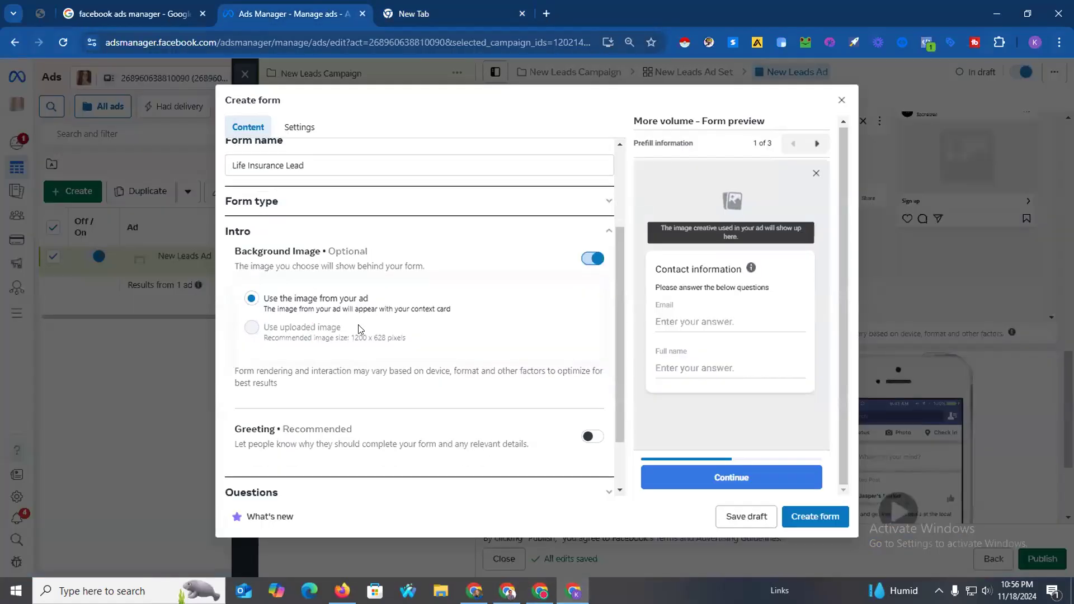
{"action": "scroll", "coordinate": [489, 273], "scroll_direction": "up", "scroll_amount": 4}
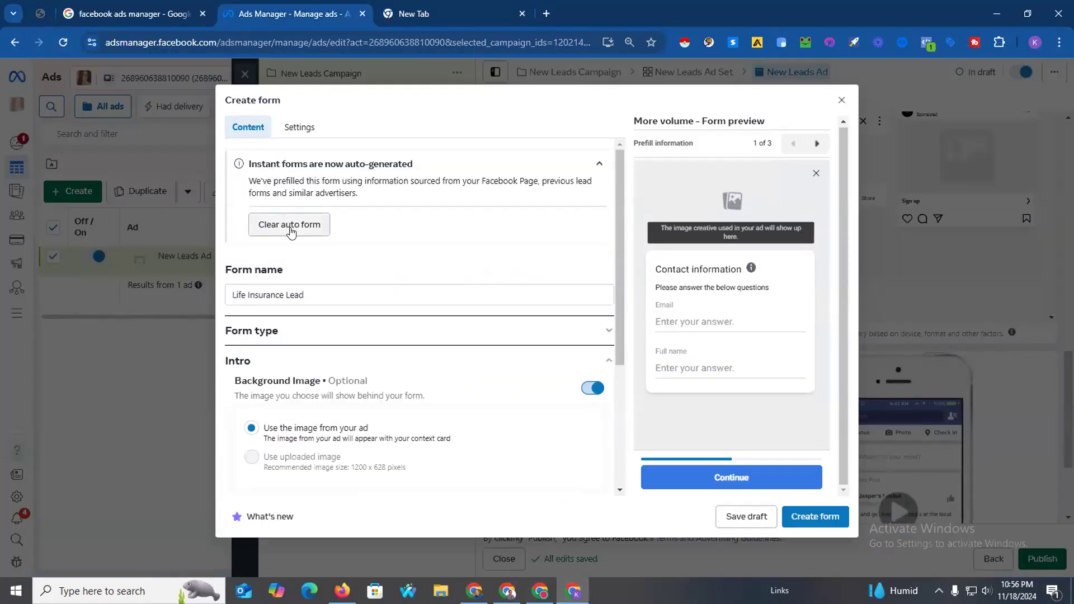
{"action": "scroll", "coordinate": [307, 295], "scroll_direction": "down", "scroll_amount": 3}
{"action": "scroll", "coordinate": [456, 292], "scroll_direction": "down", "scroll_amount": 1}
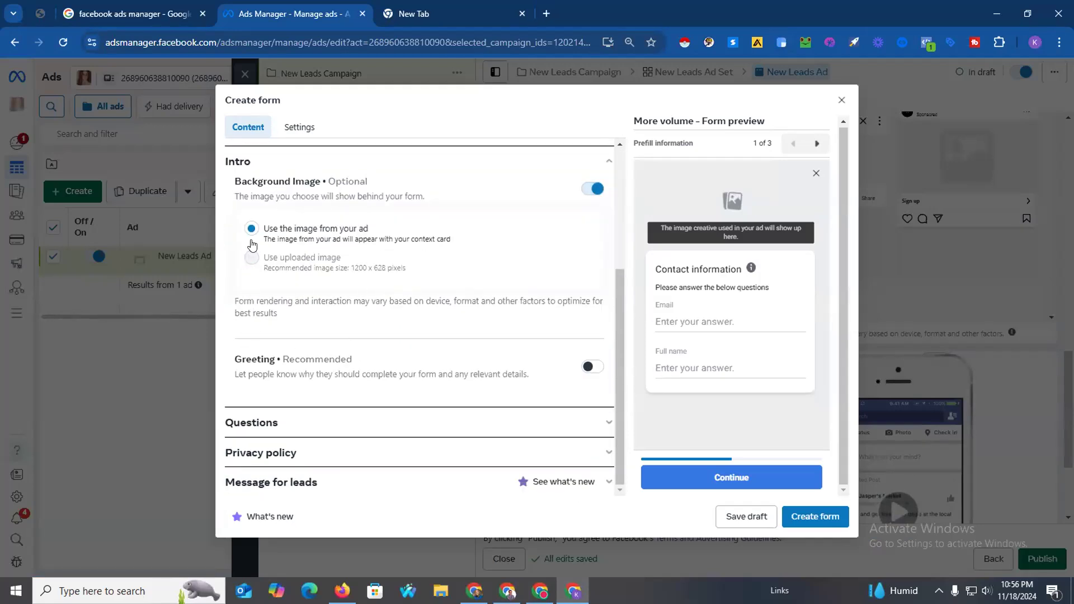
Switch off the background image in the form's intro and enable the greeting.
{"action": "left_click", "coordinate": [593, 189]}
{"action": "left_click", "coordinate": [590, 368]}
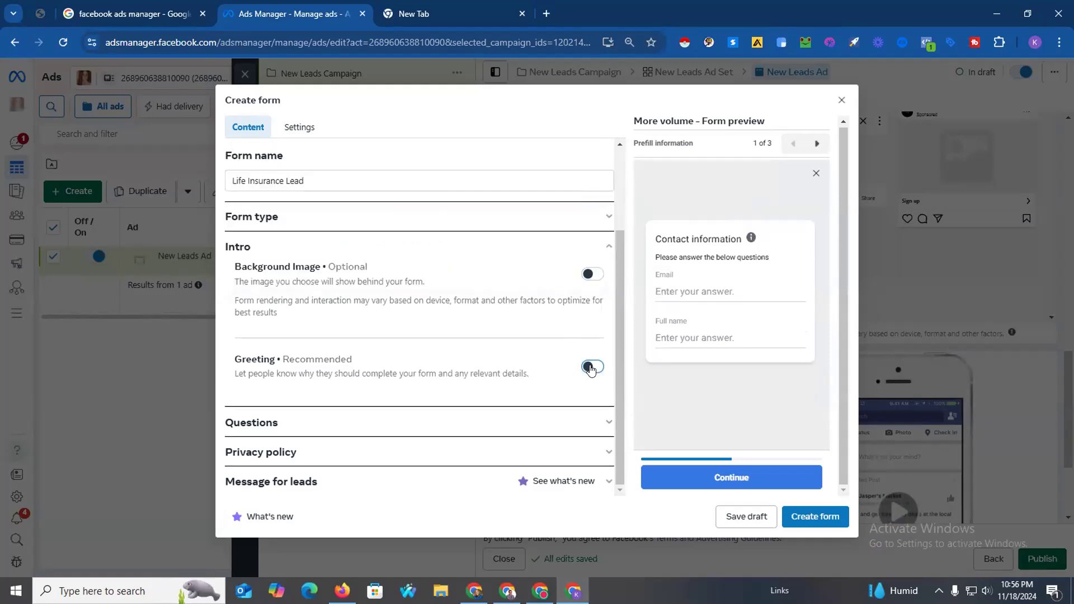
{"action": "scroll", "coordinate": [463, 333], "scroll_direction": "down", "scroll_amount": 3}
{"action": "scroll", "coordinate": [487, 289], "scroll_direction": "up", "scroll_amount": 4}
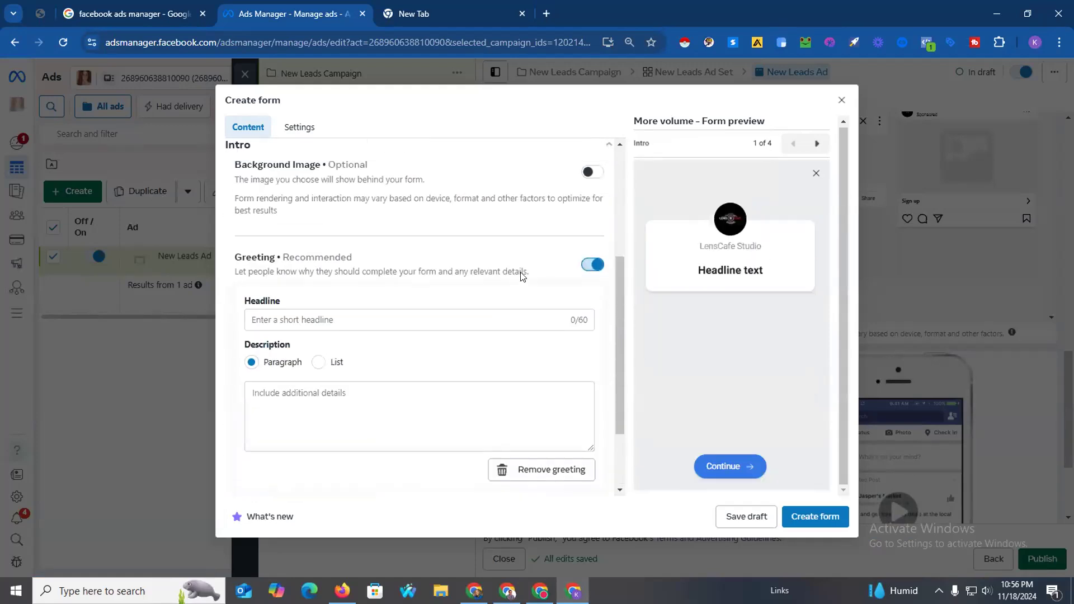
Re-enable the intro's background image, choose to use an uploaded image, and upload the life insurance picture from Downloads.
{"action": "left_click", "coordinate": [593, 207]}
{"action": "left_click", "coordinate": [309, 278]}
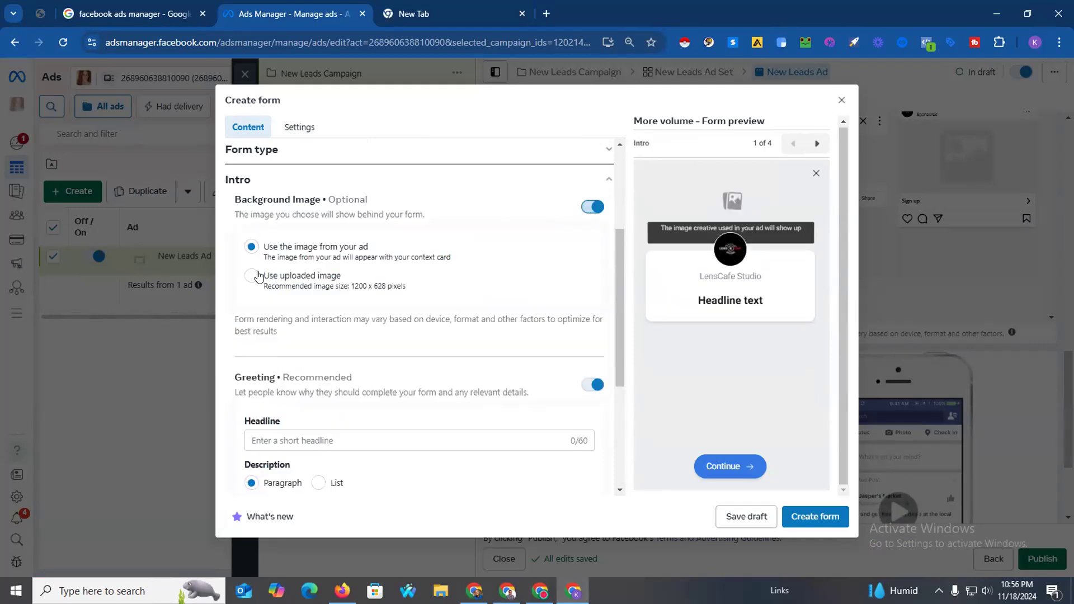
{"action": "left_click", "coordinate": [302, 310]}
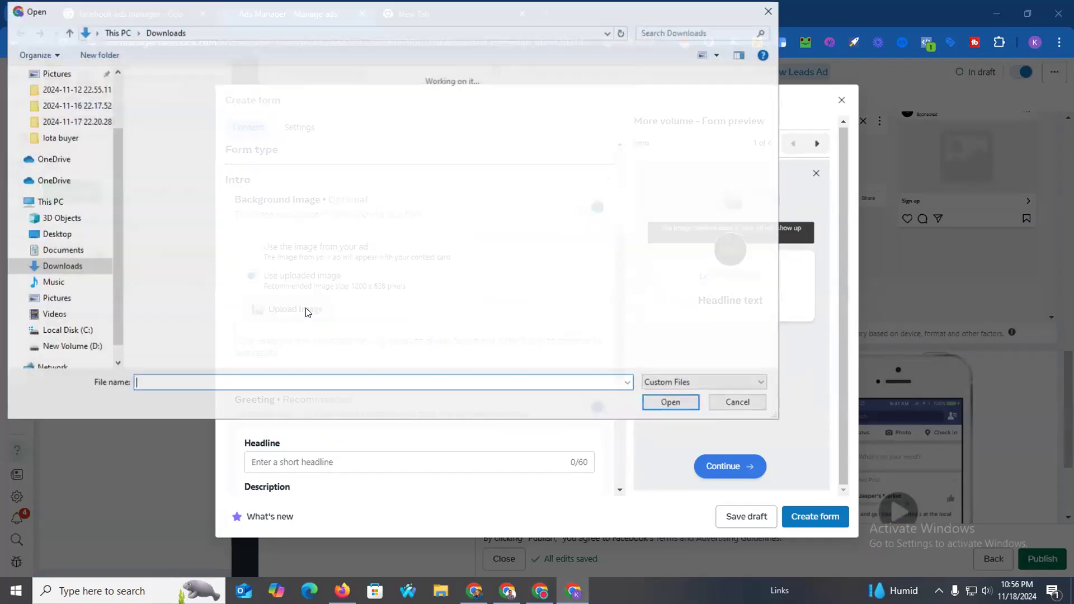
{"action": "left_click", "coordinate": [680, 403]}
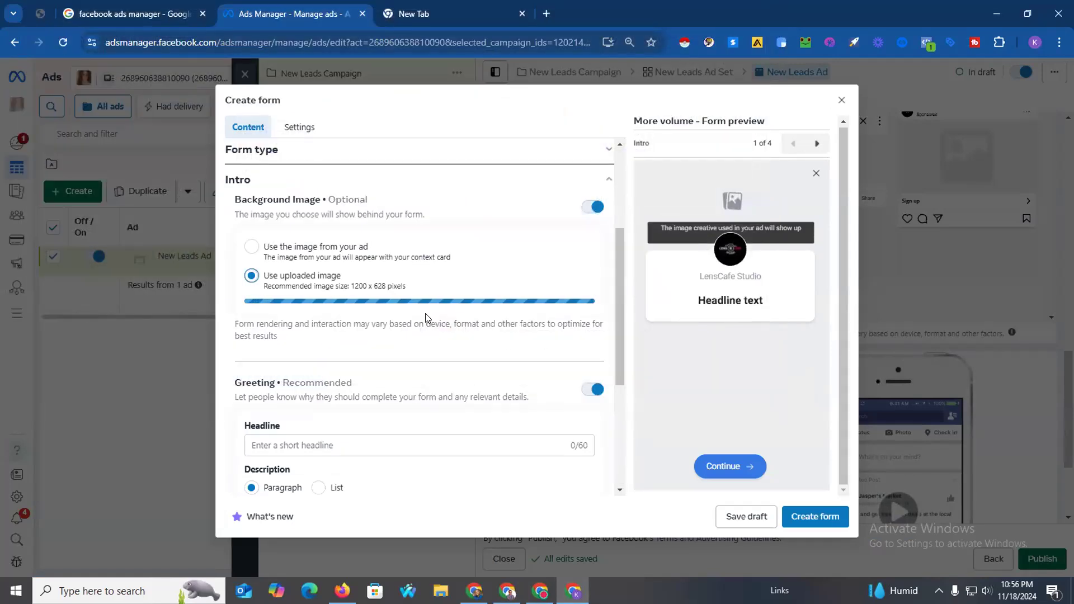
{"action": "scroll", "coordinate": [426, 318], "scroll_direction": "down", "scroll_amount": 5}
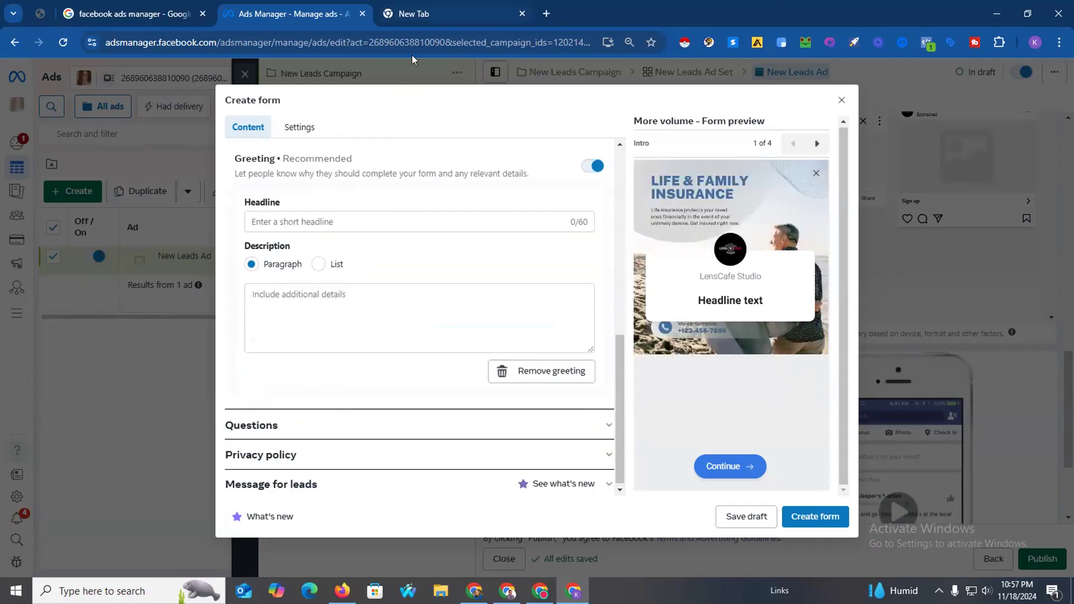
Switch to Firefox and open ChatGPT in the empty tab.
{"action": "left_click", "coordinate": [343, 592]}
{"action": "left_click", "coordinate": [680, 25]}
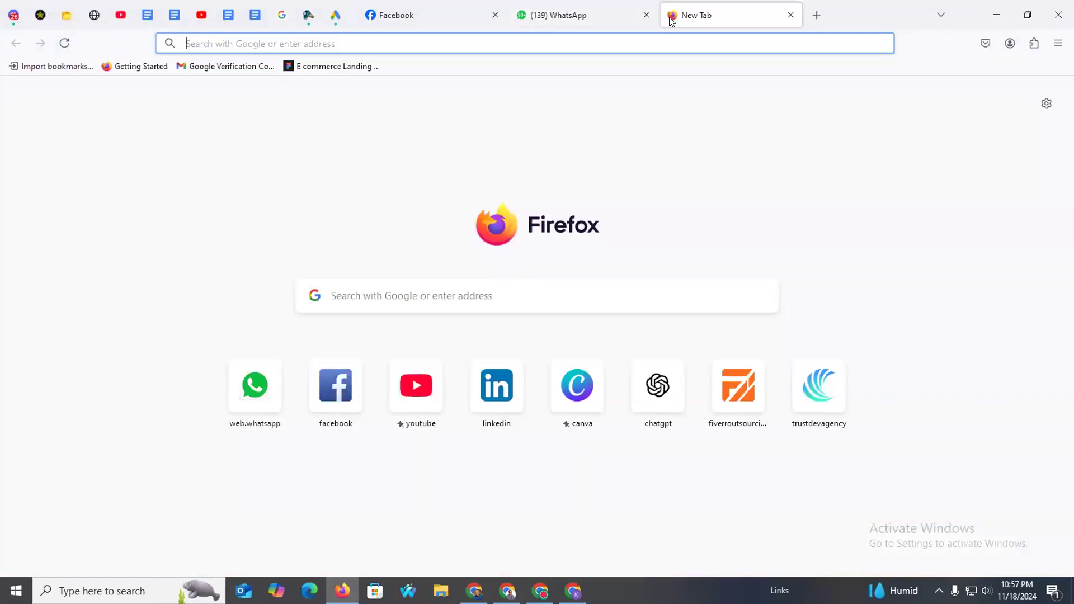
{"action": "left_click", "coordinate": [655, 395]}
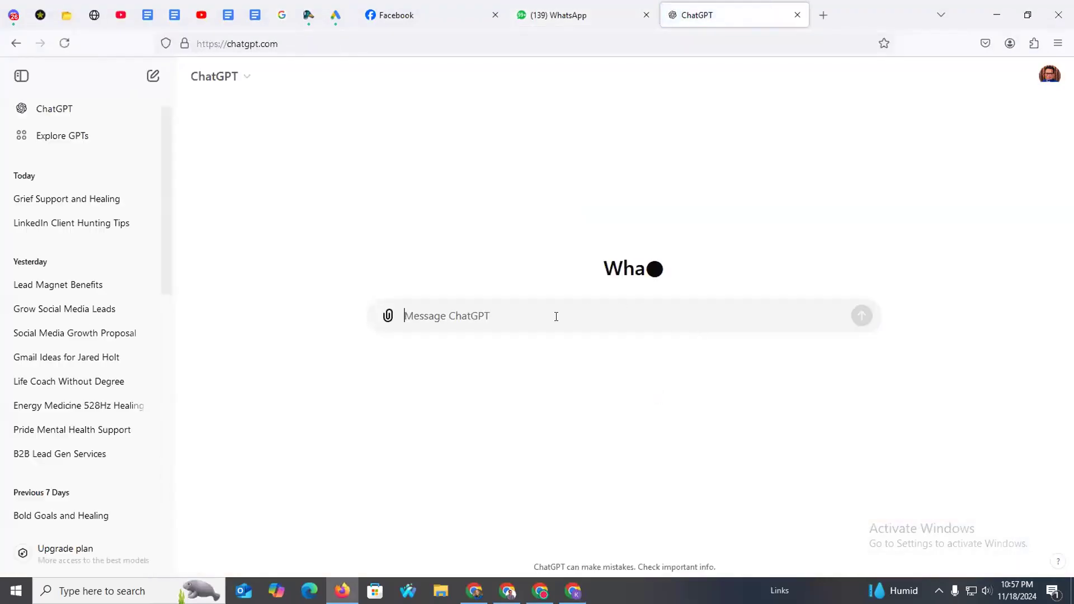
Ask ChatGPT for a short headline offer, 3-4 FAQs and a description for a life insurance offer to people aged 50-65+ in California, USA.
{"action": "type", "text": "L"}
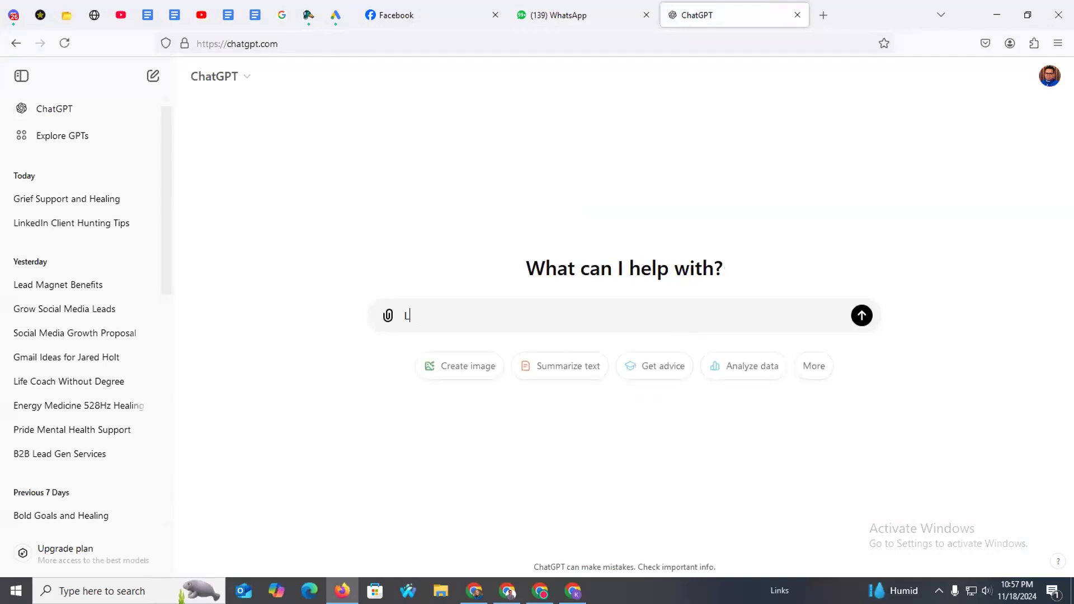
{"action": "type", "text": "ife Insurace"}
{"action": "key", "text": "BackSpace"}
{"action": "key", "text": "BackSpace"}
{"action": "key", "text": "BackSpace"}
{"action": "type", "text": "ce offer for 50"}
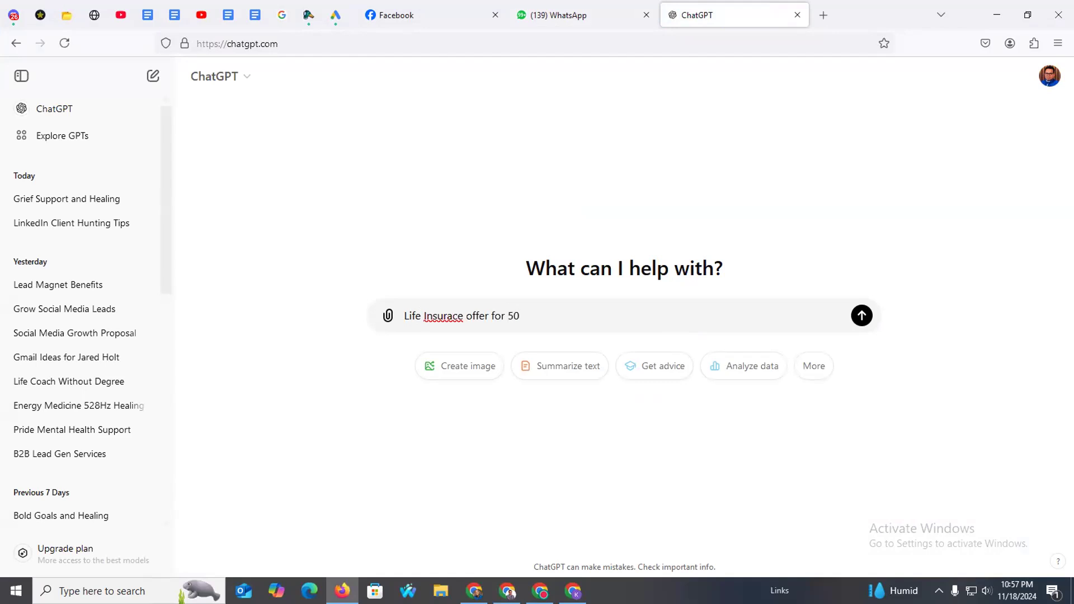
{"action": "type", "text": "-65+ People in USA califronia use"}
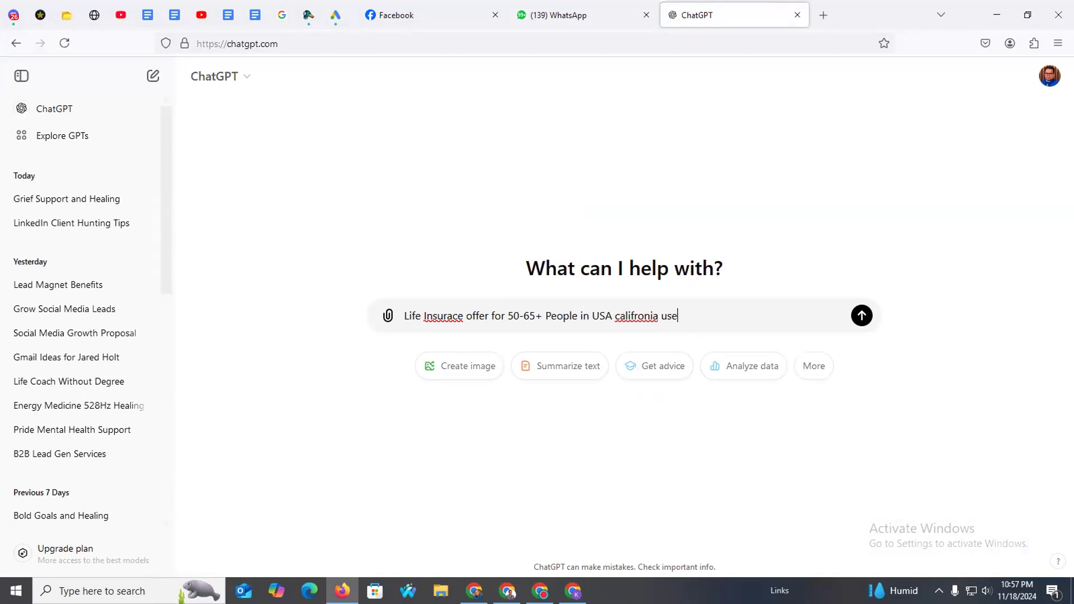
{"action": "type", "text": " this make a short headline"}
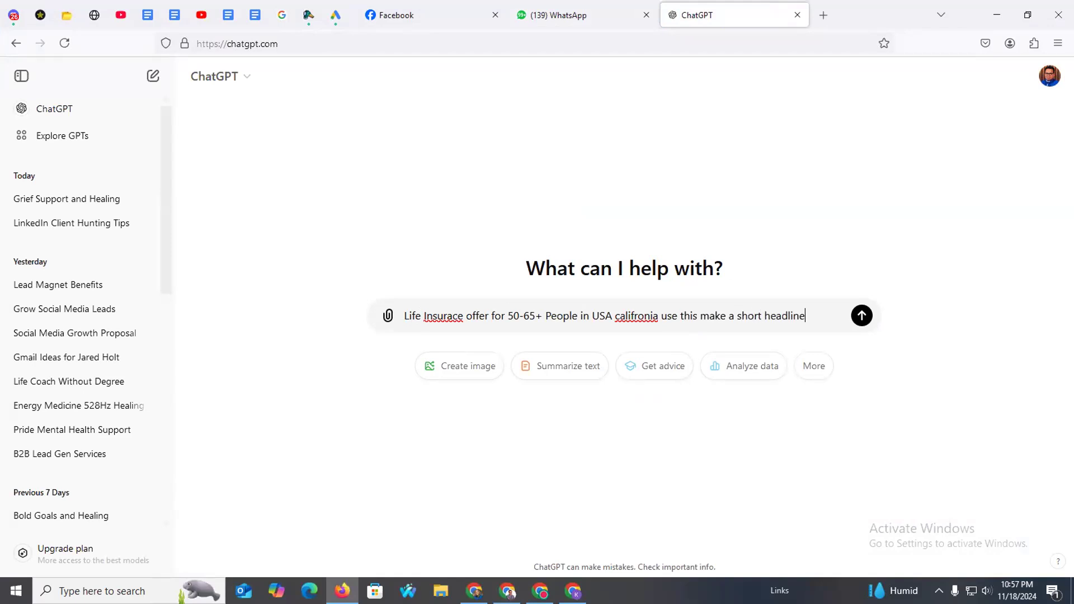
{"action": "type", "text": " offer"}
{"action": "type", "text": ", an"}
{"action": "type", "text": "d 3-4"}
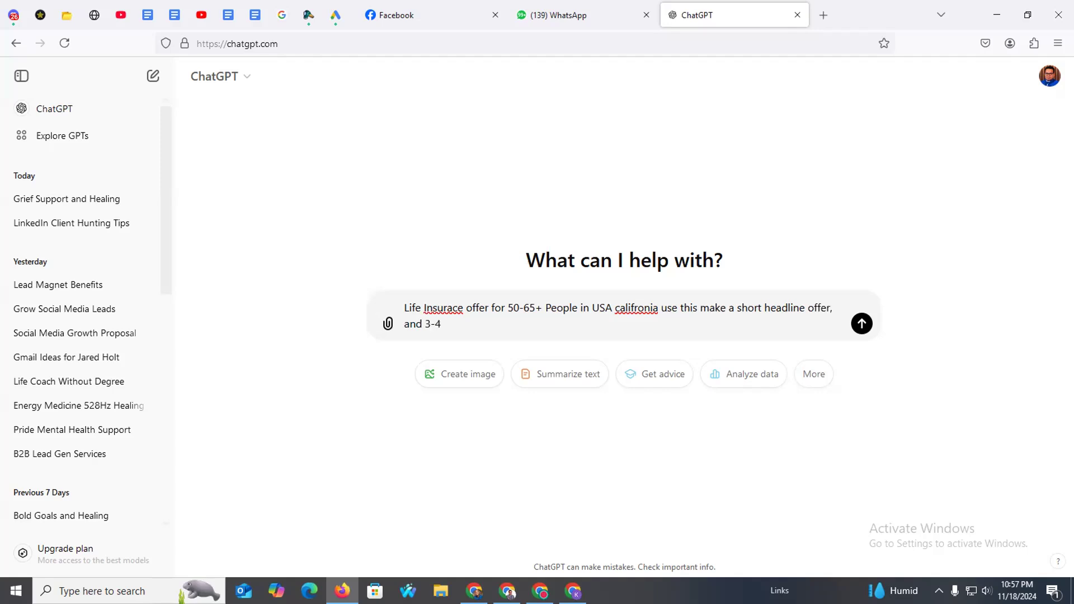
{"action": "type", "text": " FAQ and description for"}
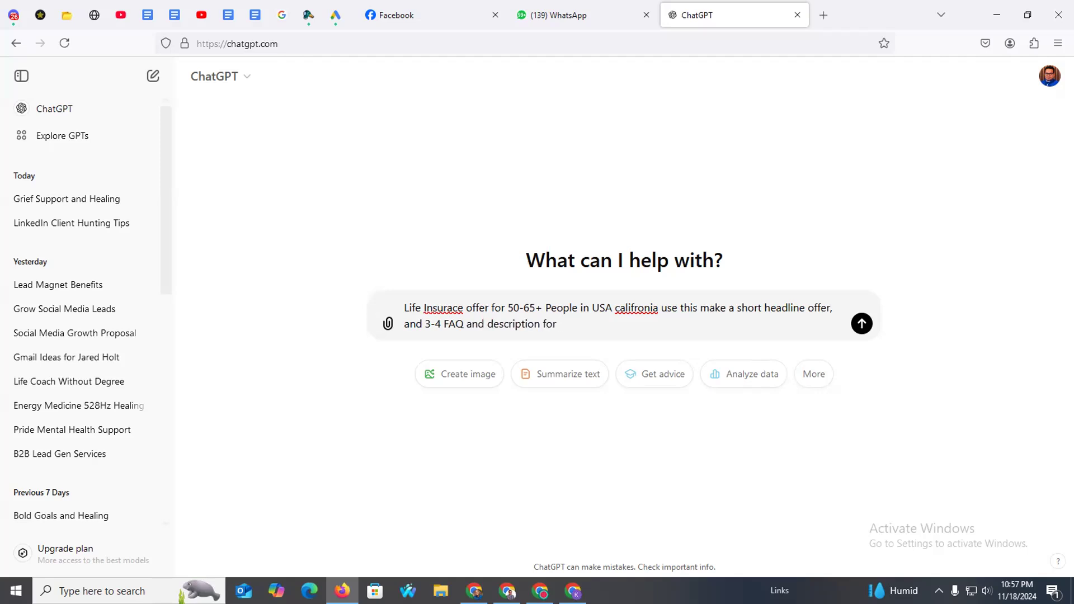
{"action": "type", "text": " USA people"}
{"action": "key", "text": "Return"}
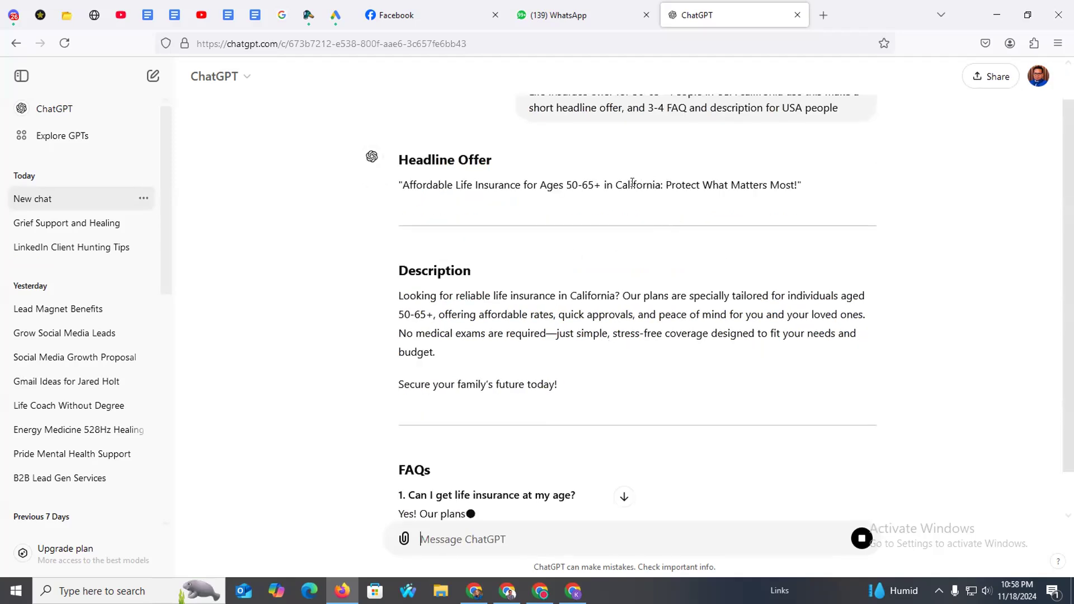
Copy "Protect What Matters Most!" from ChatGPT's headline offer into the greeting's Headline in Ads Manager, without the closing quotation mark.
{"action": "left_click_drag", "start_coordinate": [666, 185], "coordinate": [801, 186]}
{"action": "key", "text": "ctrl+c"}
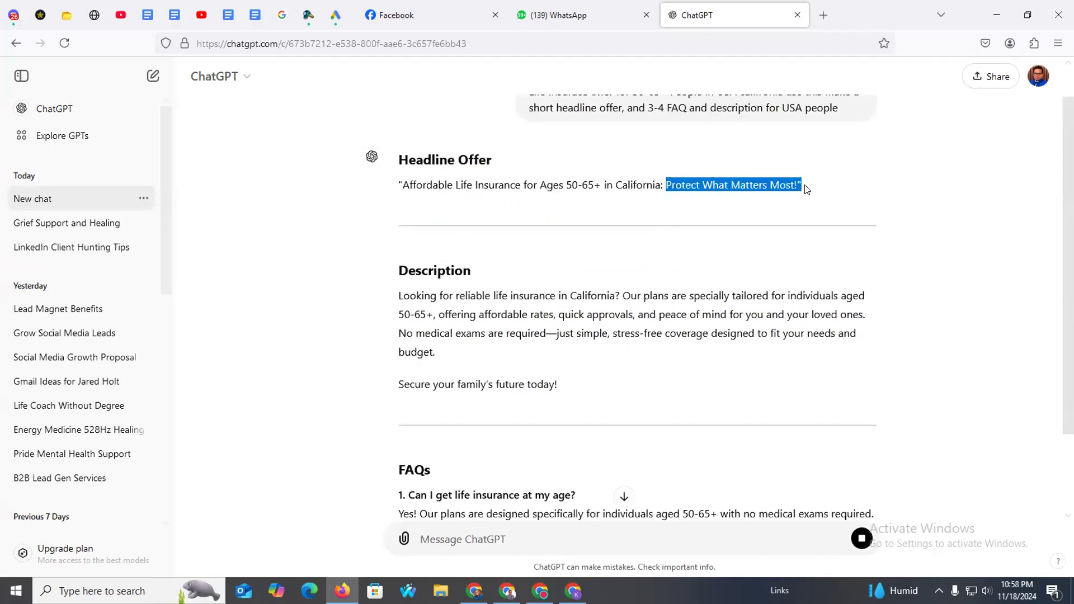
{"action": "left_click", "coordinate": [573, 591]}
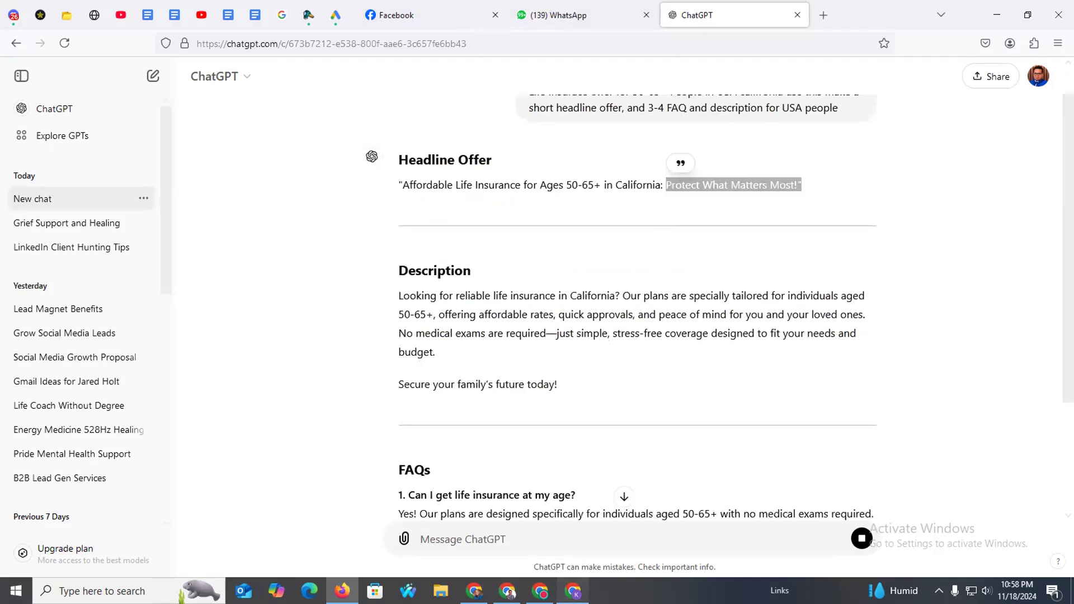
{"action": "left_click", "coordinate": [502, 221]}
{"action": "key", "text": "ctrl+v"}
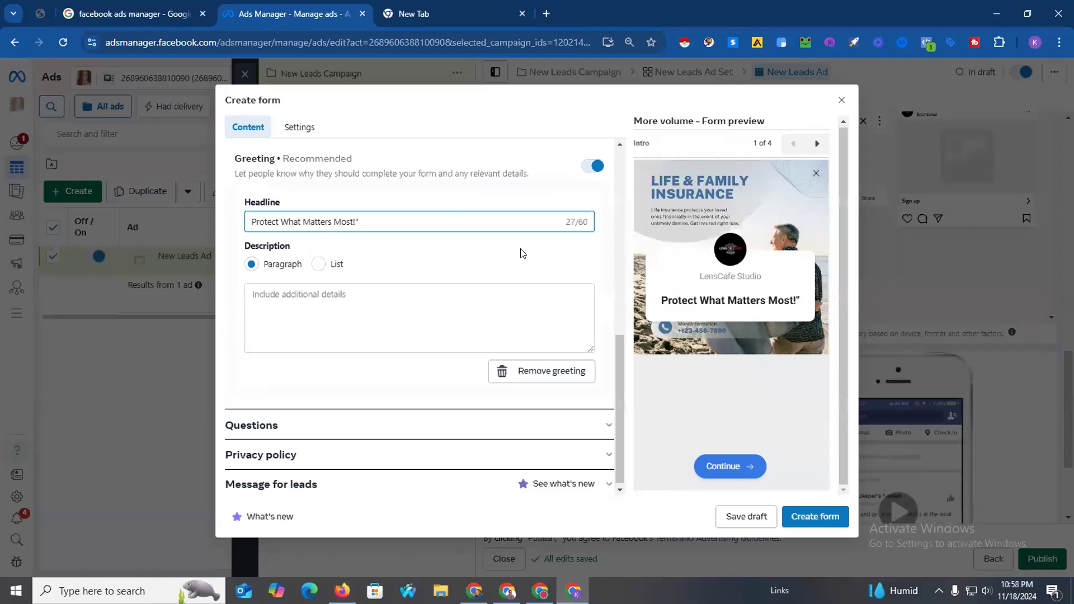
{"action": "key", "text": "BackSpace"}
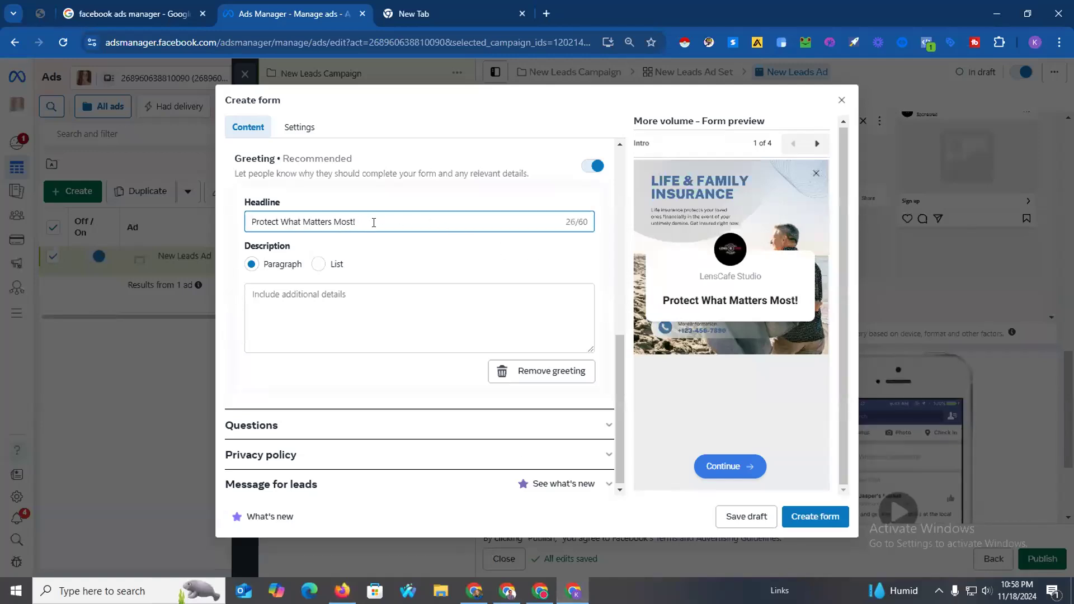
Copy ChatGPT's whole description, through "Secure your family's future today!", into the greeting's Description as a paragraph in Ads Manager.
{"action": "left_click", "coordinate": [277, 312]}
{"action": "left_click", "coordinate": [343, 591]}
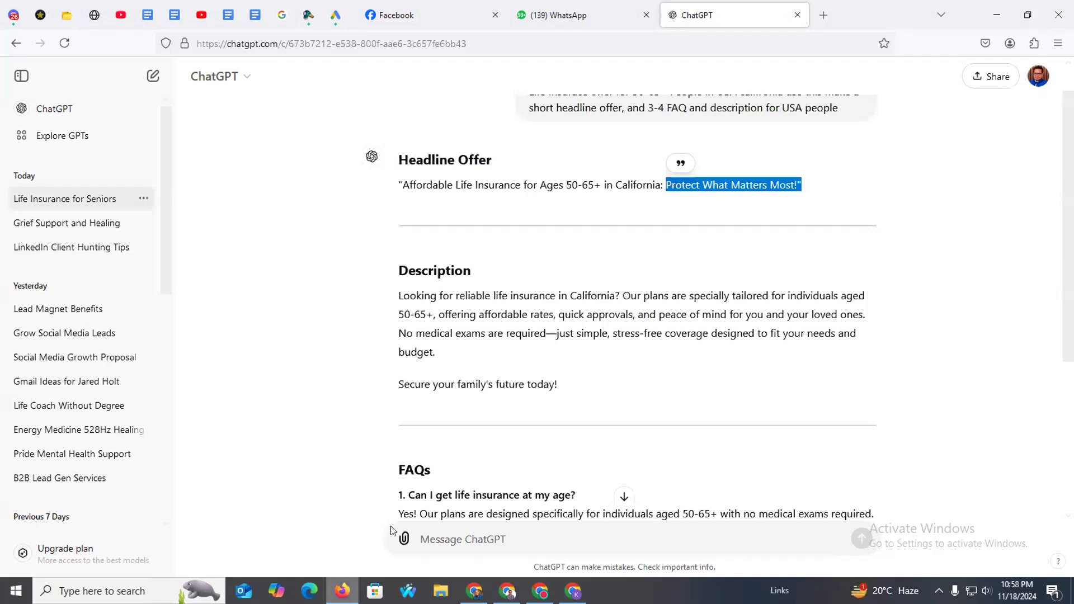
{"action": "left_click_drag", "start_coordinate": [397, 291], "coordinate": [566, 385]}
{"action": "key", "text": "ctrl+c"}
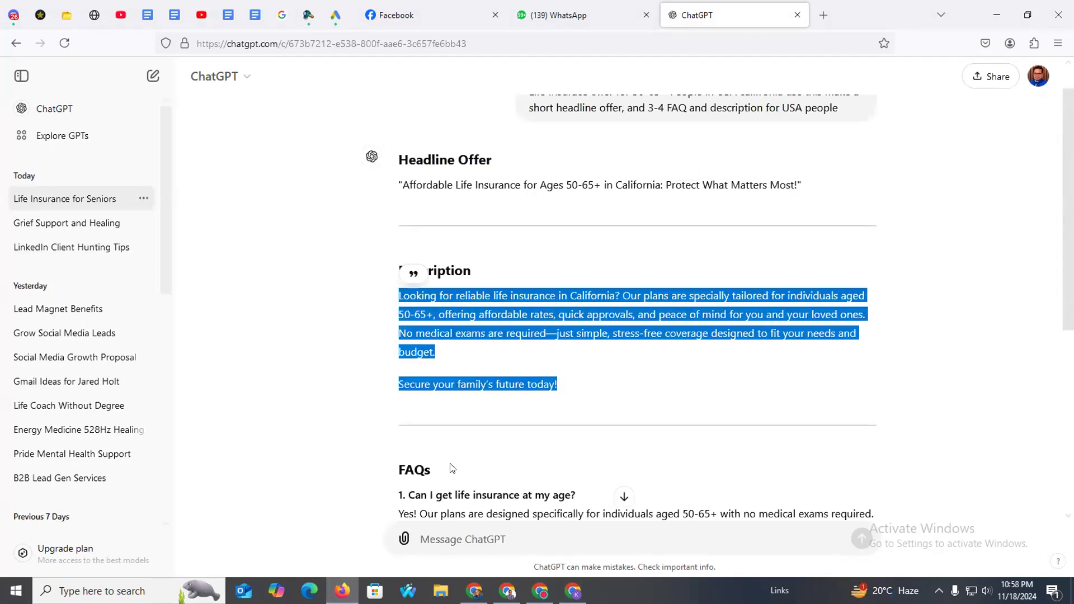
{"action": "key", "text": "alt+Tab"}
{"action": "key", "text": "ctrl+v"}
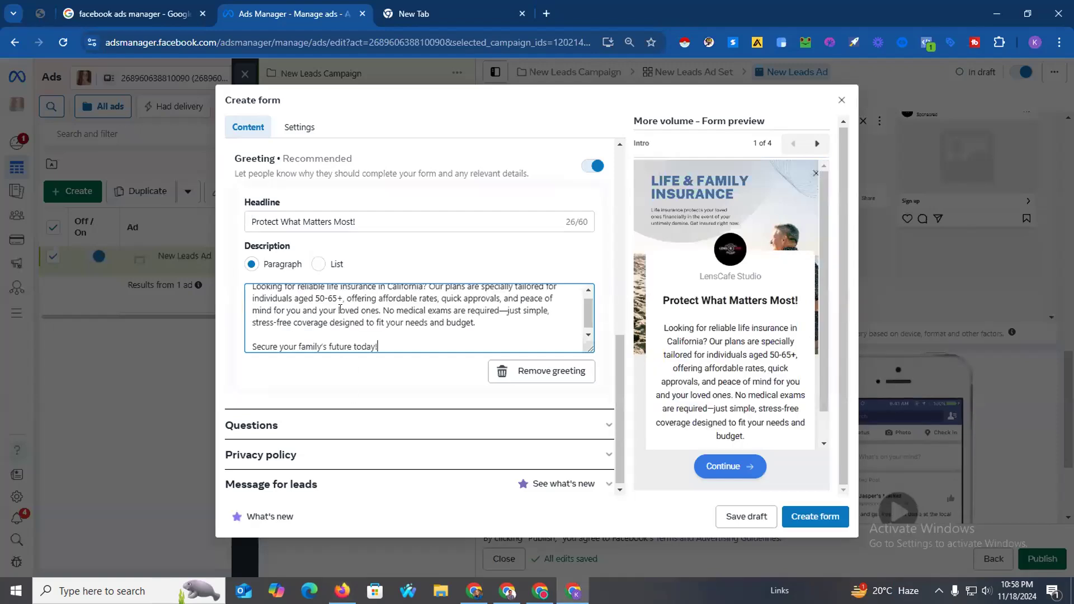
{"action": "scroll", "coordinate": [737, 328], "scroll_direction": "down", "scroll_amount": 2}
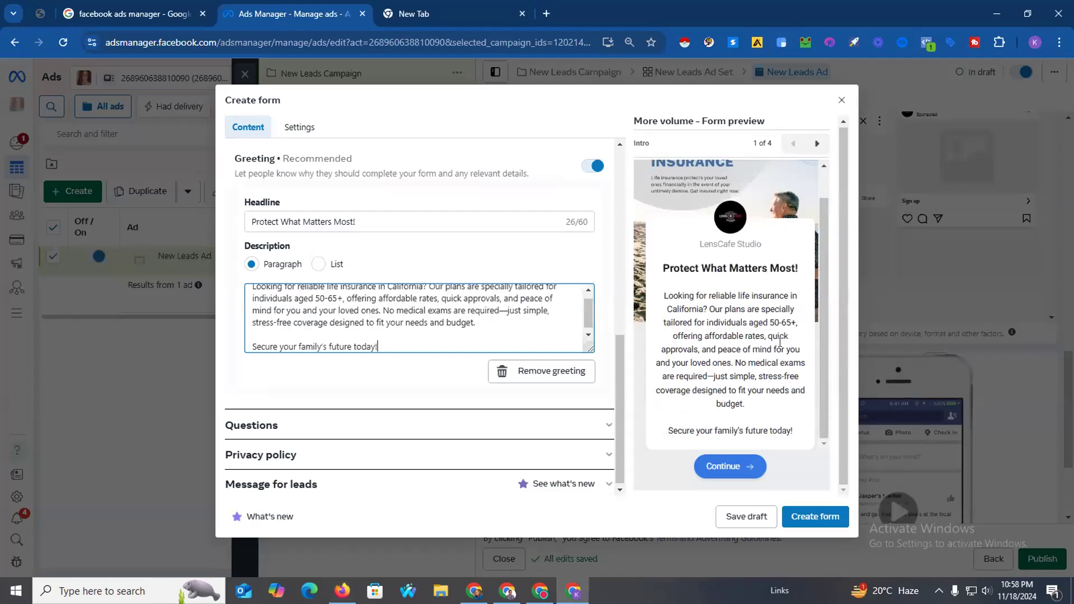
{"action": "scroll", "coordinate": [528, 403], "scroll_direction": "down", "scroll_amount": 1}
Read through the FAQs in ChatGPT and expand the Questions section of the form in Ads Manager.
{"action": "key", "text": "alt+Tab"}
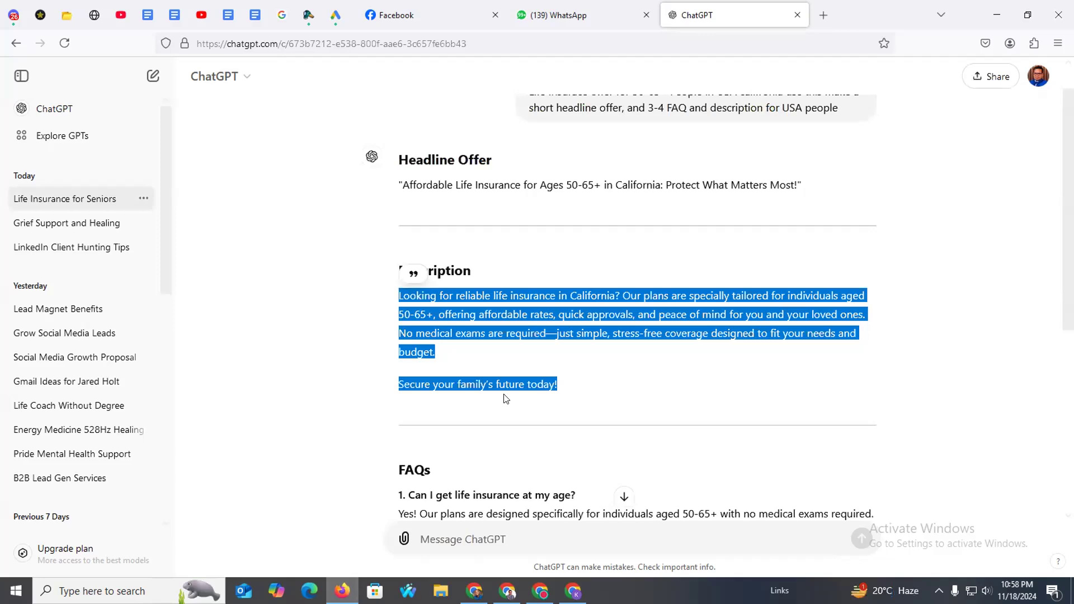
{"action": "scroll", "coordinate": [448, 241], "scroll_direction": "down", "scroll_amount": 4}
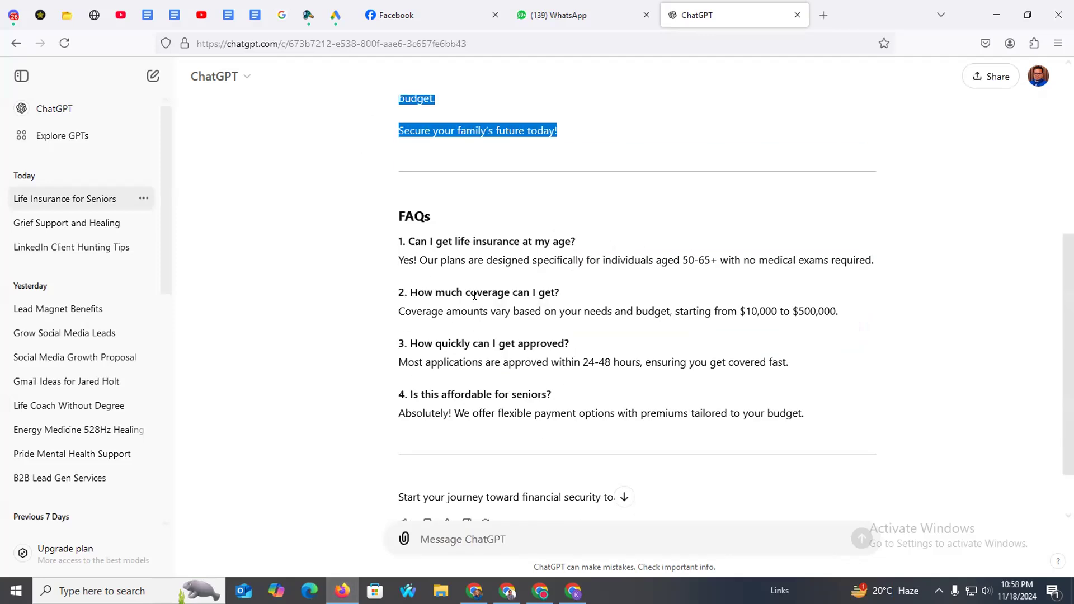
{"action": "scroll", "coordinate": [542, 391], "scroll_direction": "down", "scroll_amount": 2}
{"action": "key", "text": "alt+Tab"}
{"action": "left_click", "coordinate": [383, 343]}
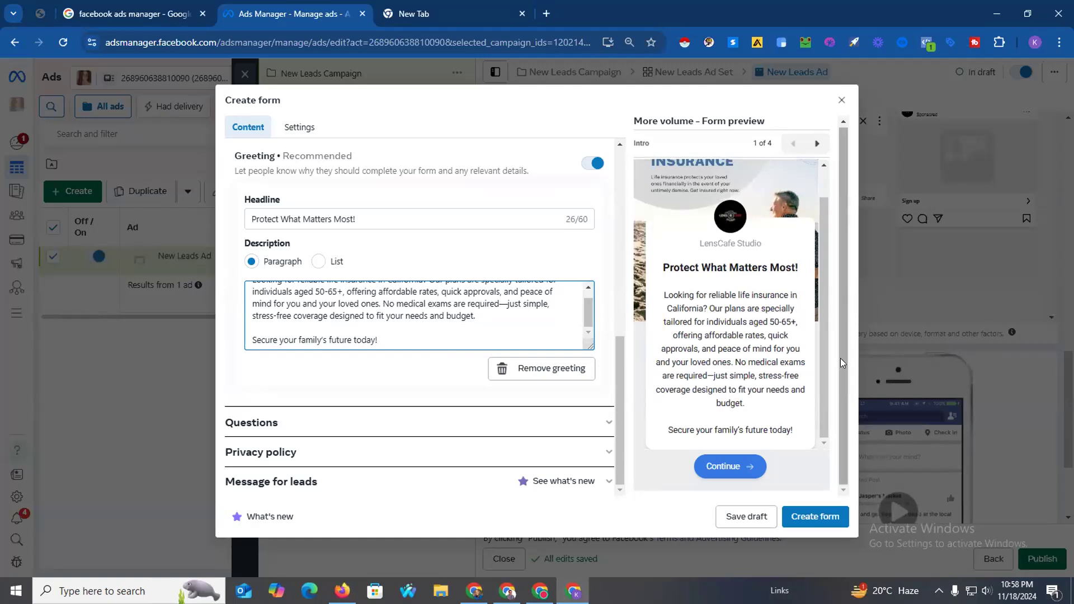
{"action": "left_click", "coordinate": [397, 428]}
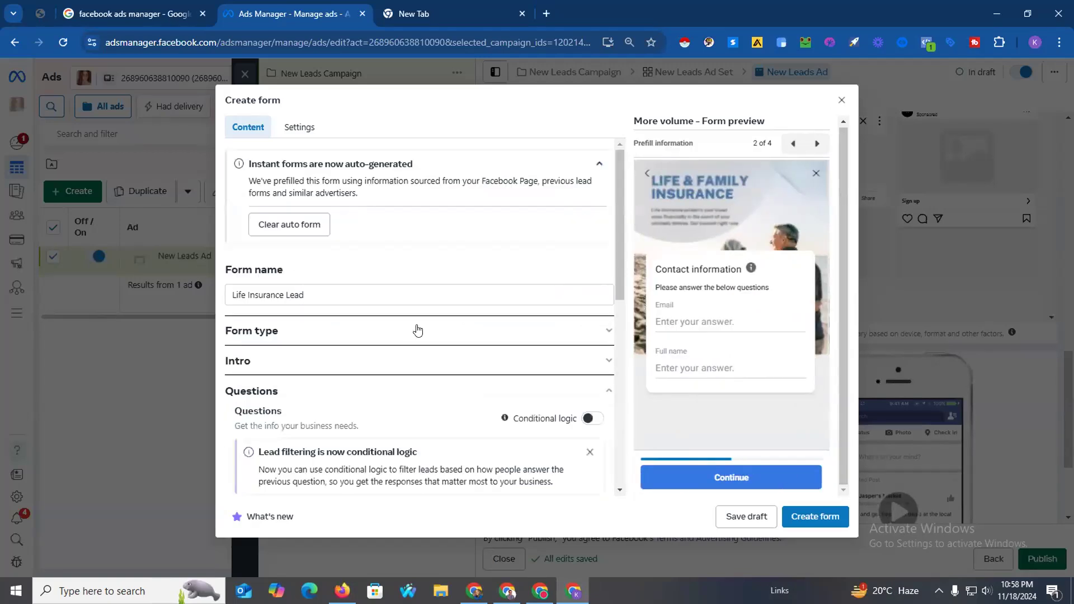
{"action": "scroll", "coordinate": [414, 330], "scroll_direction": "down", "scroll_amount": 5}
Add a blank multiple-choice question to the form.
{"action": "left_click", "coordinate": [316, 227]}
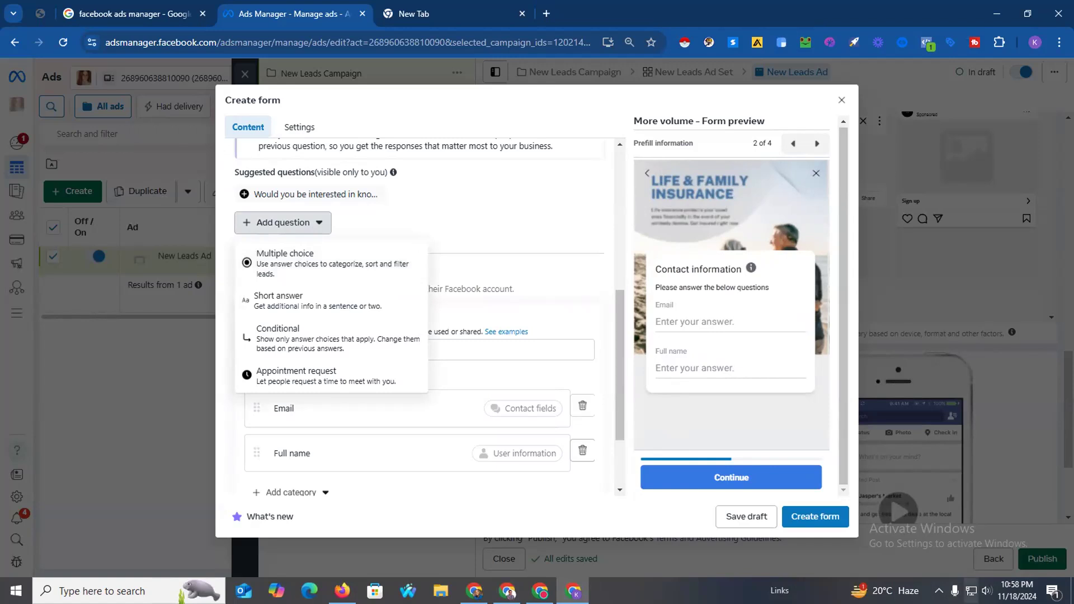
{"action": "left_click", "coordinate": [1016, 591]}
{"action": "scroll", "coordinate": [968, 572], "scroll_direction": "up", "scroll_amount": 9}
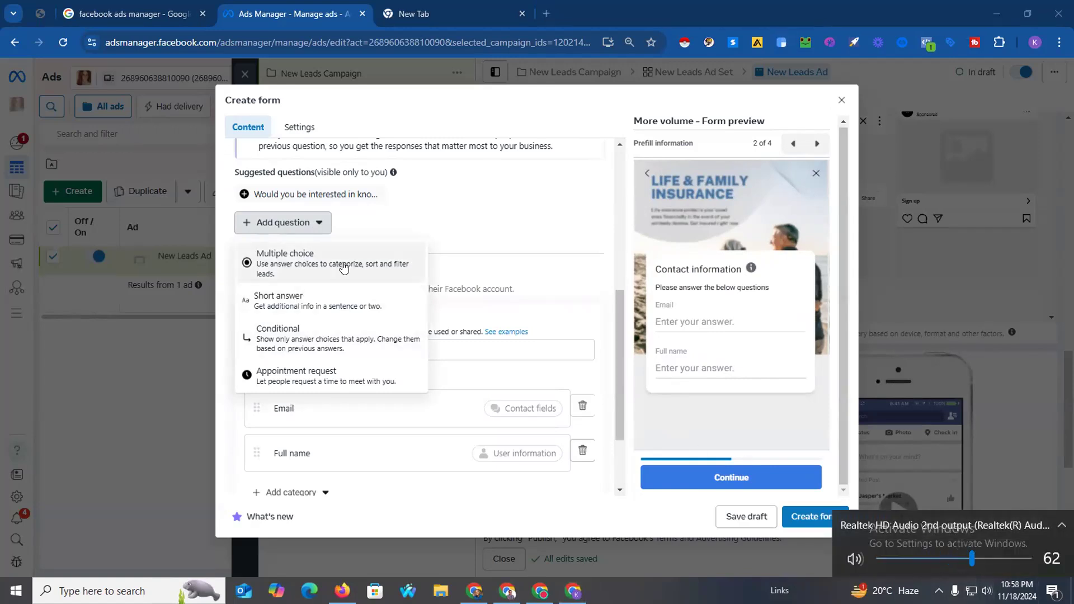
{"action": "left_click", "coordinate": [286, 262]}
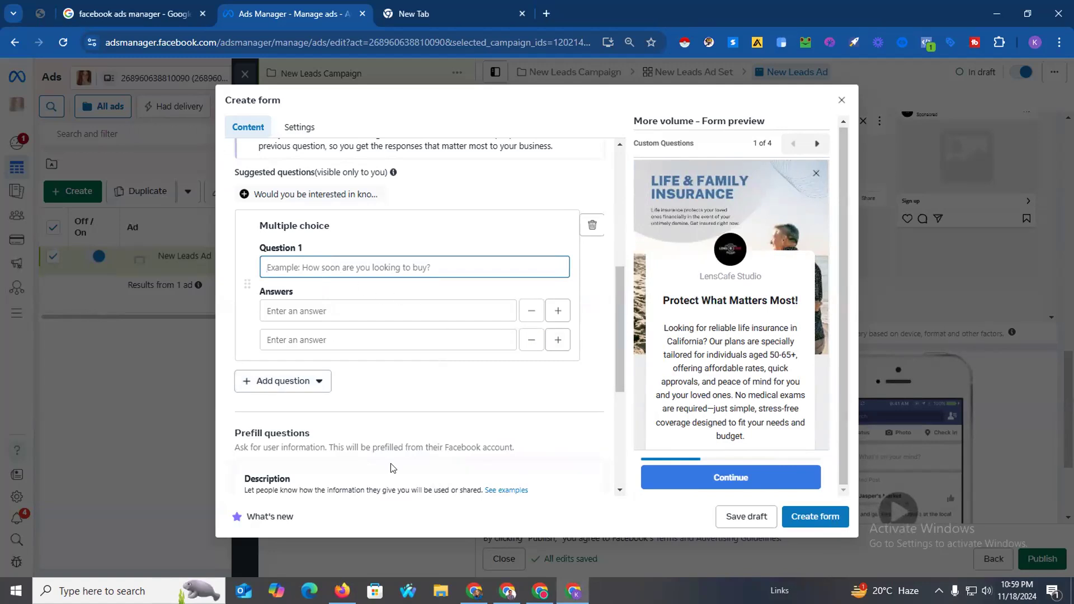
Copy the first FAQ question, "Can I get life insurance at my age?", from ChatGPT and return to the form in Ads Manager.
{"action": "left_click", "coordinate": [342, 591]}
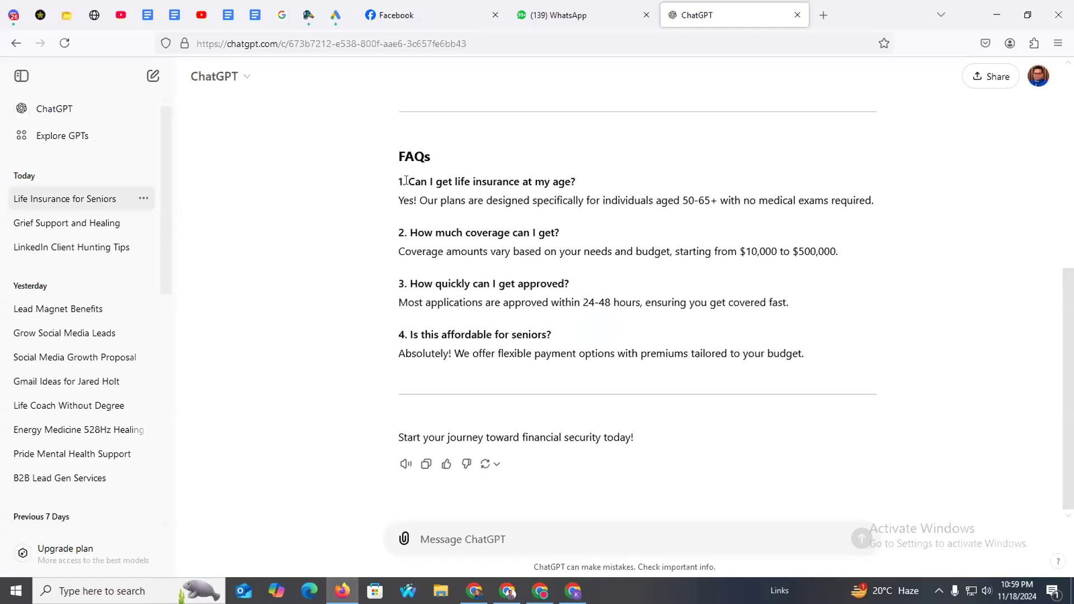
{"action": "left_click_drag", "start_coordinate": [406, 181], "coordinate": [595, 181]}
{"action": "key", "text": "ctrl+c"}
{"action": "key", "text": "alt+Tab"}
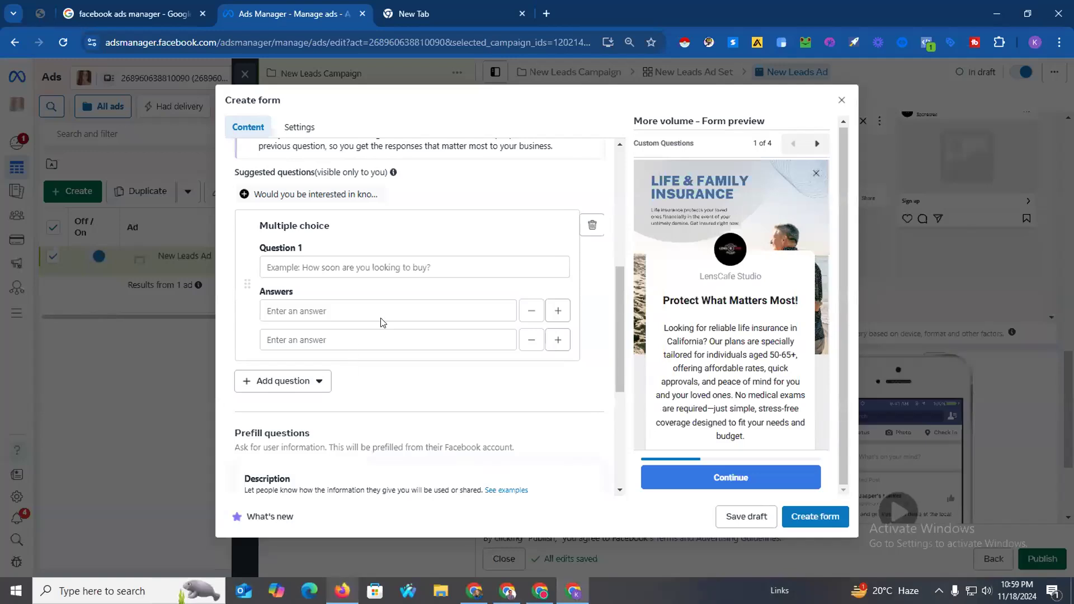
Replace the multiple-choice question with a short-answer question reading "Can I get life insurance at my age?".
{"action": "left_click", "coordinate": [592, 224]}
{"action": "left_click", "coordinate": [298, 222]}
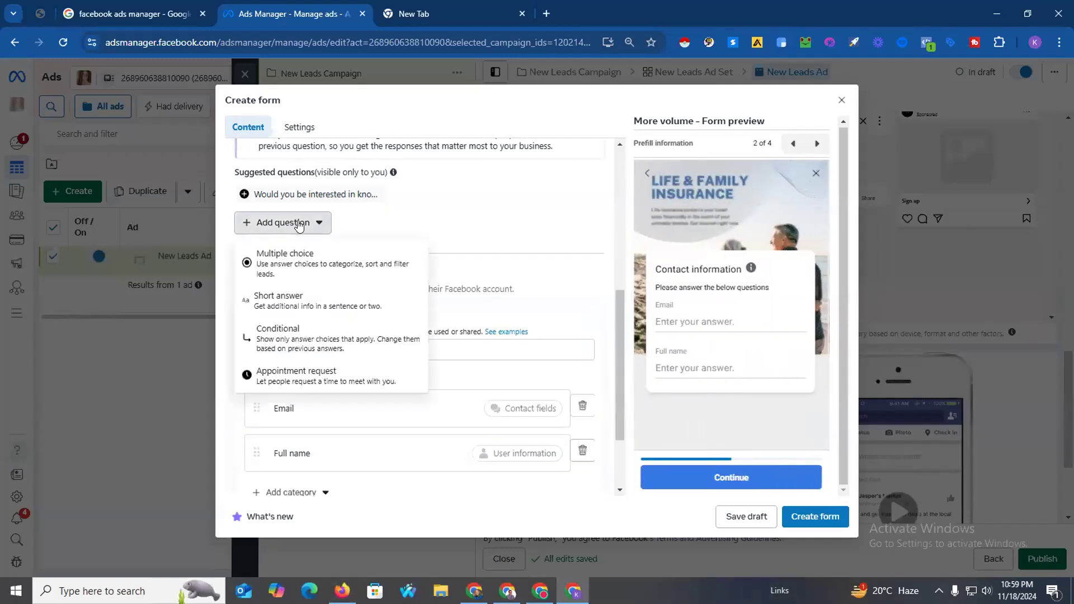
{"action": "left_click", "coordinate": [314, 299]}
{"action": "left_click", "coordinate": [359, 267]}
{"action": "key", "text": "ctrl+v"}
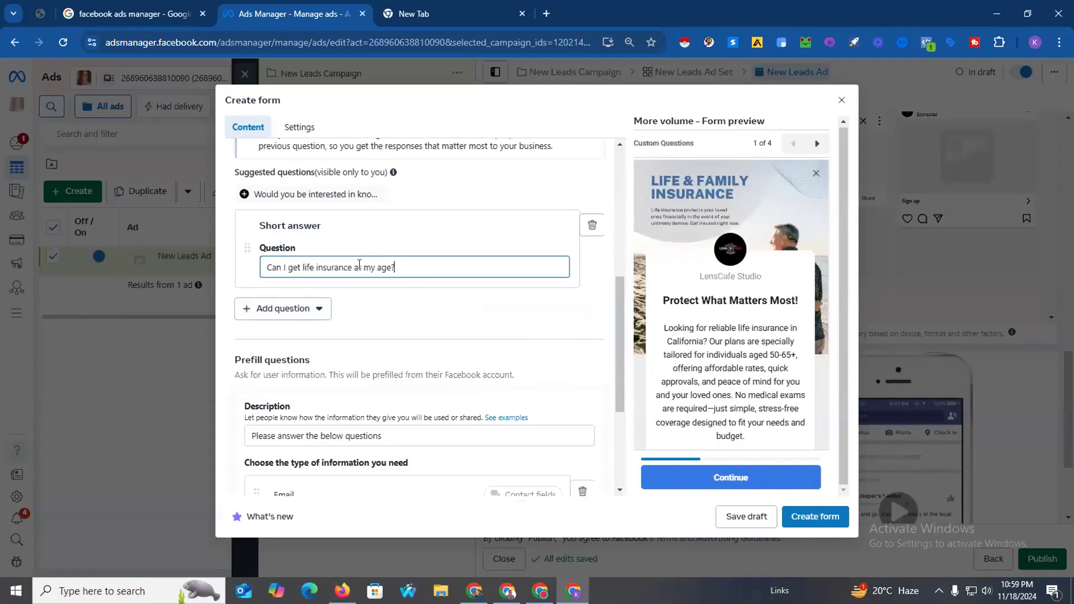
{"action": "left_click", "coordinate": [378, 299]}
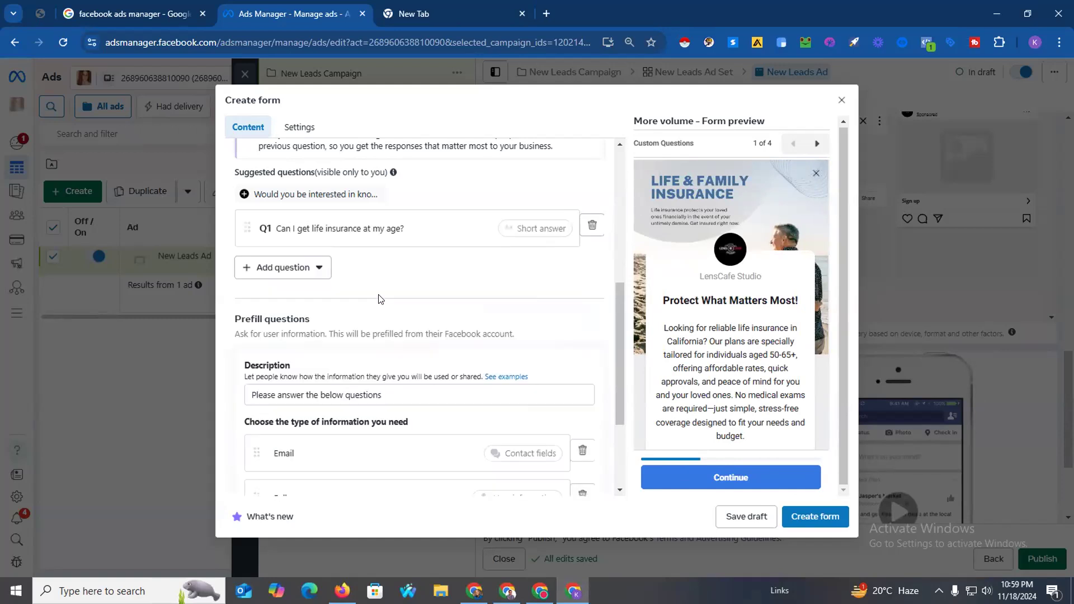
Delete the short-answer question and add it again with the text "Can I get life insurance at my age?".
{"action": "left_click", "coordinate": [414, 229]}
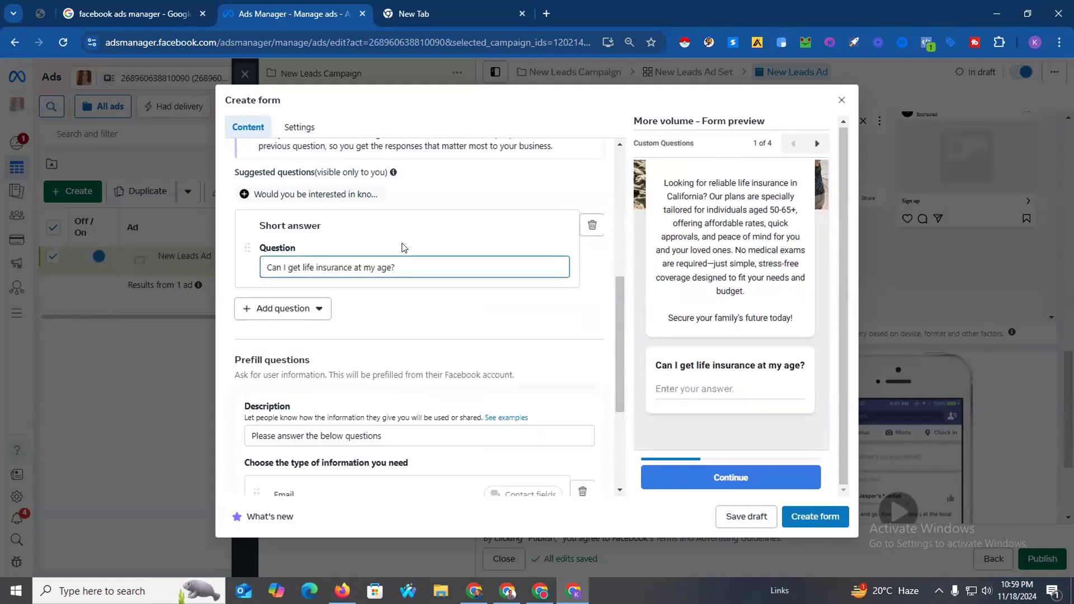
{"action": "left_click", "coordinate": [592, 225]}
{"action": "left_click", "coordinate": [312, 222]}
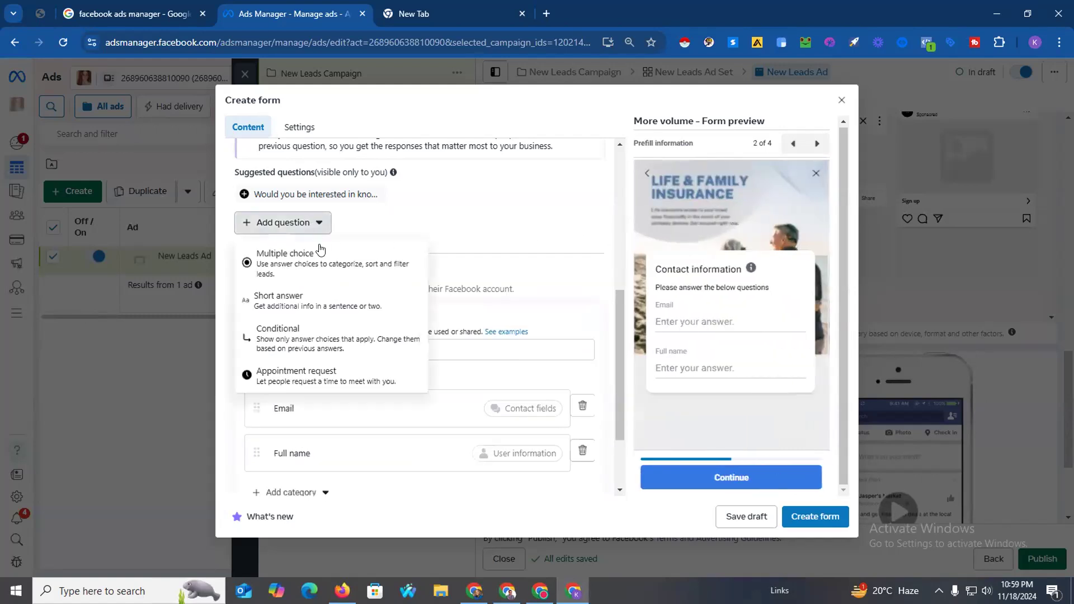
{"action": "left_click", "coordinate": [293, 296]}
{"action": "key", "text": "ctrl+v"}
{"action": "left_click", "coordinate": [322, 311]}
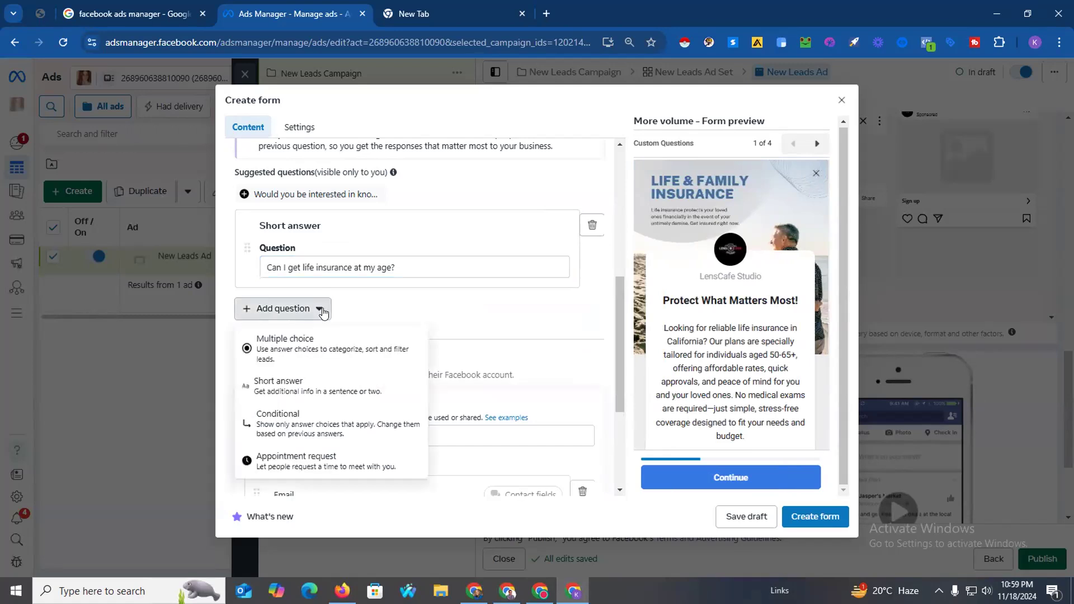
{"action": "left_click", "coordinate": [466, 305]}
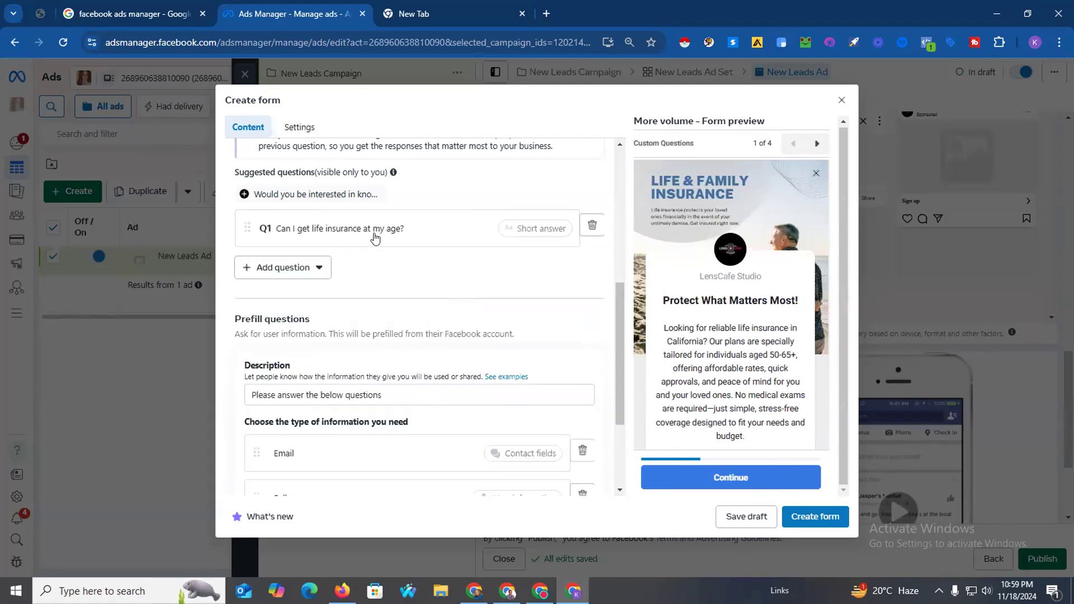
Remove the short-answer question and add a blank multiple-choice question in its place.
{"action": "scroll", "coordinate": [494, 352], "scroll_direction": "down", "scroll_amount": 3}
{"action": "scroll", "coordinate": [362, 252], "scroll_direction": "up", "scroll_amount": 4}
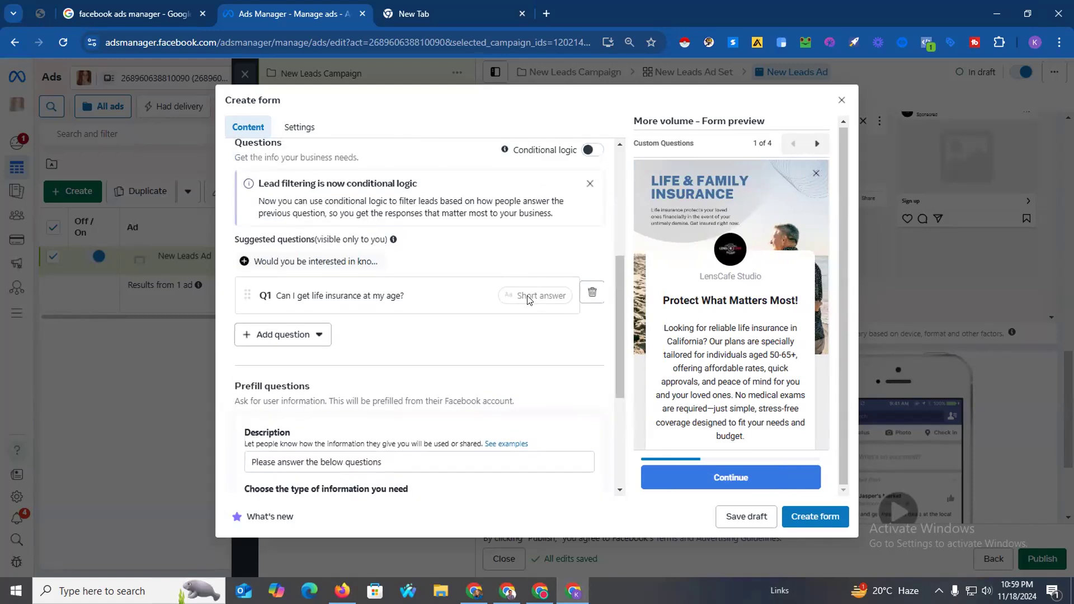
{"action": "left_click", "coordinate": [529, 300]}
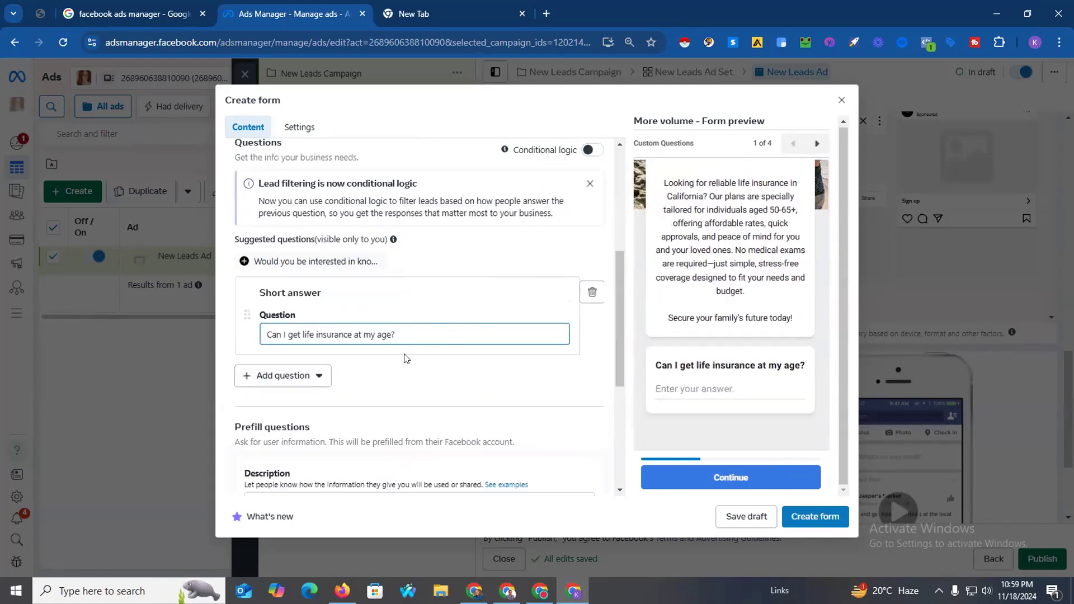
{"action": "left_click", "coordinate": [592, 292]}
{"action": "left_click", "coordinate": [312, 289]}
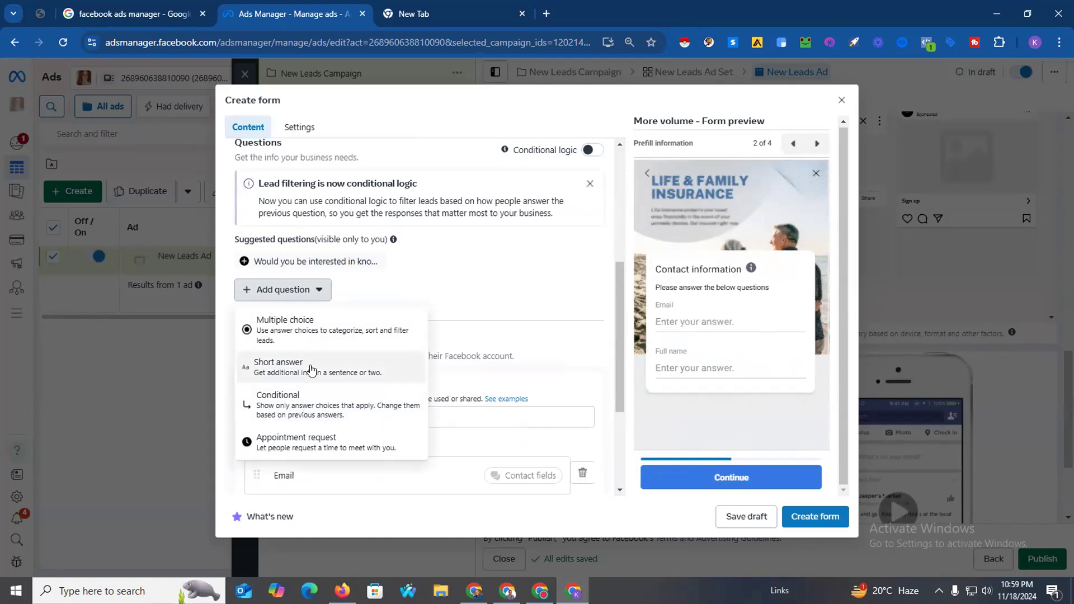
{"action": "left_click", "coordinate": [319, 336]}
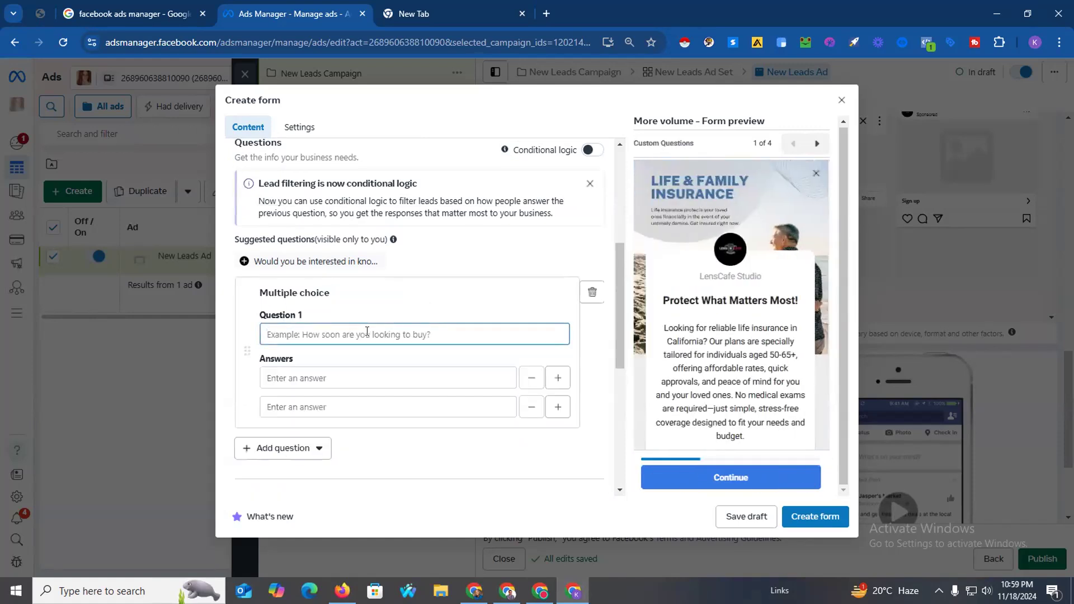
Set Question 1 to "Can I get life insurance at my age?" and fill its first answer with the matching FAQ reply from ChatGPT.
{"action": "key", "text": "ctrl+v"}
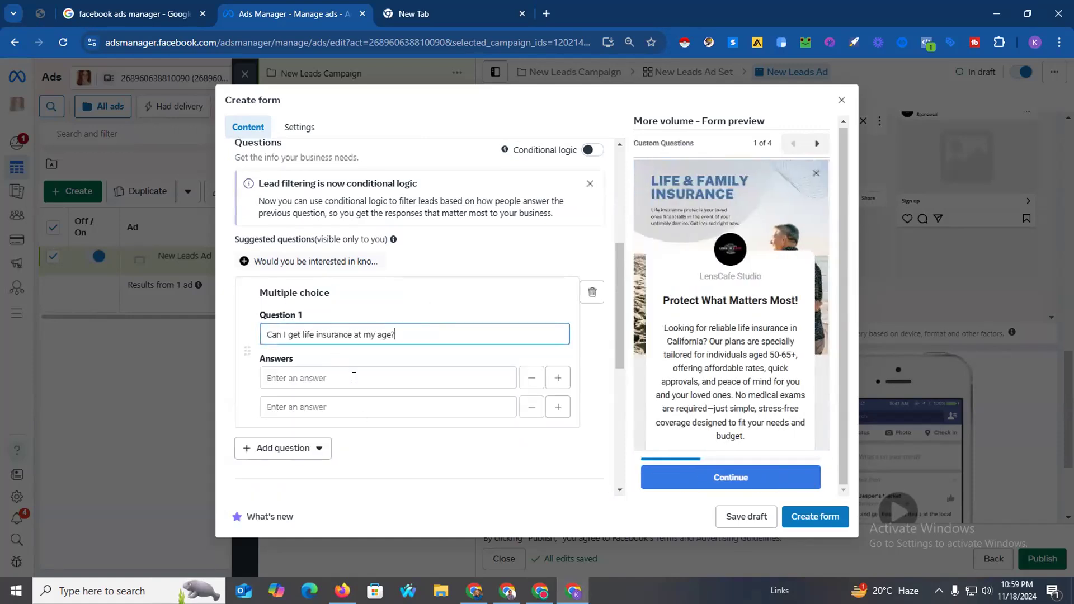
{"action": "left_click", "coordinate": [343, 590]}
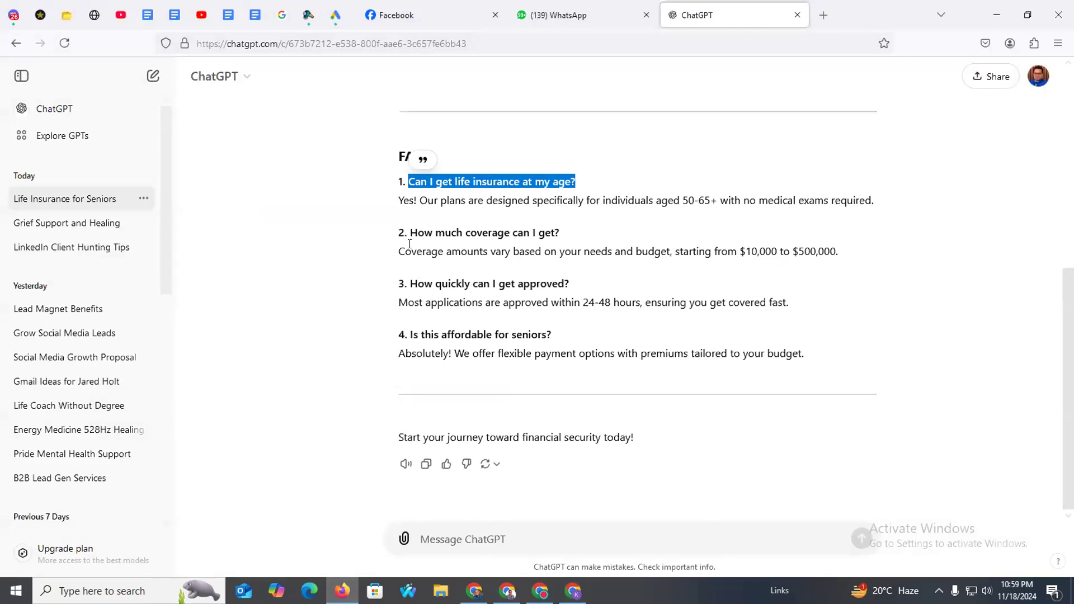
{"action": "left_click_drag", "start_coordinate": [394, 203], "coordinate": [877, 209]}
{"action": "left_click", "coordinate": [343, 591]}
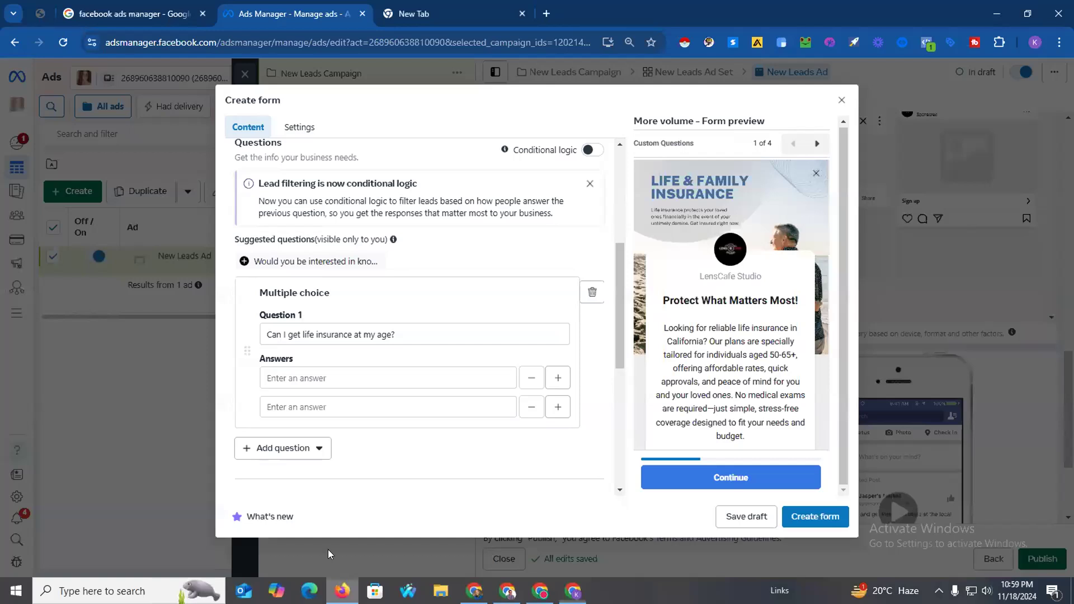
{"action": "left_click", "coordinate": [300, 376]}
{"action": "key", "text": "ctrl+v"}
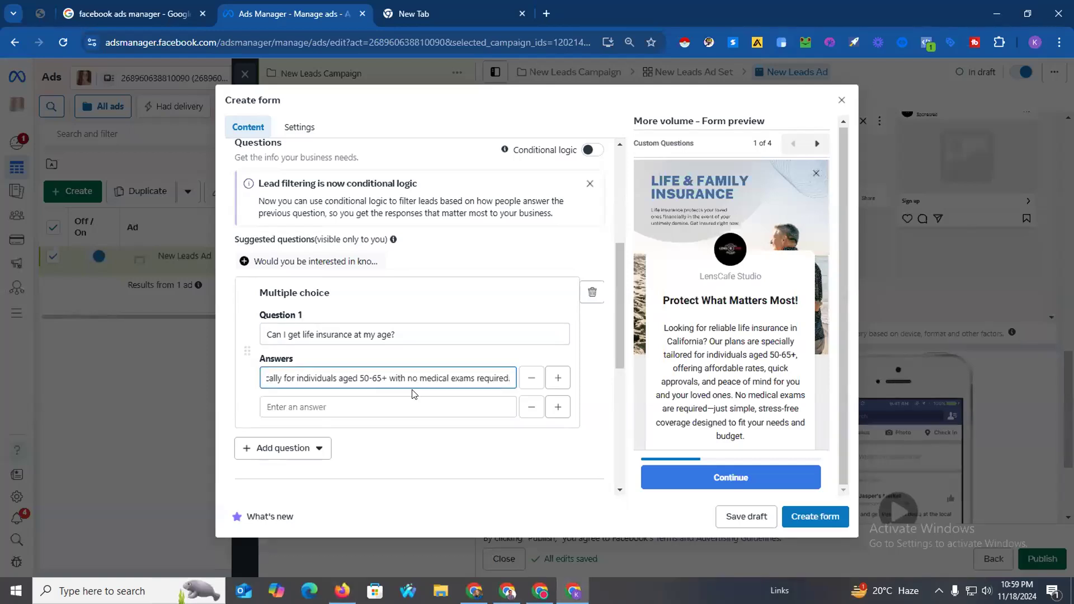
{"action": "scroll", "coordinate": [380, 441], "scroll_direction": "down", "scroll_amount": 2}
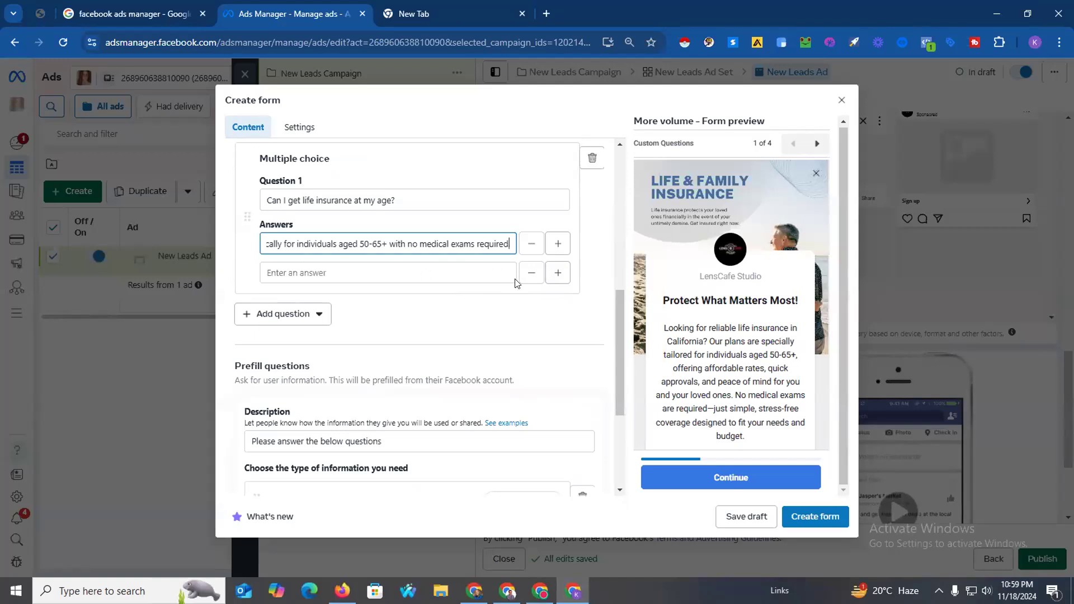
{"action": "left_click", "coordinate": [528, 273]}
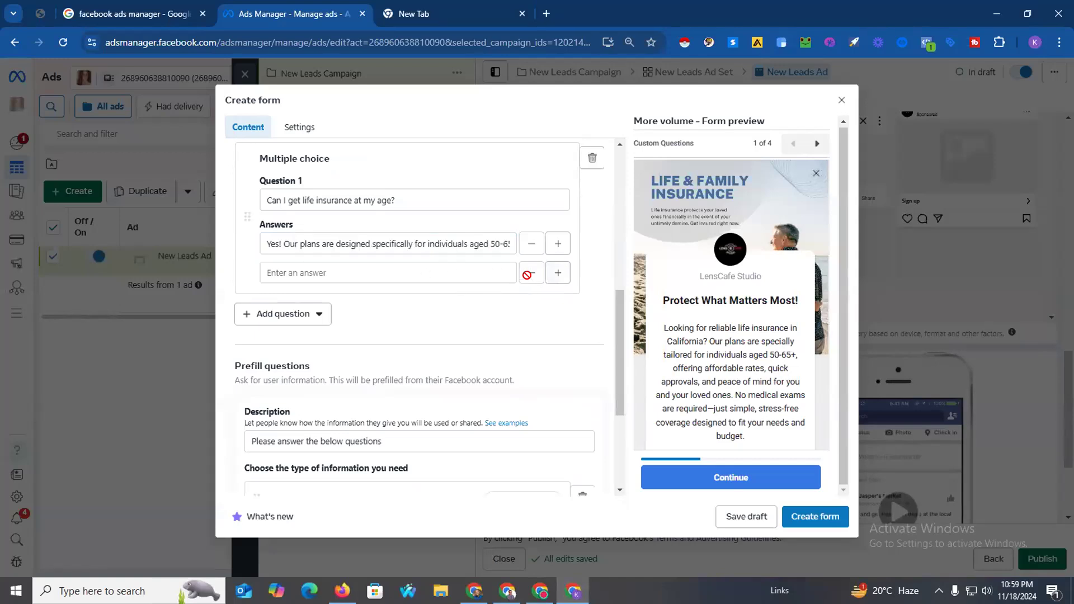
{"action": "left_click", "coordinate": [371, 319]}
{"action": "scroll", "coordinate": [398, 314], "scroll_direction": "down", "scroll_amount": 1}
{"action": "scroll", "coordinate": [403, 305], "scroll_direction": "up", "scroll_amount": 3}
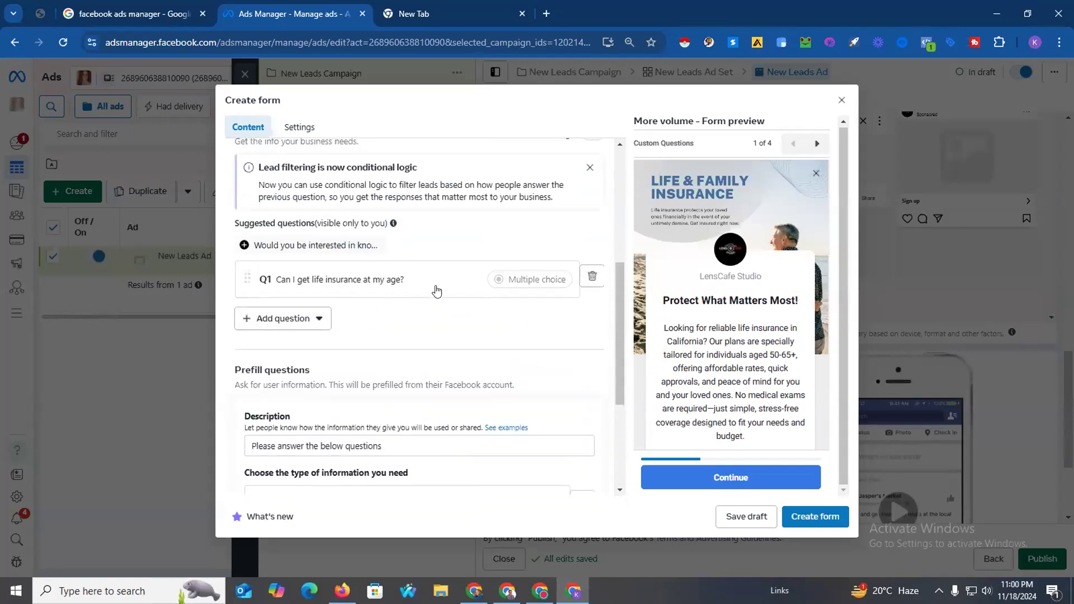
Add a second multiple-choice question reading "How much coverage can I get?", copied from the ChatGPT FAQs.
{"action": "left_click", "coordinate": [314, 318]}
{"action": "left_click", "coordinate": [309, 362]}
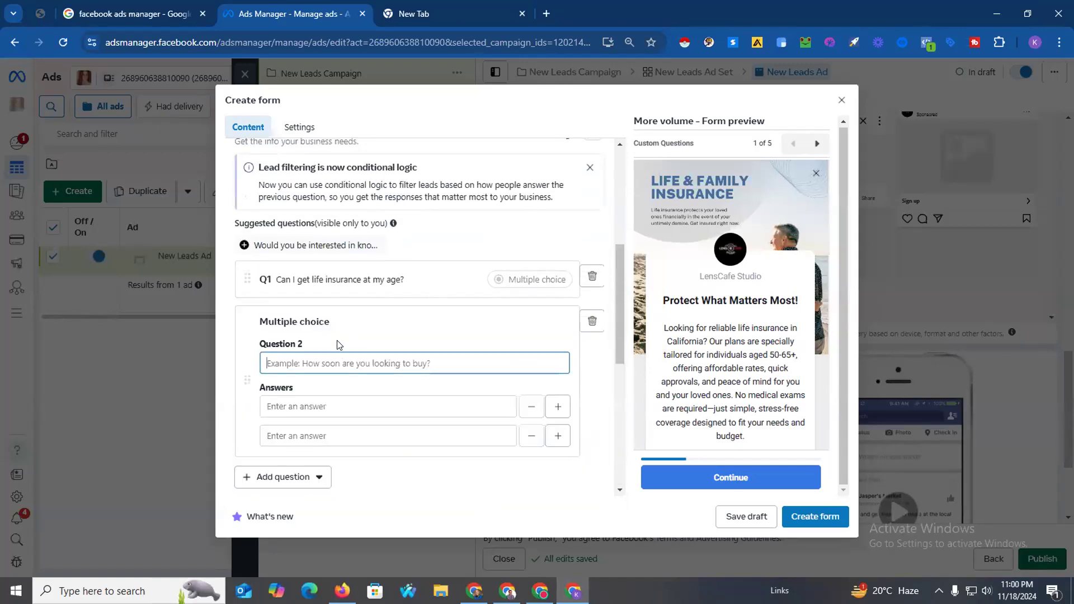
{"action": "left_click", "coordinate": [342, 591]}
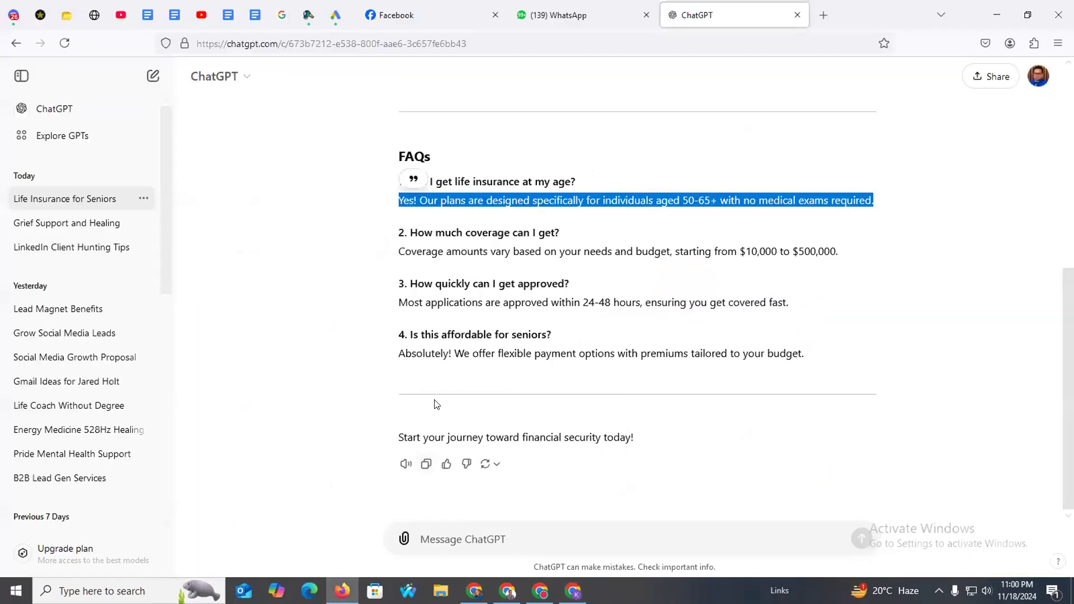
{"action": "left_click_drag", "start_coordinate": [410, 233], "coordinate": [560, 233]}
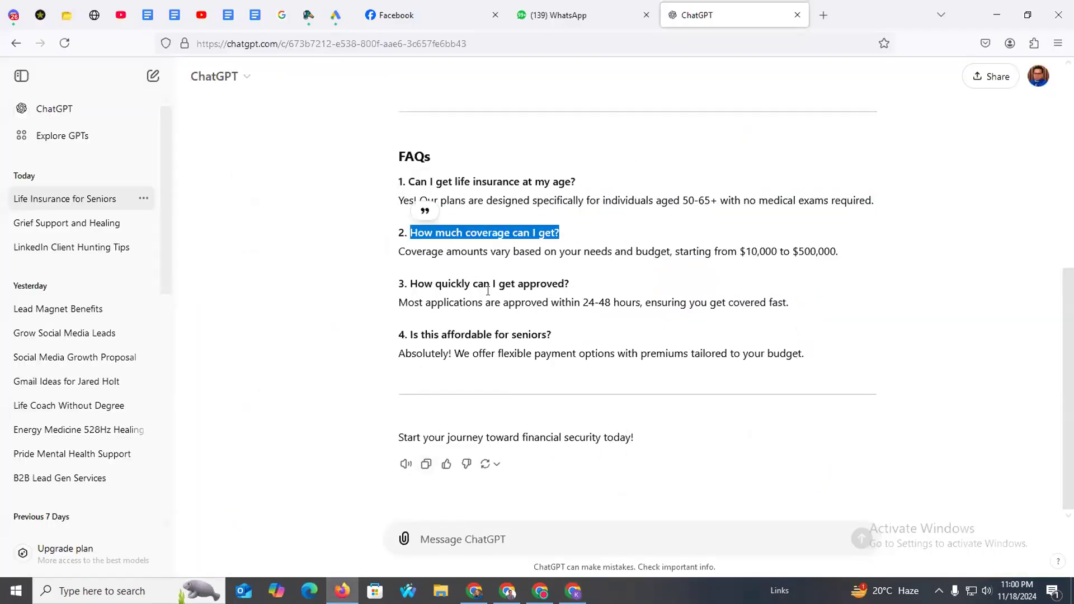
{"action": "key", "text": "ctrl+c"}
{"action": "key", "text": "alt+Tab"}
{"action": "left_click", "coordinate": [326, 363]}
{"action": "key", "text": "ctrl+v"}
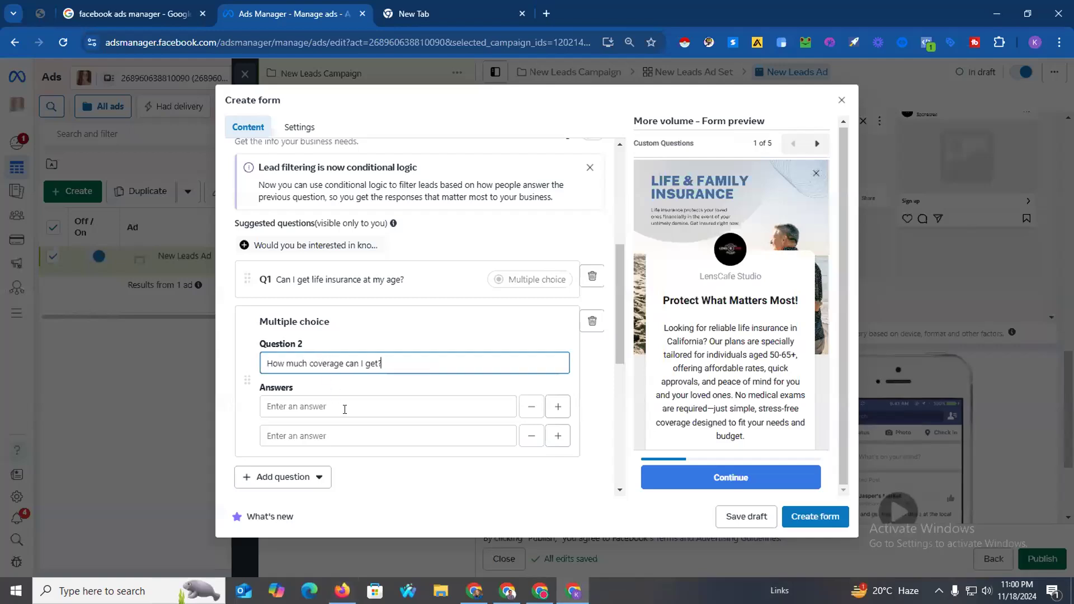
Fill Question 2's first answer with ChatGPT's "Coverage amounts vary based on your needs and budget, starting from $10,000 to $500,000.".
{"action": "key", "text": "alt+Tab"}
{"action": "left_click_drag", "start_coordinate": [399, 251], "coordinate": [849, 254]}
{"action": "key", "text": "ctrl+c"}
{"action": "key", "text": "alt+Tab"}
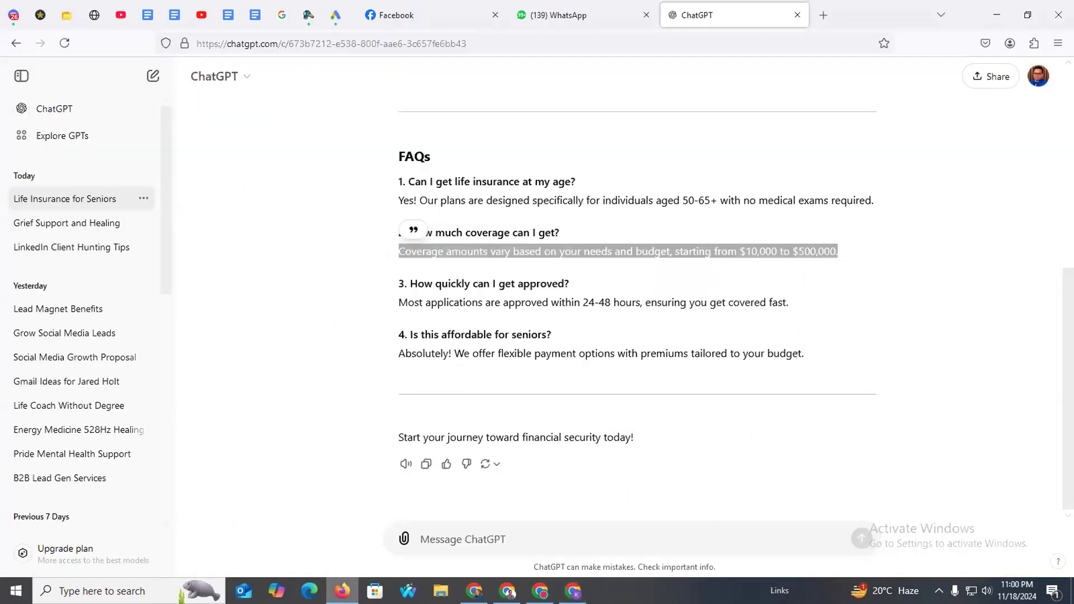
{"action": "left_click", "coordinate": [311, 403]}
{"action": "key", "text": "ctrl+v"}
{"action": "type", "text": ","}
{"action": "scroll", "coordinate": [414, 435], "scroll_direction": "down", "scroll_amount": 2}
Add a third multiple-choice question reading "How quickly can I get approved?", copied from the ChatGPT FAQs.
{"action": "left_click", "coordinate": [282, 342]}
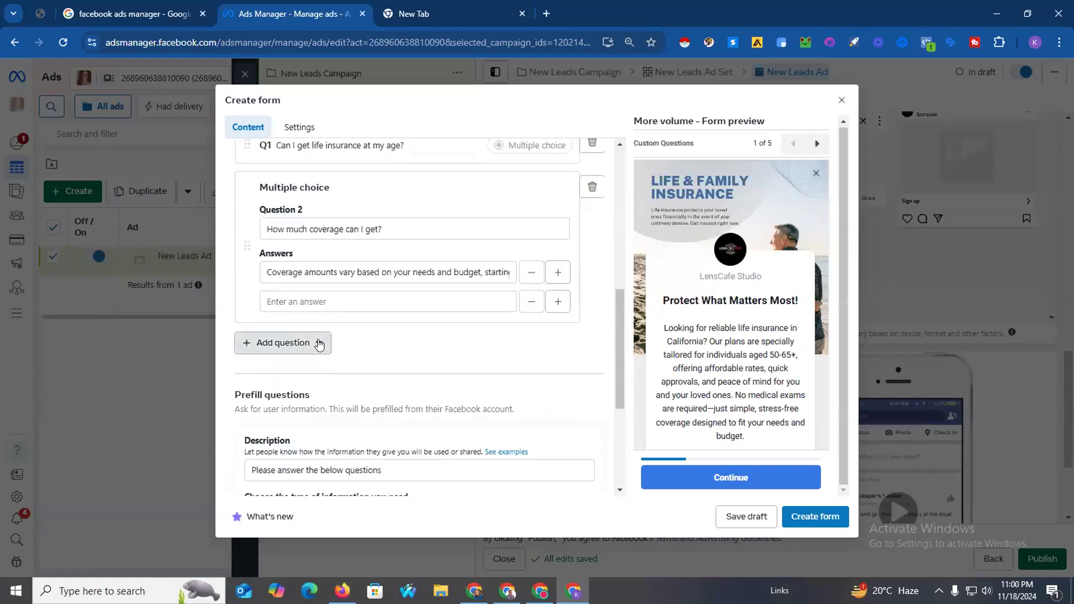
{"action": "left_click", "coordinate": [306, 386]}
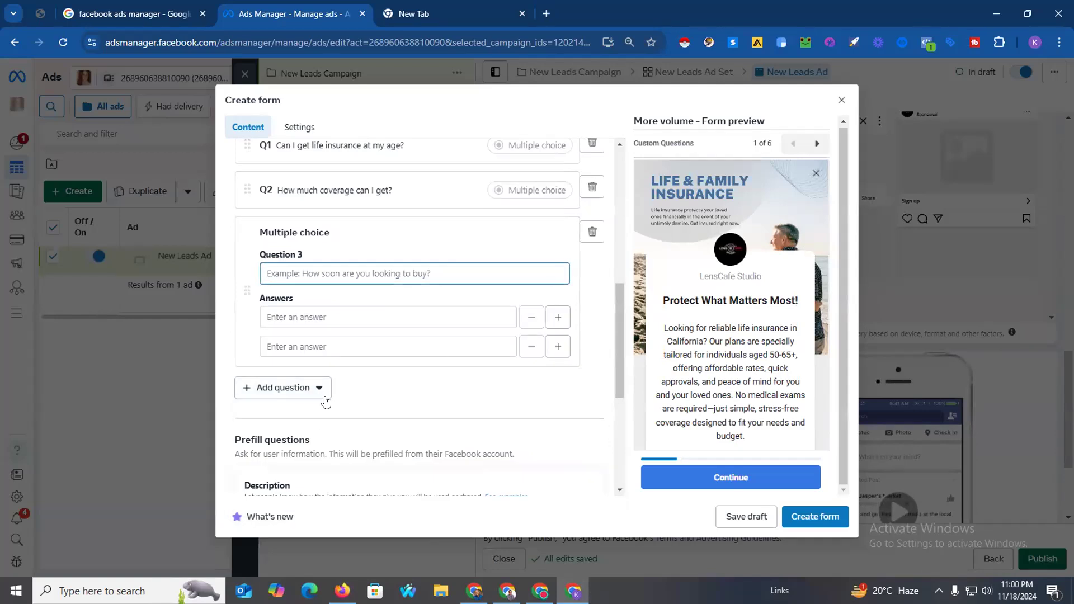
{"action": "left_click", "coordinate": [342, 591]}
{"action": "left_click_drag", "start_coordinate": [409, 283], "coordinate": [582, 288]}
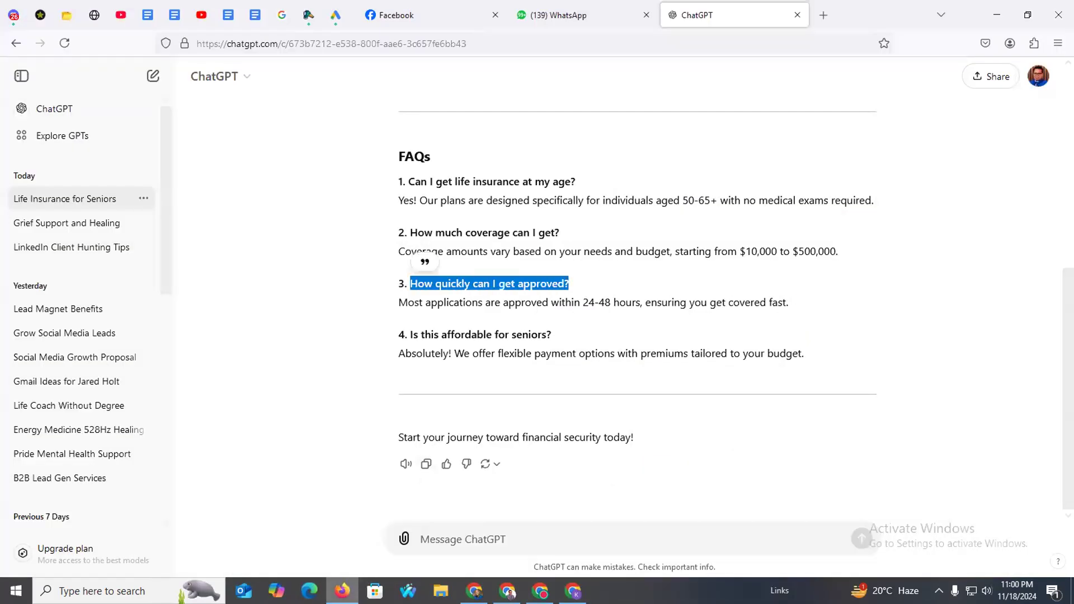
{"action": "left_click", "coordinate": [342, 591]}
{"action": "key", "text": "ctrl+v"}
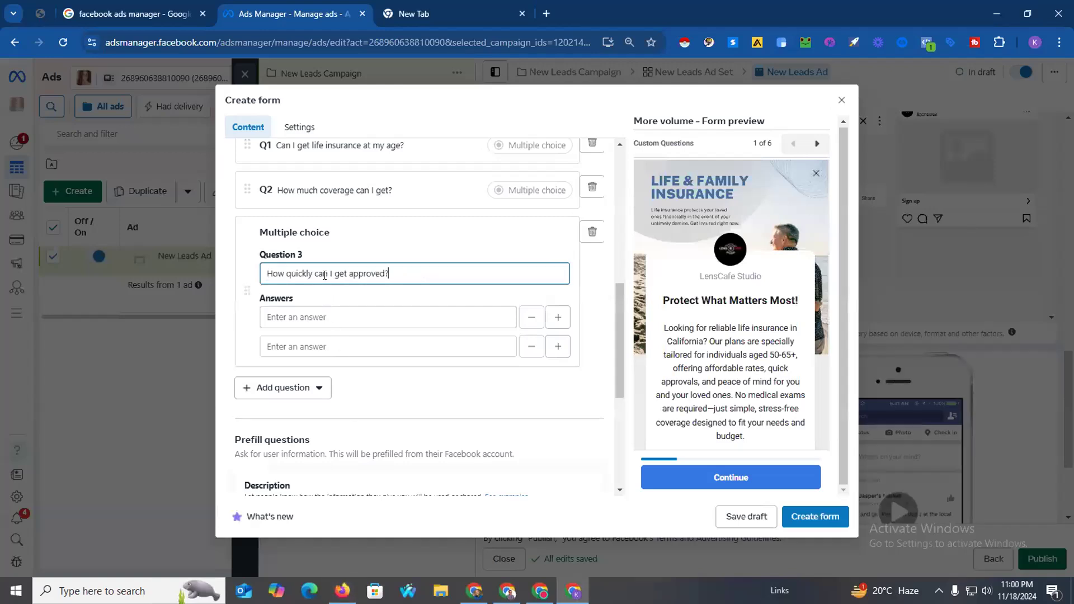
Fill Question 3's first answer with ChatGPT's "Most applications are approved within 24-48 hours, ensuring you get covered fast.".
{"action": "left_click", "coordinate": [342, 590]}
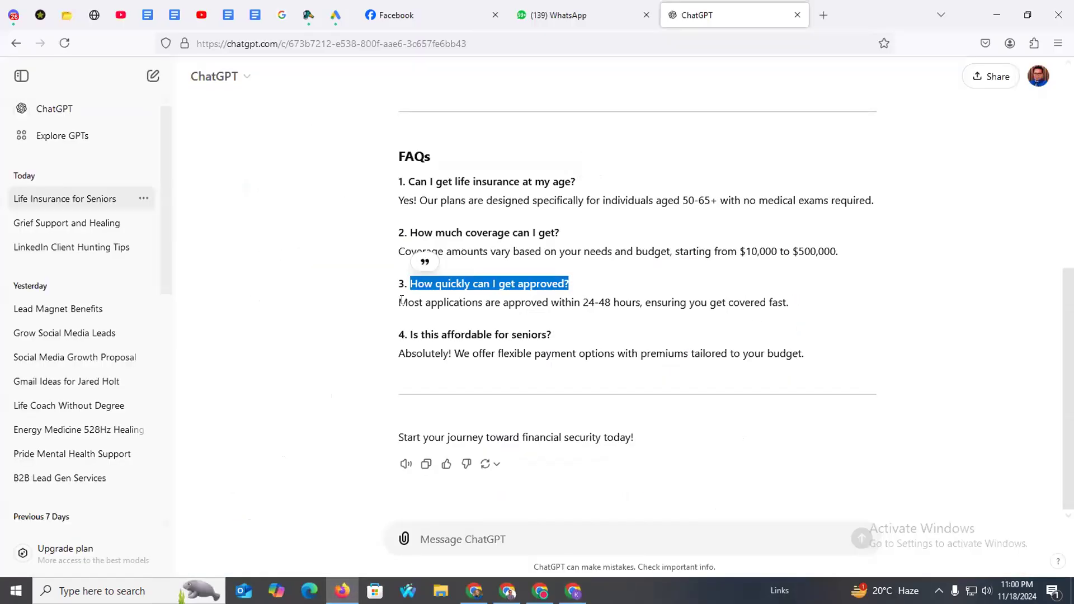
{"action": "left_click_drag", "start_coordinate": [399, 302], "coordinate": [806, 304]}
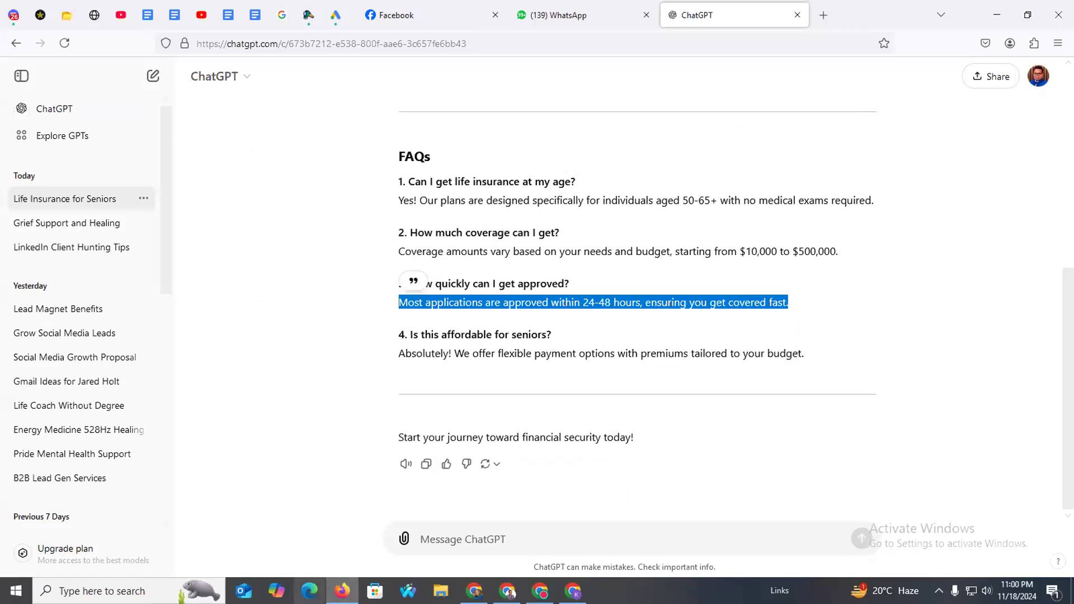
{"action": "left_click", "coordinate": [310, 591]}
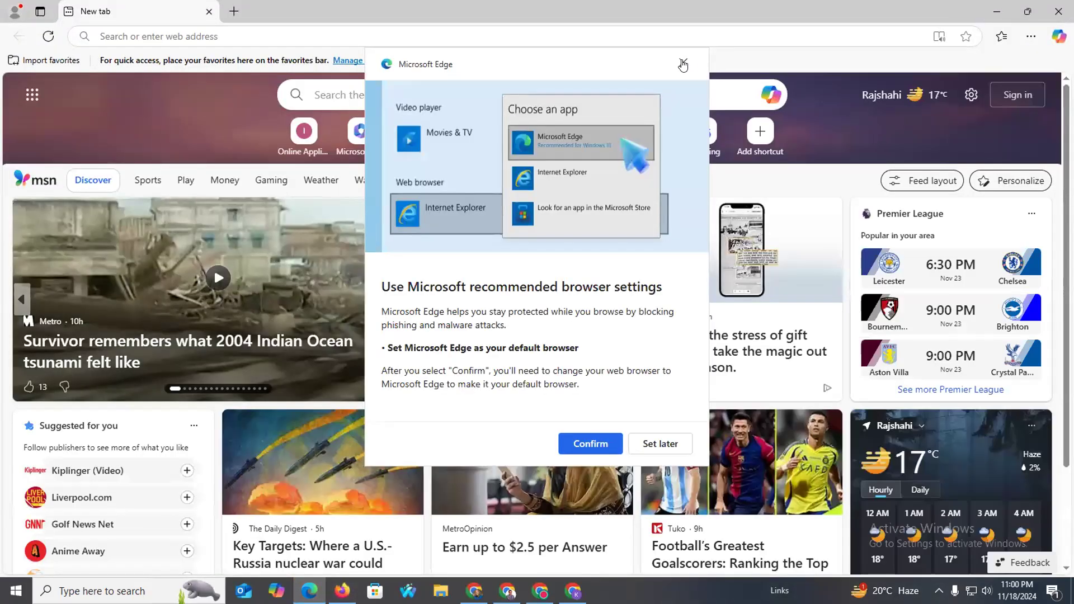
{"action": "left_click", "coordinate": [683, 63]}
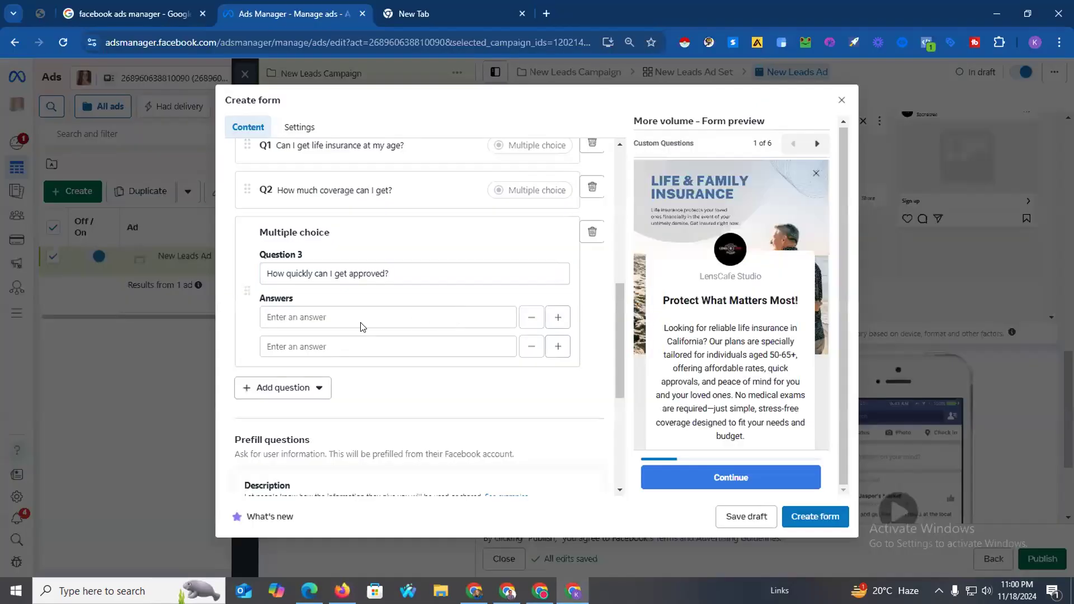
{"action": "left_click", "coordinate": [357, 314]}
{"action": "key", "text": "ctrl+v"}
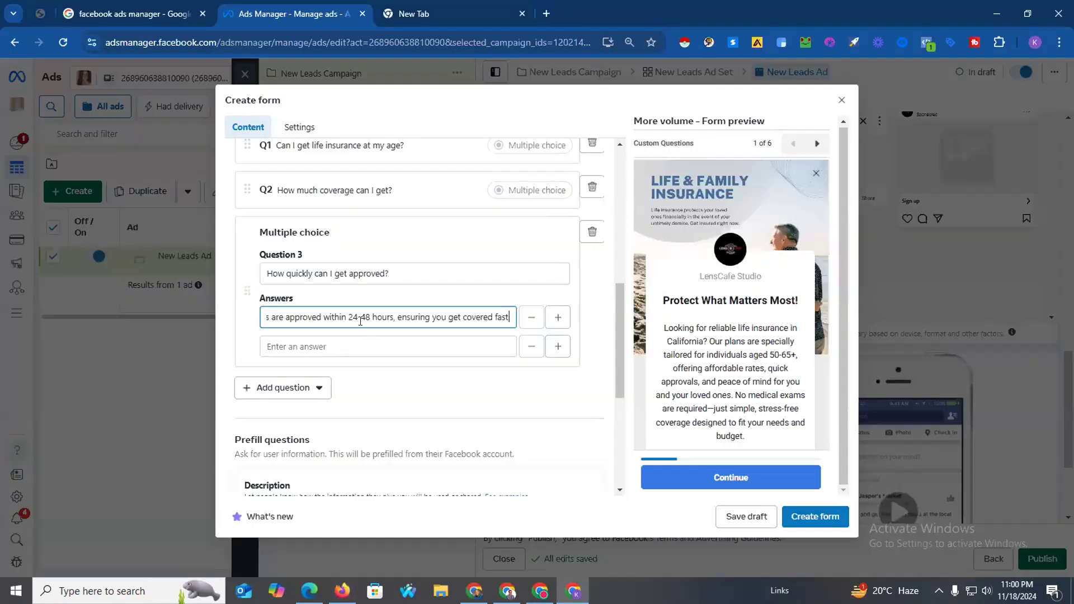
Add a fourth multiple-choice question reading "Is this affordable for seniors?", copied from the ChatGPT FAQs.
{"action": "left_click", "coordinate": [327, 398]}
{"action": "left_click", "coordinate": [327, 425]}
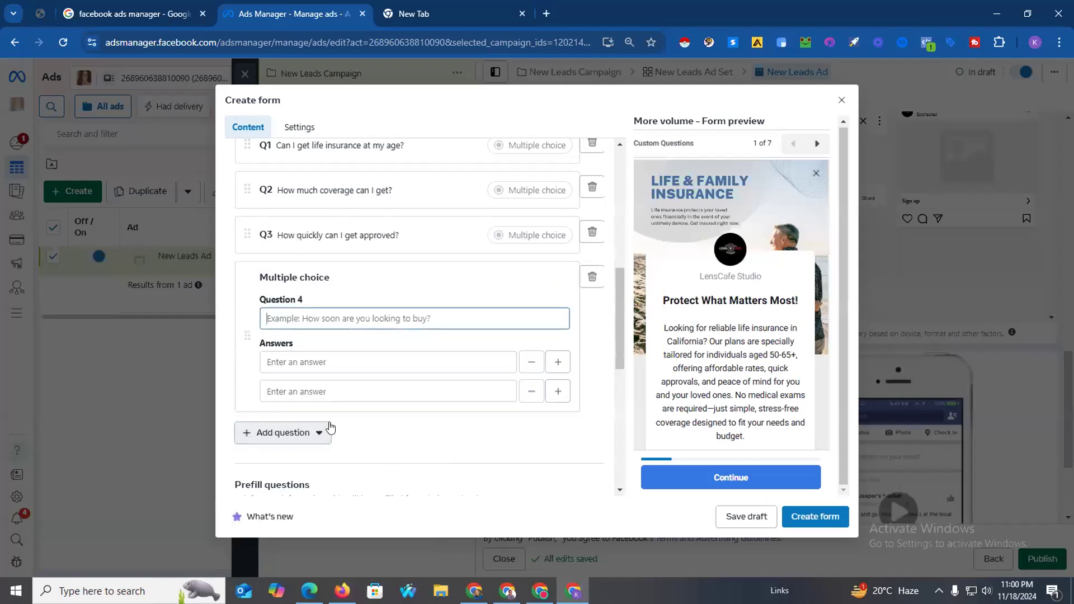
{"action": "left_click", "coordinate": [343, 590]}
{"action": "left_click", "coordinate": [435, 334]}
{"action": "triple_click", "coordinate": [436, 334]}
{"action": "key", "text": "ctrl+c"}
{"action": "left_click", "coordinate": [573, 591]}
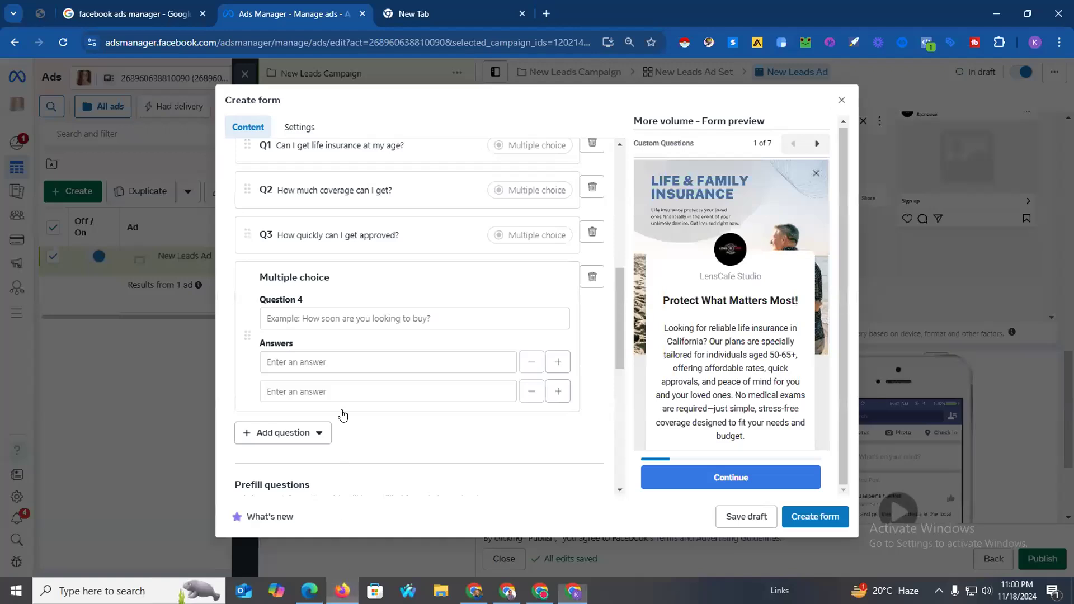
{"action": "key", "text": "ctrl+v"}
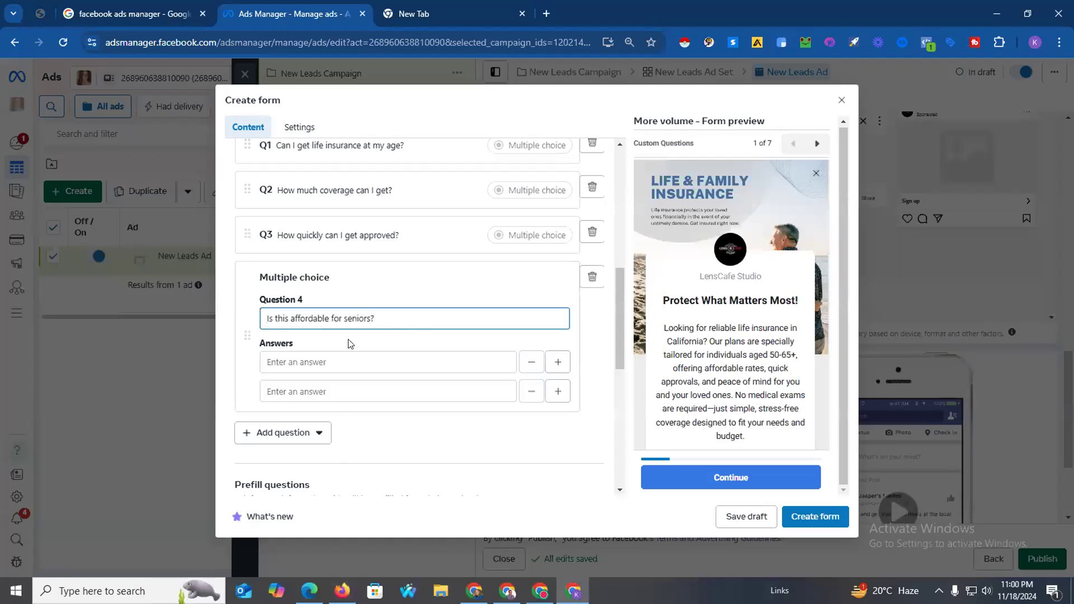
Fill Question 4's first answer with ChatGPT's "Absolutely! We offer flexible payment options with premiums tailored to your budget.".
{"action": "left_click", "coordinate": [342, 590]}
{"action": "left_click_drag", "start_coordinate": [399, 353], "coordinate": [829, 343]}
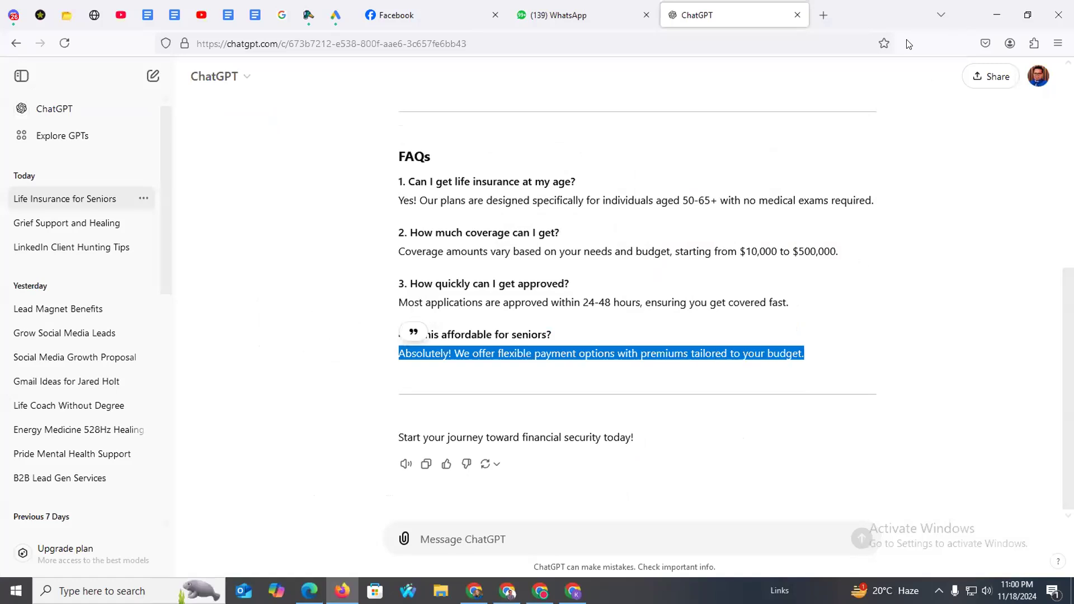
{"action": "left_click", "coordinate": [343, 591]}
{"action": "left_click", "coordinate": [334, 361]}
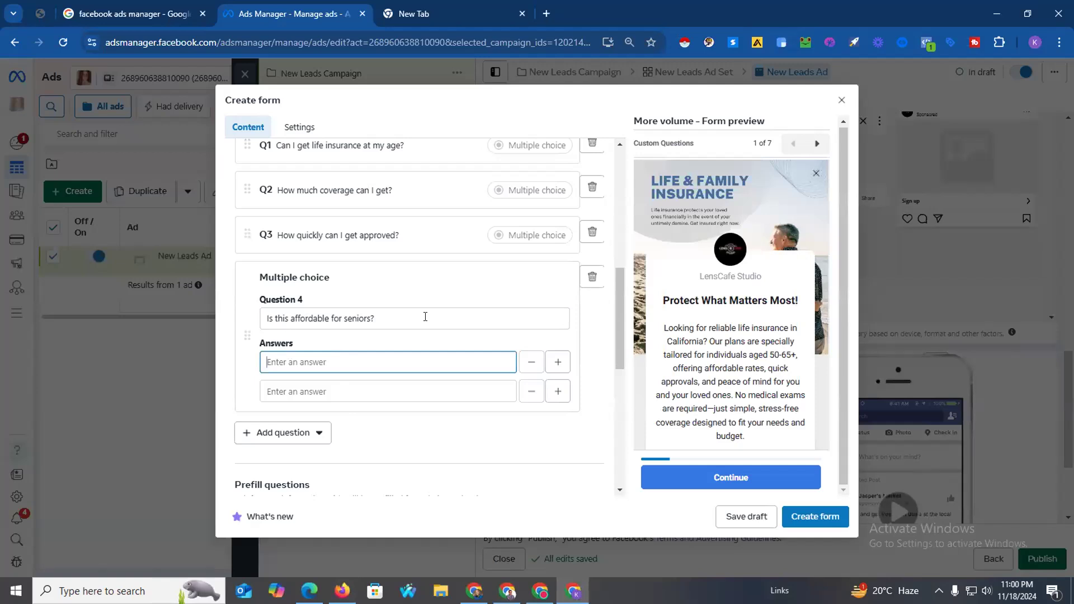
{"action": "type", "text": "Yes"}
{"action": "left_click", "coordinate": [291, 391]}
{"action": "left_click", "coordinate": [378, 355]}
{"action": "key", "text": "ctrl+a"}
{"action": "key", "text": "ctrl+v"}
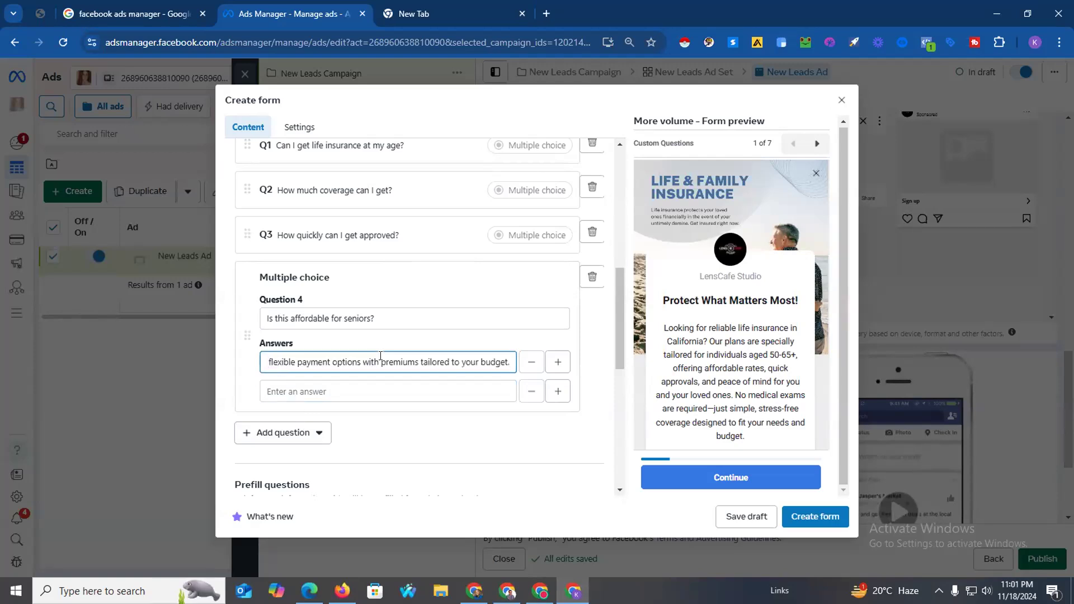
{"action": "left_click", "coordinate": [342, 591]}
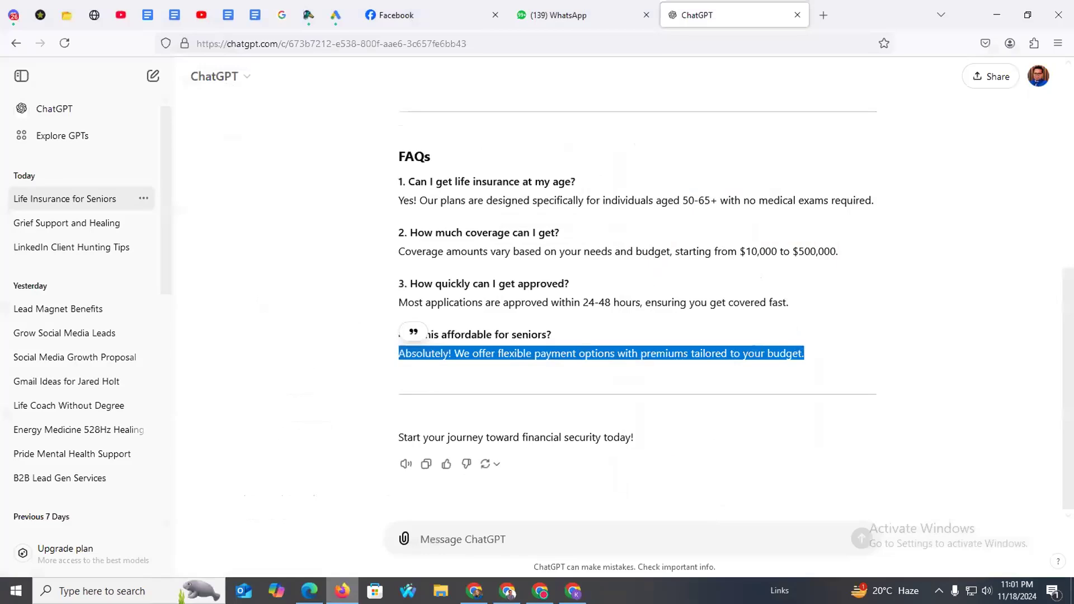
{"action": "left_click", "coordinate": [362, 382]}
{"action": "left_click", "coordinate": [343, 591]}
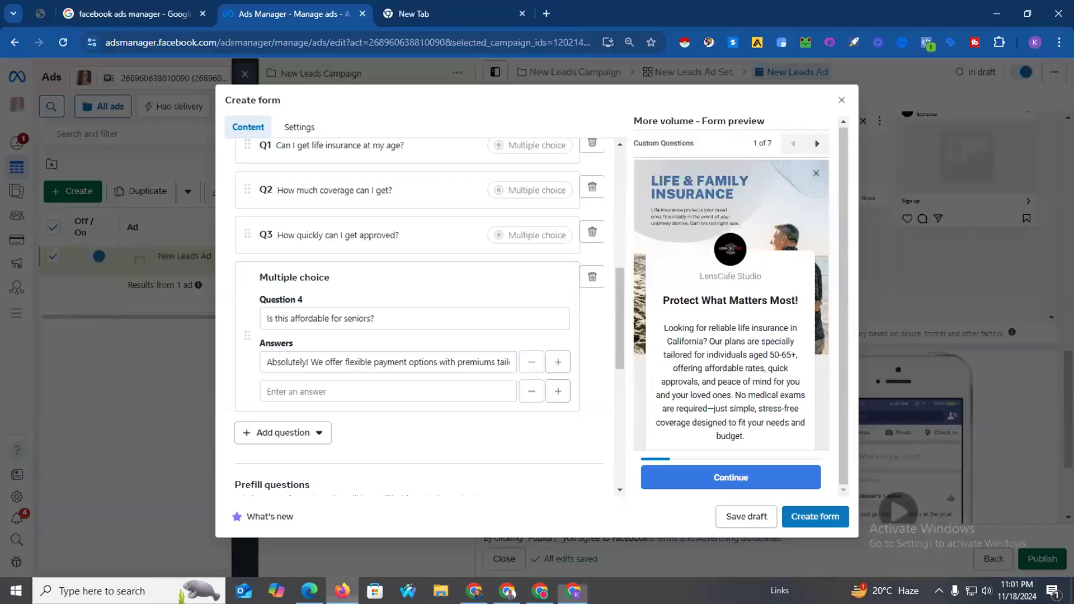
Move Full name above Email in the prefill questions and add the Phone number contact field.
{"action": "scroll", "coordinate": [496, 411], "scroll_direction": "down", "scroll_amount": 3}
{"action": "scroll", "coordinate": [496, 411], "scroll_direction": "down", "scroll_amount": 2}
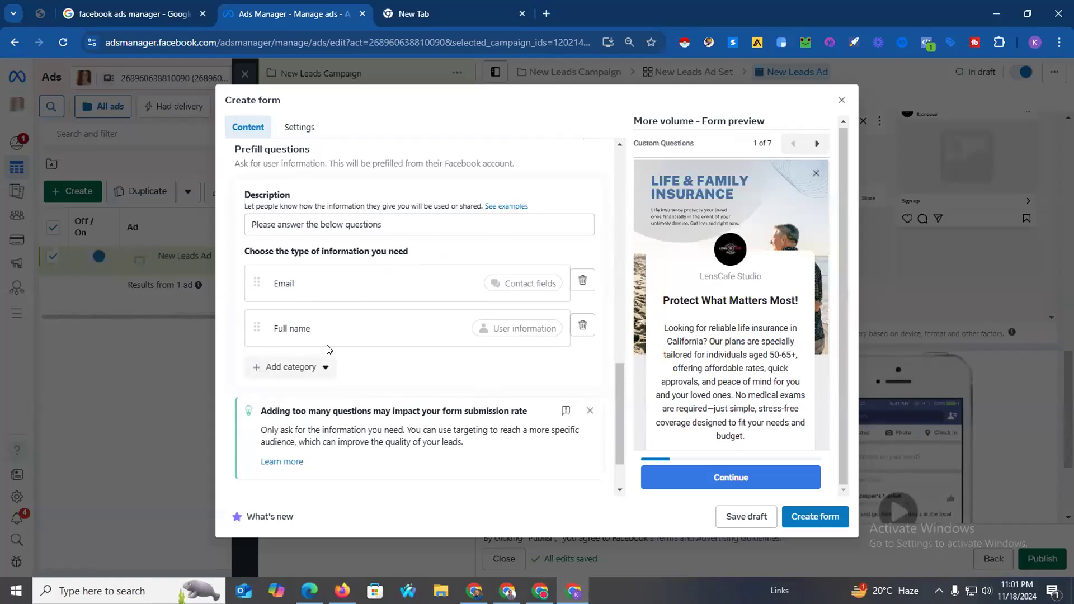
{"action": "left_click_drag", "start_coordinate": [257, 326], "coordinate": [259, 268]}
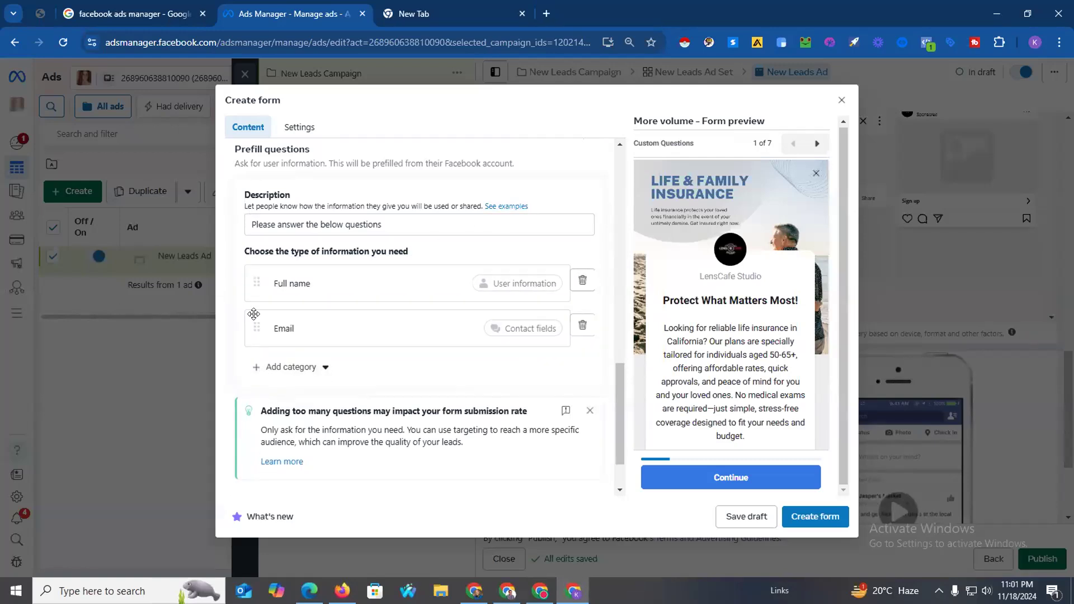
{"action": "left_click", "coordinate": [322, 369]}
{"action": "mouse_move", "coordinate": [332, 393]}
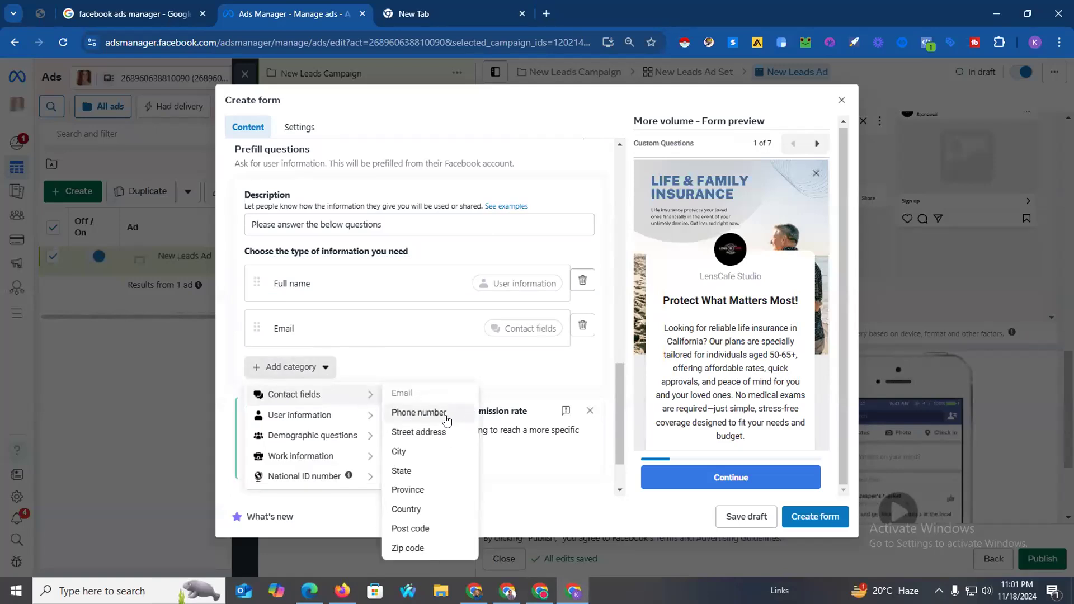
{"action": "left_click", "coordinate": [446, 419]}
Add the City contact field to the form's prefill questions.
{"action": "left_click", "coordinate": [319, 412]}
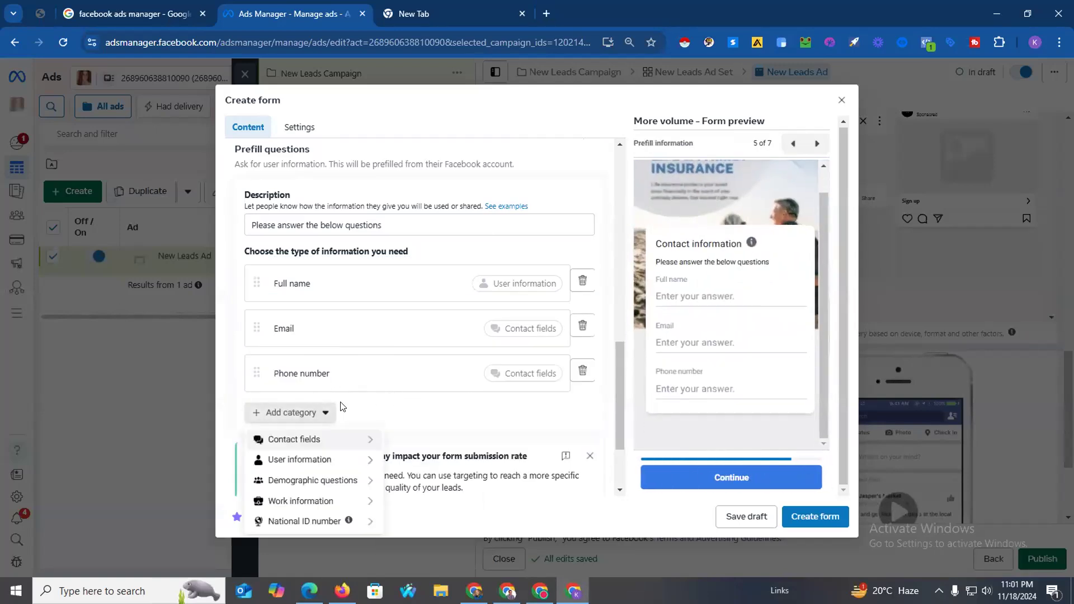
{"action": "scroll", "coordinate": [388, 370], "scroll_direction": "down", "scroll_amount": 2}
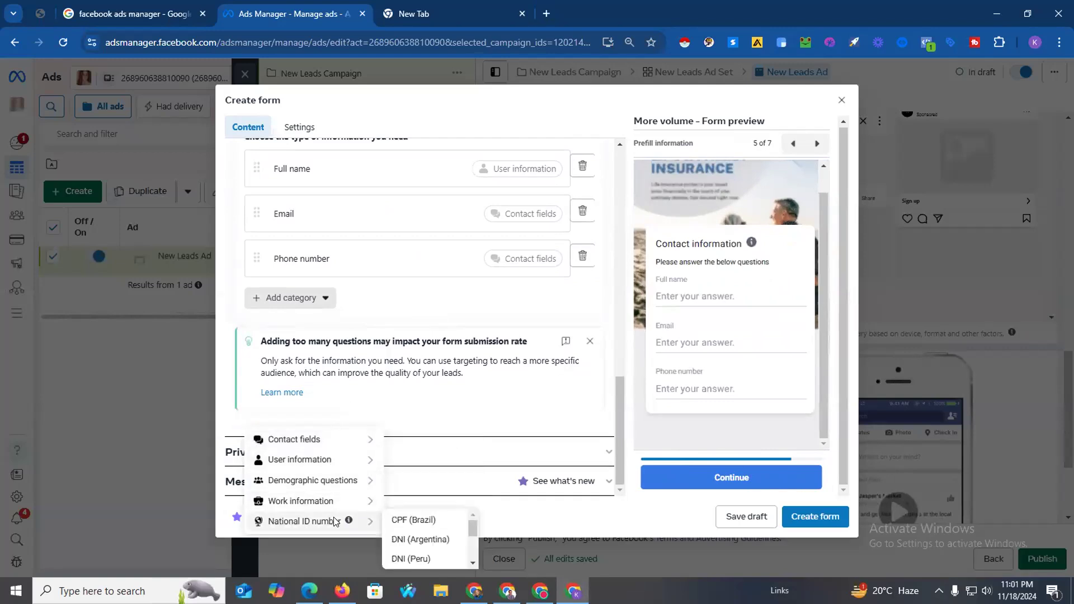
{"action": "mouse_move", "coordinate": [335, 468]}
{"action": "mouse_move", "coordinate": [336, 446]}
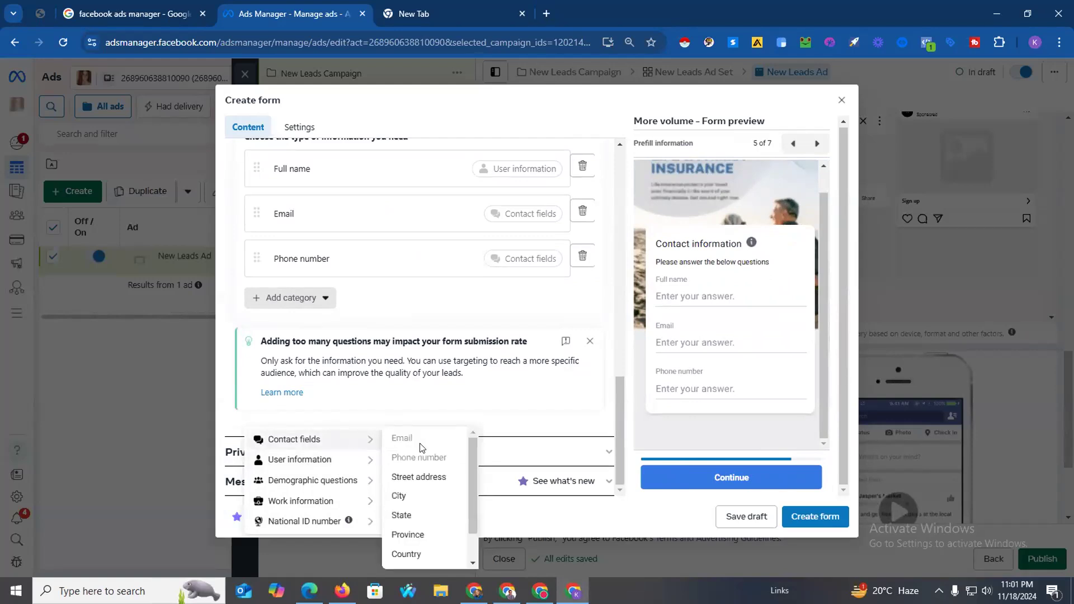
{"action": "left_click", "coordinate": [414, 496]}
{"action": "scroll", "coordinate": [367, 332], "scroll_direction": "up", "scroll_amount": 1}
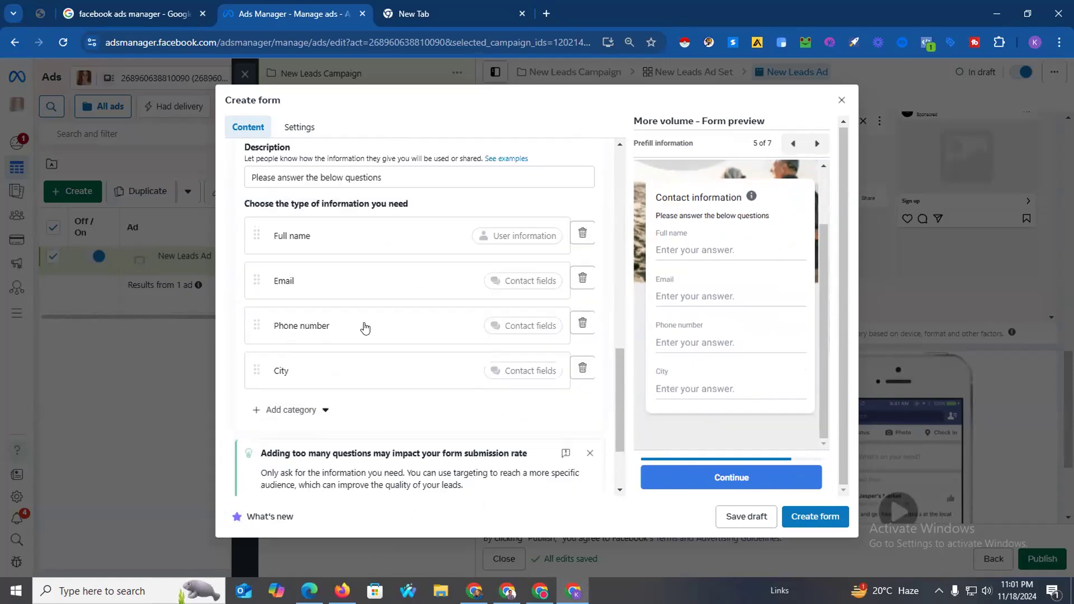
{"action": "scroll", "coordinate": [365, 326], "scroll_direction": "up", "scroll_amount": 3}
{"action": "scroll", "coordinate": [419, 349], "scroll_direction": "down", "scroll_amount": 5}
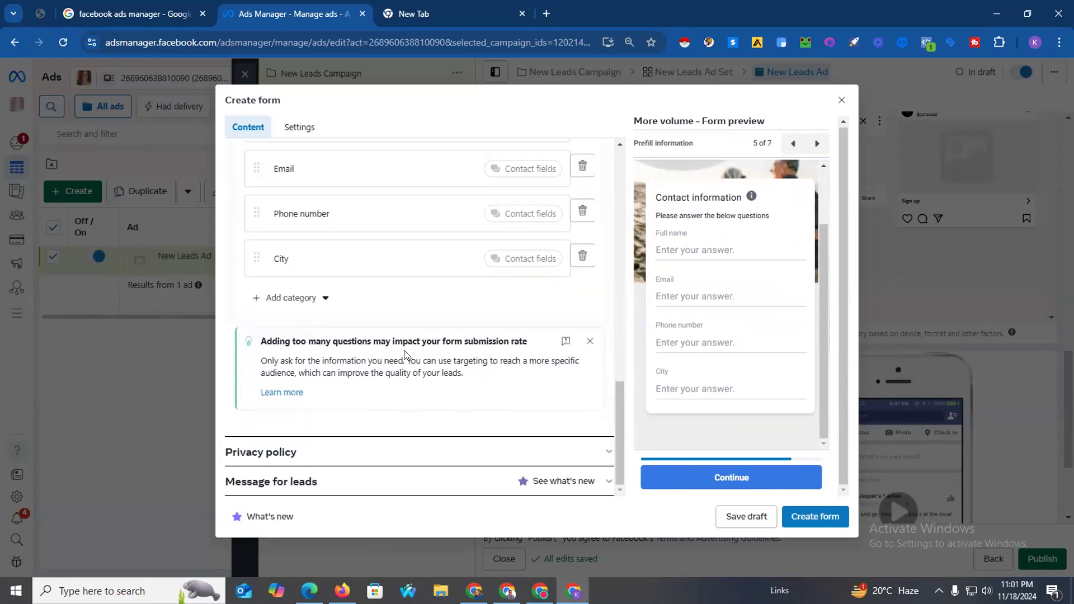
Expand the form's privacy policy section, search Google for "fiverr outsourcing institute" in the other browser tab, and open the institute's website.
{"action": "left_click", "coordinate": [280, 451]}
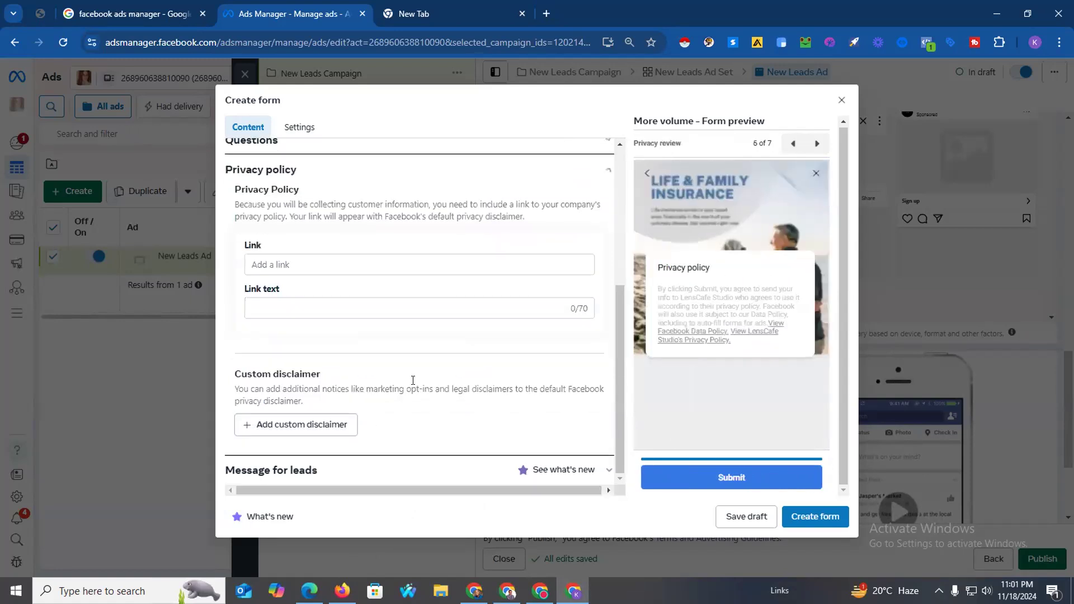
{"action": "left_click", "coordinate": [284, 270]}
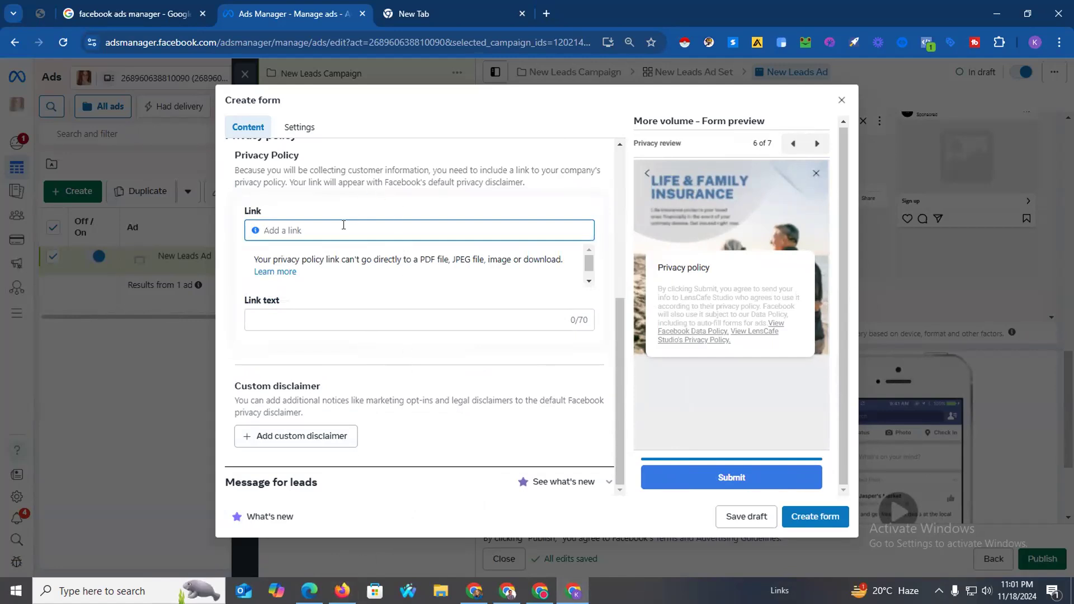
{"action": "left_click", "coordinate": [442, 8]}
{"action": "left_click", "coordinate": [416, 40]}
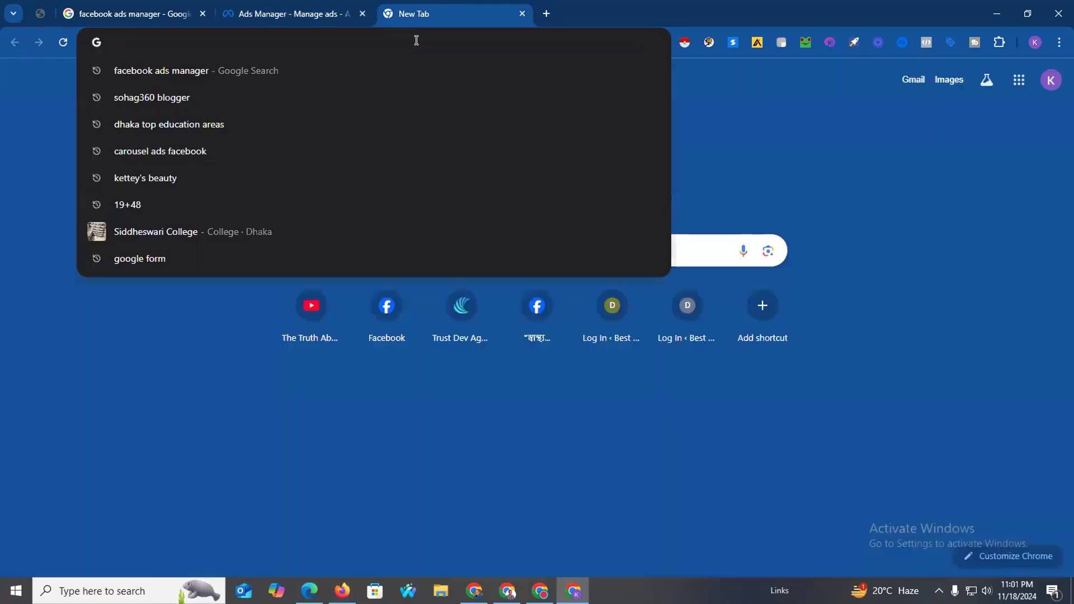
{"action": "type", "text": "tha"}
{"action": "key", "text": "BackSpace"}
{"action": "key", "text": "BackSpace"}
{"action": "key", "text": "BackSpace"}
{"action": "type", "text": "fiverr"}
{"action": "left_click", "coordinate": [292, 96]}
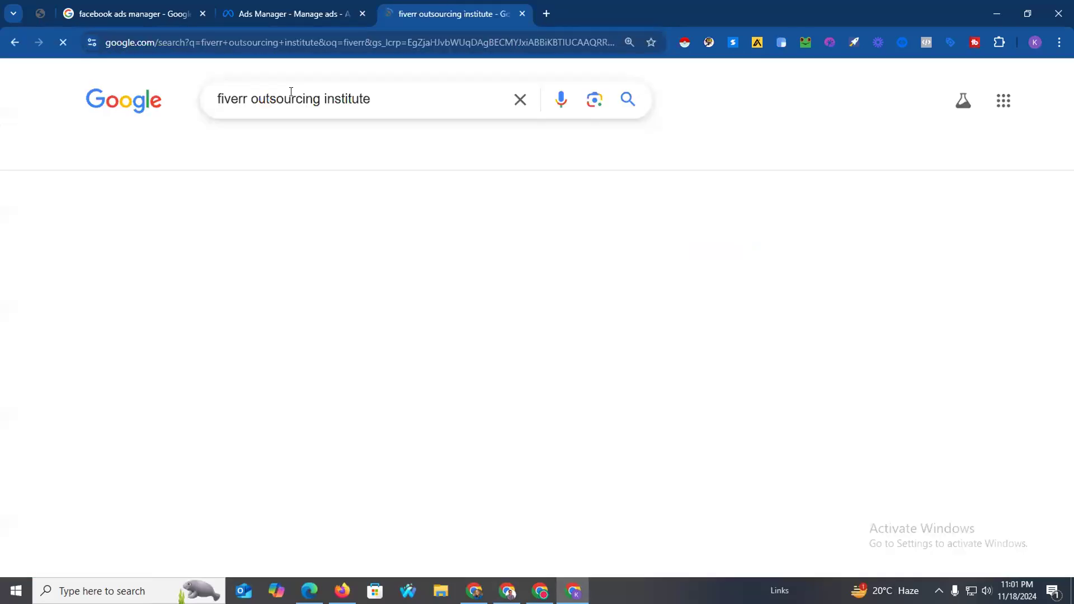
{"action": "left_click", "coordinate": [253, 241]}
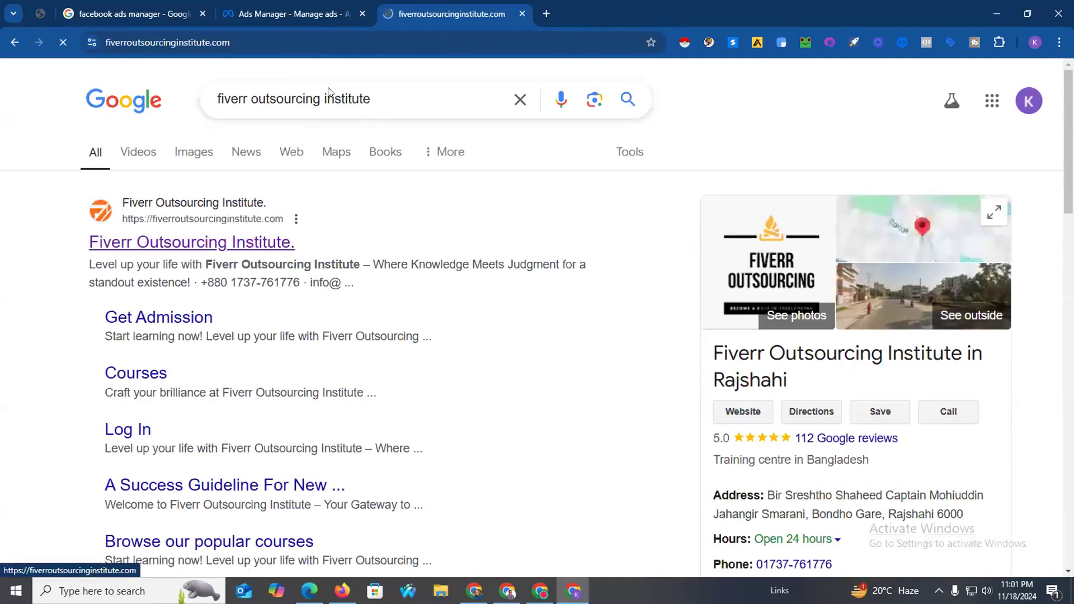
Copy the institute's home page address into the form's privacy policy link.
{"action": "left_click", "coordinate": [276, 35]}
{"action": "key", "text": "ctrl+c"}
{"action": "left_click", "coordinate": [283, 16]}
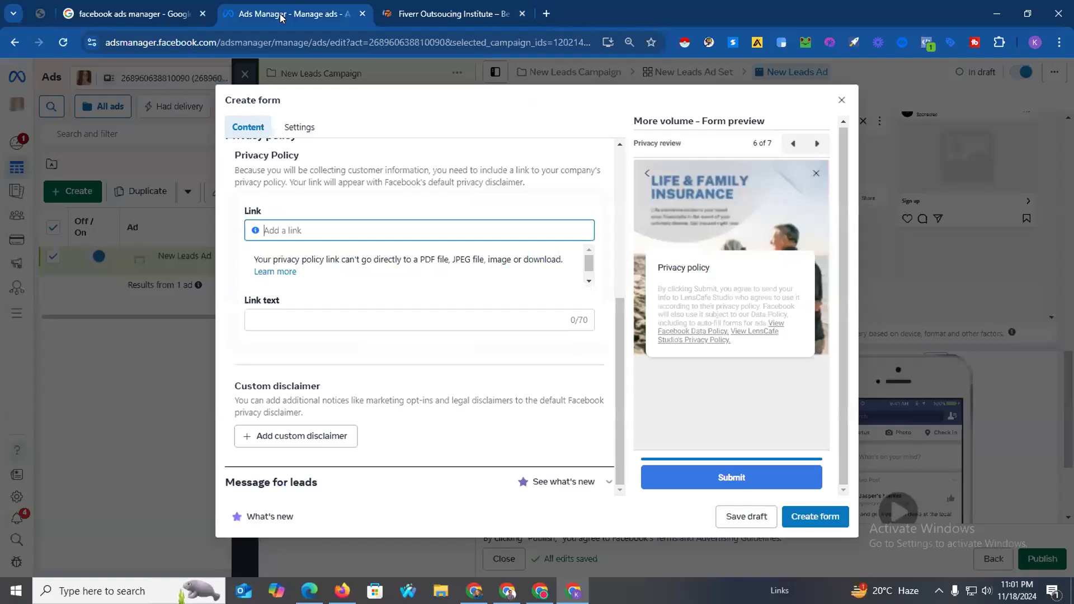
{"action": "left_click", "coordinate": [332, 227]}
{"action": "key", "text": "ctrl+v"}
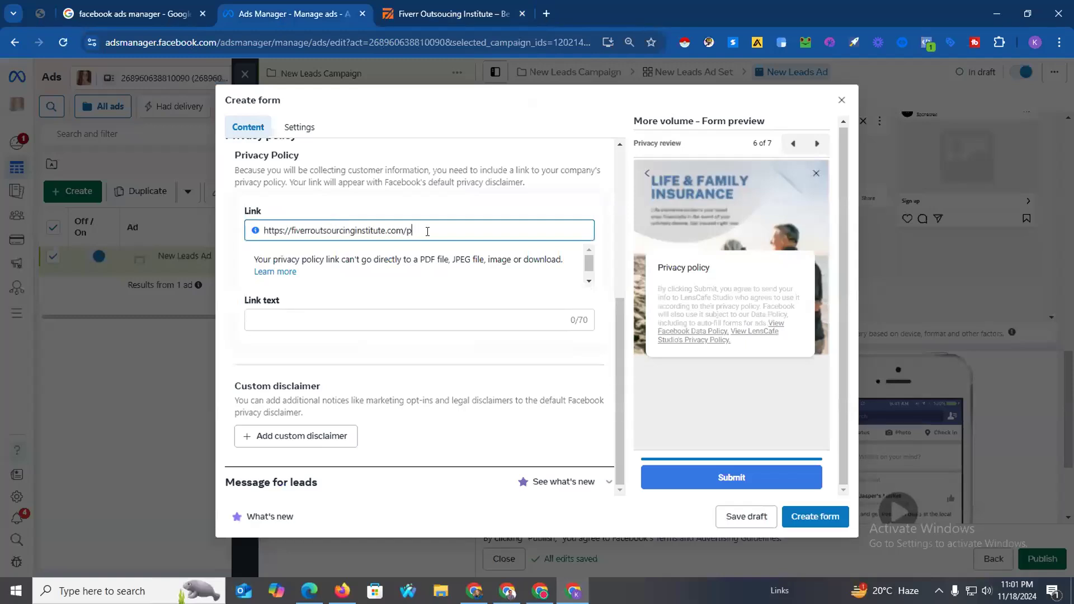
Open the Privacy Policy page from the footer of the Fiverr Outsourcing Institute website.
{"action": "left_click", "coordinate": [478, 8]}
{"action": "scroll", "coordinate": [618, 378], "scroll_direction": "down", "scroll_amount": 10}
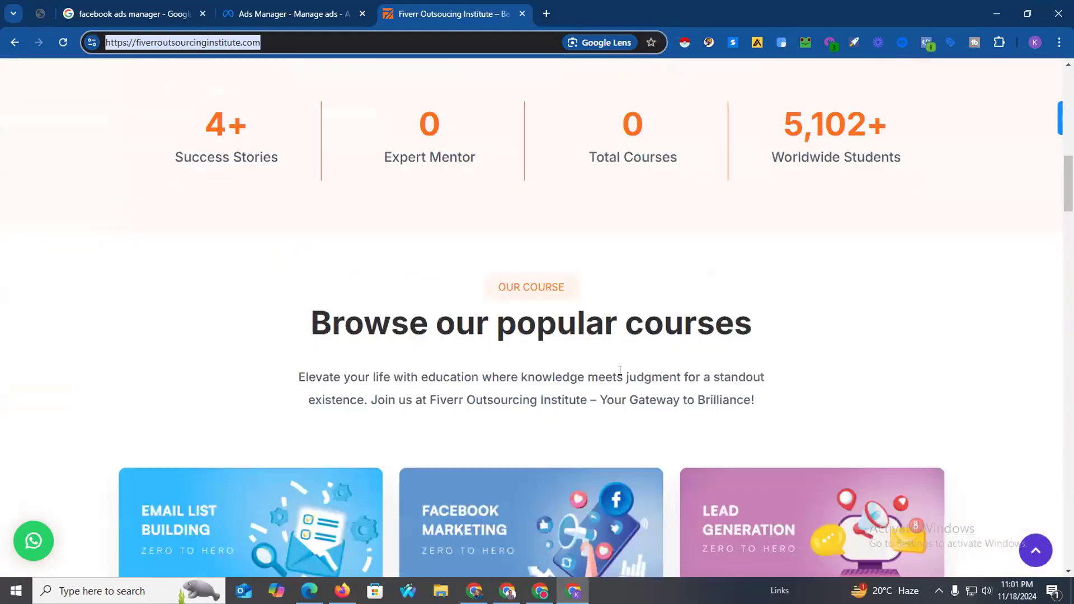
{"action": "left_click", "coordinate": [1043, 251]}
{"action": "scroll", "coordinate": [1044, 251], "scroll_direction": "down", "scroll_amount": 10}
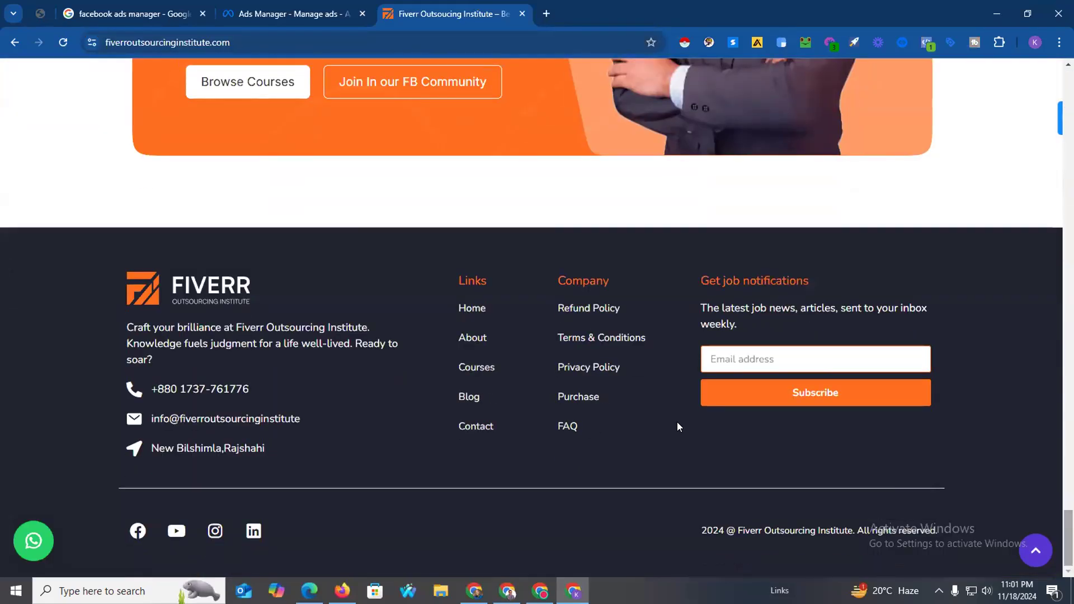
{"action": "left_click", "coordinate": [580, 370]}
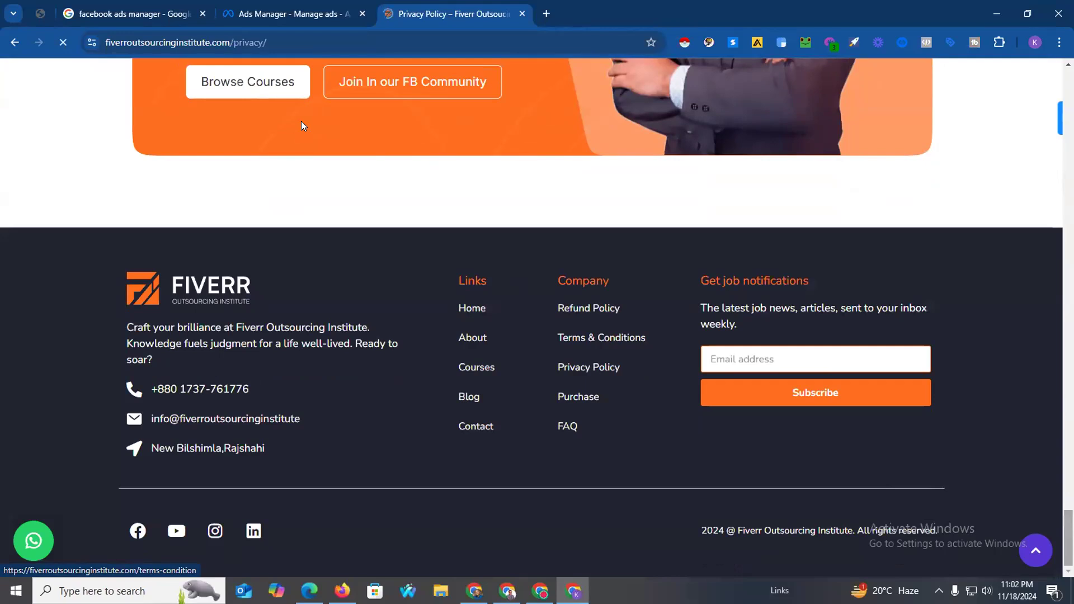
{"action": "left_click", "coordinate": [295, 48]}
{"action": "key", "text": "ctrl+c"}
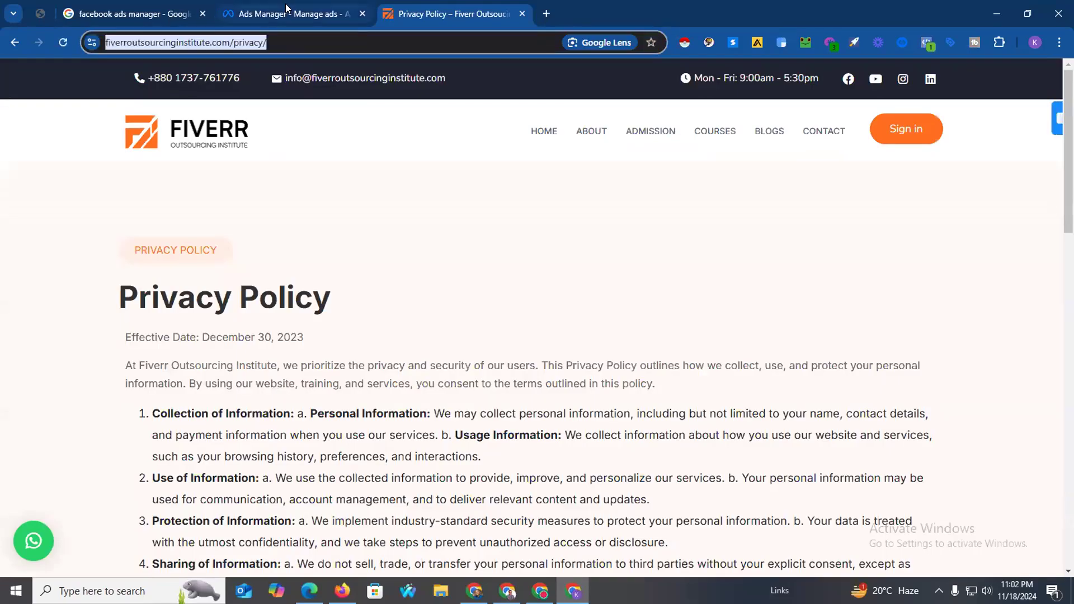
{"action": "left_click", "coordinate": [288, 14]}
{"action": "triple_click", "coordinate": [309, 225]}
{"action": "key", "text": "ctrl+v"}
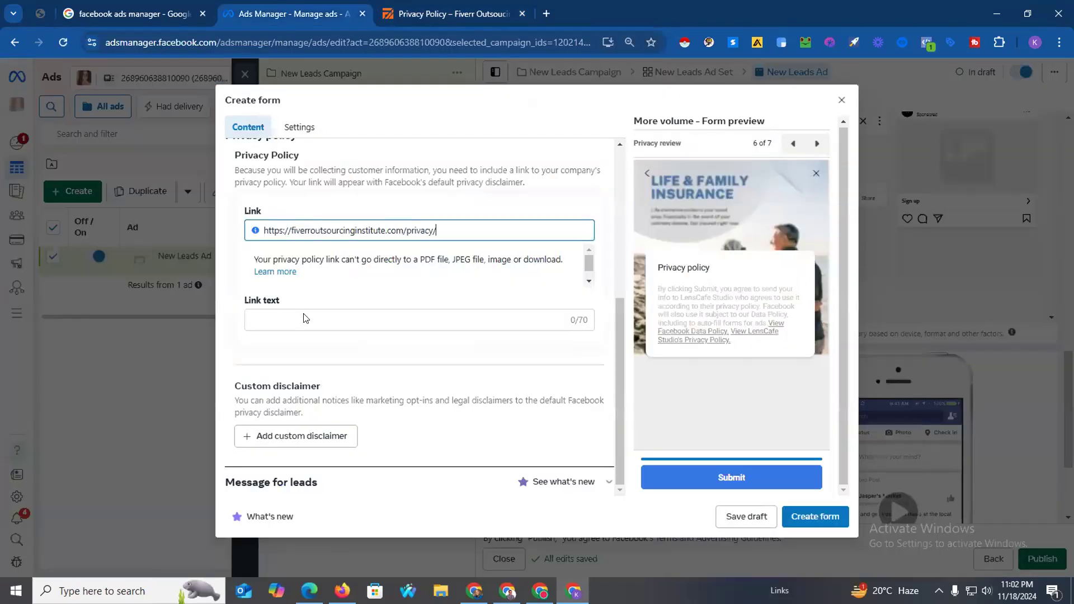
{"action": "left_click", "coordinate": [273, 325]}
{"action": "type", "text": "thank you"}
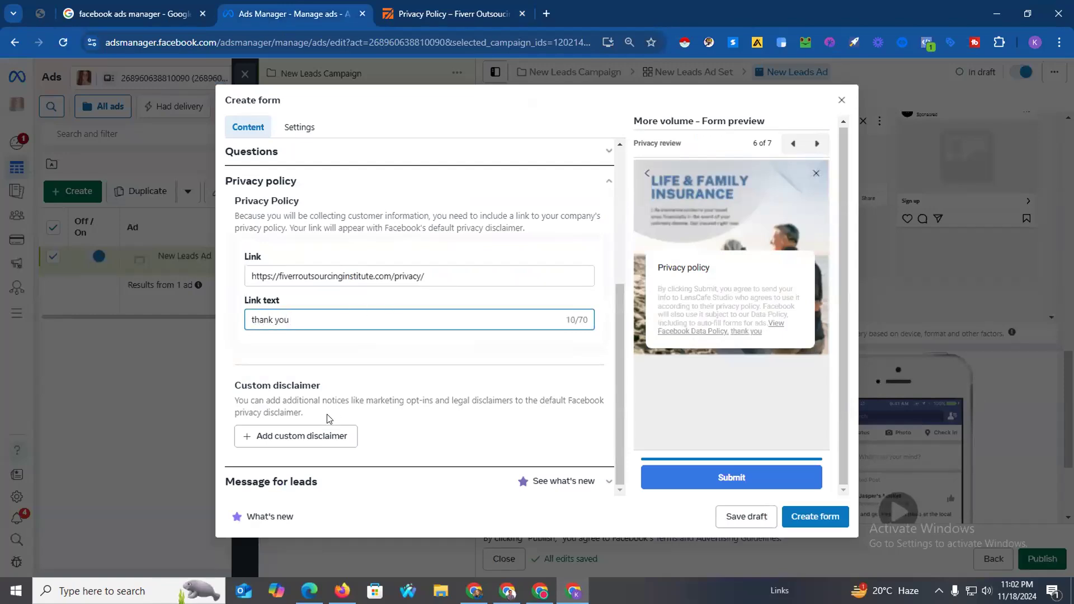
{"action": "left_click", "coordinate": [615, 327]}
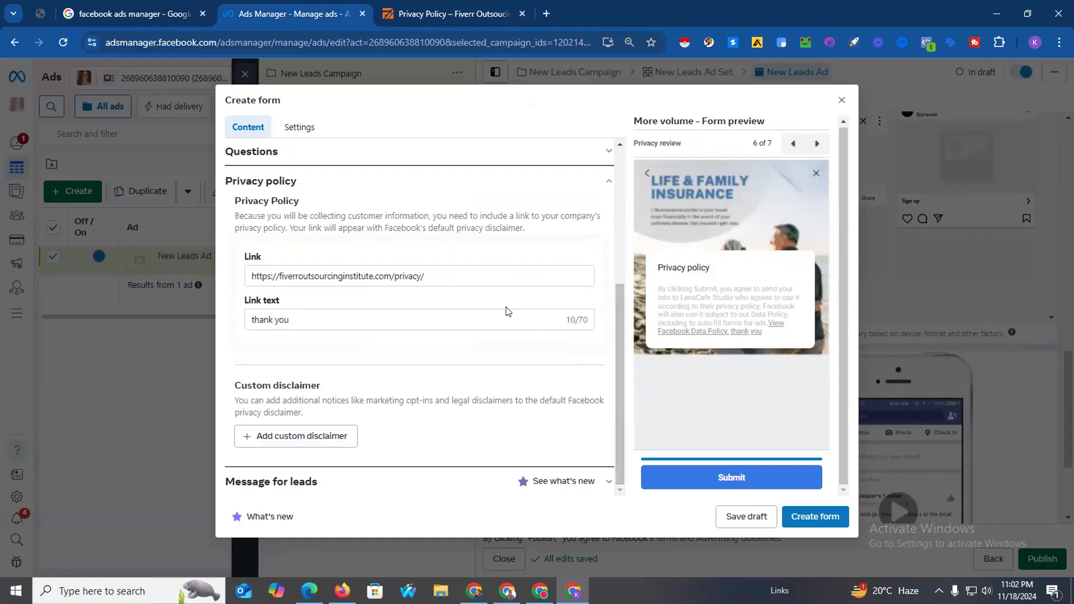
Try to create the form and review the flagged custom questions.
{"action": "scroll", "coordinate": [508, 311], "scroll_direction": "up", "scroll_amount": 5}
{"action": "scroll", "coordinate": [496, 298], "scroll_direction": "down", "scroll_amount": 5}
{"action": "left_click", "coordinate": [798, 515]}
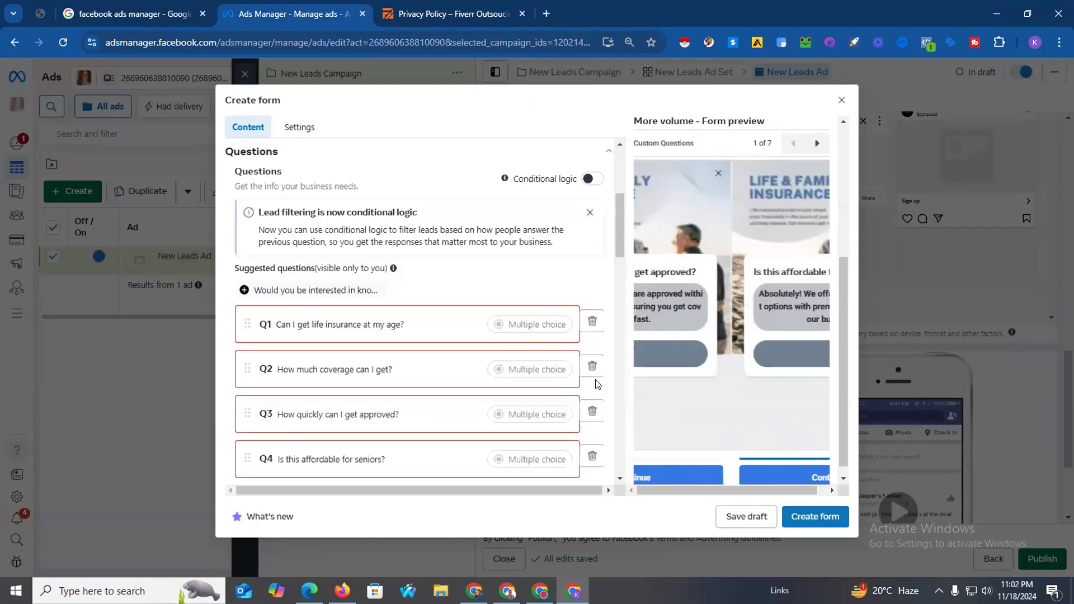
{"action": "scroll", "coordinate": [304, 336], "scroll_direction": "down", "scroll_amount": 3}
{"action": "scroll", "coordinate": [304, 335], "scroll_direction": "down", "scroll_amount": 1}
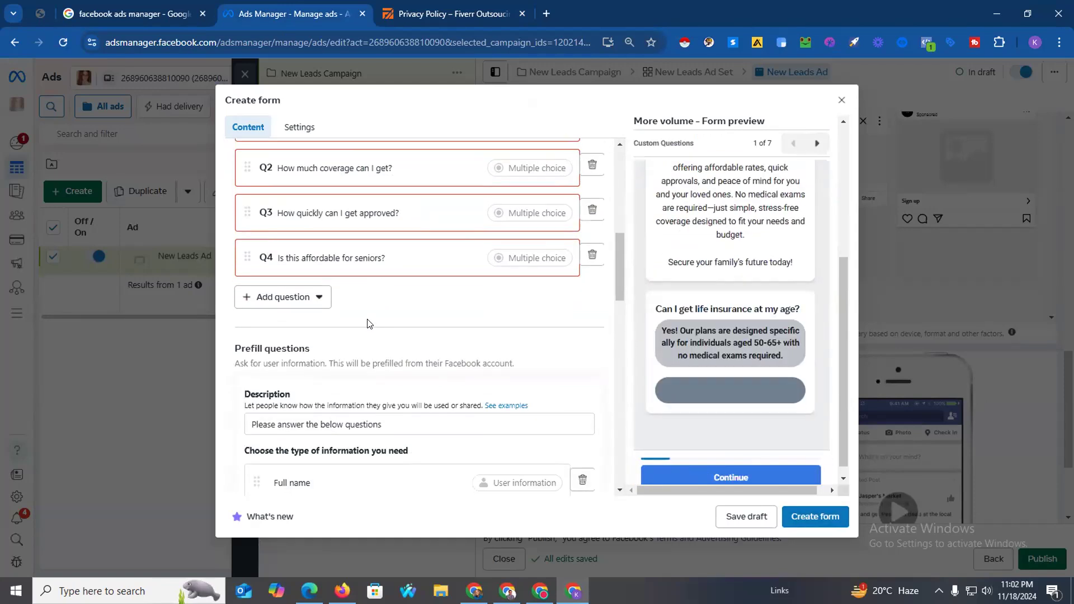
{"action": "scroll", "coordinate": [370, 316], "scroll_direction": "up", "scroll_amount": 2}
{"action": "scroll", "coordinate": [731, 329], "scroll_direction": "down", "scroll_amount": 1}
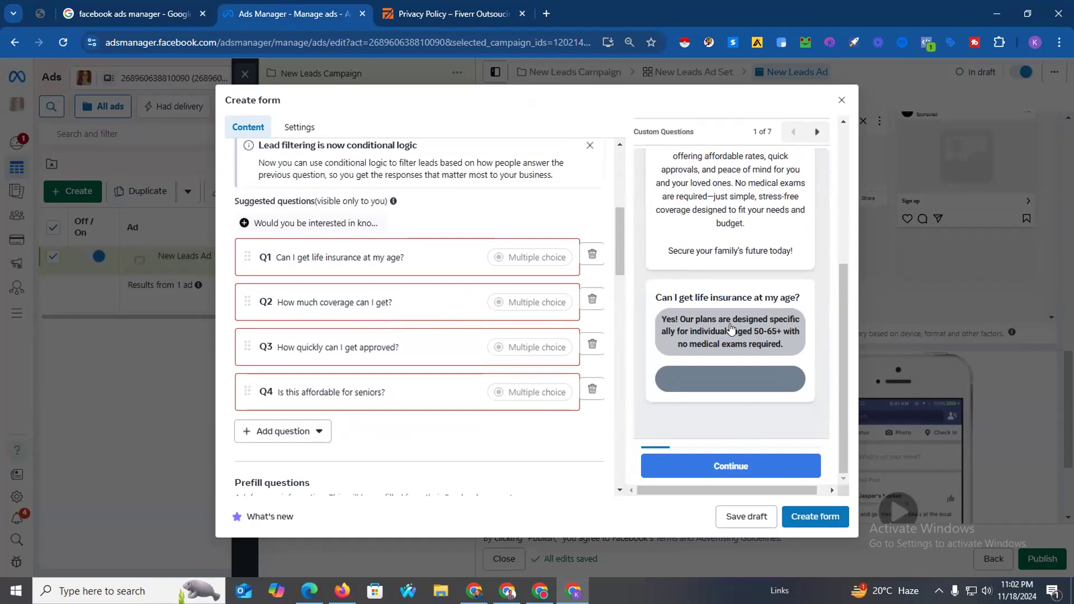
Try to remove the empty answer options from Questions 1 and 2.
{"action": "left_click", "coordinate": [324, 262]}
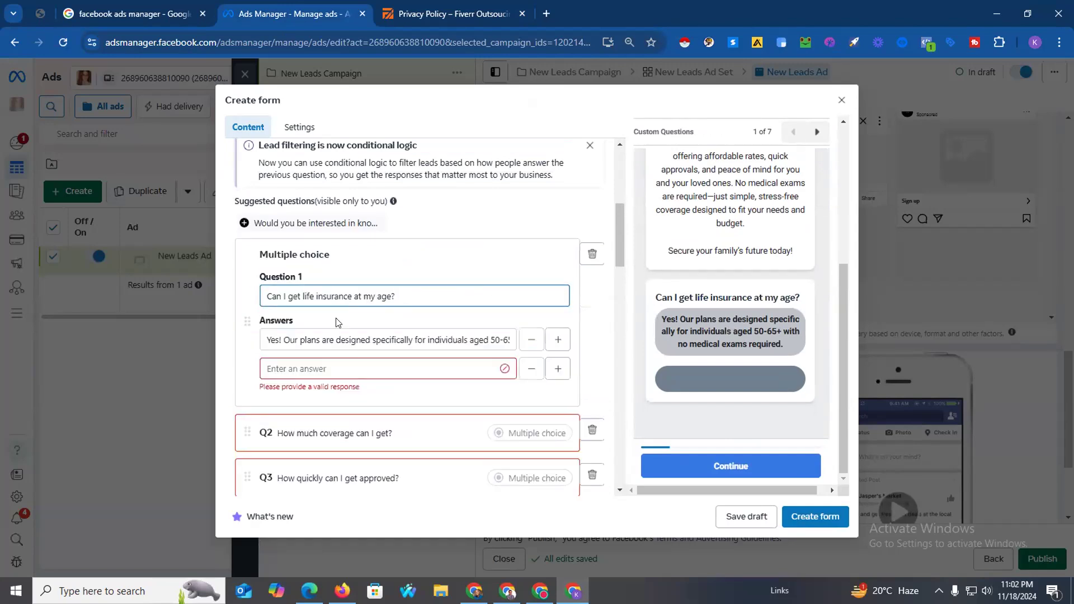
{"action": "left_click", "coordinate": [533, 370]}
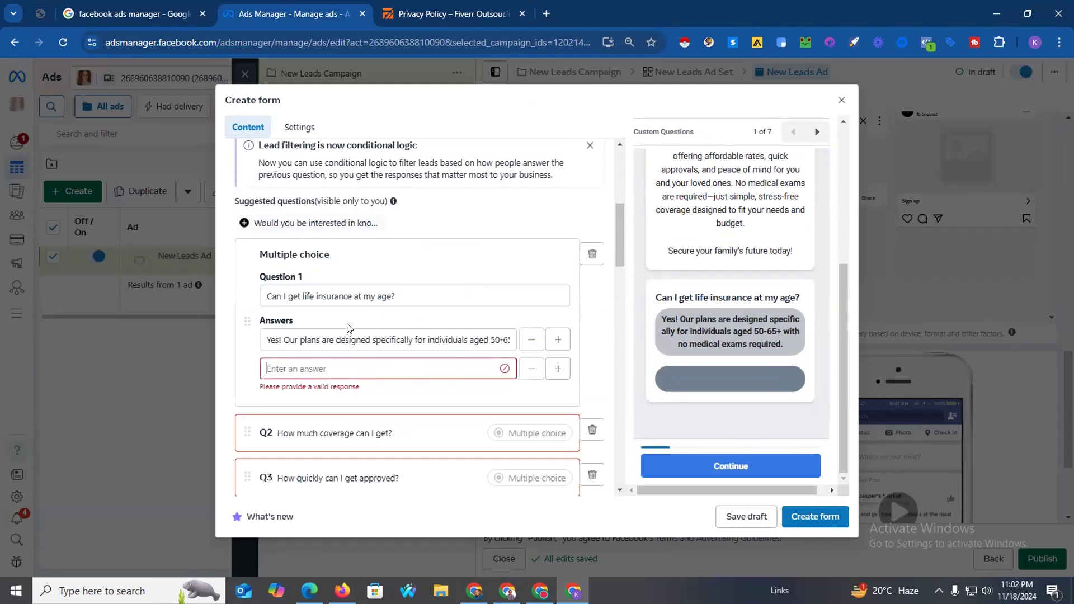
{"action": "scroll", "coordinate": [369, 350], "scroll_direction": "down", "scroll_amount": 5}
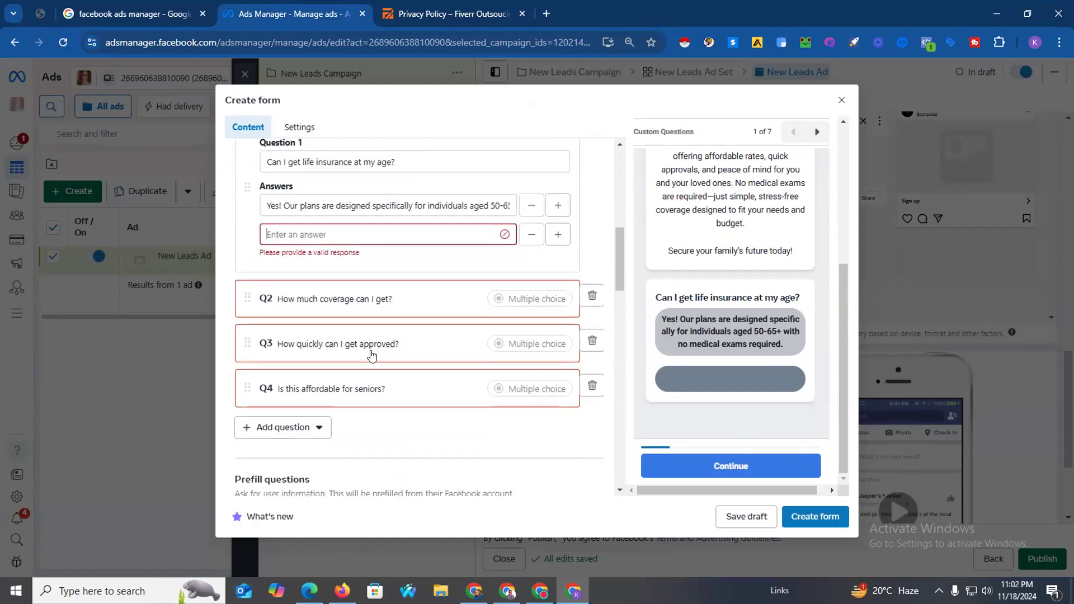
{"action": "scroll", "coordinate": [373, 351], "scroll_direction": "up", "scroll_amount": 2}
{"action": "left_click", "coordinate": [509, 303]}
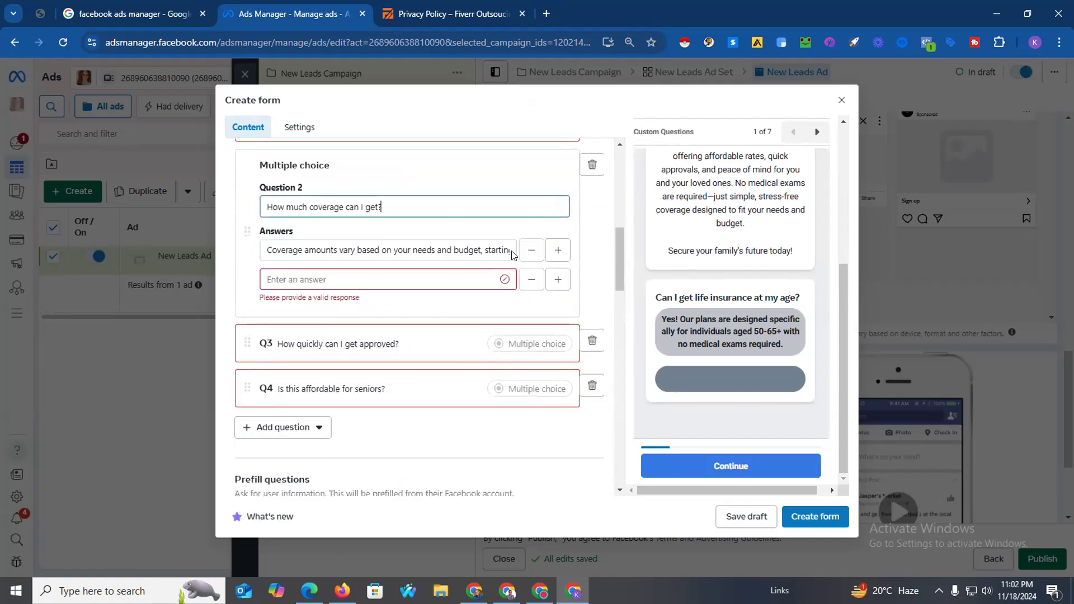
{"action": "left_click", "coordinate": [558, 279]}
{"action": "left_click", "coordinate": [532, 308]}
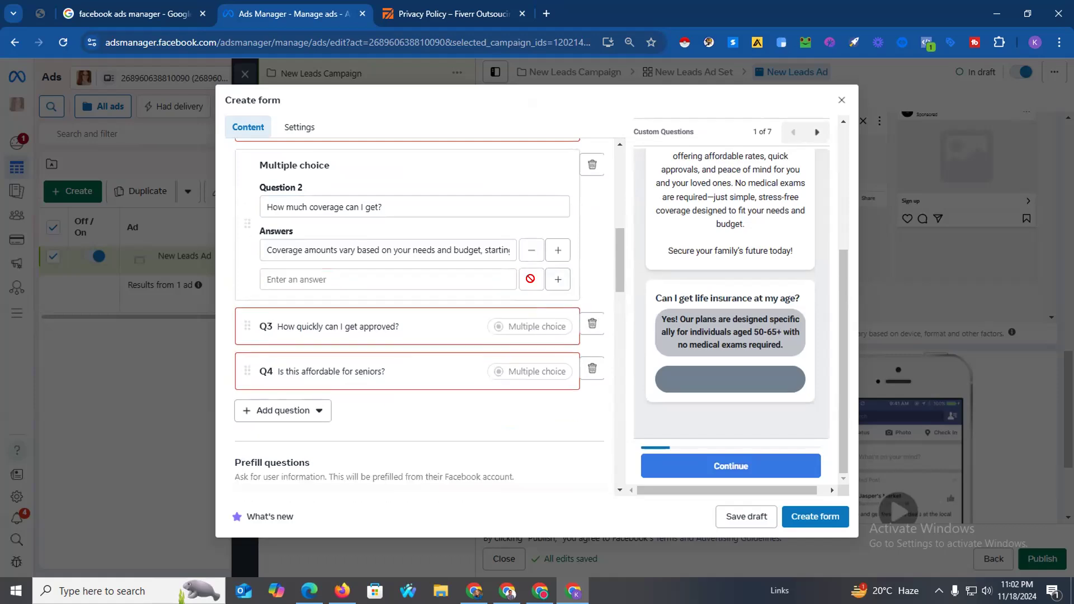
Delete all four multiple-choice custom questions from the form.
{"action": "scroll", "coordinate": [476, 245], "scroll_direction": "up", "scroll_amount": 1}
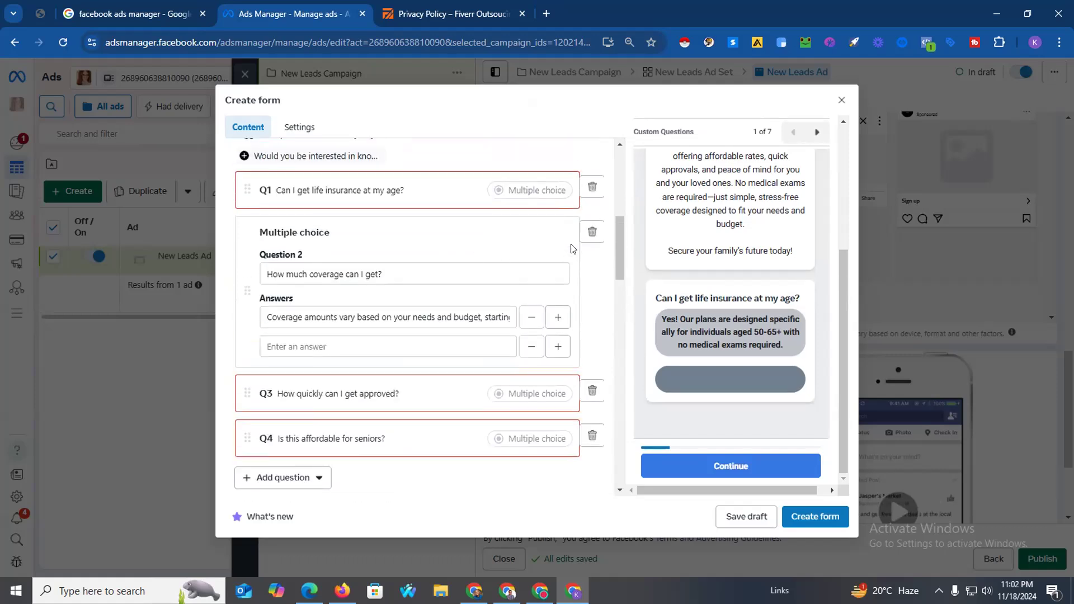
{"action": "left_click", "coordinate": [591, 232]}
{"action": "left_click", "coordinate": [591, 232]}
{"action": "left_click", "coordinate": [592, 233]}
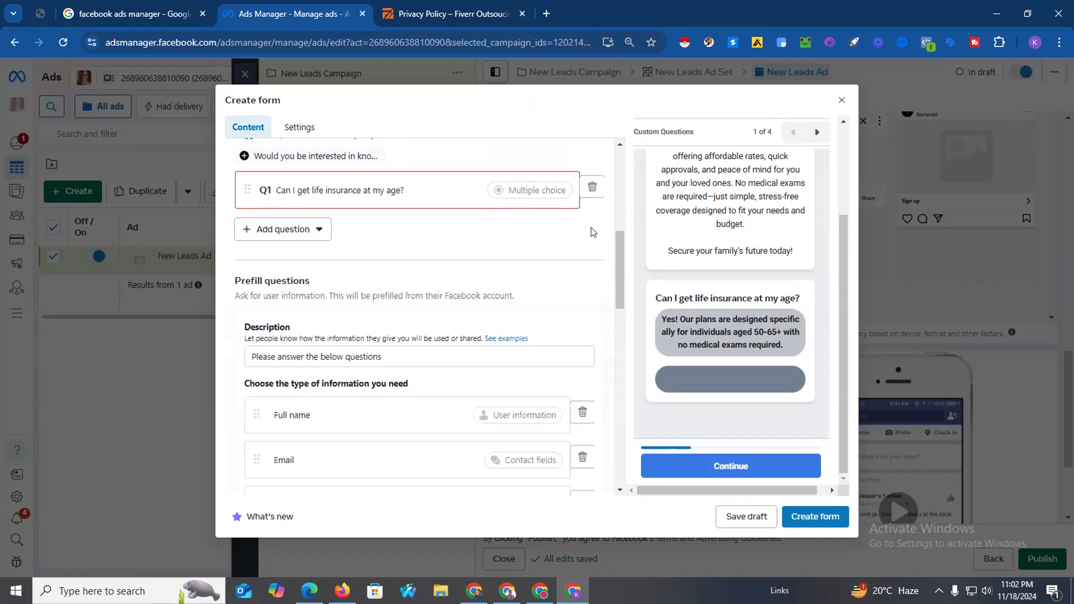
{"action": "left_click", "coordinate": [591, 188]}
Add a short-answer question reading "Can I get life insurance at my age?", copied from the ChatGPT FAQs.
{"action": "left_click", "coordinate": [305, 189]}
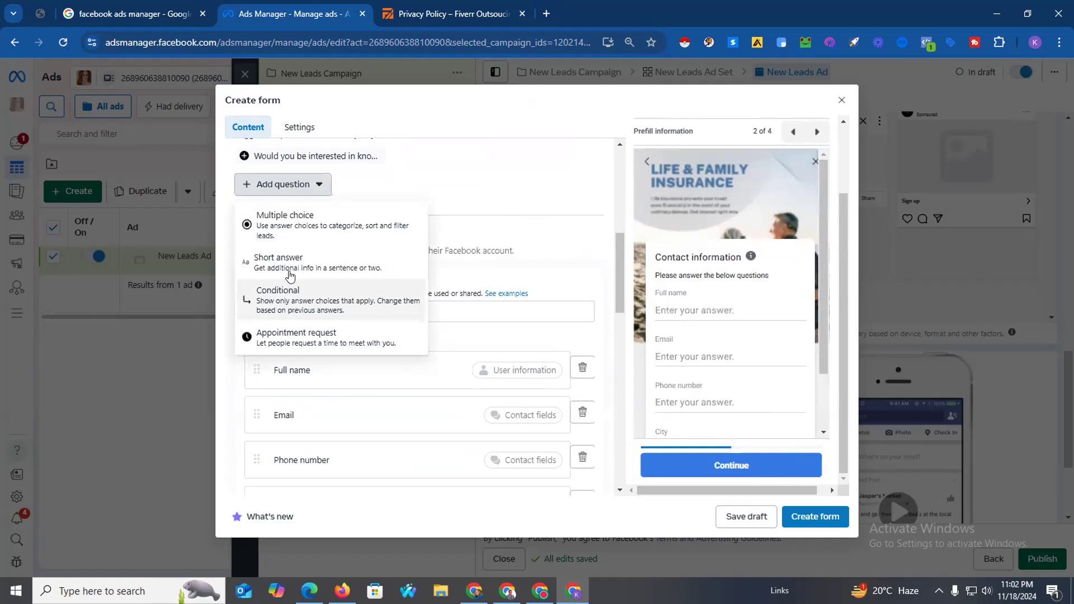
{"action": "left_click", "coordinate": [273, 263]}
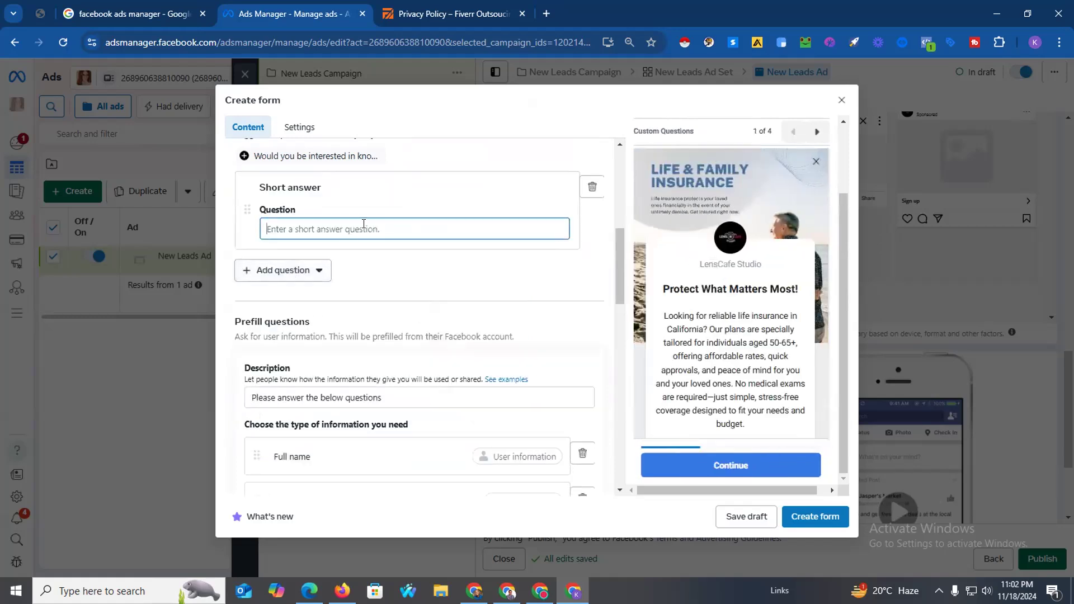
{"action": "left_click", "coordinate": [342, 590]}
{"action": "left_click_drag", "start_coordinate": [408, 182], "coordinate": [603, 182]}
{"action": "key", "text": "ctrl+c"}
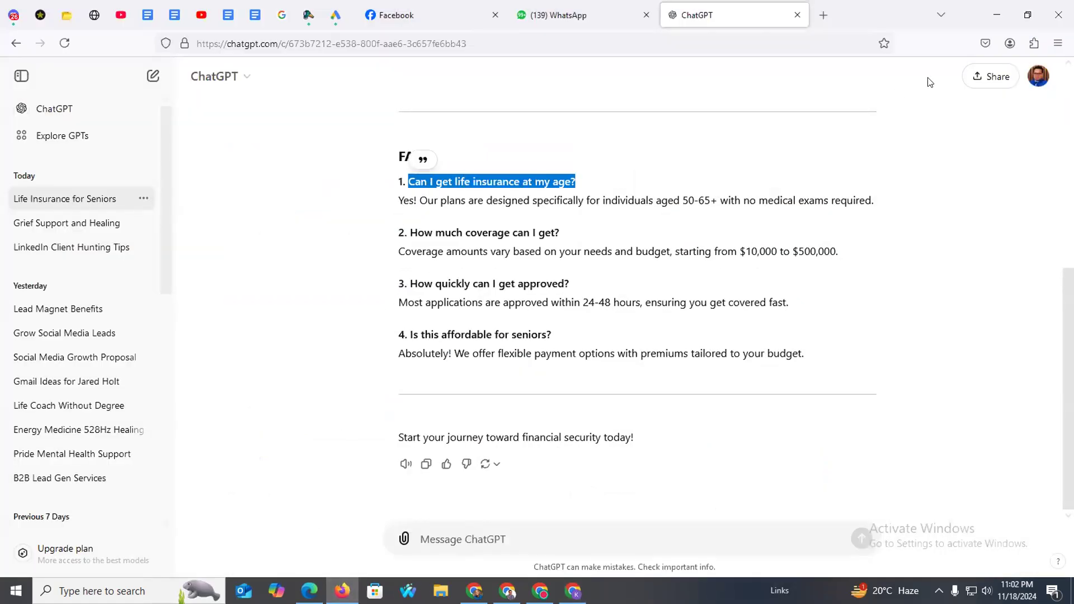
{"action": "key", "text": "alt+Tab"}
{"action": "key", "text": "ctrl+v"}
{"action": "left_click", "coordinate": [354, 268]}
Reopen the short-answer question and check its answer field in the form preview.
{"action": "left_click", "coordinate": [320, 230]}
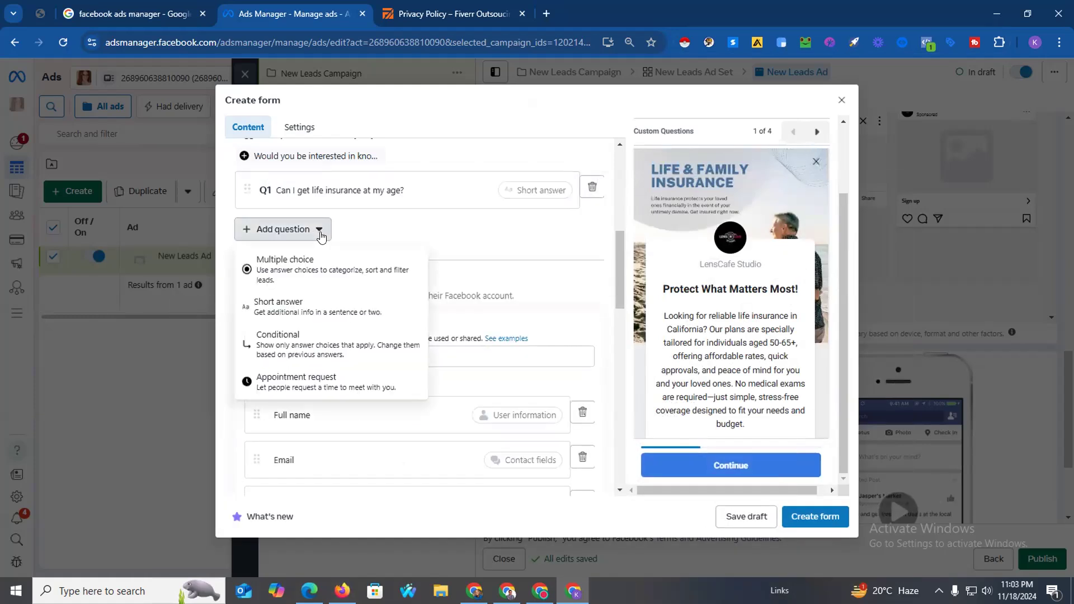
{"action": "left_click", "coordinate": [425, 236]}
{"action": "left_click", "coordinate": [519, 194]}
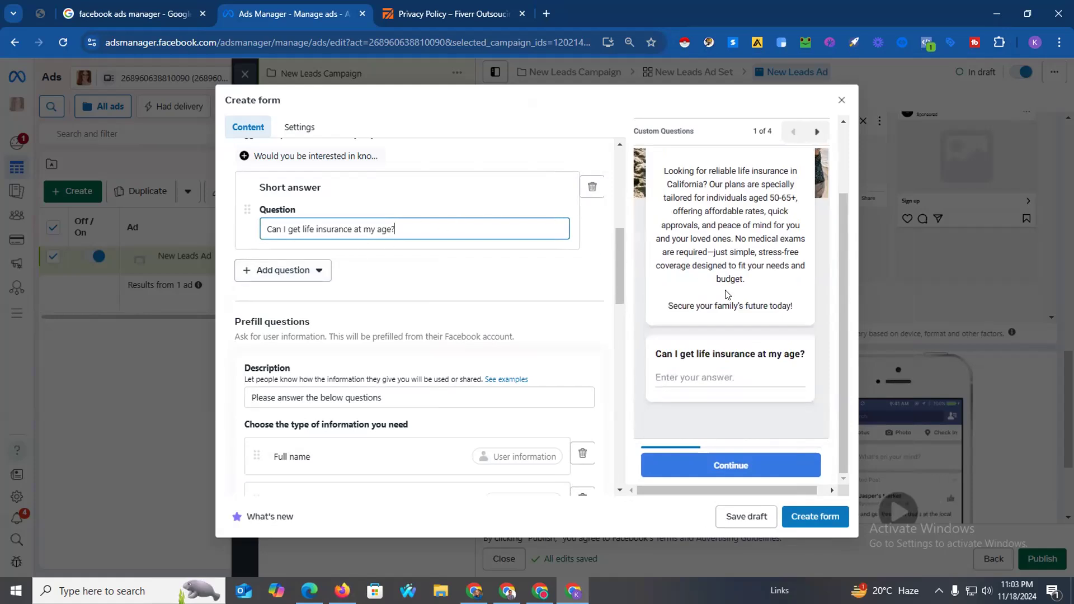
{"action": "left_click", "coordinate": [667, 375]}
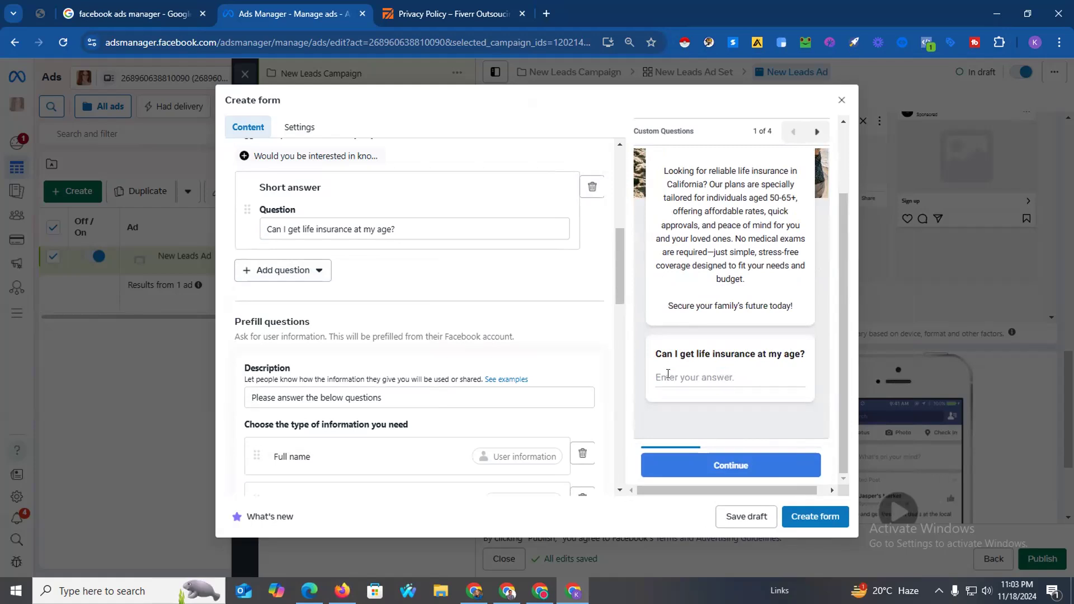
Delete the short-answer question "Can I get life insurance at my age?" from the form.
{"action": "scroll", "coordinate": [397, 269], "scroll_direction": "up", "scroll_amount": 1}
{"action": "left_click", "coordinate": [394, 296]}
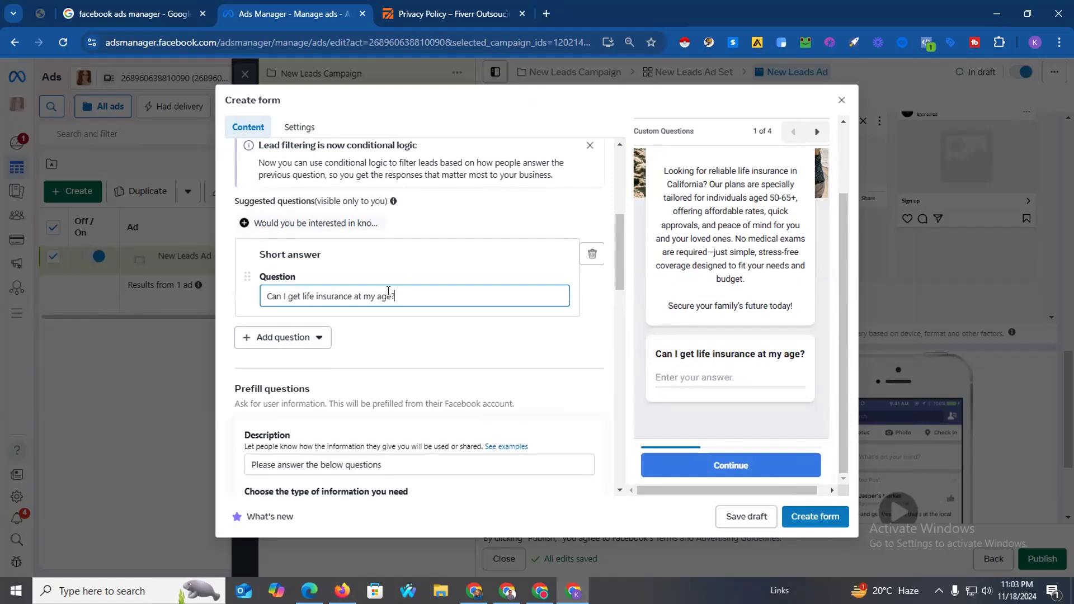
{"action": "left_click", "coordinate": [592, 254]}
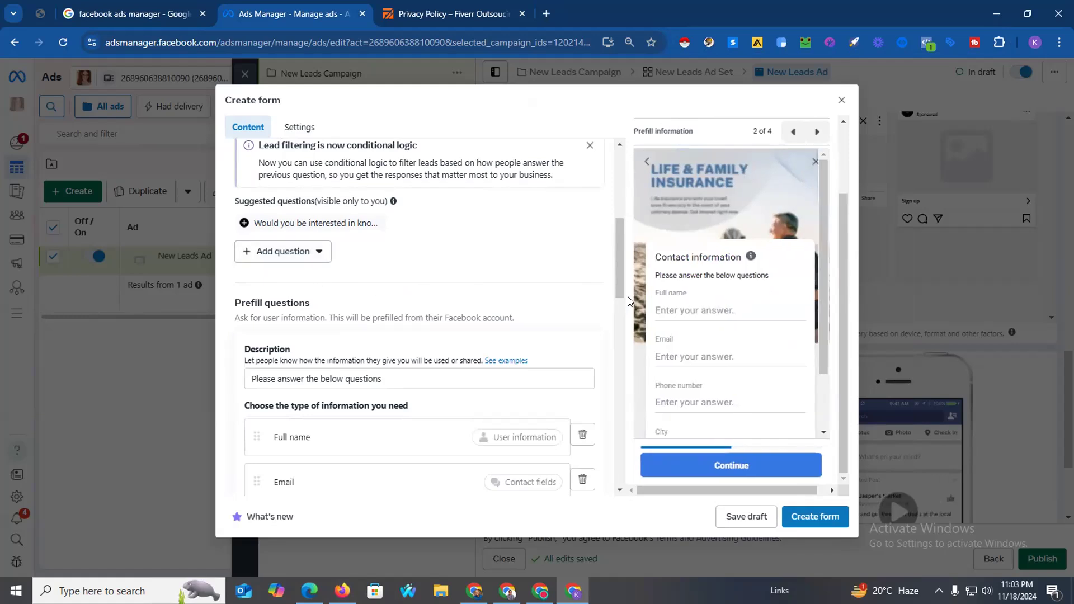
Copy the question "Can I get life insurance at my age?" from the FAQs in ChatGPT and return to the form.
{"action": "left_click", "coordinate": [316, 252]}
{"action": "left_click", "coordinate": [467, 233]}
{"action": "left_click", "coordinate": [342, 590]}
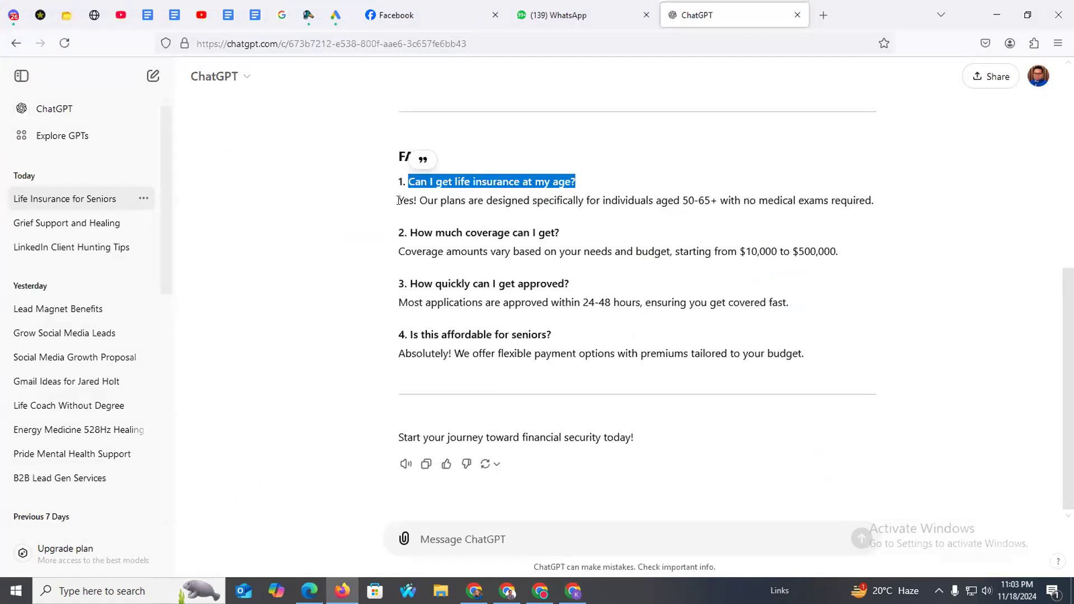
{"action": "left_click_drag", "start_coordinate": [398, 200], "coordinate": [747, 200]}
{"action": "left_click", "coordinate": [673, 201]}
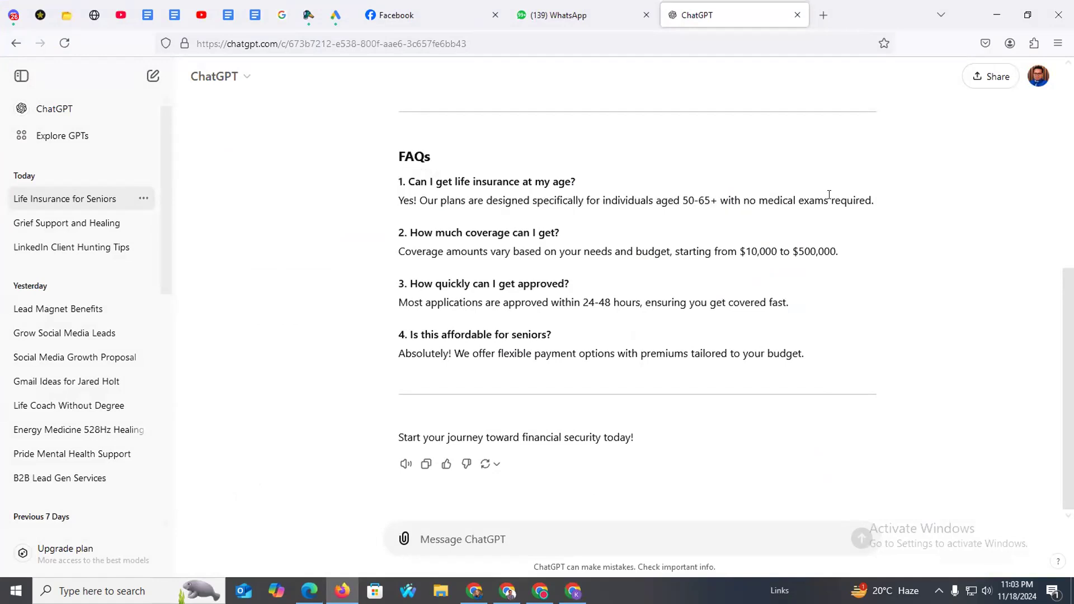
{"action": "left_click_drag", "start_coordinate": [406, 180], "coordinate": [593, 187]}
{"action": "key", "text": "ctrl+c"}
{"action": "left_click", "coordinate": [997, 15]}
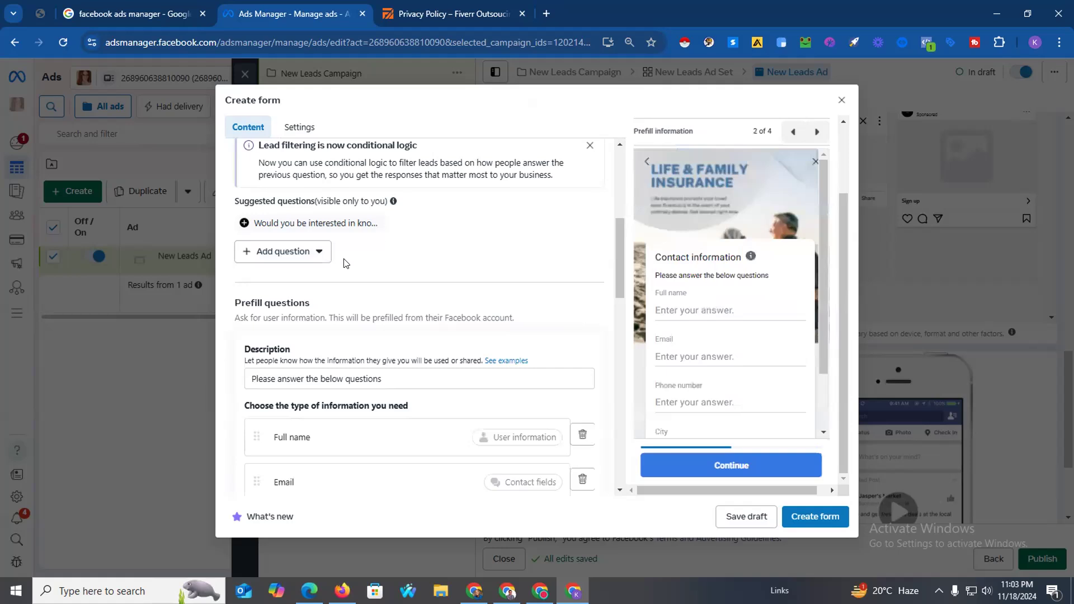
{"action": "left_click", "coordinate": [323, 252]}
{"action": "left_click", "coordinate": [283, 362]}
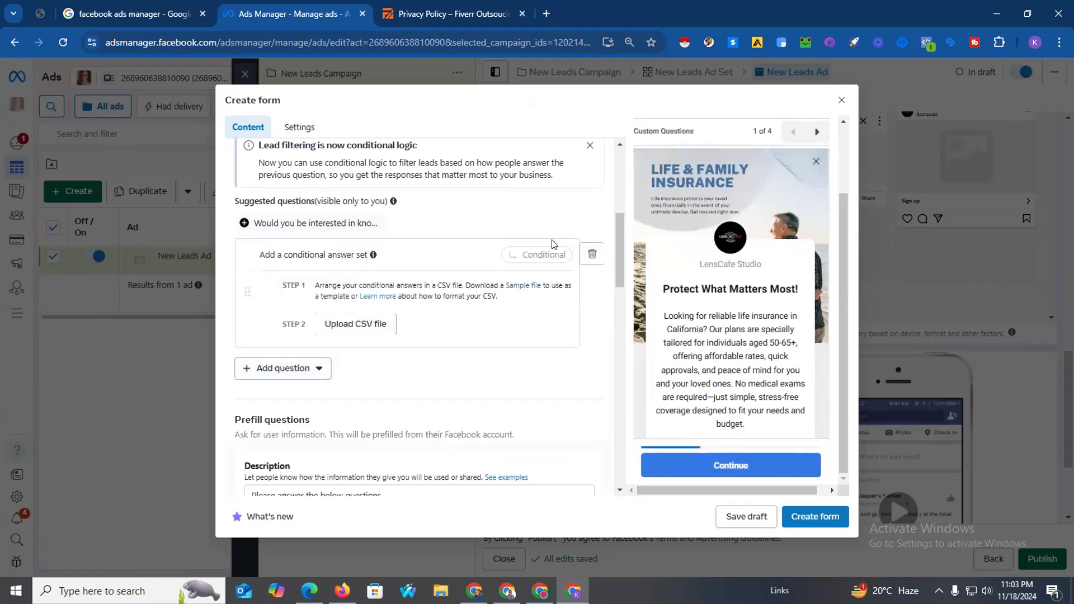
{"action": "left_click", "coordinate": [591, 254]}
{"action": "left_click", "coordinate": [302, 253]}
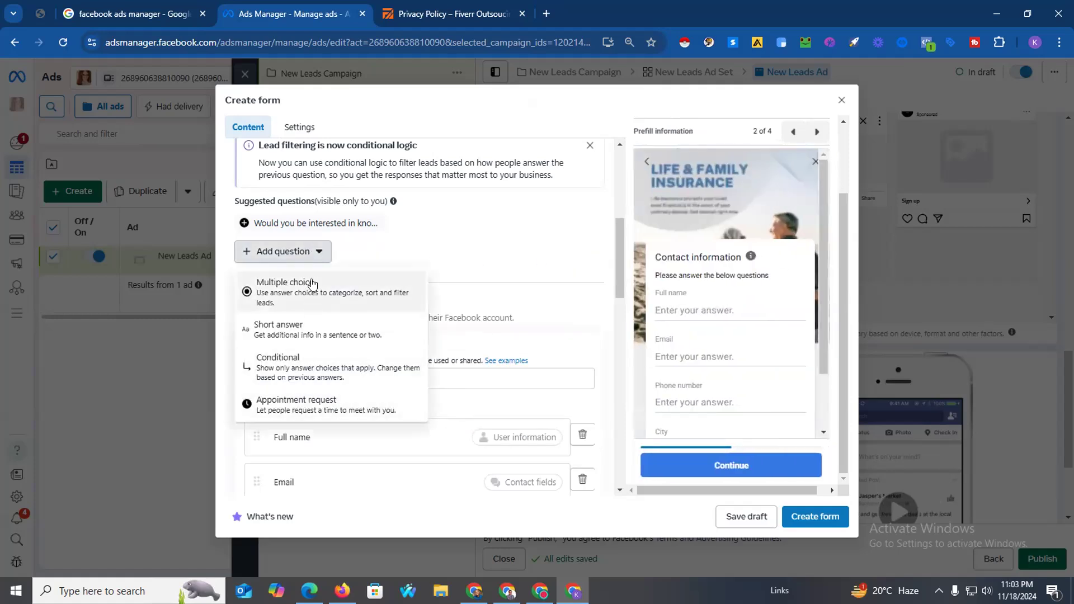
{"action": "left_click", "coordinate": [431, 232]}
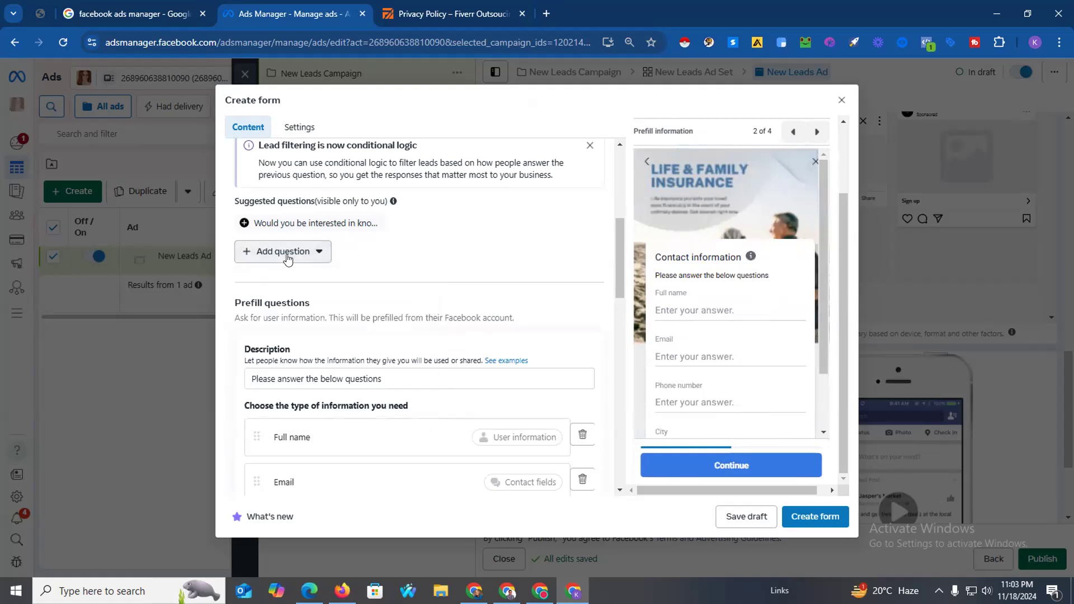
Add a short-answer question to the form with the copied text "Can I get life insurance at my age?".
{"action": "left_click", "coordinate": [302, 253]}
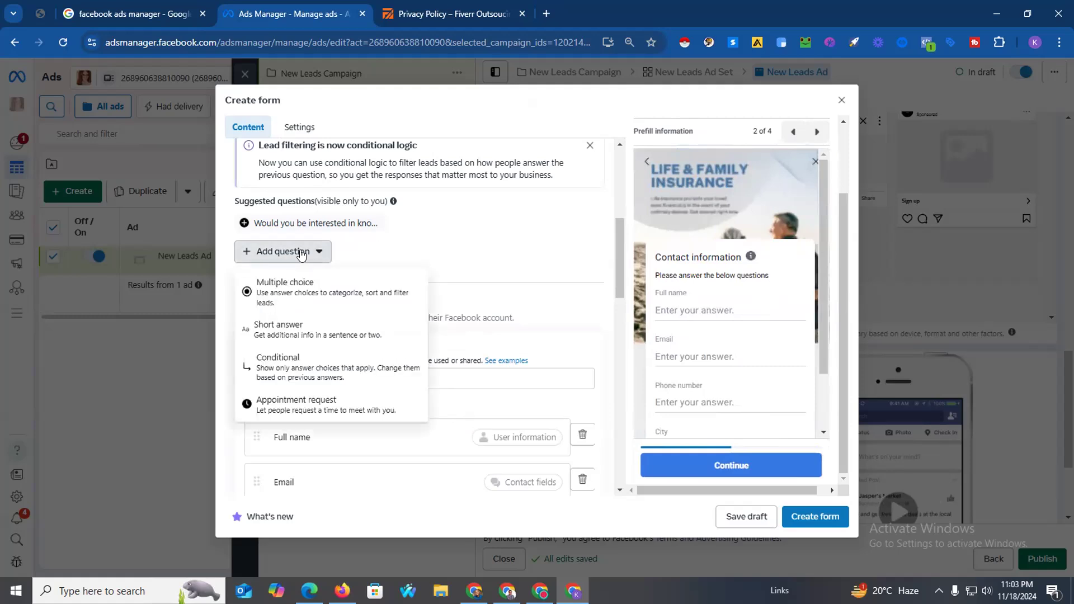
{"action": "left_click", "coordinate": [287, 326]}
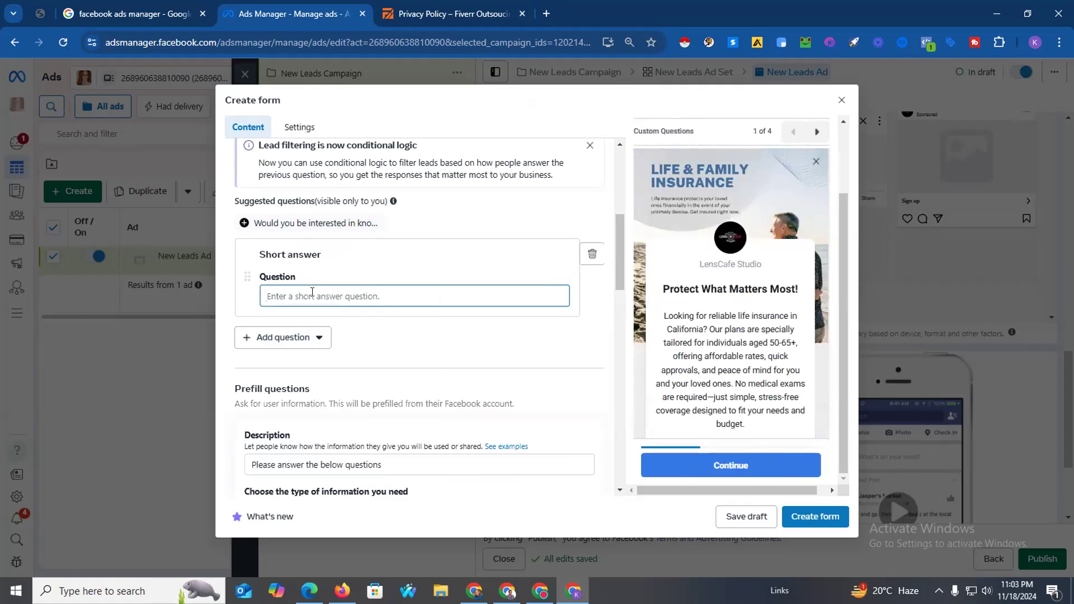
{"action": "key", "text": "ctrl+v"}
{"action": "scroll", "coordinate": [402, 328], "scroll_direction": "down", "scroll_amount": 1}
Ask ChatGPT for life insurance questions with yes-or-no answers, and regenerate the response.
{"action": "key", "text": "alt+Tab"}
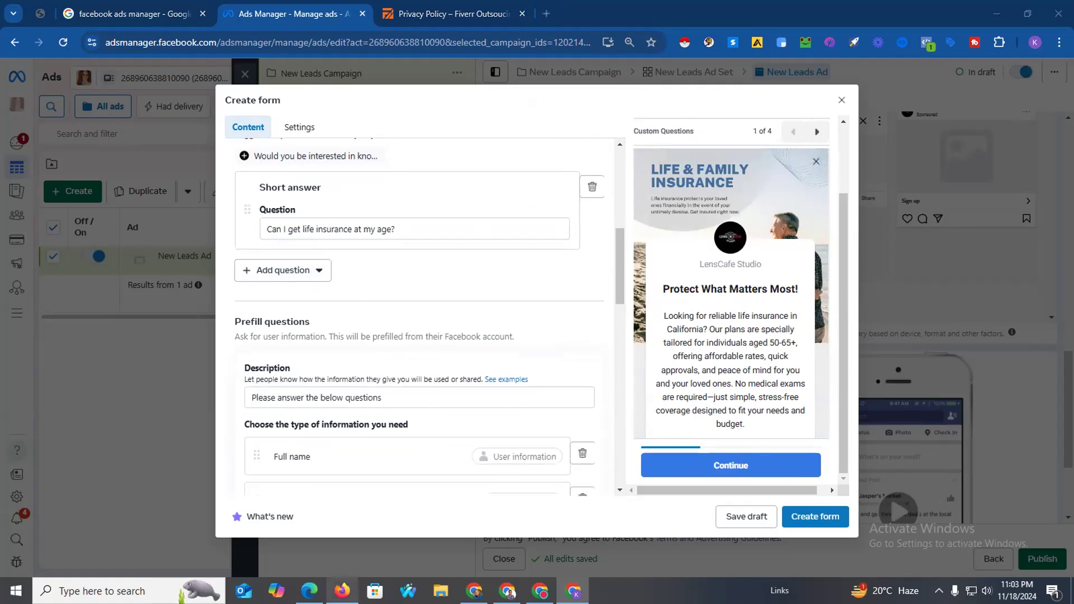
{"action": "scroll", "coordinate": [424, 342], "scroll_direction": "up", "scroll_amount": 4}
{"action": "scroll", "coordinate": [448, 379], "scroll_direction": "down", "scroll_amount": 4}
{"action": "left_click", "coordinate": [472, 542]}
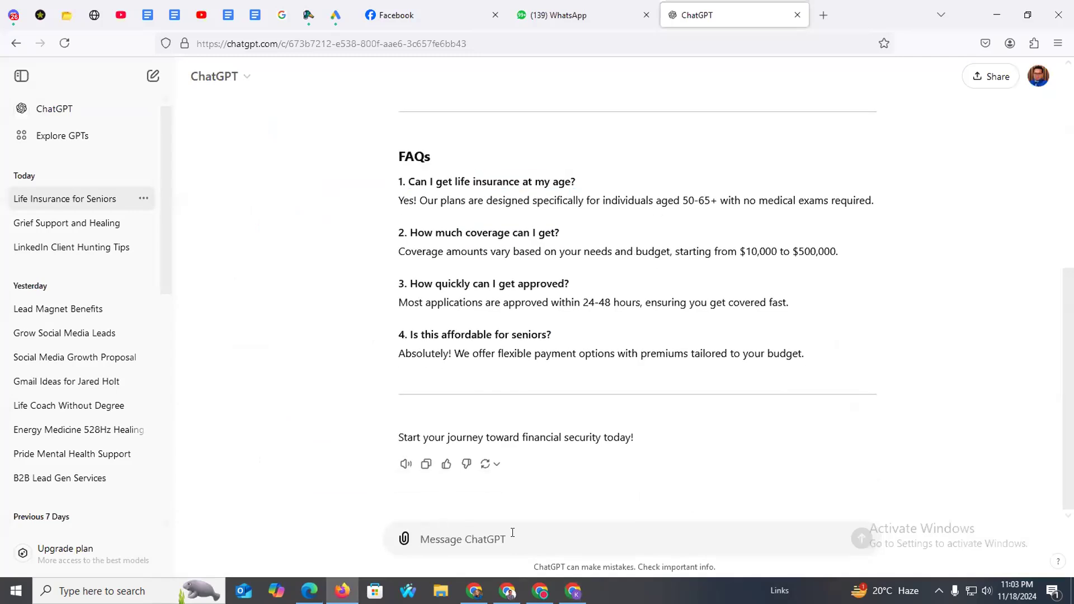
{"action": "type", "text": "Can you make some"}
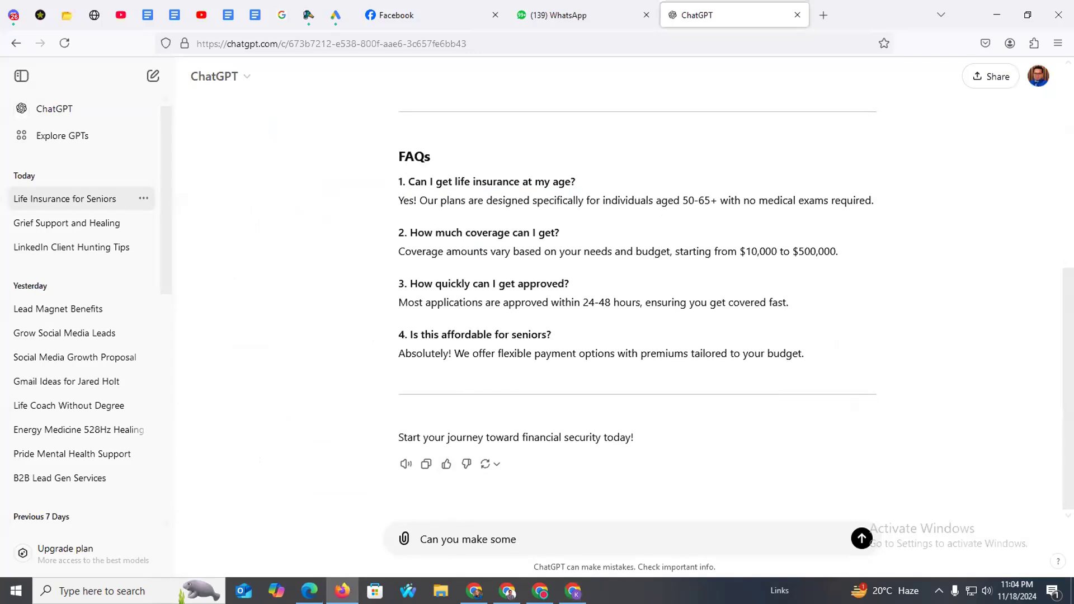
{"action": "type", "text": " question"}
{"action": "key", "text": "BackSpace"}
{"action": "key", "text": "BackSpace"}
{"action": "key", "text": "BackSpace"}
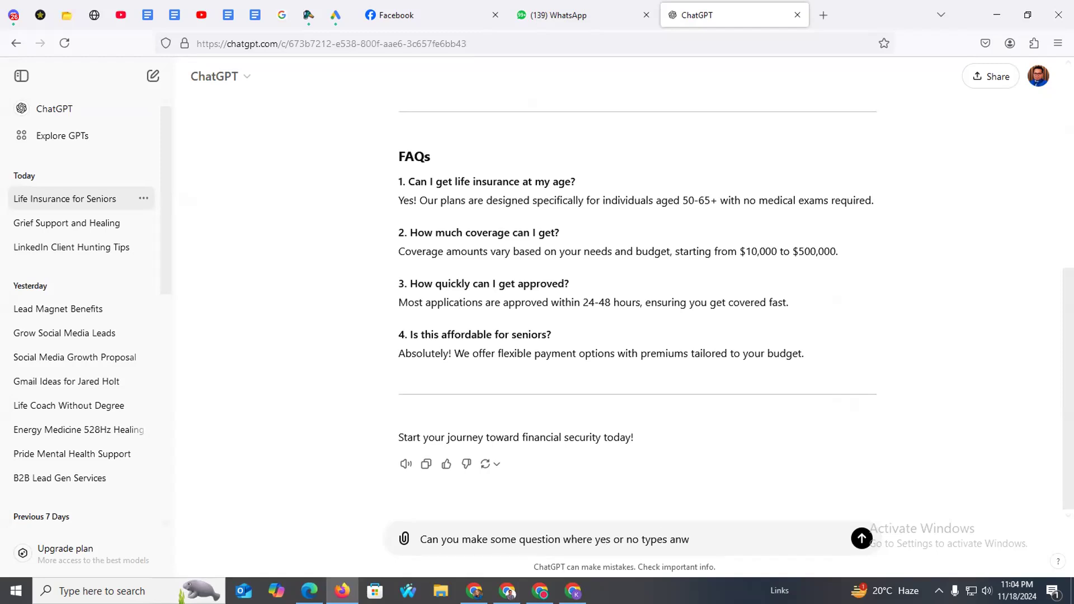
{"action": "type", "text": "re will be there"}
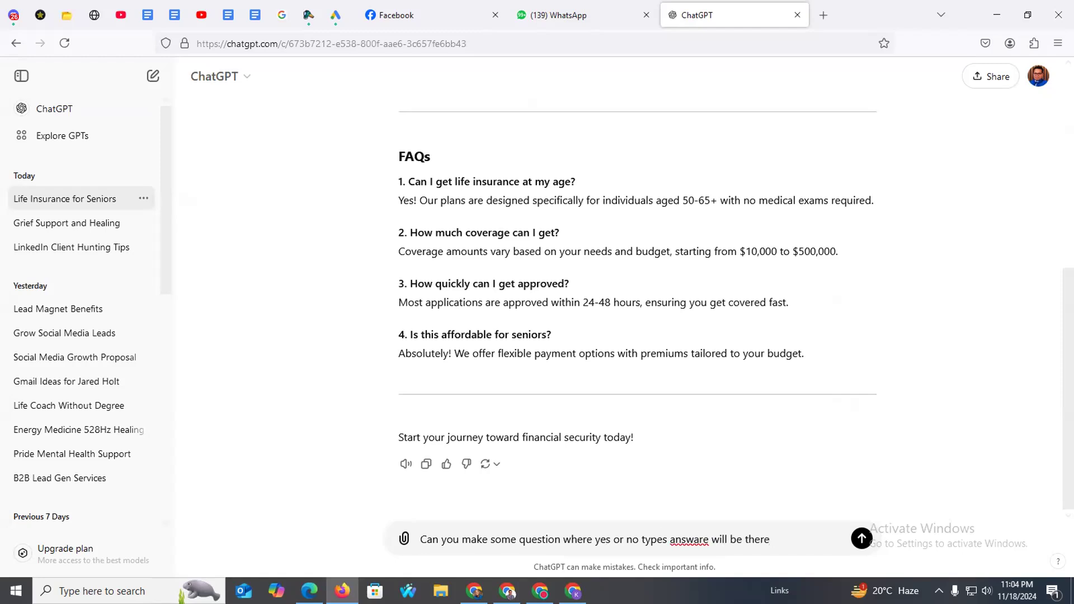
{"action": "key", "text": "Return"}
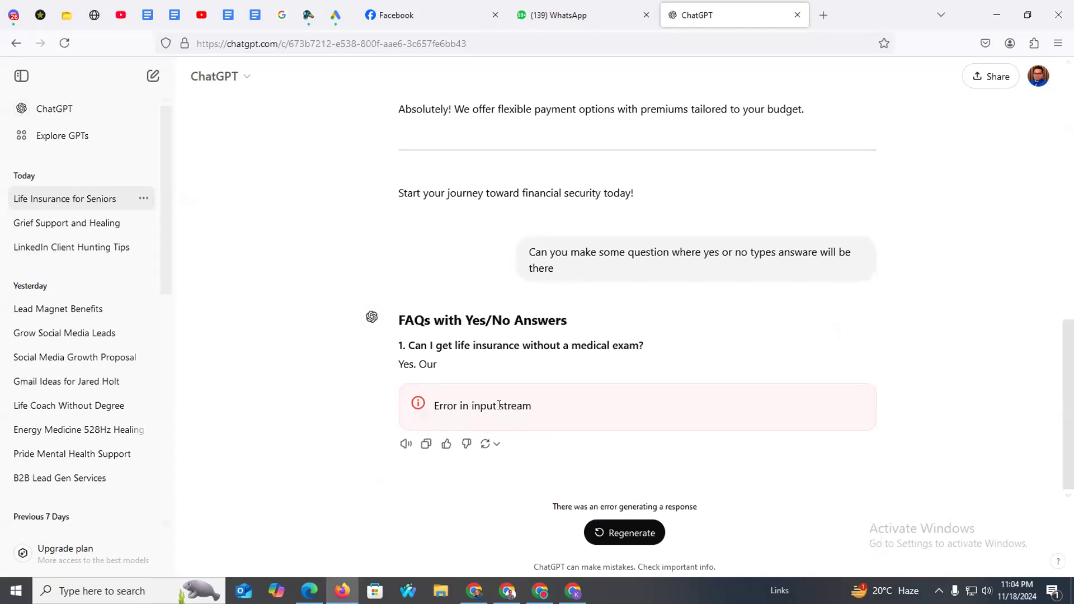
{"action": "left_click", "coordinate": [612, 535]}
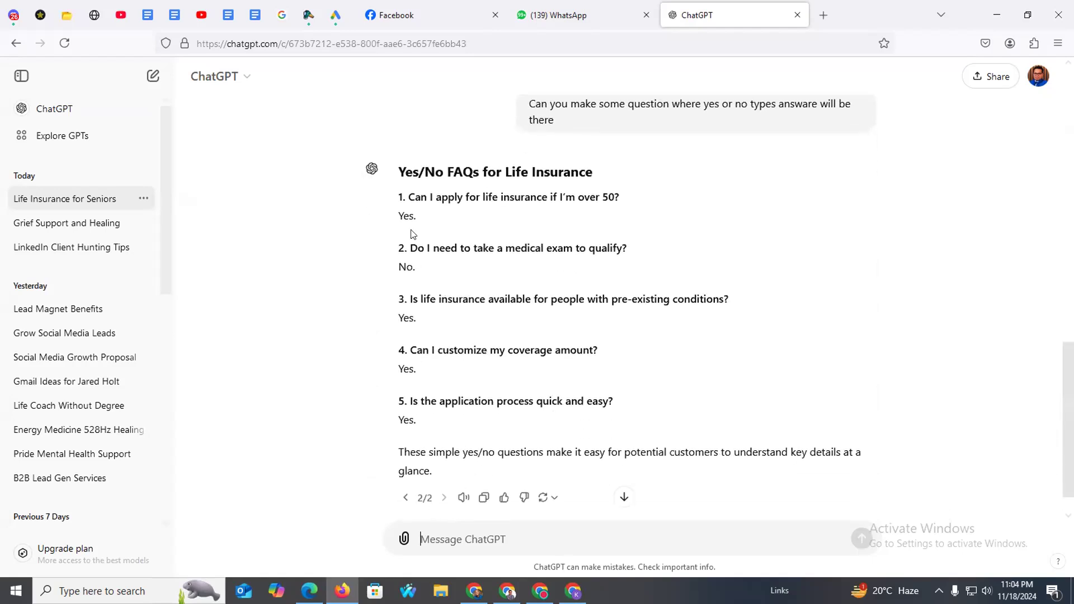
Replace the short-answer question's text with "Can I apply for life insurance if I'm over 50?", copied from the ChatGPT yes/no FAQs.
{"action": "left_click_drag", "start_coordinate": [408, 197], "coordinate": [620, 200]}
{"action": "key", "text": "ctrl+c"}
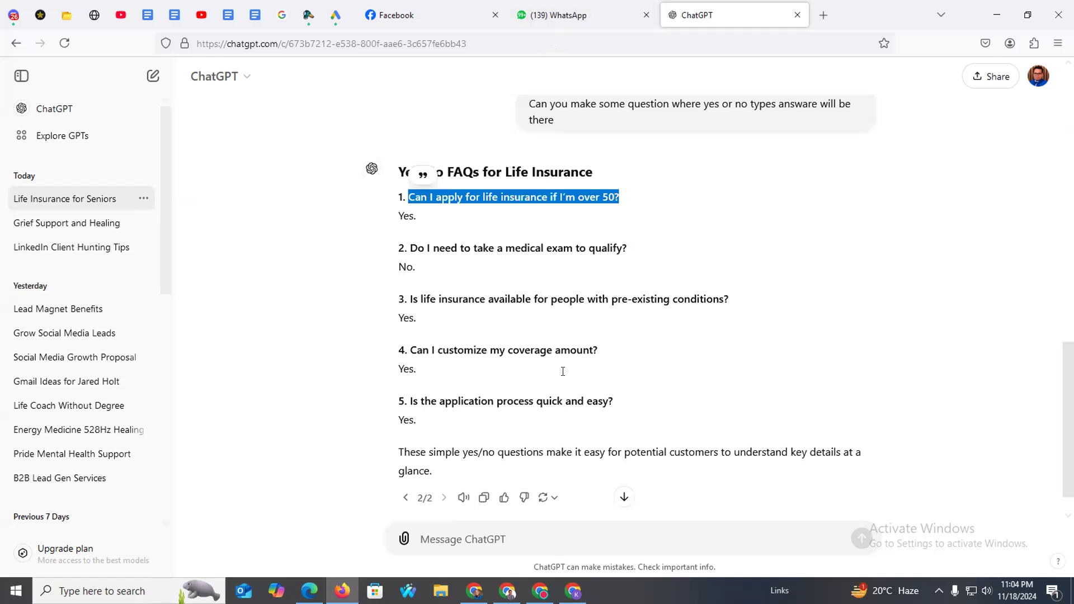
{"action": "left_click", "coordinate": [573, 592]}
{"action": "key", "text": "ctrl+a"}
{"action": "key", "text": "ctrl+v"}
{"action": "scroll", "coordinate": [755, 324], "scroll_direction": "down", "scroll_amount": 3}
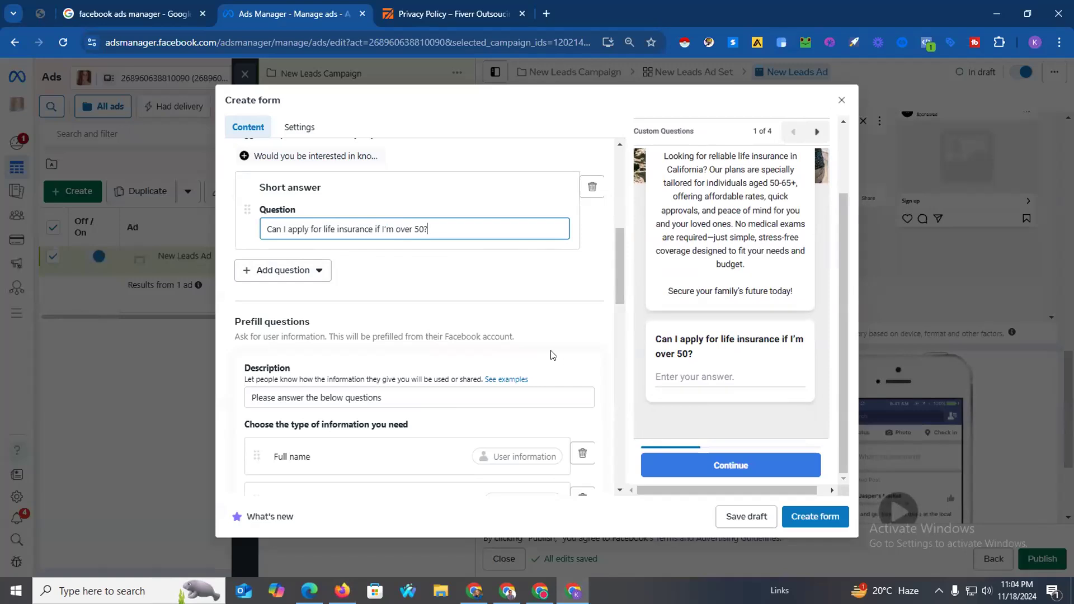
{"action": "left_click", "coordinate": [431, 263]}
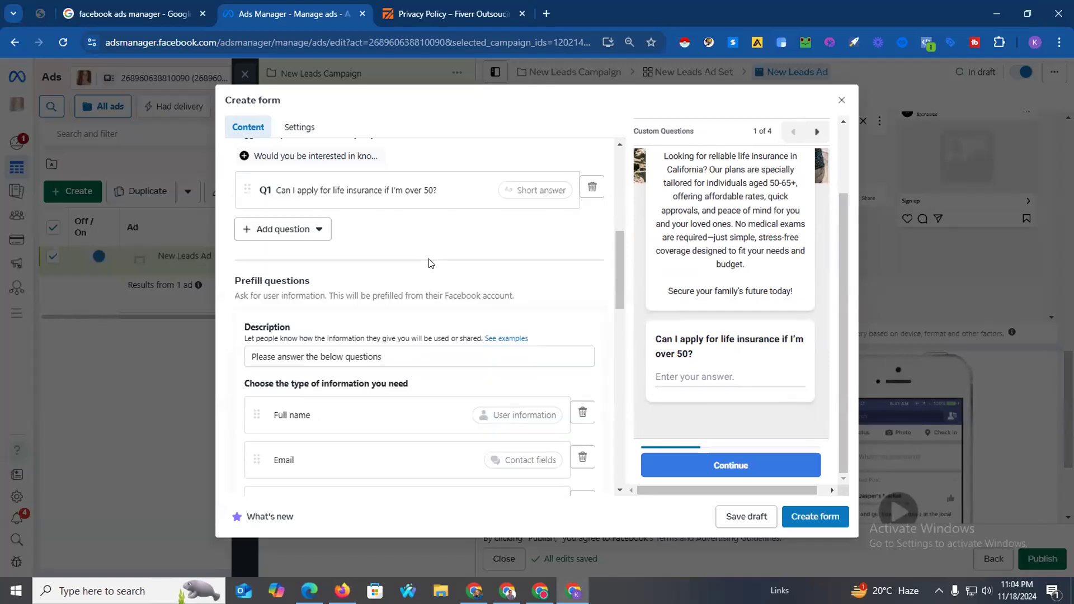
Add a second short-answer question reading "Do I need to take a medical exam to qualify?", copied from the ChatGPT yes/no FAQs.
{"action": "left_click", "coordinate": [316, 234]}
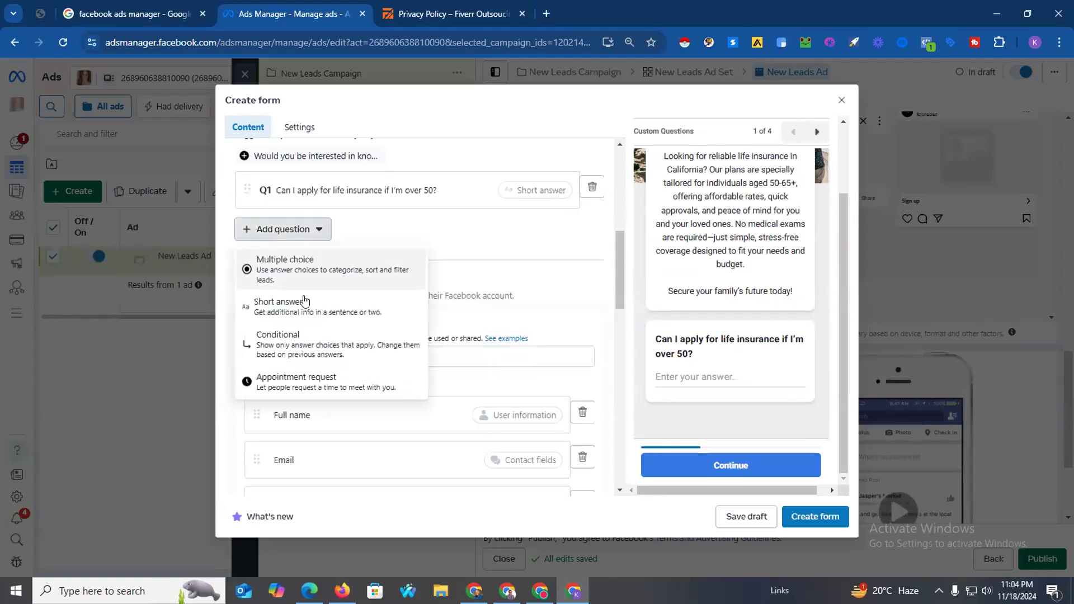
{"action": "left_click", "coordinate": [325, 291]}
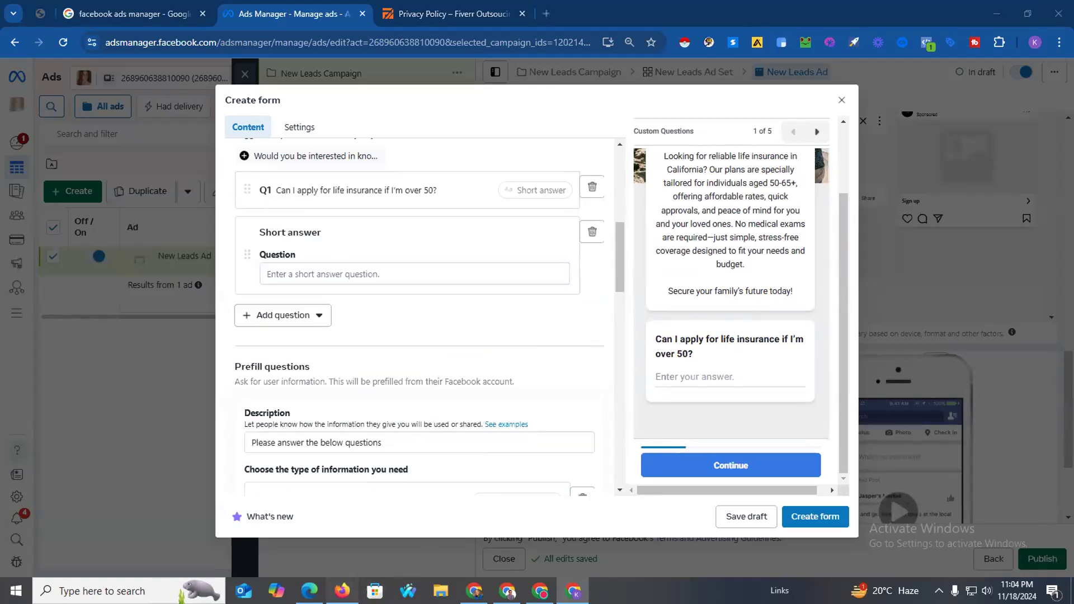
{"action": "left_click", "coordinate": [342, 591]}
{"action": "left_click_drag", "start_coordinate": [407, 248], "coordinate": [629, 252]}
{"action": "key", "text": "ctrl+c"}
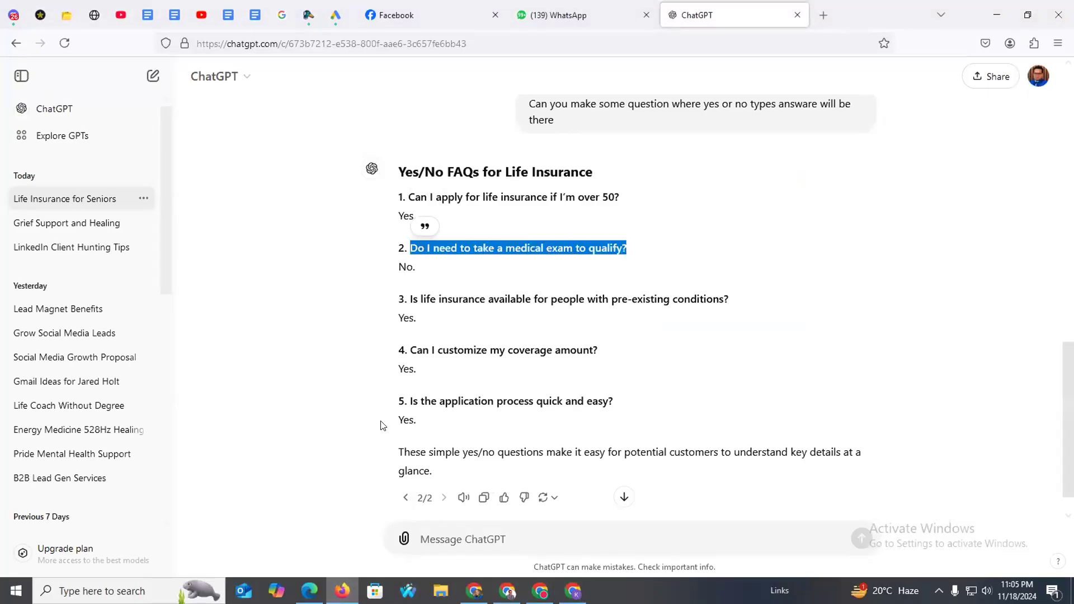
{"action": "left_click", "coordinate": [342, 594]}
{"action": "key", "text": "ctrl+v"}
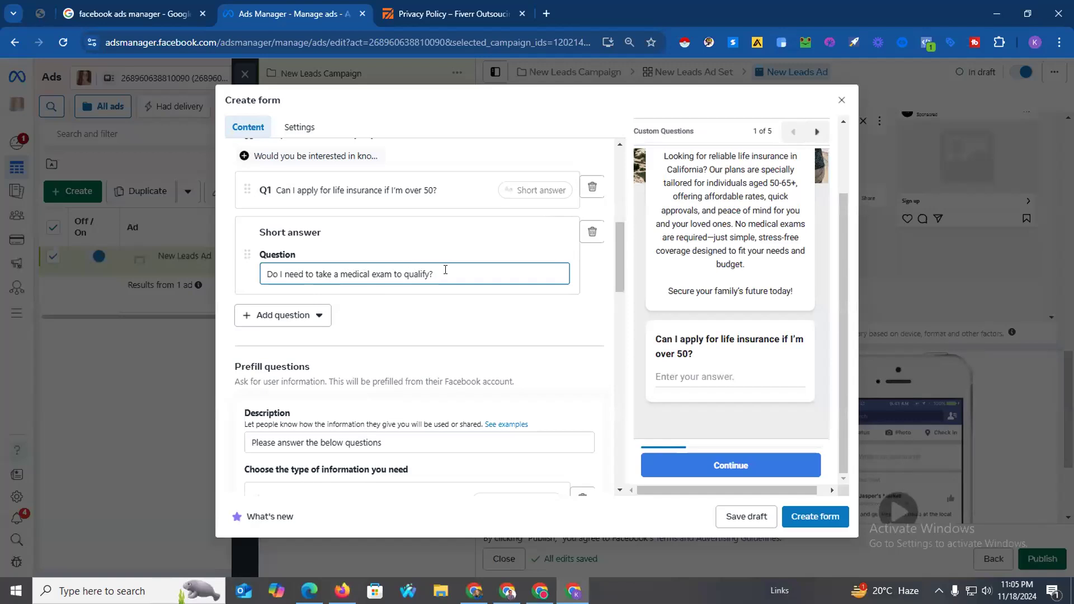
Delete both short-answer questions from the form.
{"action": "left_click", "coordinate": [319, 315]}
{"action": "left_click", "coordinate": [482, 314]}
{"action": "left_click", "coordinate": [592, 232]}
{"action": "left_click", "coordinate": [592, 186]}
Add a multiple-choice question reading "Do I need to take a medical exam to qualify?".
{"action": "left_click", "coordinate": [317, 185]}
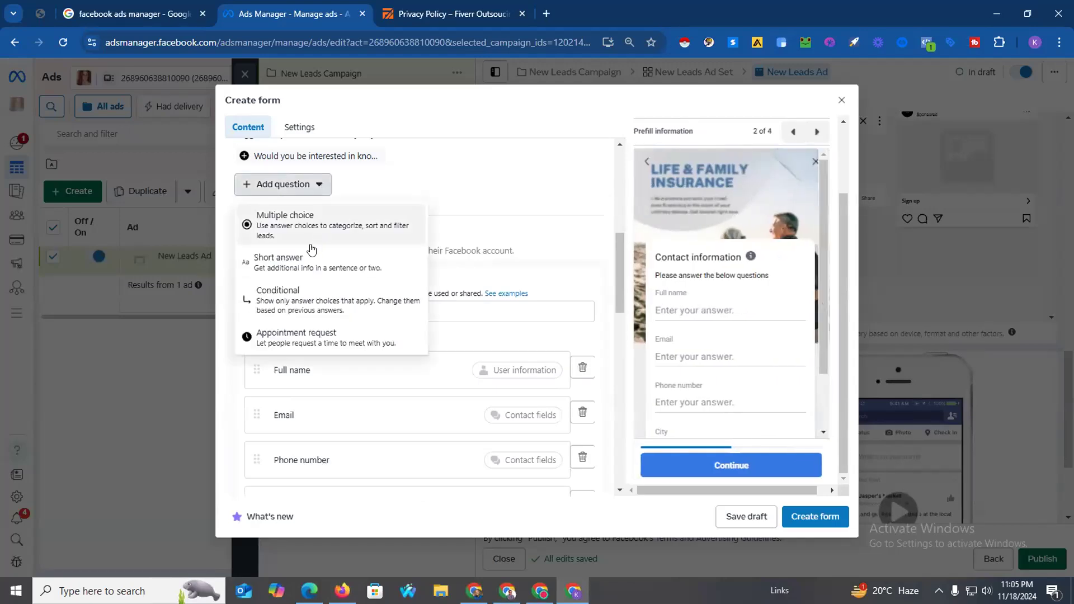
{"action": "left_click", "coordinate": [312, 224]}
{"action": "key", "text": "ctrl+v"}
Give the medical exam question the two answer choices "Yes" and "No".
{"action": "left_click", "coordinate": [323, 273]}
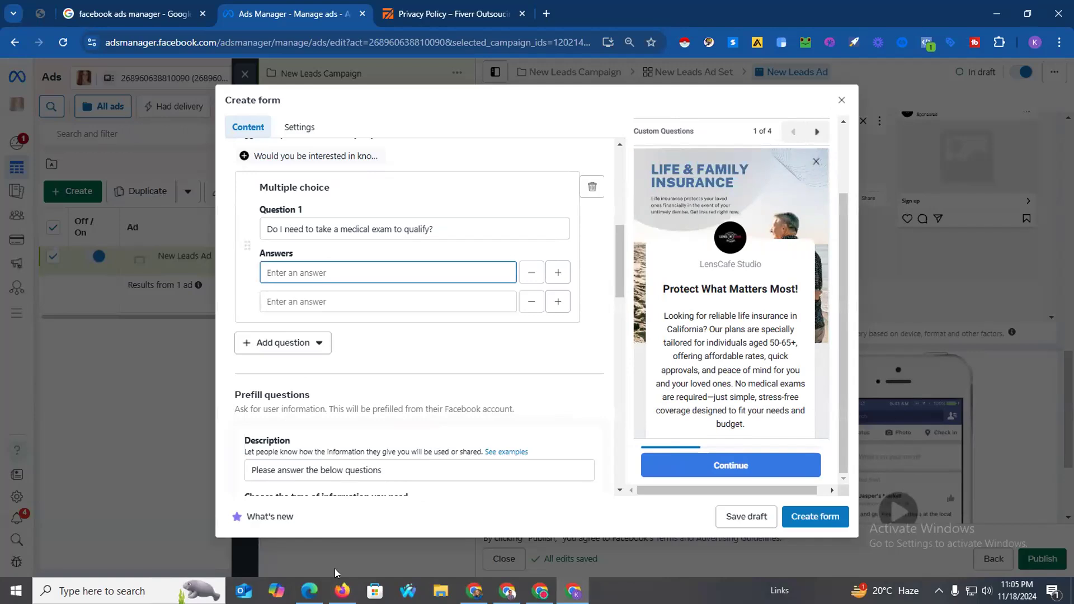
{"action": "left_click", "coordinate": [343, 591]}
{"action": "left_click", "coordinate": [414, 247]}
{"action": "double_click", "coordinate": [405, 214]}
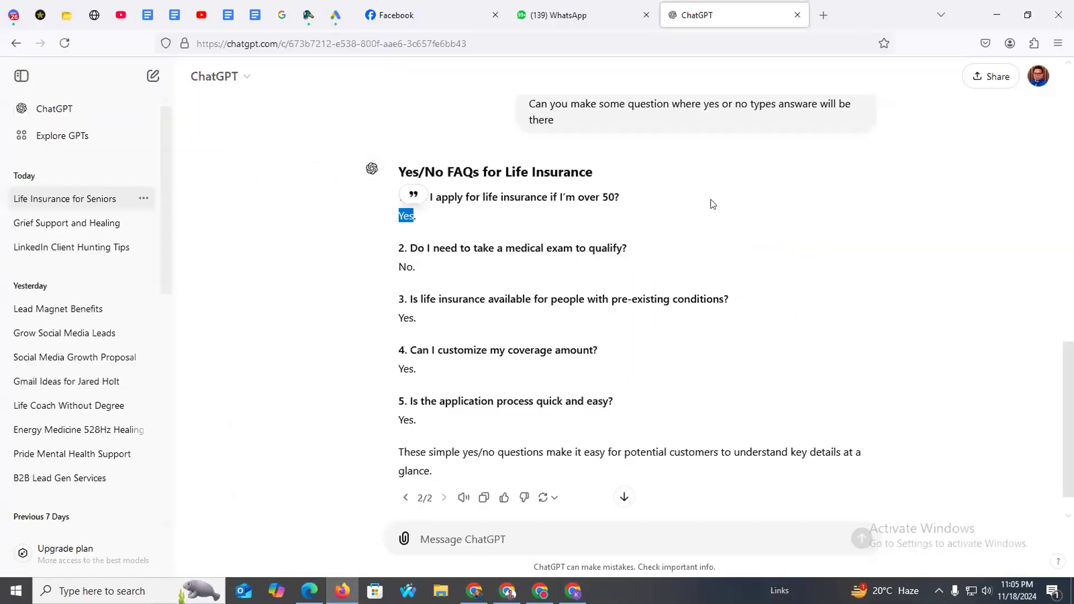
{"action": "left_click", "coordinate": [996, 14]}
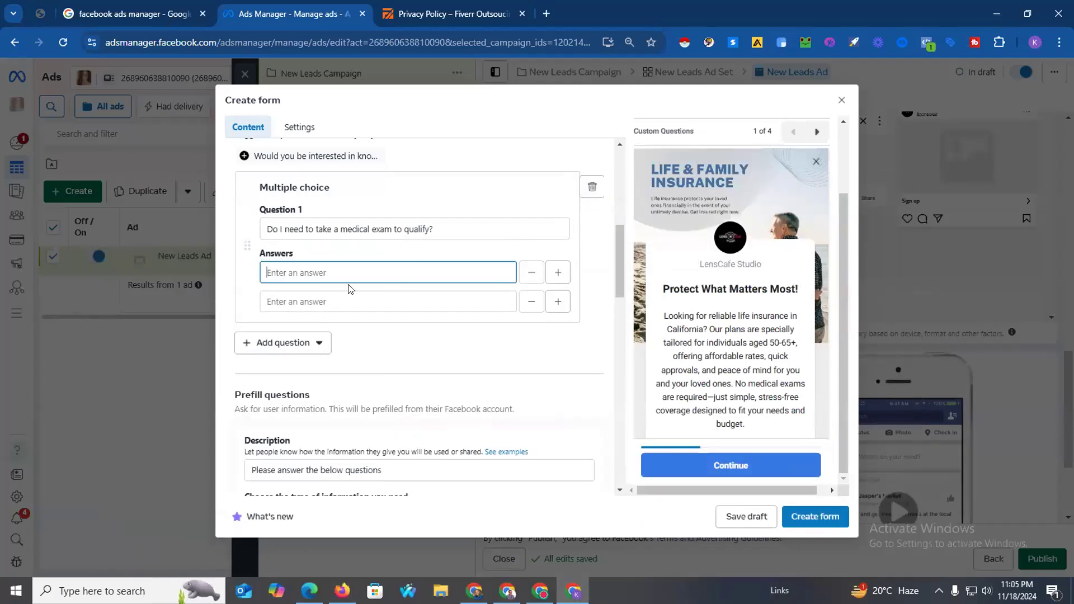
{"action": "type", "text": "Yes"}
{"action": "left_click", "coordinate": [307, 298]}
{"action": "type", "text": "Yes"}
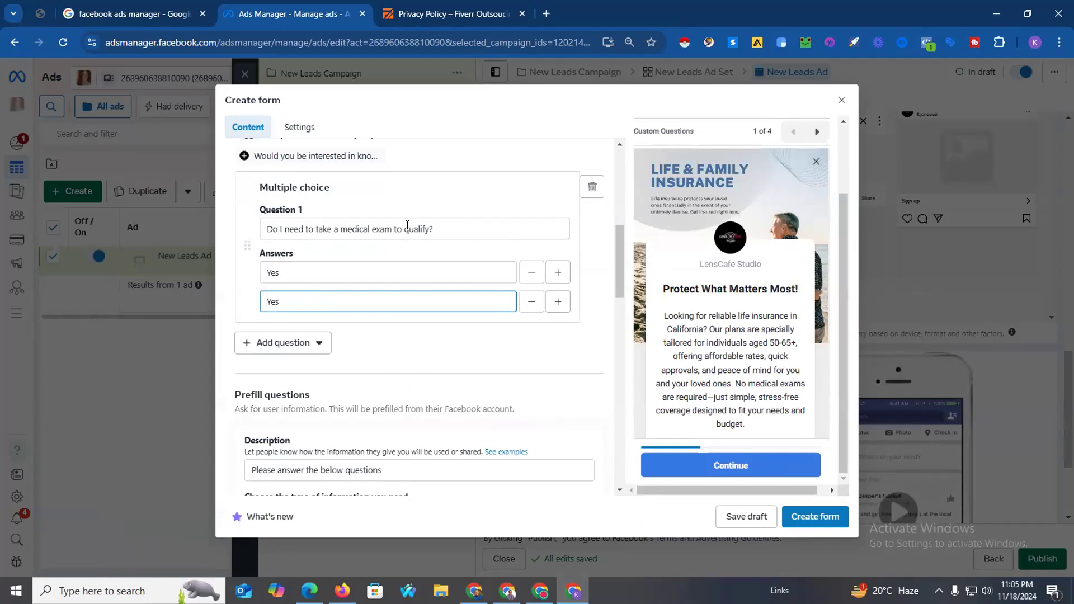
{"action": "double_click", "coordinate": [288, 300]}
{"action": "type", "text": "NO"}
{"action": "left_click", "coordinate": [391, 352]}
Reopen the medical exam question and check its wording and answer choices in the form preview.
{"action": "scroll", "coordinate": [455, 330], "scroll_direction": "down", "scroll_amount": 5}
{"action": "scroll", "coordinate": [344, 317], "scroll_direction": "up", "scroll_amount": 3}
{"action": "scroll", "coordinate": [290, 305], "scroll_direction": "up", "scroll_amount": 4}
{"action": "scroll", "coordinate": [347, 288], "scroll_direction": "down", "scroll_amount": 3}
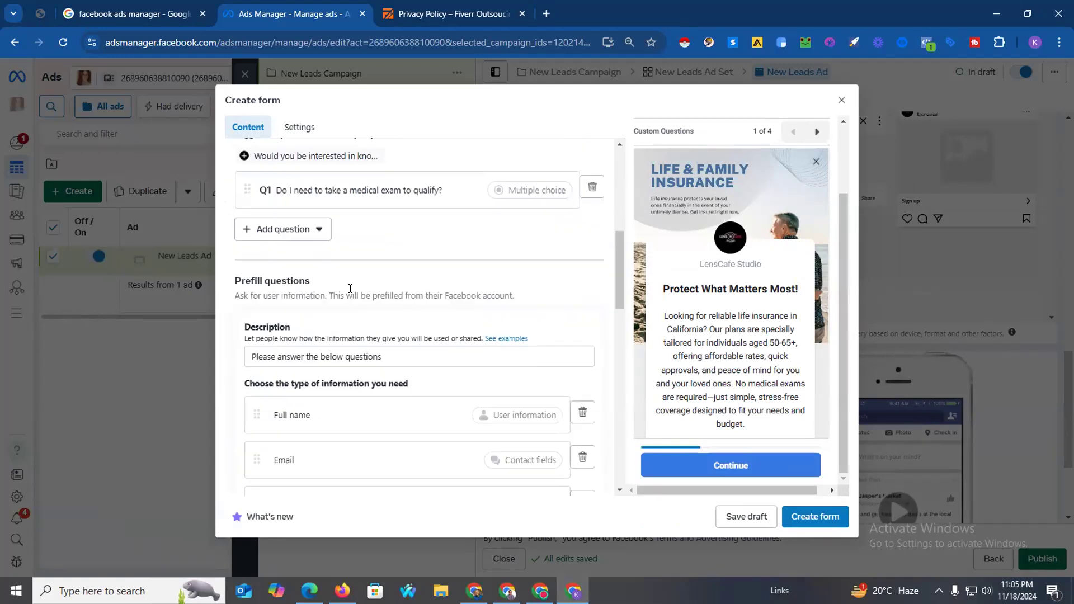
{"action": "left_click", "coordinate": [383, 199]}
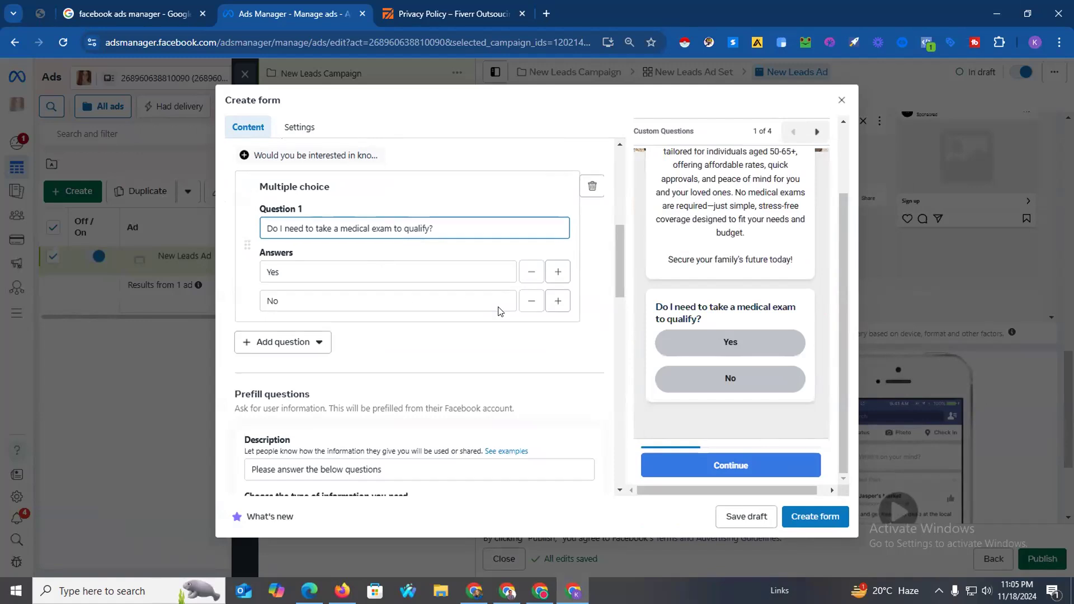
{"action": "scroll", "coordinate": [390, 304], "scroll_direction": "down", "scroll_amount": 3}
{"action": "scroll", "coordinate": [309, 287], "scroll_direction": "up", "scroll_amount": 3}
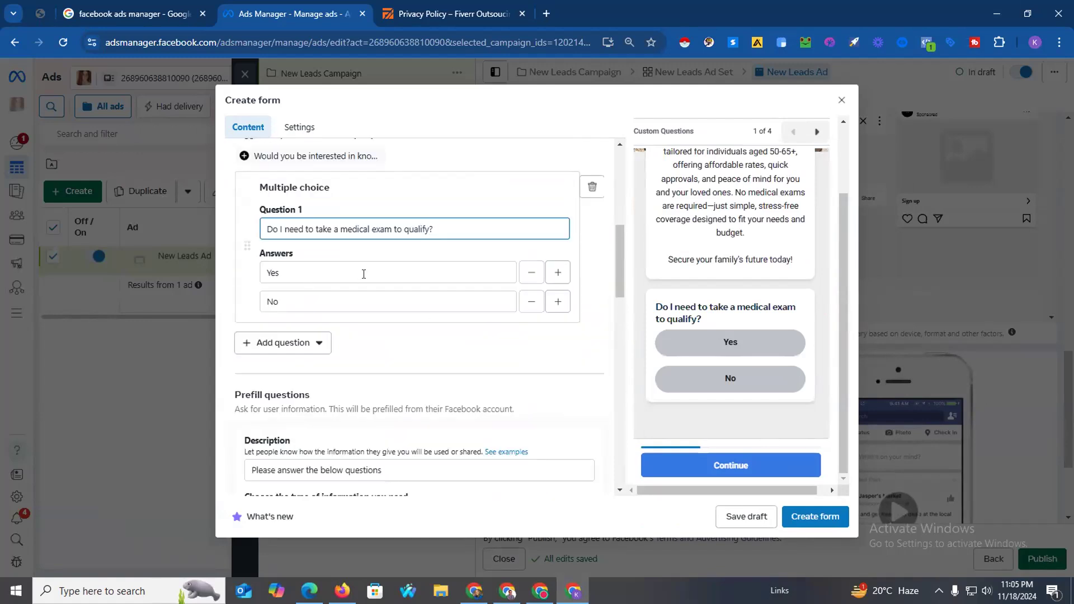
{"action": "left_click_drag", "start_coordinate": [449, 224], "coordinate": [263, 240]}
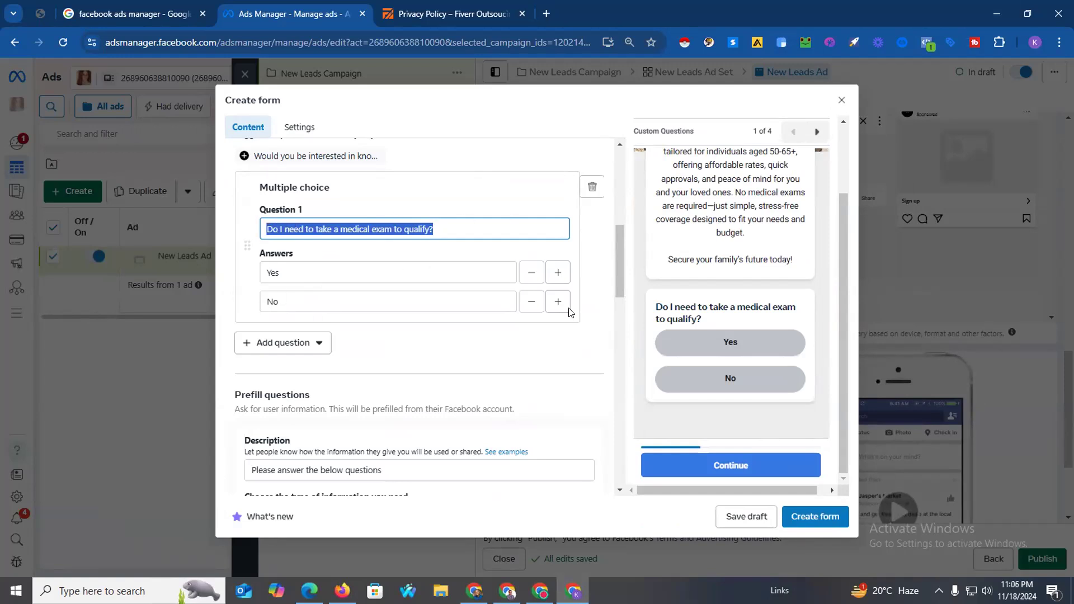
{"action": "left_click", "coordinate": [424, 341]}
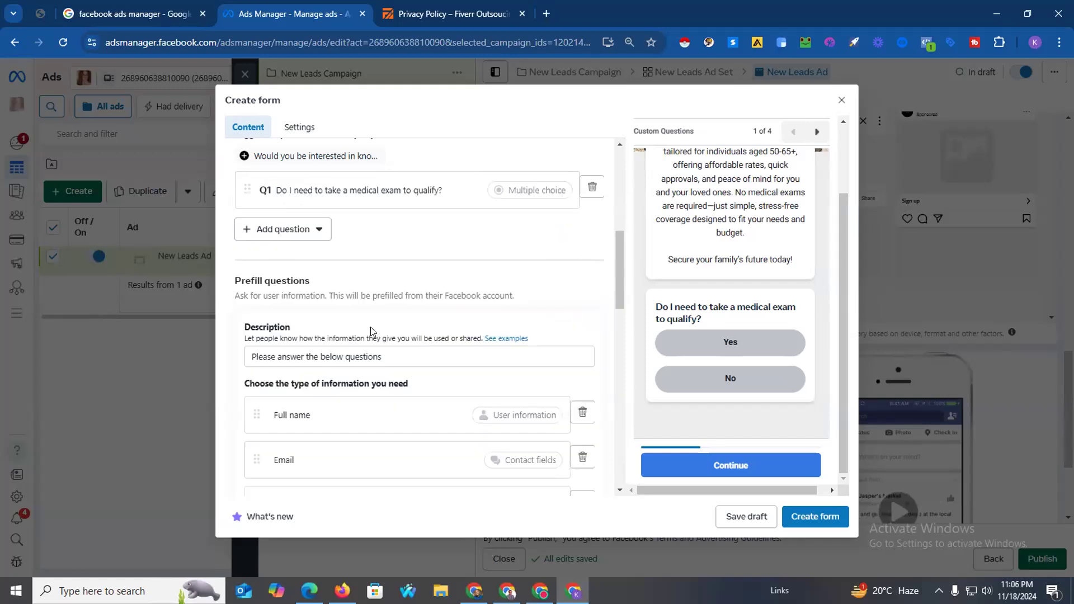
Examine the Message for leads section, including its headline, description, additional action choices, link and call to action.
{"action": "scroll", "coordinate": [352, 302], "scroll_direction": "down", "scroll_amount": 3}
{"action": "scroll", "coordinate": [340, 272], "scroll_direction": "down", "scroll_amount": 10}
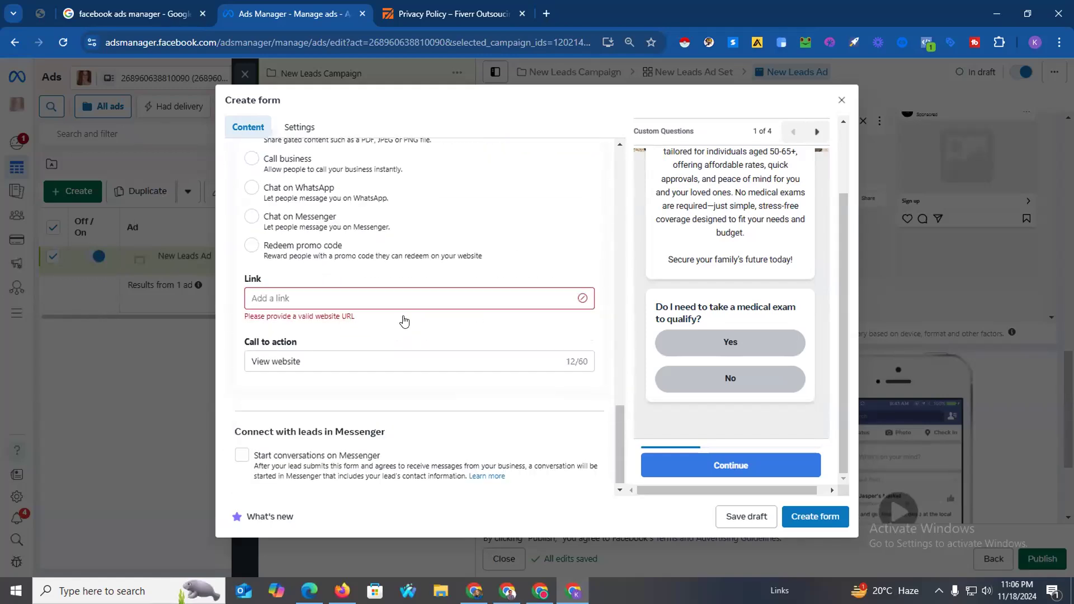
{"action": "scroll", "coordinate": [269, 277], "scroll_direction": "up", "scroll_amount": 3}
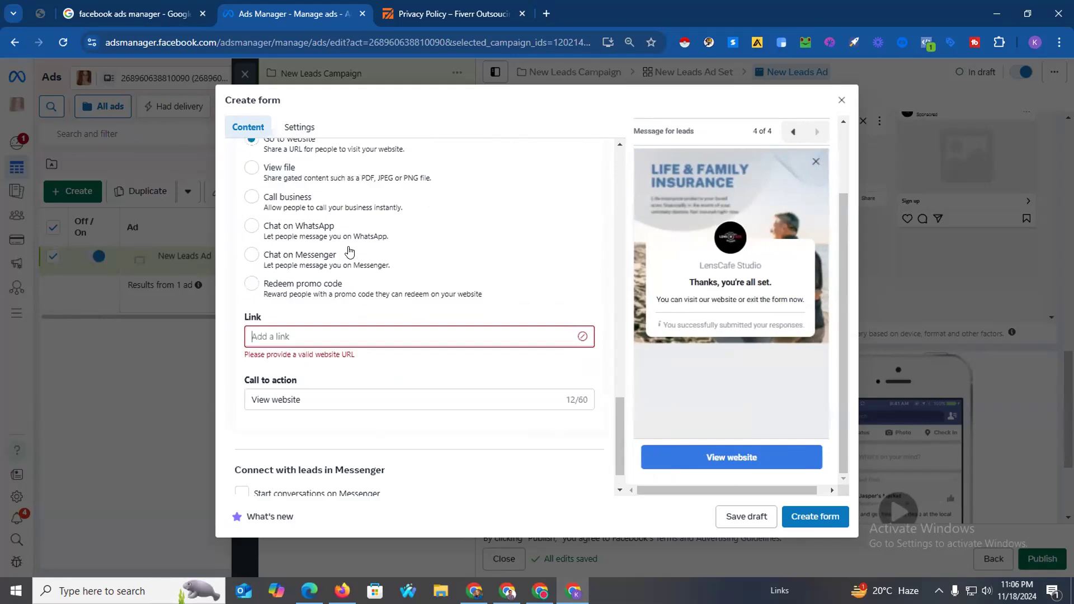
{"action": "scroll", "coordinate": [256, 269], "scroll_direction": "up", "scroll_amount": 3}
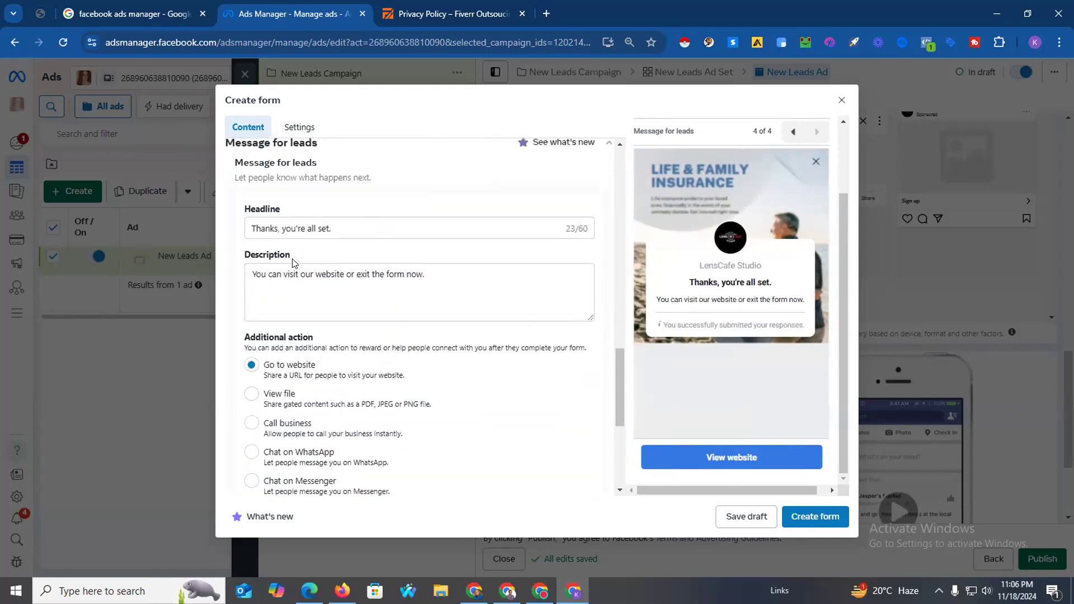
{"action": "scroll", "coordinate": [293, 256], "scroll_direction": "up", "scroll_amount": 3}
{"action": "scroll", "coordinate": [367, 263], "scroll_direction": "up", "scroll_amount": 1}
{"action": "scroll", "coordinate": [351, 286], "scroll_direction": "down", "scroll_amount": 4}
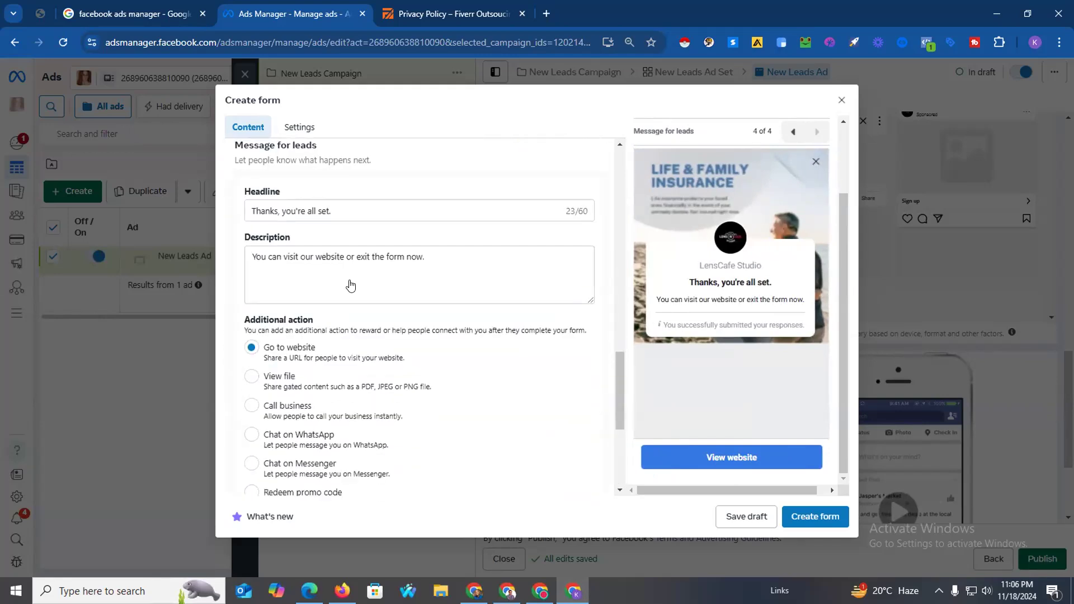
{"action": "scroll", "coordinate": [350, 286], "scroll_direction": "down", "scroll_amount": 2}
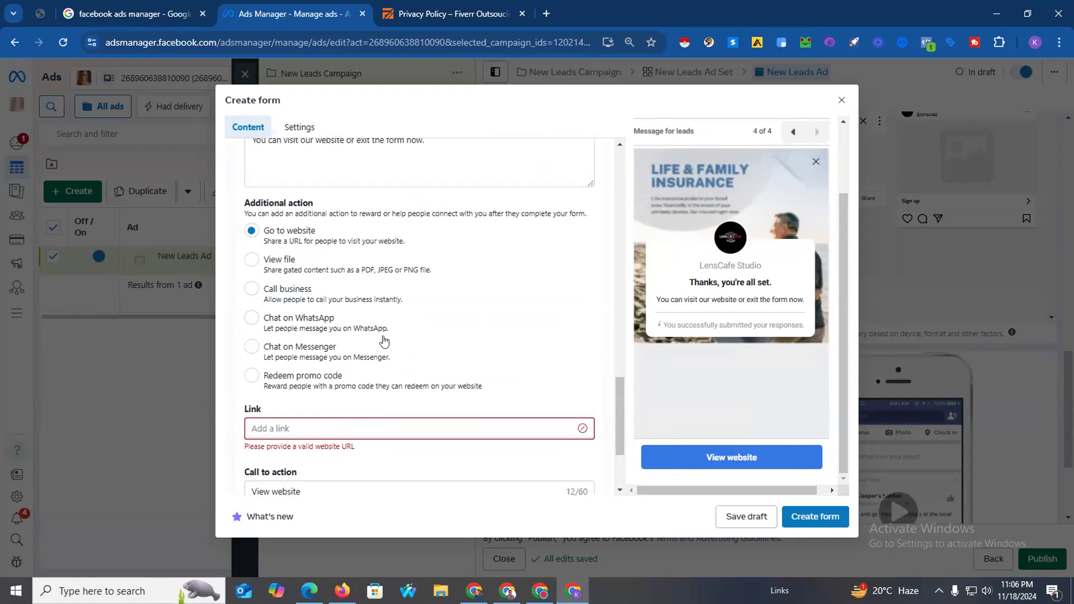
{"action": "left_click", "coordinate": [285, 429]}
{"action": "scroll", "coordinate": [285, 309], "scroll_direction": "down", "scroll_amount": 2}
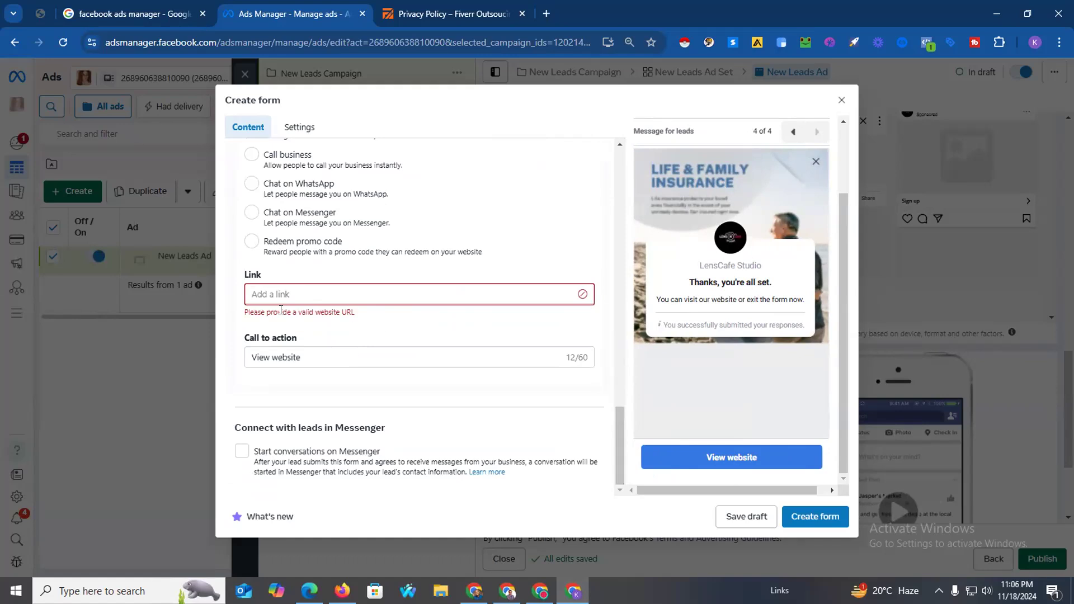
{"action": "scroll", "coordinate": [306, 289], "scroll_direction": "up", "scroll_amount": 1}
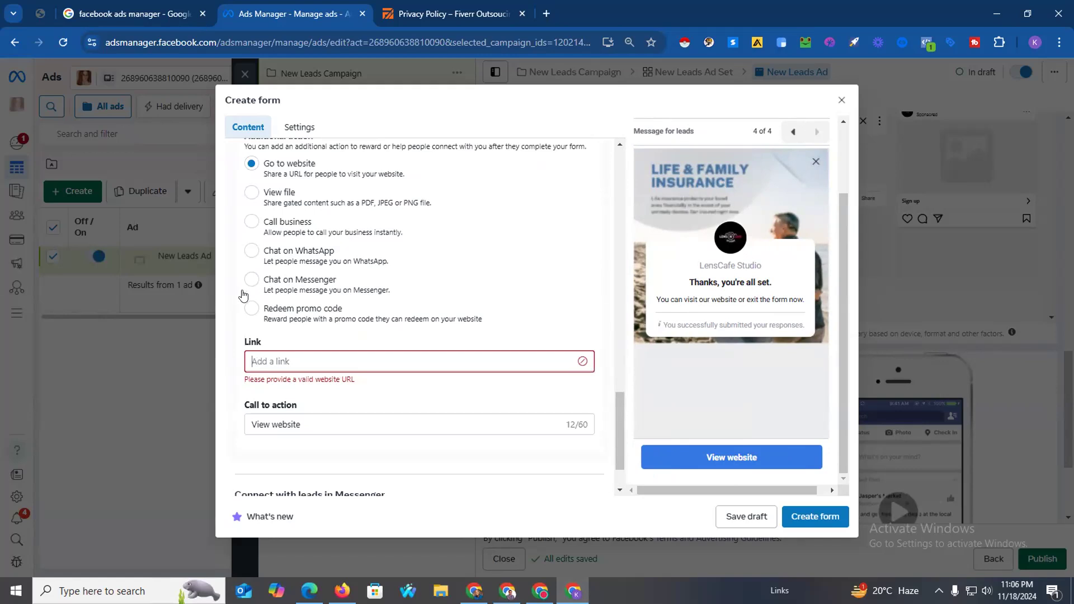
{"action": "scroll", "coordinate": [246, 296], "scroll_direction": "up", "scroll_amount": 1}
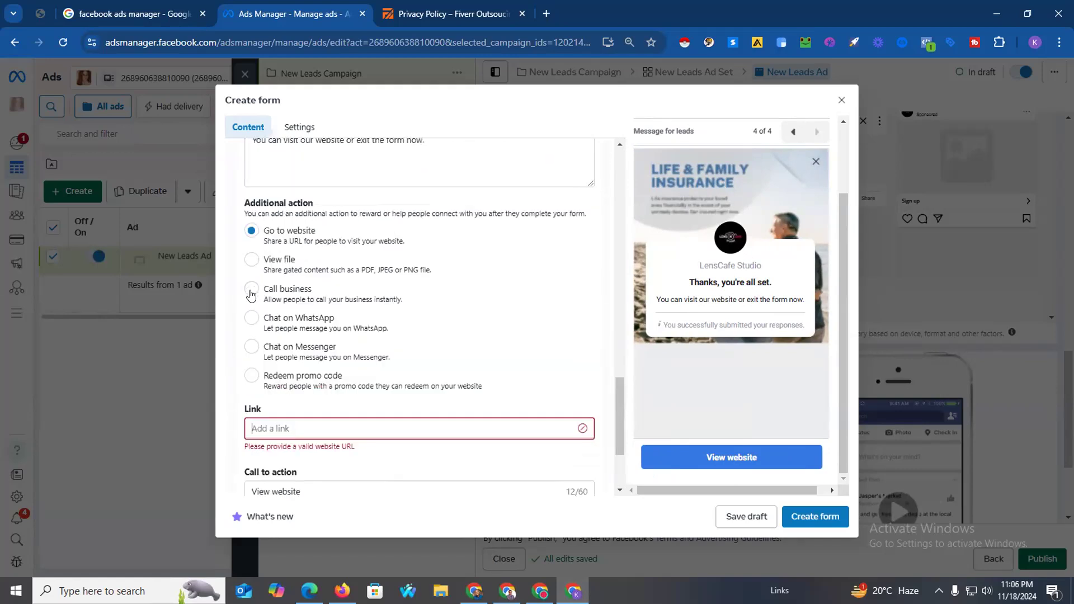
{"action": "scroll", "coordinate": [246, 327], "scroll_direction": "down", "scroll_amount": 1}
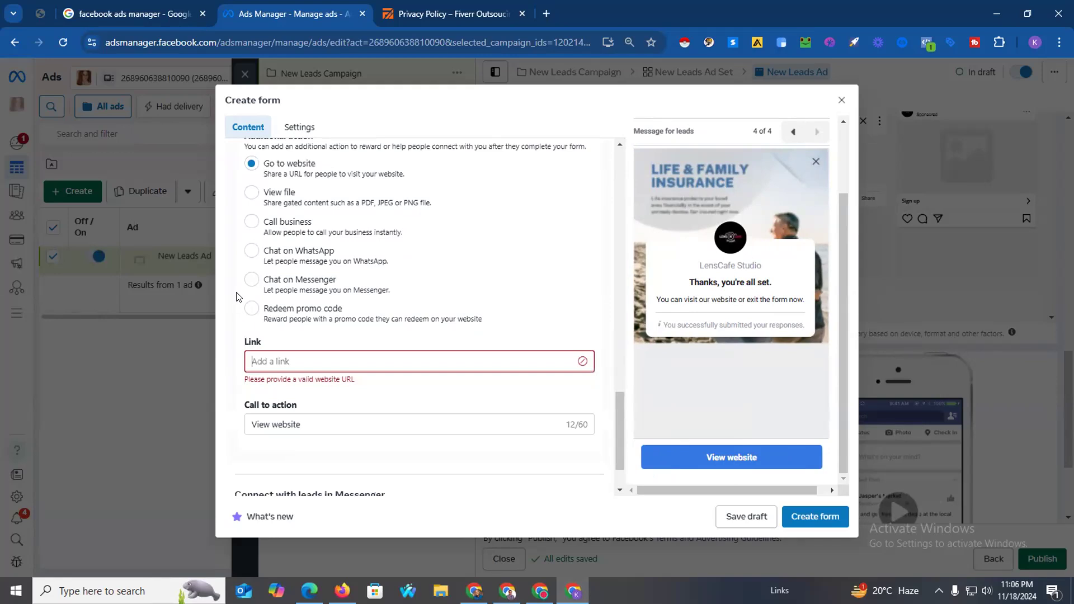
Try Chat on Messenger and Chat on WhatsApp as the additional action, checking the settings each one offers.
{"action": "left_click", "coordinate": [252, 279]}
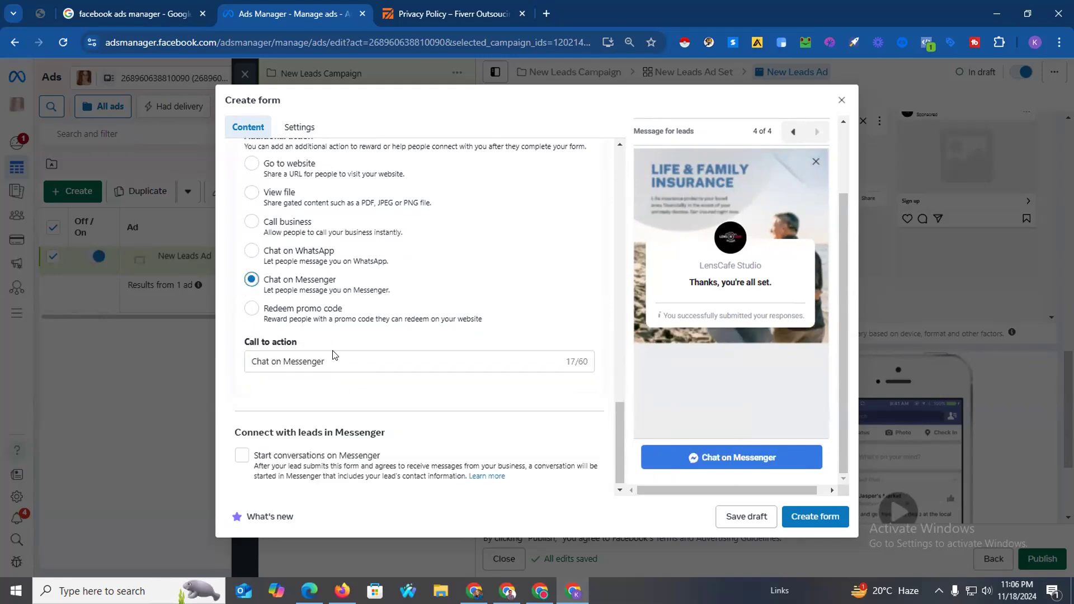
{"action": "scroll", "coordinate": [427, 361], "scroll_direction": "up", "scroll_amount": 1}
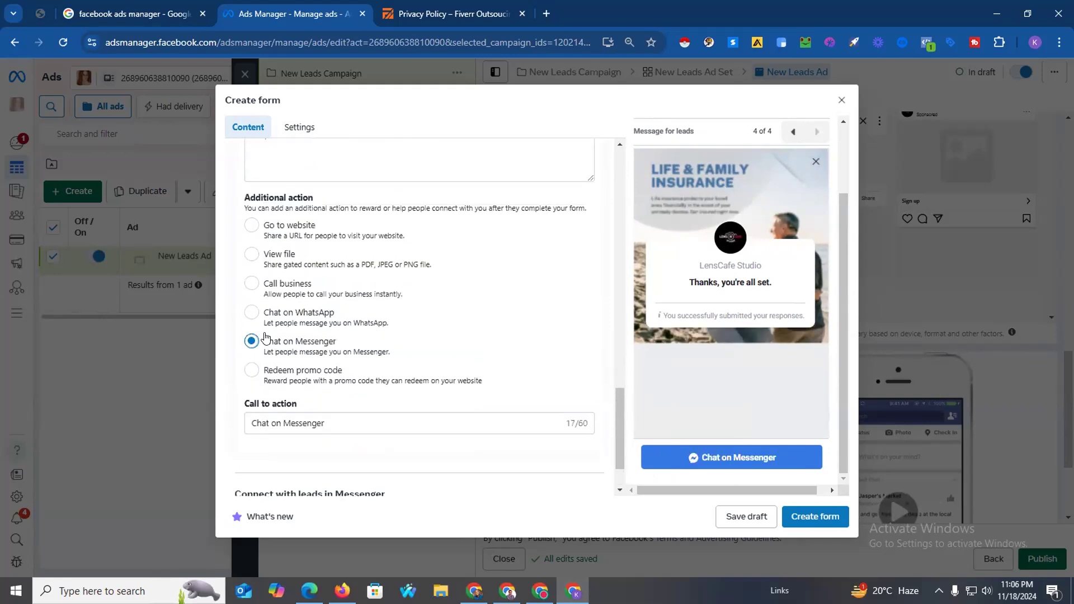
{"action": "scroll", "coordinate": [457, 323], "scroll_direction": "down", "scroll_amount": 1}
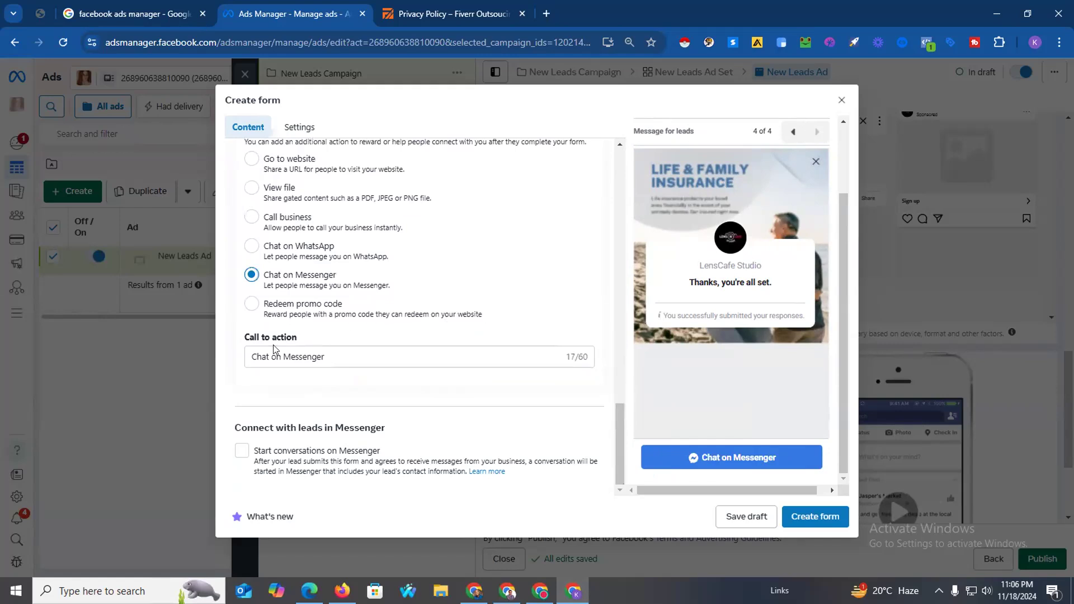
{"action": "scroll", "coordinate": [273, 344], "scroll_direction": "up", "scroll_amount": 1}
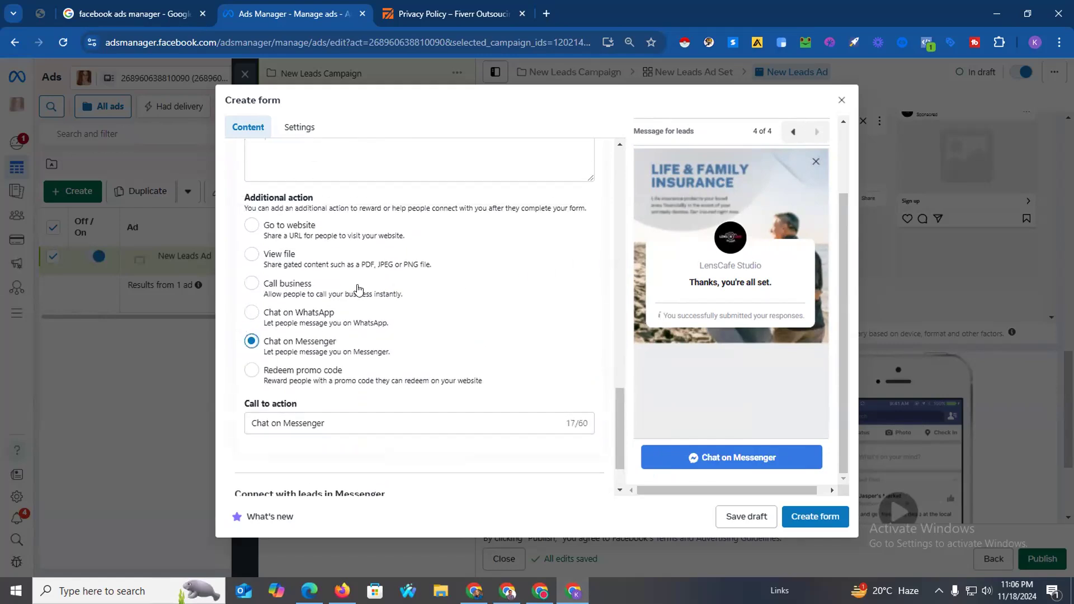
{"action": "left_click", "coordinate": [250, 312]}
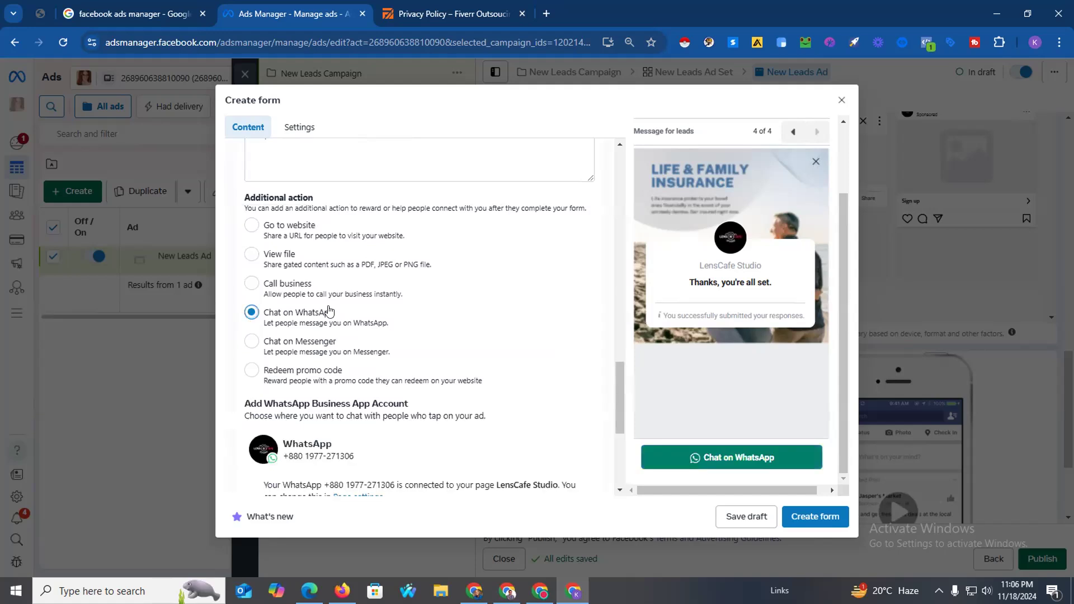
{"action": "scroll", "coordinate": [361, 318], "scroll_direction": "down", "scroll_amount": 2}
{"action": "scroll", "coordinate": [401, 318], "scroll_direction": "down", "scroll_amount": 2}
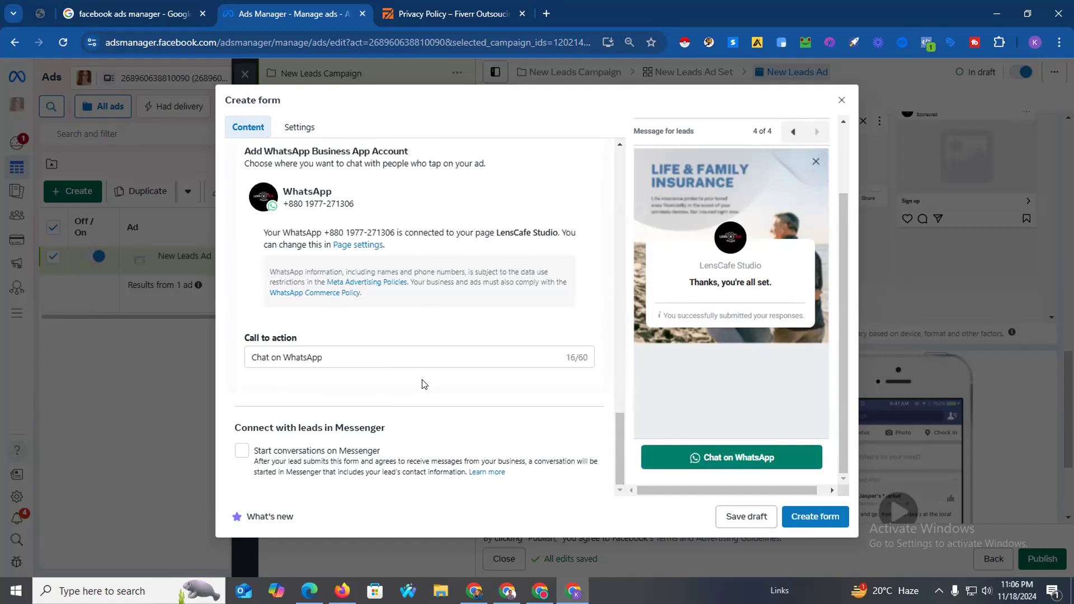
Enable starting conversations with leads on Messenger and set the additional action to Go to website.
{"action": "left_click", "coordinate": [242, 450]}
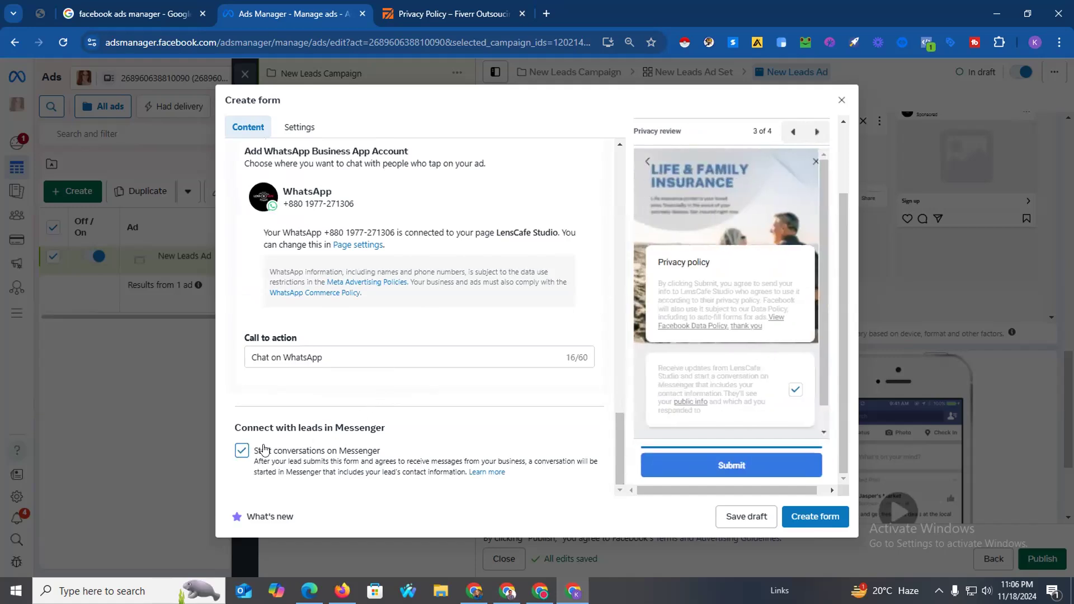
{"action": "scroll", "coordinate": [434, 359], "scroll_direction": "up", "scroll_amount": 4}
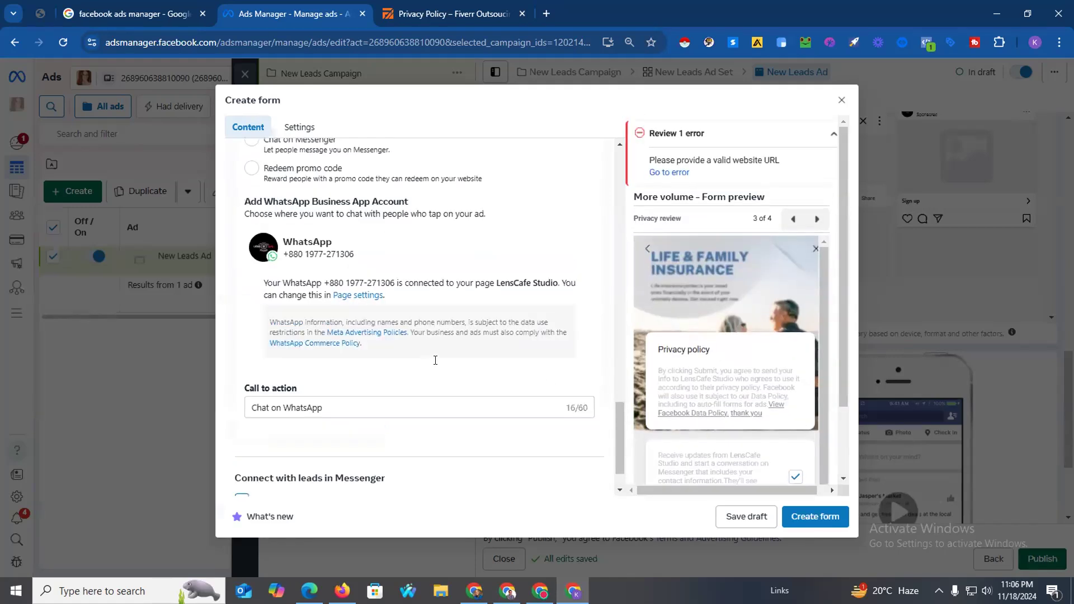
{"action": "scroll", "coordinate": [376, 283], "scroll_direction": "up", "scroll_amount": 3}
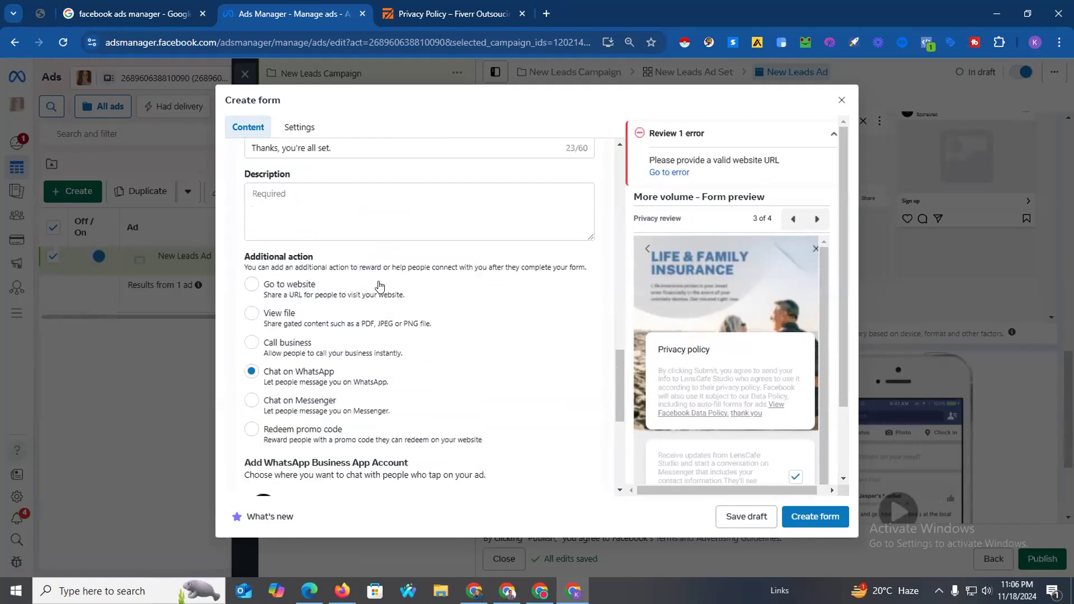
{"action": "left_click", "coordinate": [251, 308]}
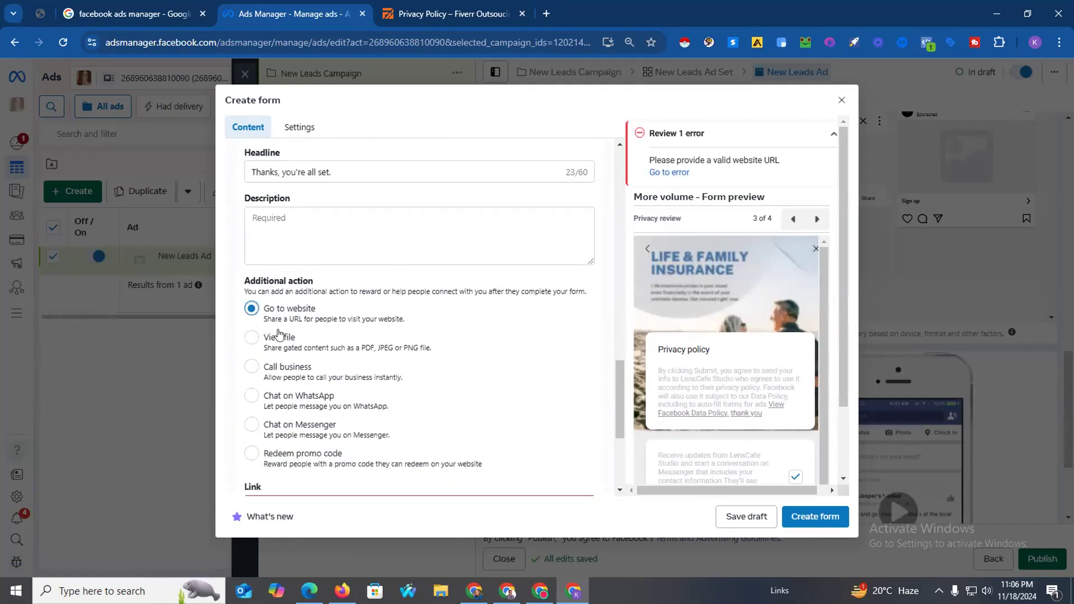
{"action": "scroll", "coordinate": [308, 351], "scroll_direction": "down", "scroll_amount": 3}
{"action": "left_click", "coordinate": [291, 305]}
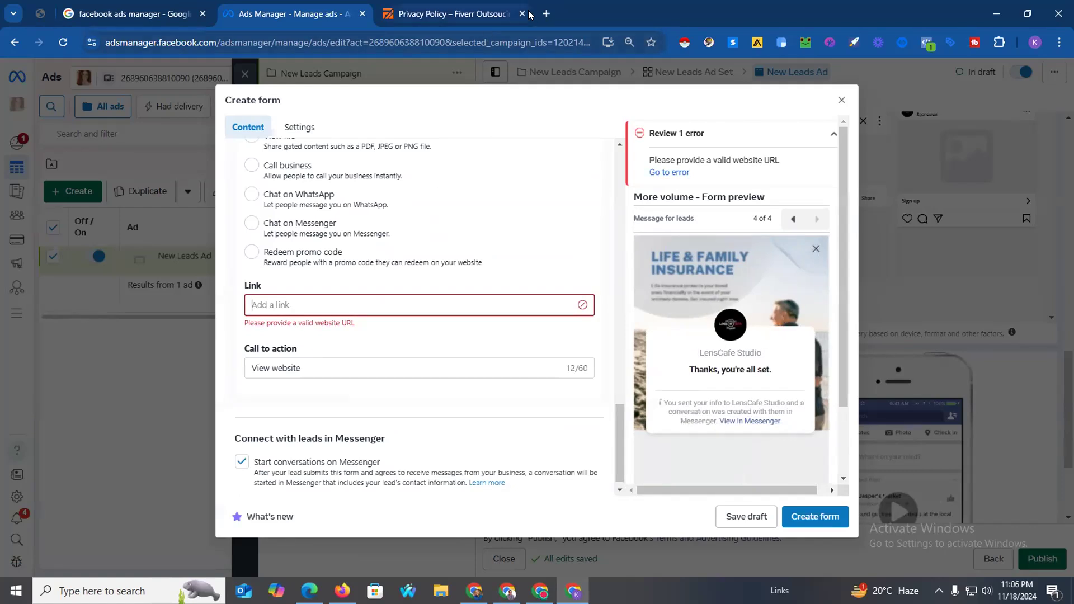
{"action": "left_click", "coordinate": [477, 11]}
{"action": "left_click", "coordinate": [823, 131]}
{"action": "left_click", "coordinate": [249, 39]}
{"action": "key", "text": "ctrl+c"}
{"action": "left_click", "coordinate": [284, 13]}
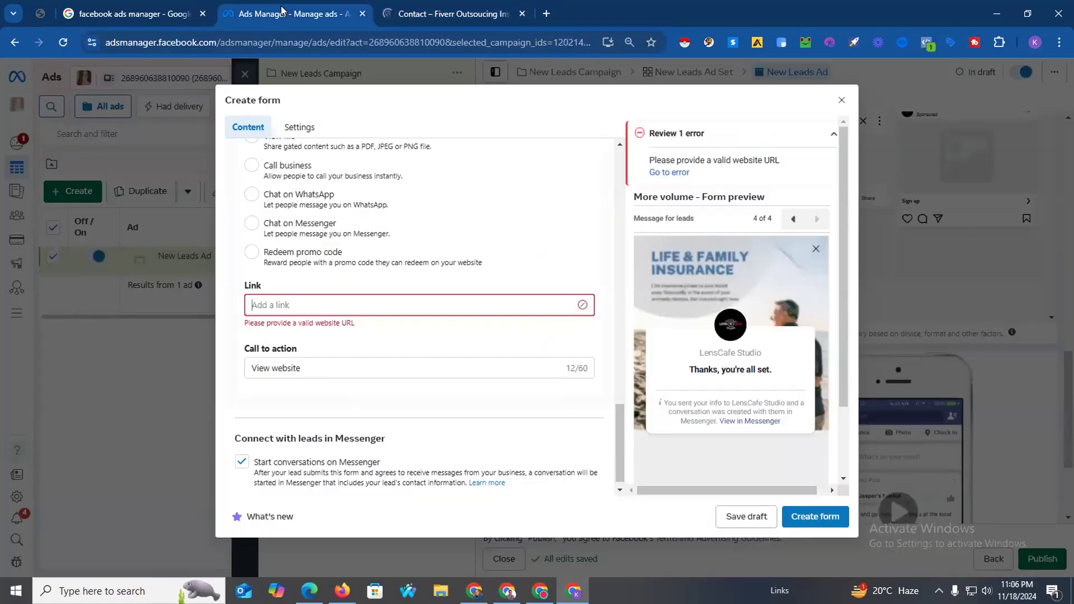
{"action": "left_click", "coordinate": [269, 304]}
{"action": "key", "text": "ctrl+v"}
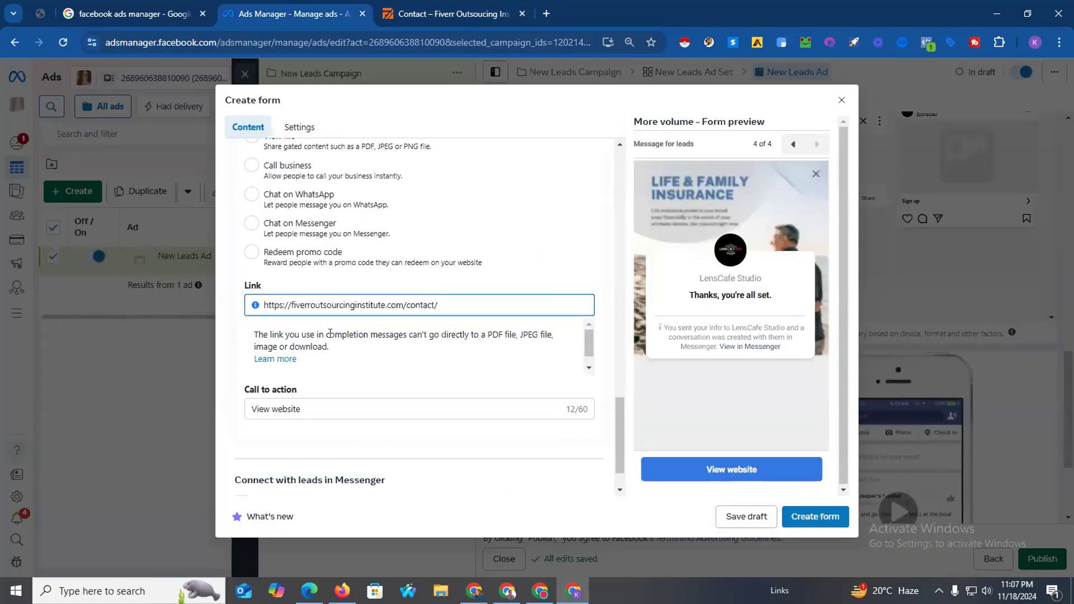
Set the completion message's call to action to "Sign Up" and try to create the form.
{"action": "scroll", "coordinate": [363, 350], "scroll_direction": "down", "scroll_amount": 1}
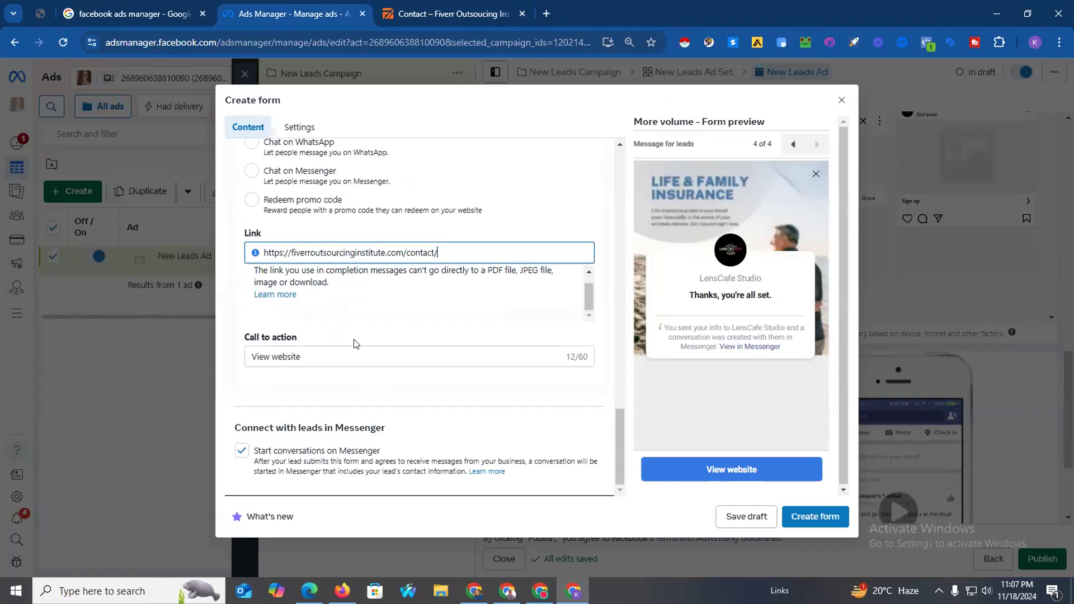
{"action": "double_click", "coordinate": [306, 355]}
{"action": "left_click", "coordinate": [483, 332]}
{"action": "scroll", "coordinate": [510, 273], "scroll_direction": "up", "scroll_amount": 9}
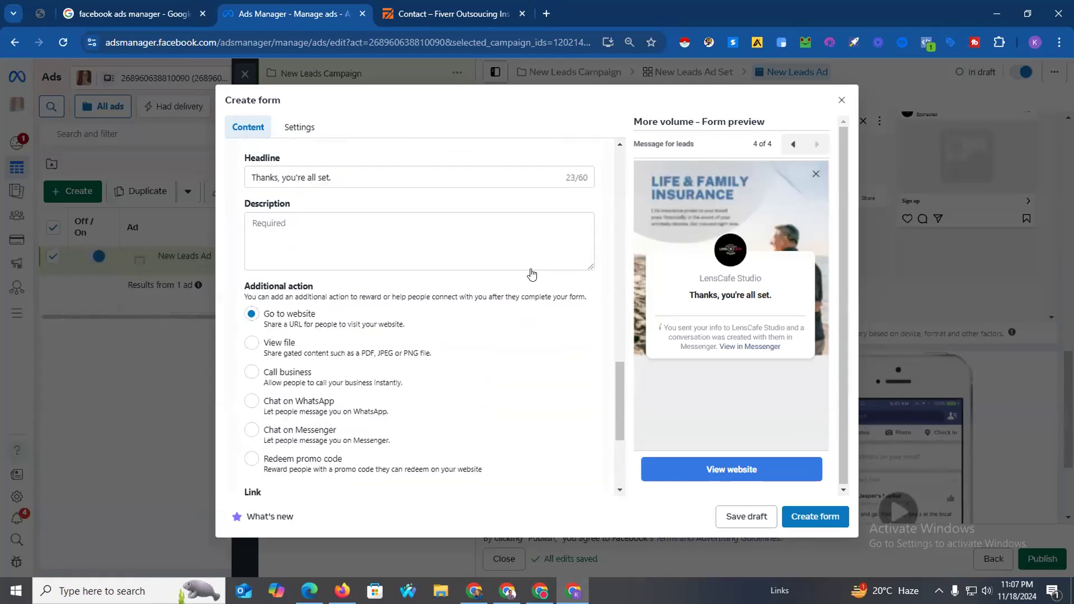
{"action": "scroll", "coordinate": [511, 273], "scroll_direction": "up", "scroll_amount": 5}
{"action": "scroll", "coordinate": [506, 271], "scroll_direction": "down", "scroll_amount": 10}
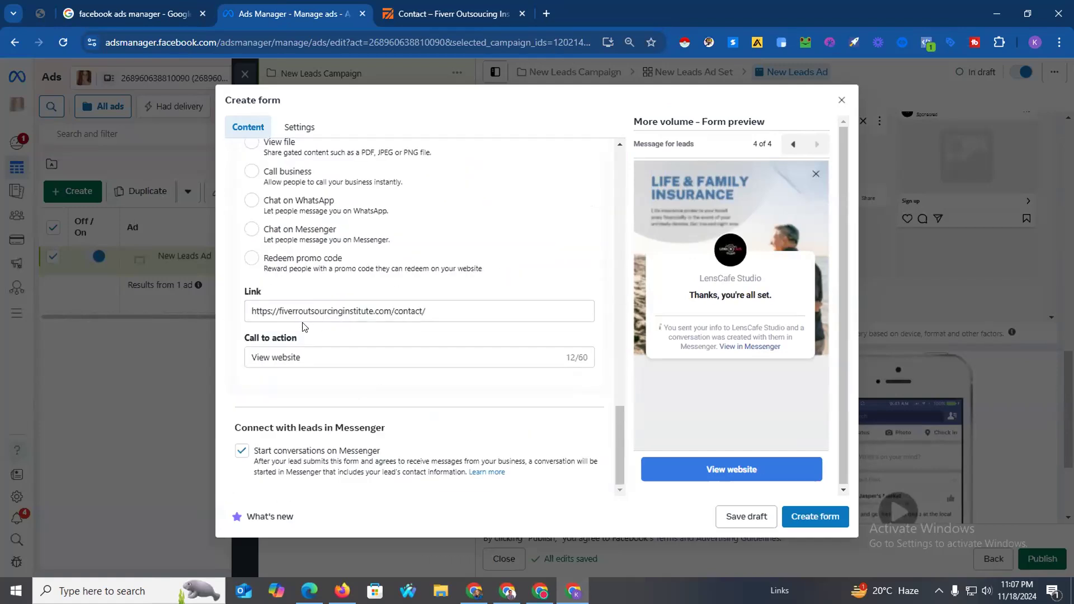
{"action": "triple_click", "coordinate": [344, 359]}
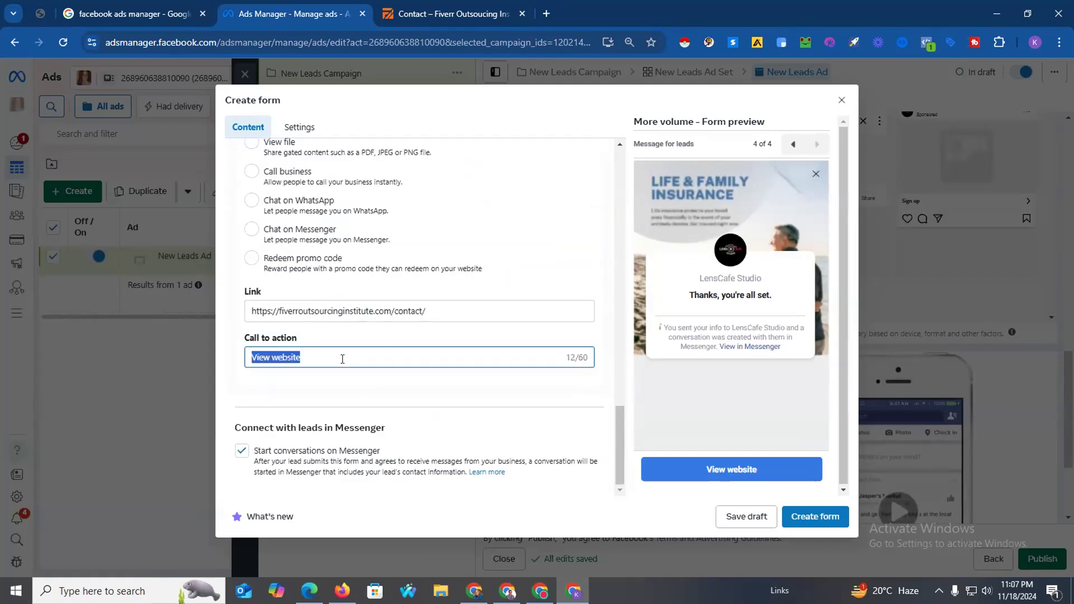
{"action": "type", "text": "Sign Up"}
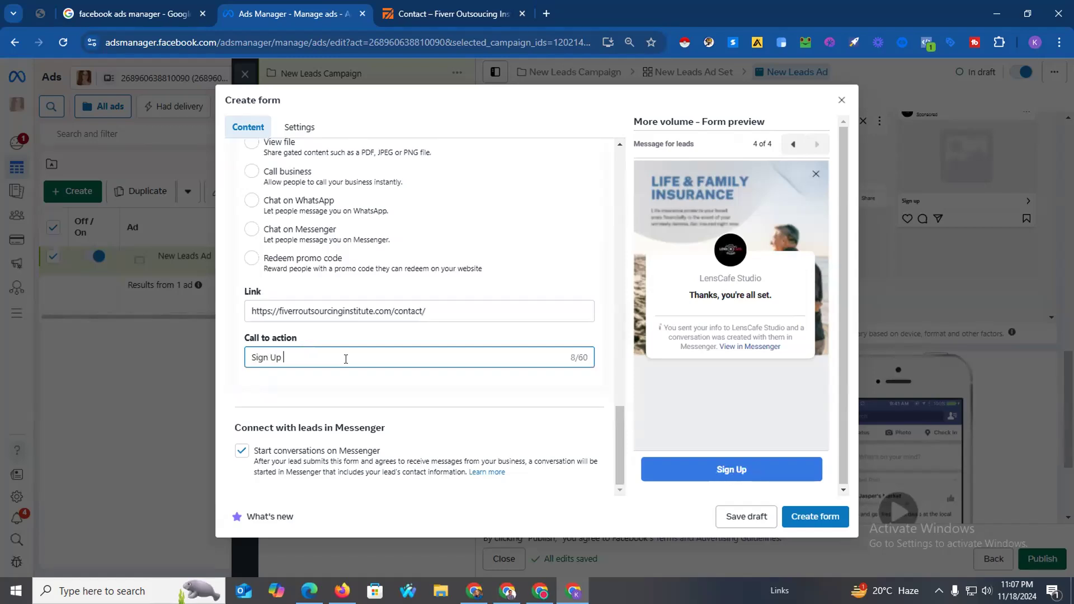
{"action": "left_click", "coordinate": [811, 520]}
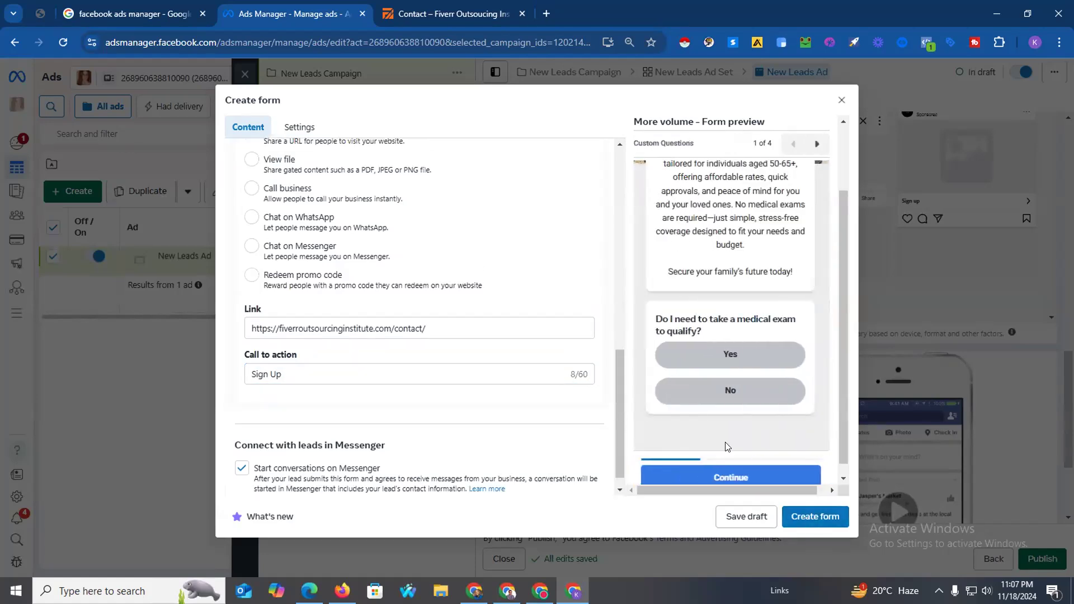
Fill in the Message for leads description with "Our Team will contact with you within 24 hours".
{"action": "scroll", "coordinate": [618, 386], "scroll_direction": "up", "scroll_amount": 2}
{"action": "scroll", "coordinate": [695, 364], "scroll_direction": "up", "scroll_amount": 2}
{"action": "scroll", "coordinate": [471, 331], "scroll_direction": "up", "scroll_amount": 4}
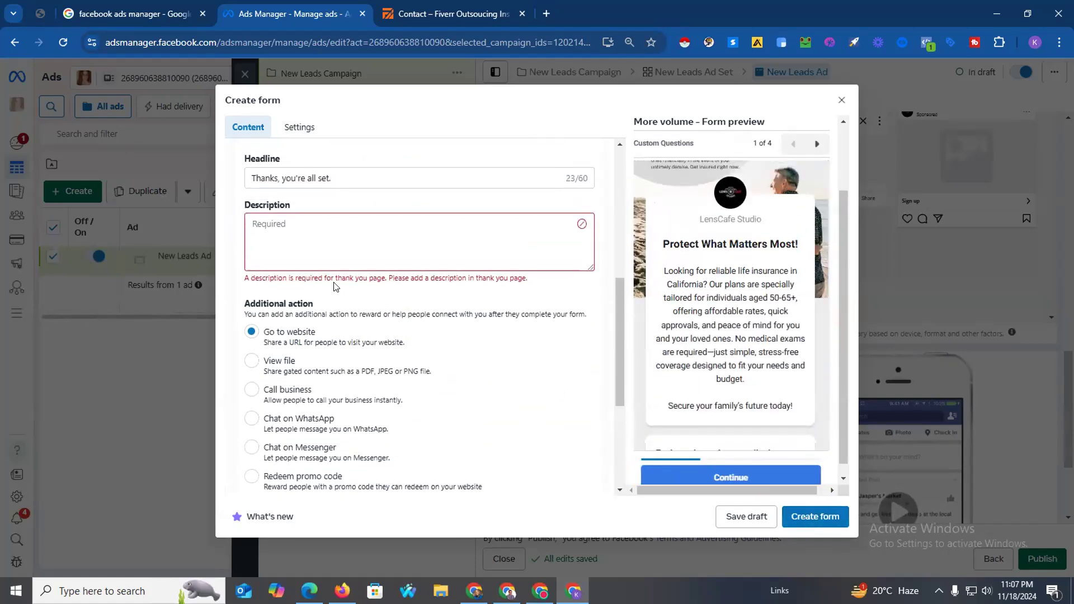
{"action": "left_click", "coordinate": [290, 364]}
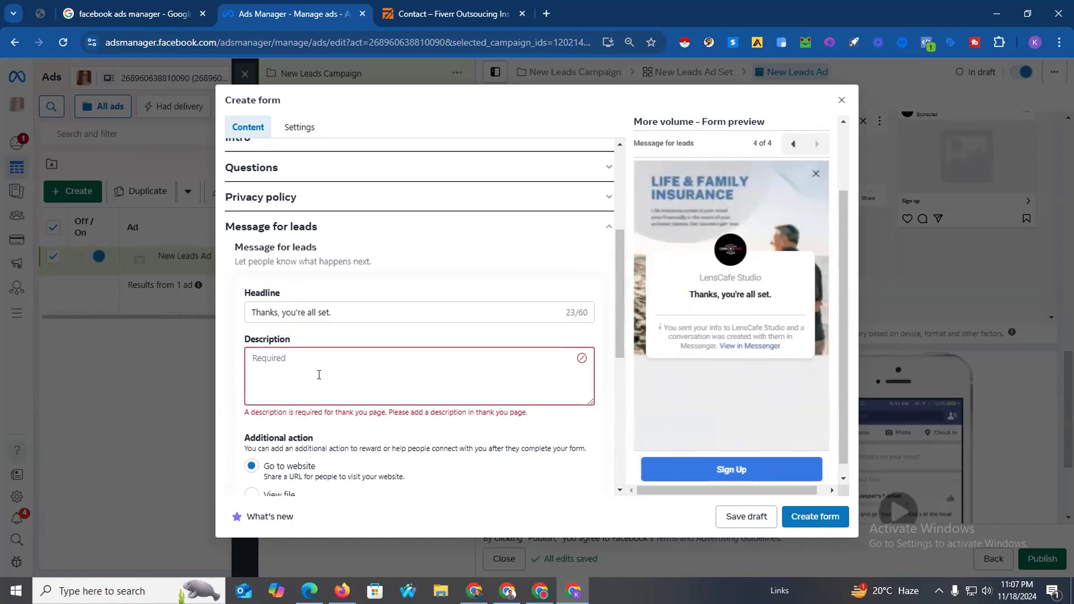
{"action": "scroll", "coordinate": [321, 374], "scroll_direction": "down", "scroll_amount": 1}
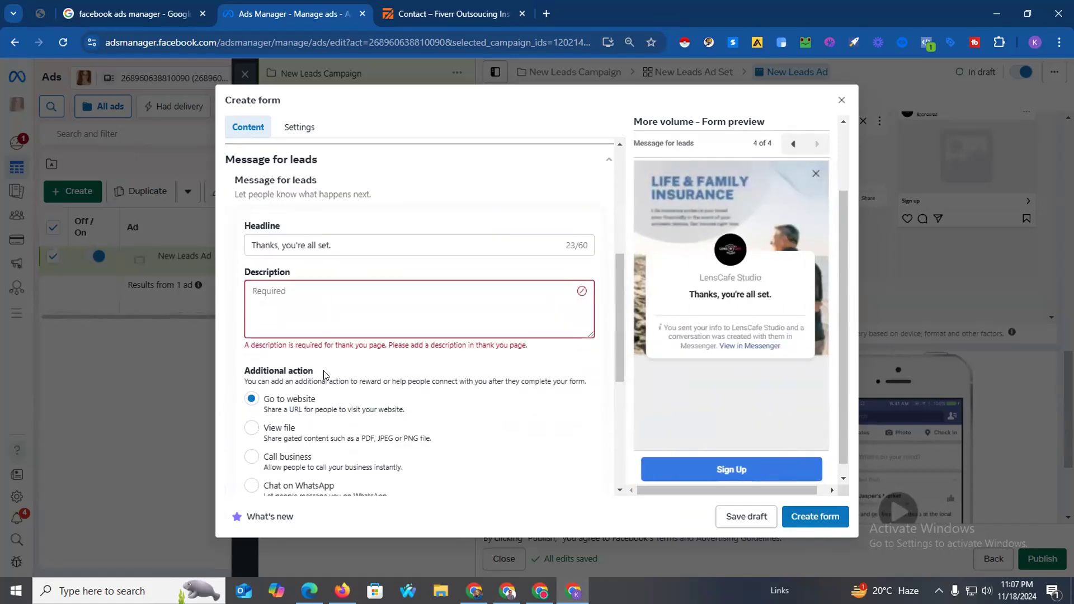
{"action": "type", "text": "Plea"}
{"action": "key", "text": "BackSpace"}
{"action": "key", "text": "BackSpace"}
{"action": "key", "text": "BackSpace"}
{"action": "key", "text": "BackSpace"}
{"action": "type", "text": "Our Te"}
{"action": "type", "text": "a,"}
{"action": "key", "text": "BackSpace"}
{"action": "key", "text": "BackSpace"}
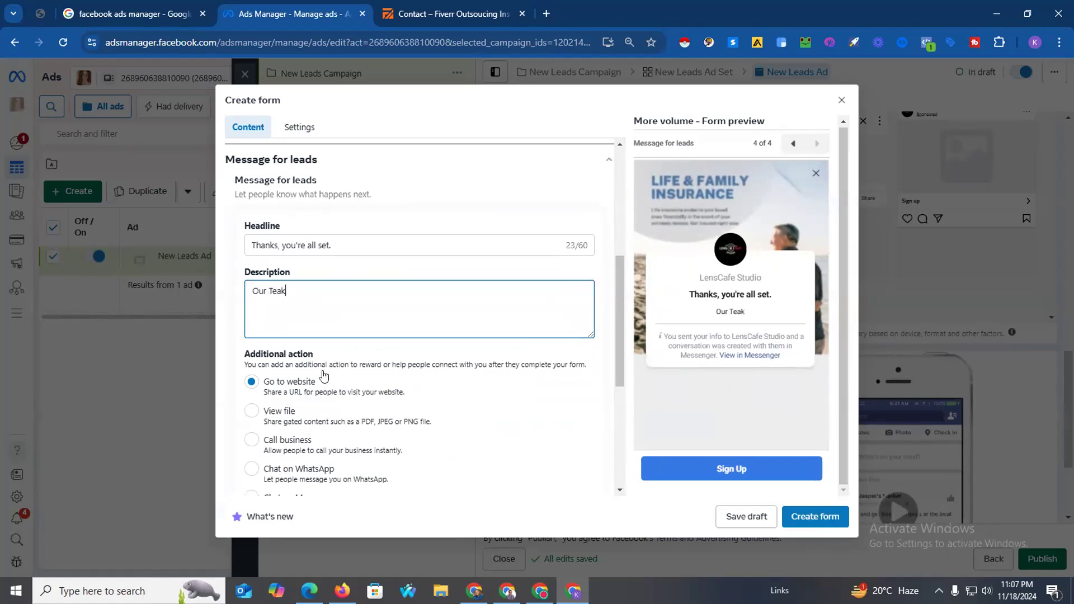
{"action": "type", "text": "m will contact "}
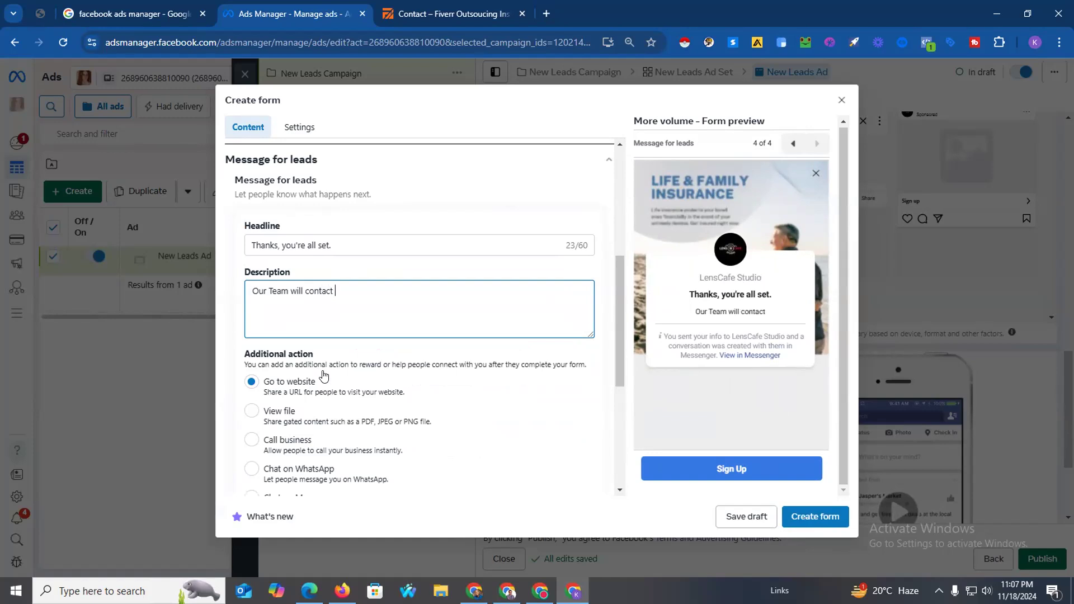
{"action": "type", "text": "with you withi"}
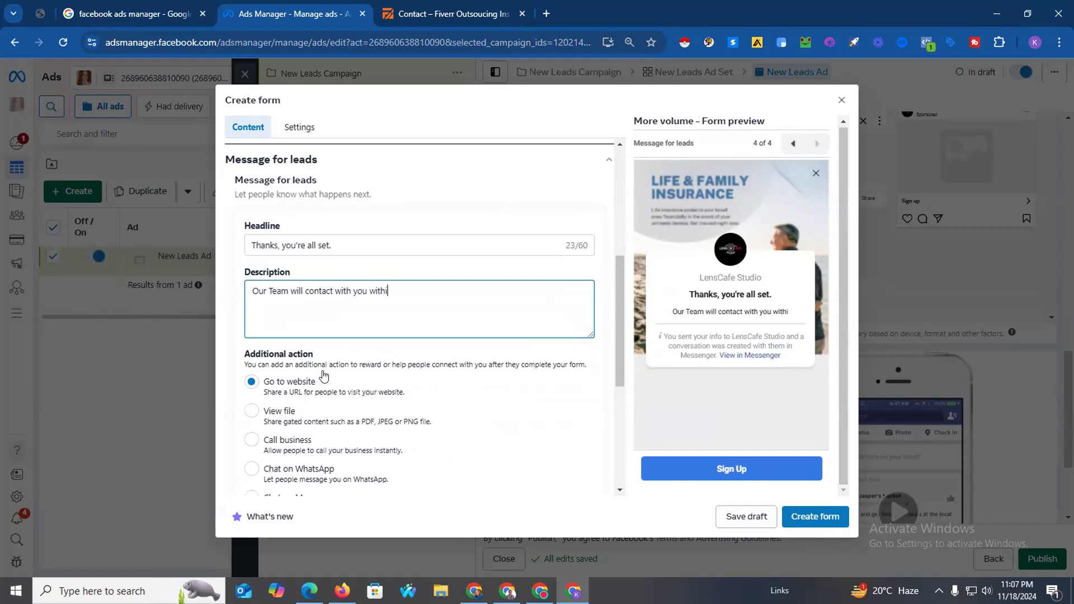
{"action": "type", "text": "n 24 hours"}
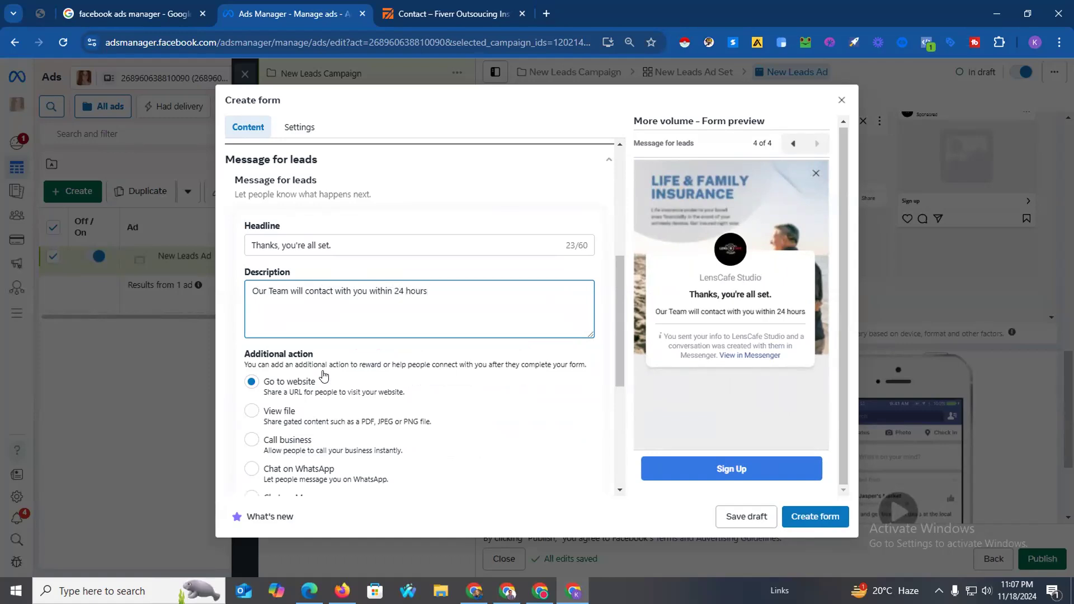
Create the life insurance instant form and review the ad's tracking, ad setup and format settings.
{"action": "scroll", "coordinate": [417, 413], "scroll_direction": "down", "scroll_amount": 5}
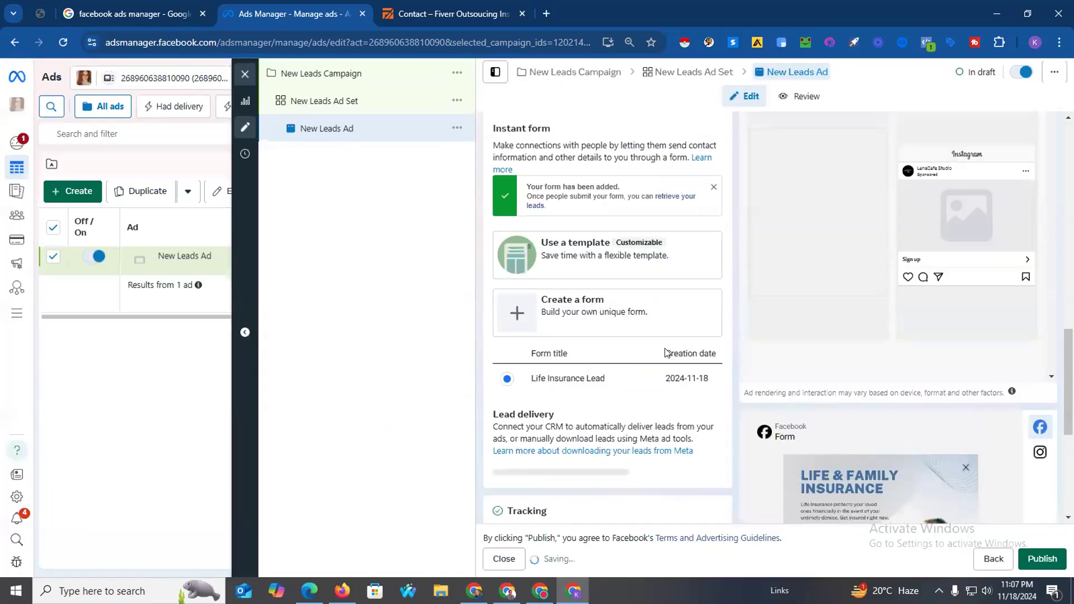
{"action": "scroll", "coordinate": [665, 352], "scroll_direction": "down", "scroll_amount": 5}
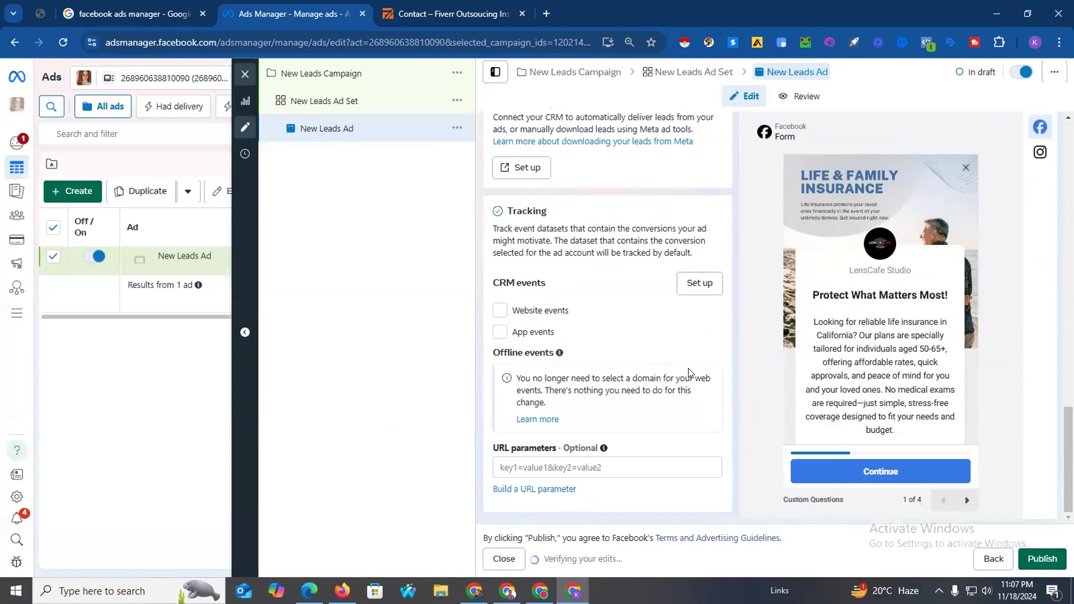
{"action": "scroll", "coordinate": [637, 361], "scroll_direction": "up", "scroll_amount": 15}
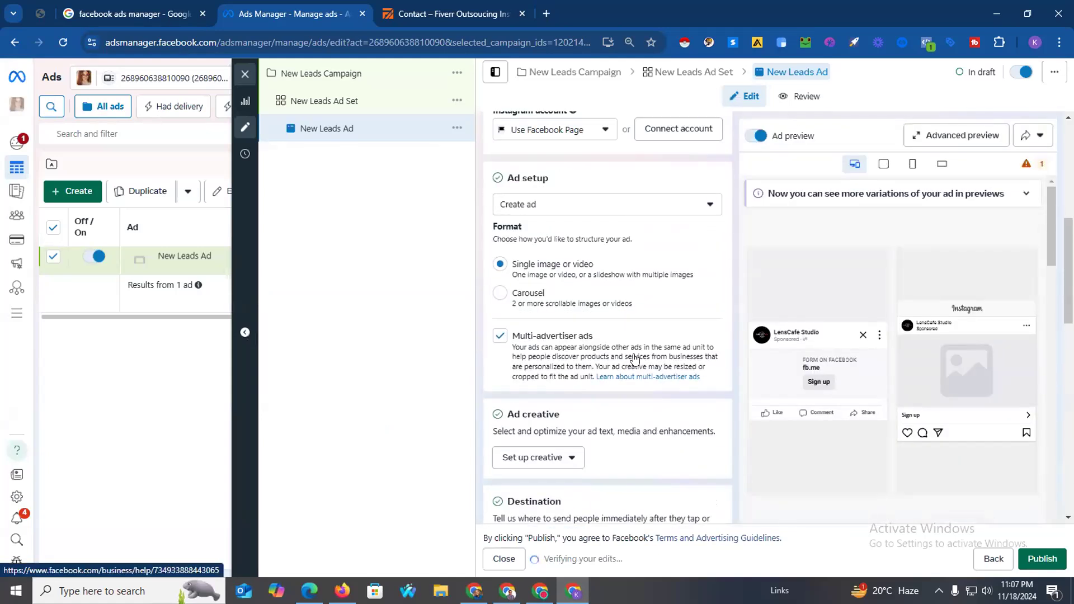
{"action": "scroll", "coordinate": [616, 353], "scroll_direction": "up", "scroll_amount": 6}
{"action": "scroll", "coordinate": [561, 336], "scroll_direction": "down", "scroll_amount": 3}
{"action": "scroll", "coordinate": [561, 336], "scroll_direction": "down", "scroll_amount": 3}
{"action": "left_click", "coordinate": [557, 245]}
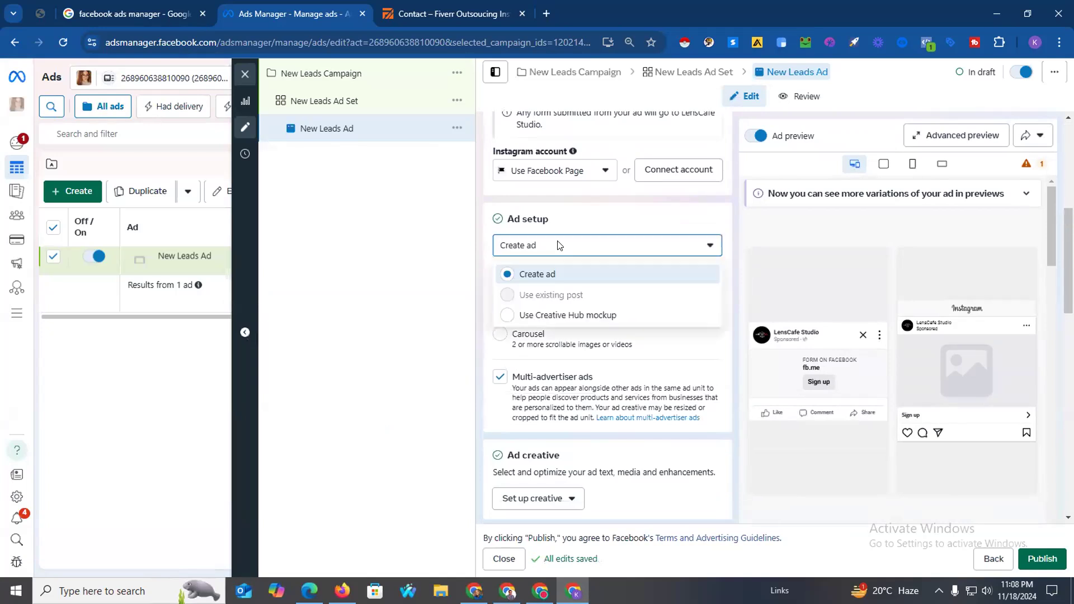
{"action": "left_click", "coordinate": [457, 283]}
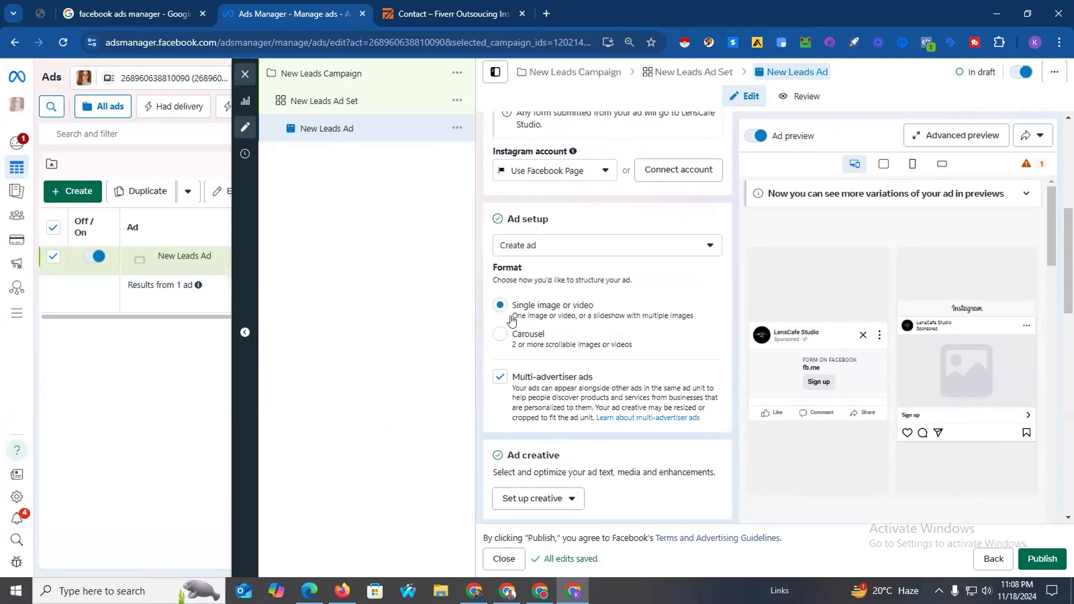
Start setting up the creative for New Leads Ad as an image ad, beginning with its primary text.
{"action": "scroll", "coordinate": [533, 319], "scroll_direction": "down", "scroll_amount": 6}
{"action": "left_click", "coordinate": [554, 231]}
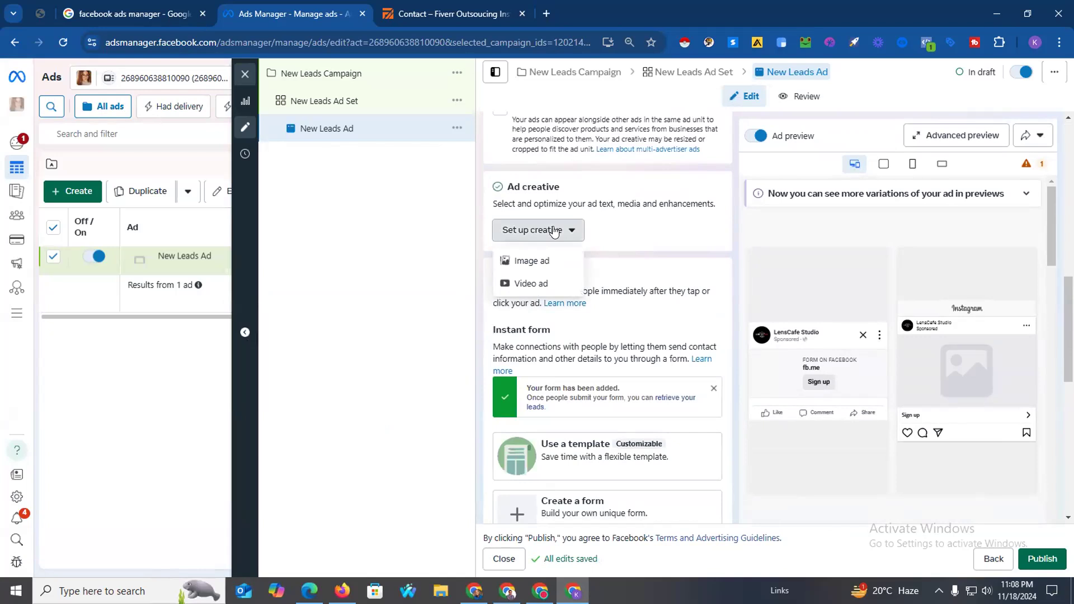
{"action": "left_click", "coordinate": [541, 263]}
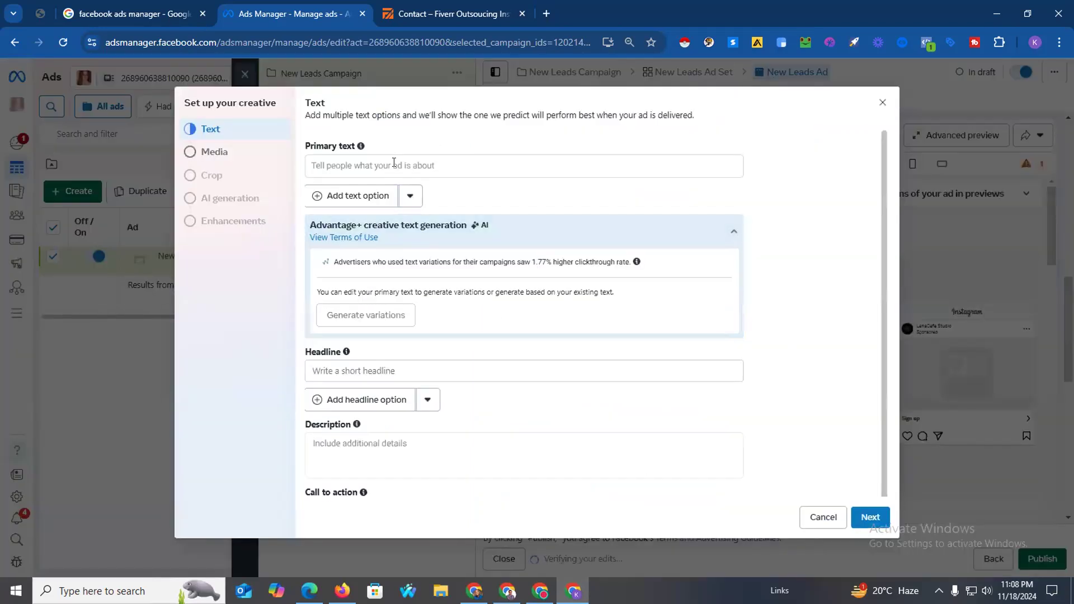
{"action": "left_click", "coordinate": [361, 168]}
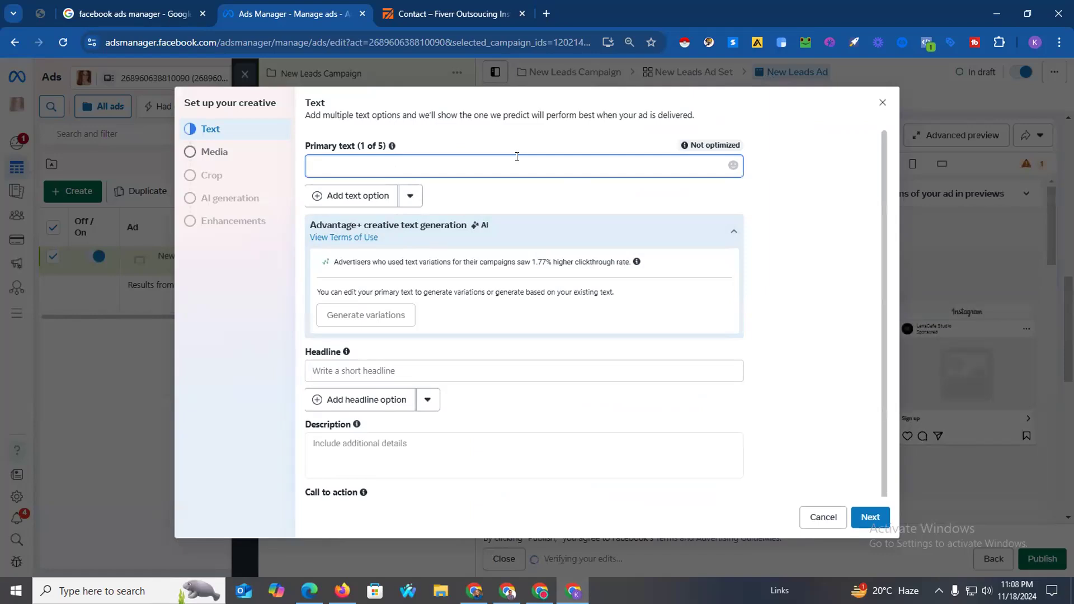
Switch to the life insurance conversation in ChatGPT and send the prompt "Write an facebook ads copy using previous info".
{"action": "left_click", "coordinate": [343, 591]}
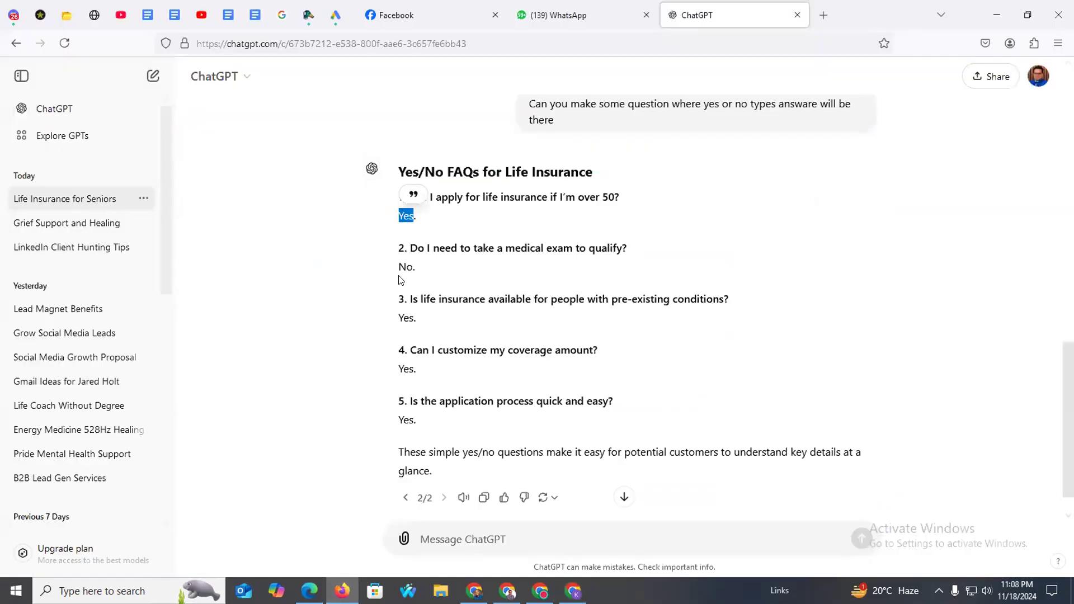
{"action": "scroll", "coordinate": [400, 280], "scroll_direction": "up", "scroll_amount": 12}
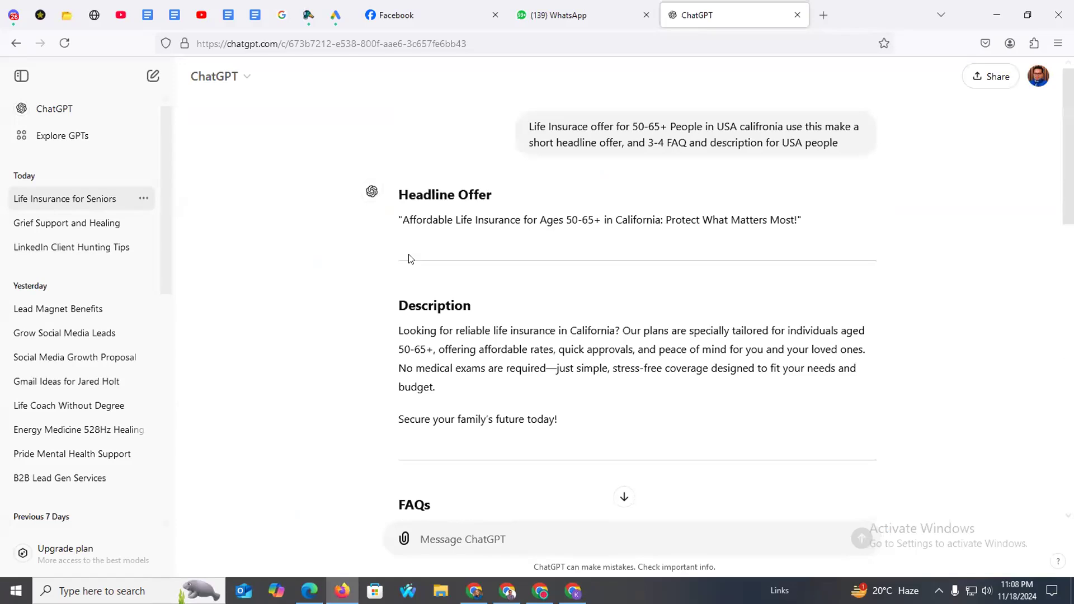
{"action": "scroll", "coordinate": [430, 267], "scroll_direction": "down", "scroll_amount": 10}
{"action": "left_click", "coordinate": [470, 536]}
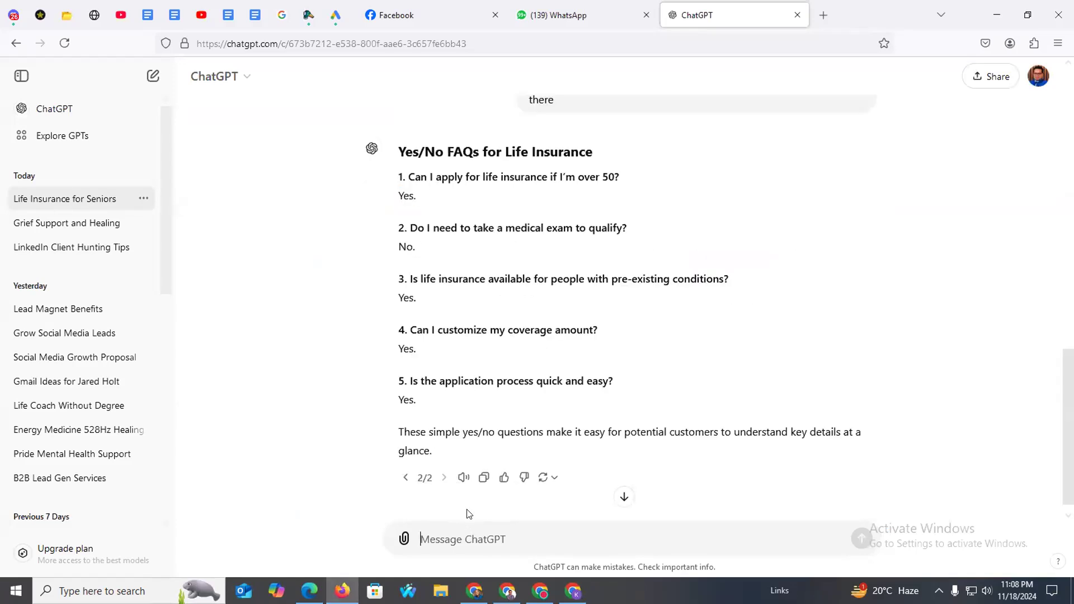
{"action": "type", "text": "Write an"}
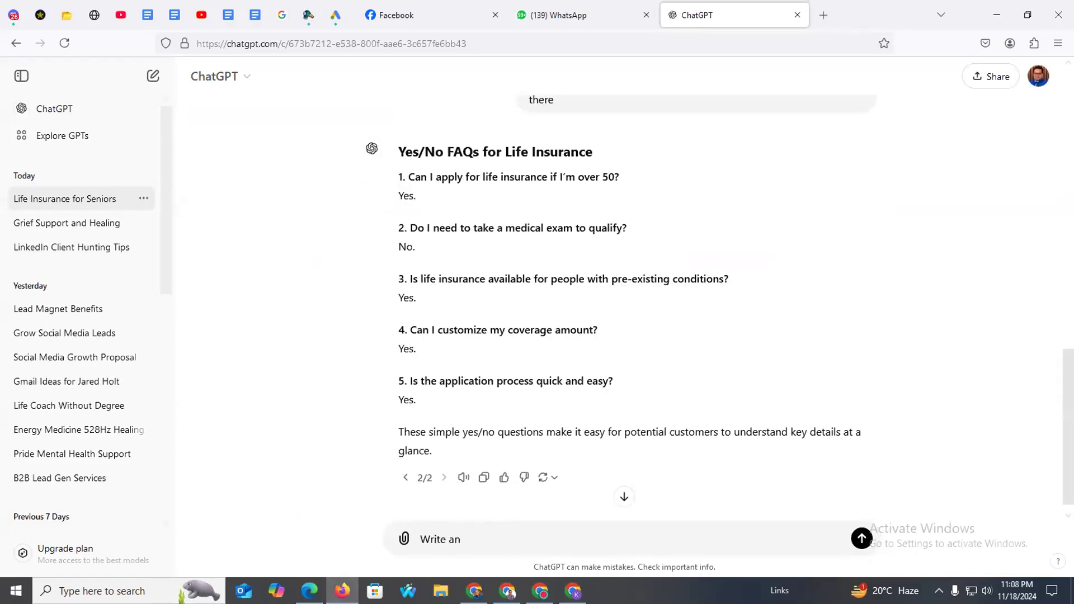
{"action": "type", "text": " facebook ads copy u"}
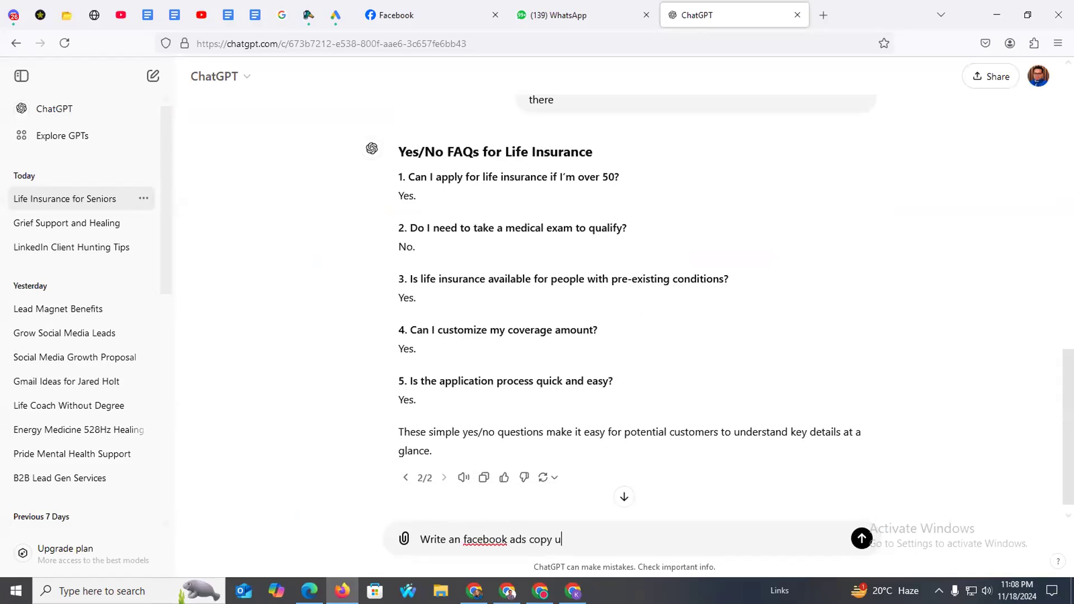
{"action": "type", "text": "sign"}
{"action": "key", "text": "Return"}
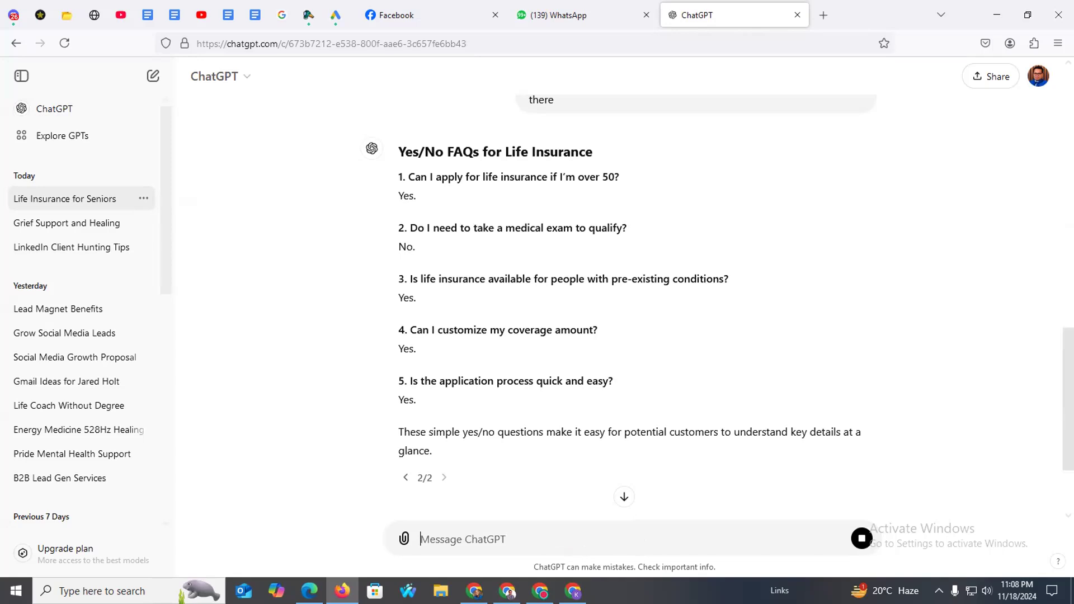
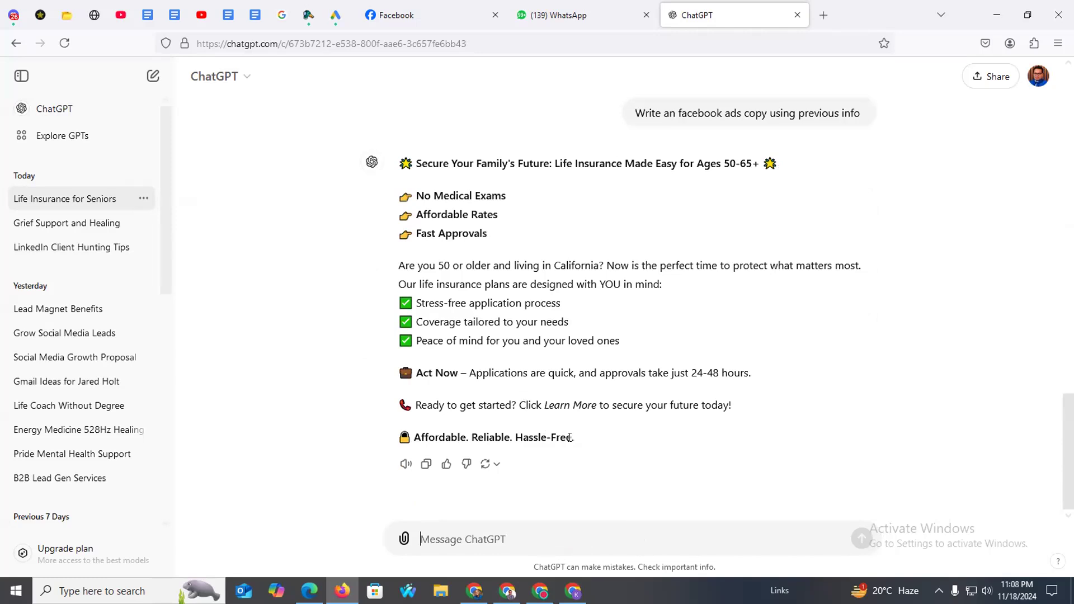
Copy the generated ad text from "Secure Your Family's Future" through "secure your future today!" and paste it as the ad's primary text in Ads Manager.
{"action": "left_click_drag", "start_coordinate": [732, 407], "coordinate": [397, 163]}
{"action": "key", "text": "ctrl+c"}
{"action": "left_click", "coordinate": [573, 591]}
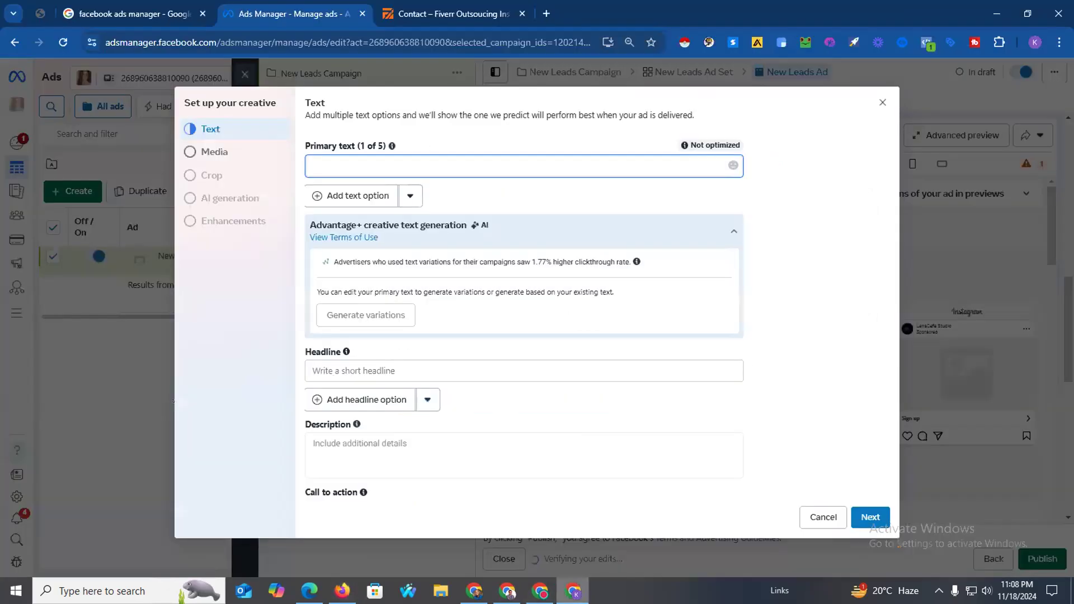
{"action": "key", "text": "ctrl+v"}
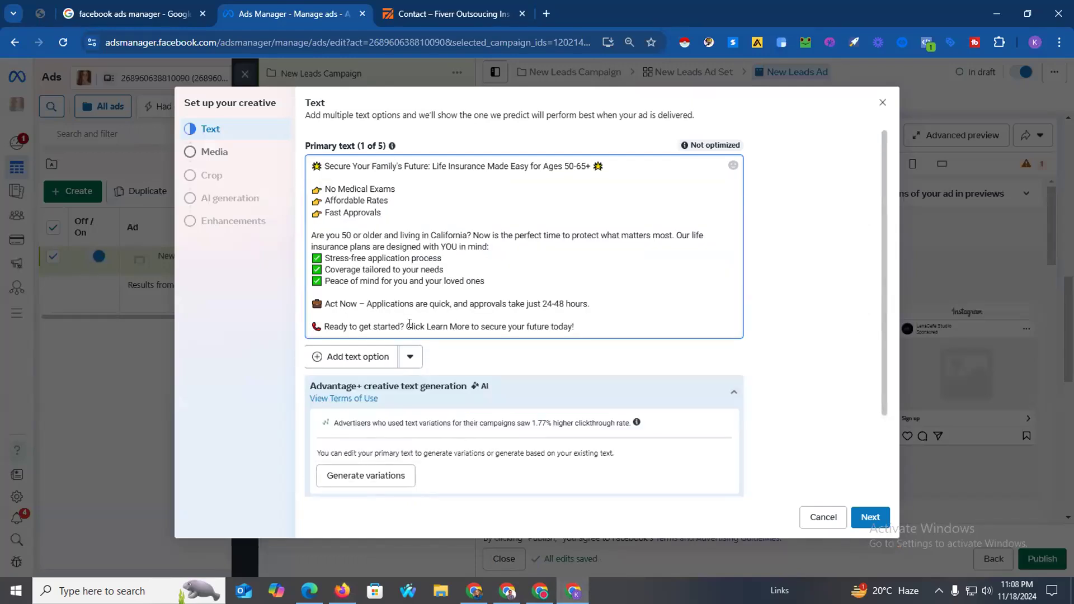
Replace "Learn More" with "Sign Up" in the last line of the primary text.
{"action": "left_click_drag", "start_coordinate": [427, 326], "coordinate": [463, 326]}
{"action": "type", "text": "Sign U"}
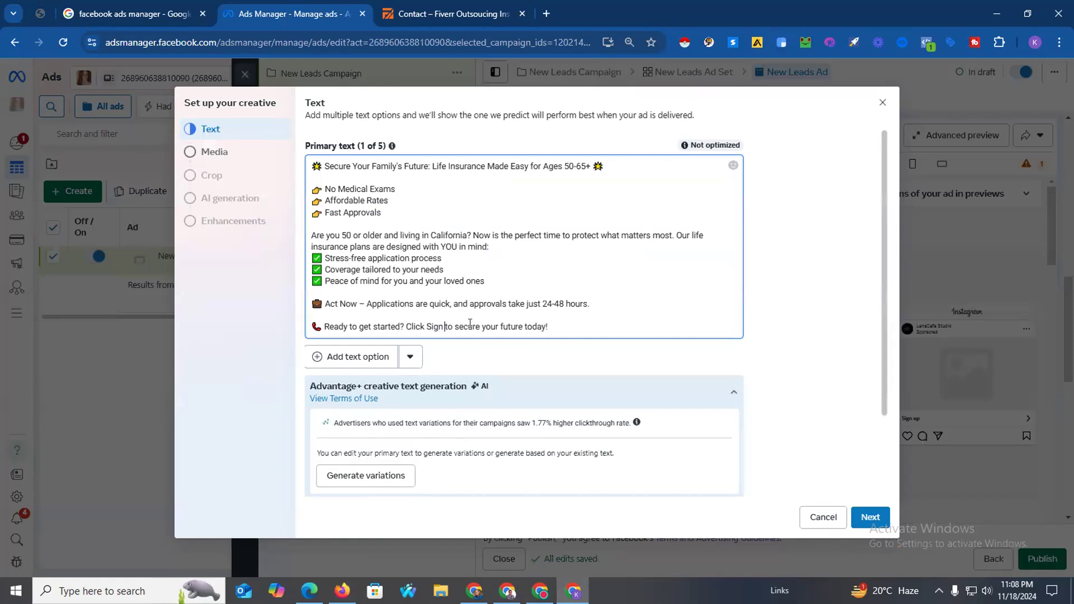
{"action": "type", "text": "p"}
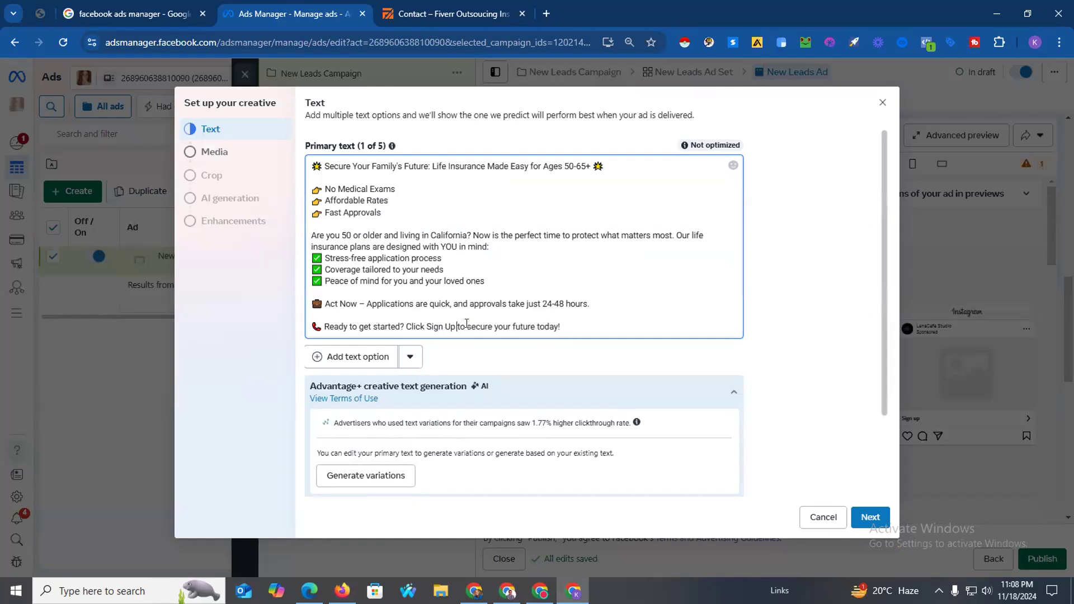
Select the tagline "Affordable. Reliable. Hassle-Free." in ChatGPT as a possible headline and return to Ads Manager.
{"action": "scroll", "coordinate": [386, 269], "scroll_direction": "down", "scroll_amount": 4}
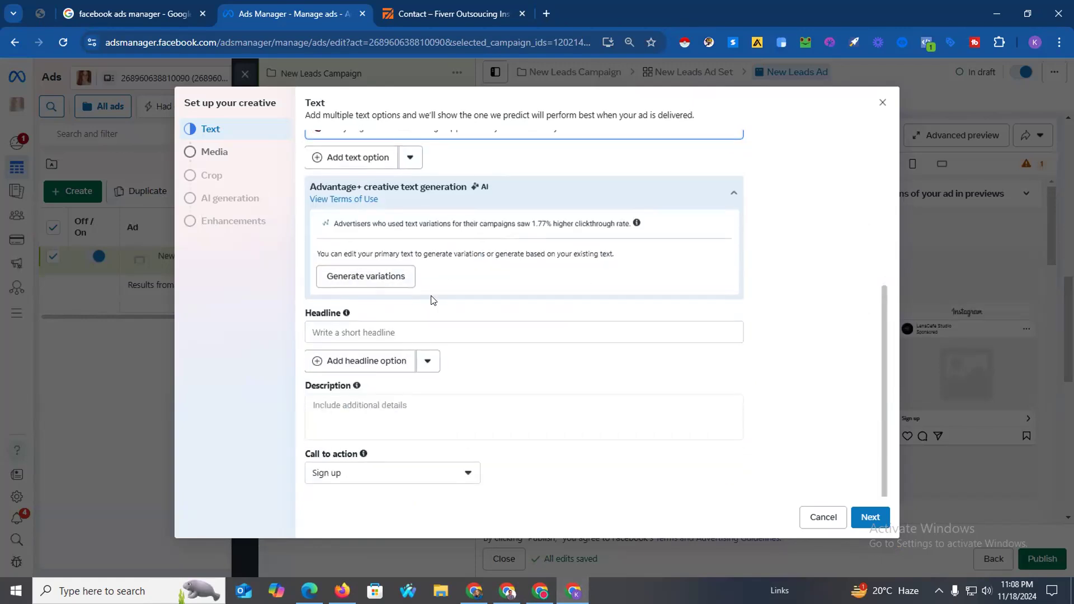
{"action": "left_click", "coordinate": [394, 333]}
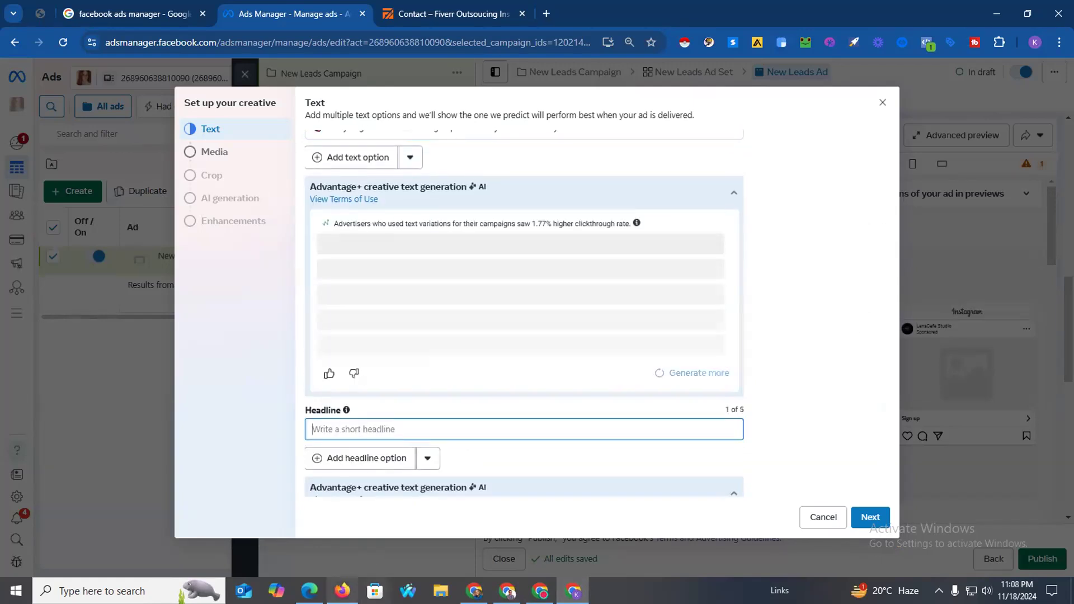
{"action": "left_click", "coordinate": [343, 591]}
{"action": "left_click", "coordinate": [425, 431]}
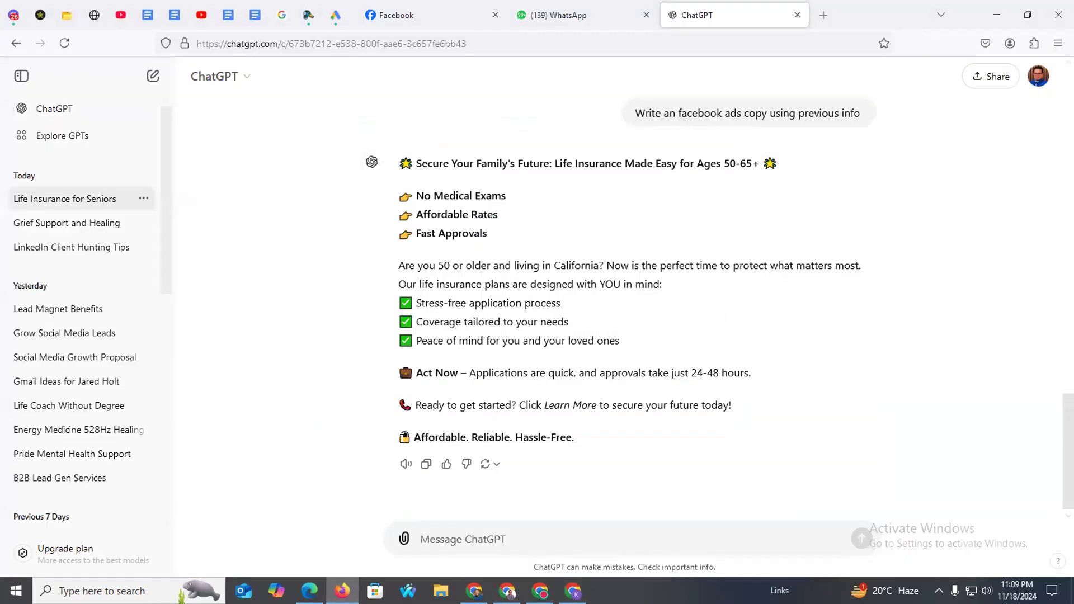
{"action": "left_click_drag", "start_coordinate": [398, 437], "coordinate": [571, 436]}
{"action": "left_click", "coordinate": [343, 591]}
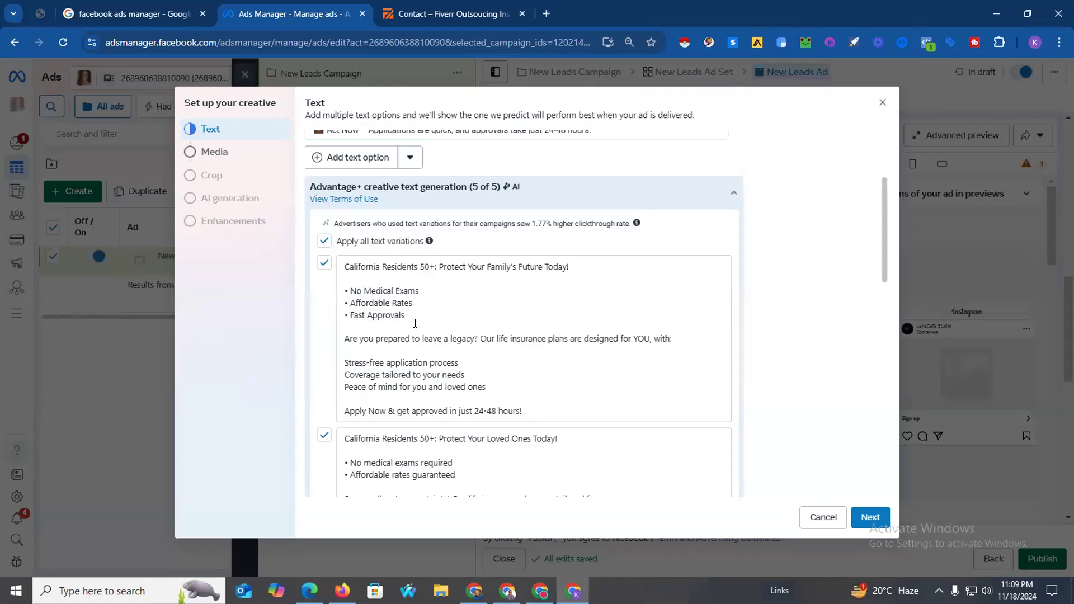
Use the suggested text "Protect Your Family's Future" as the ad's headline and continue to media selection.
{"action": "scroll", "coordinate": [415, 324], "scroll_direction": "down", "scroll_amount": 15}
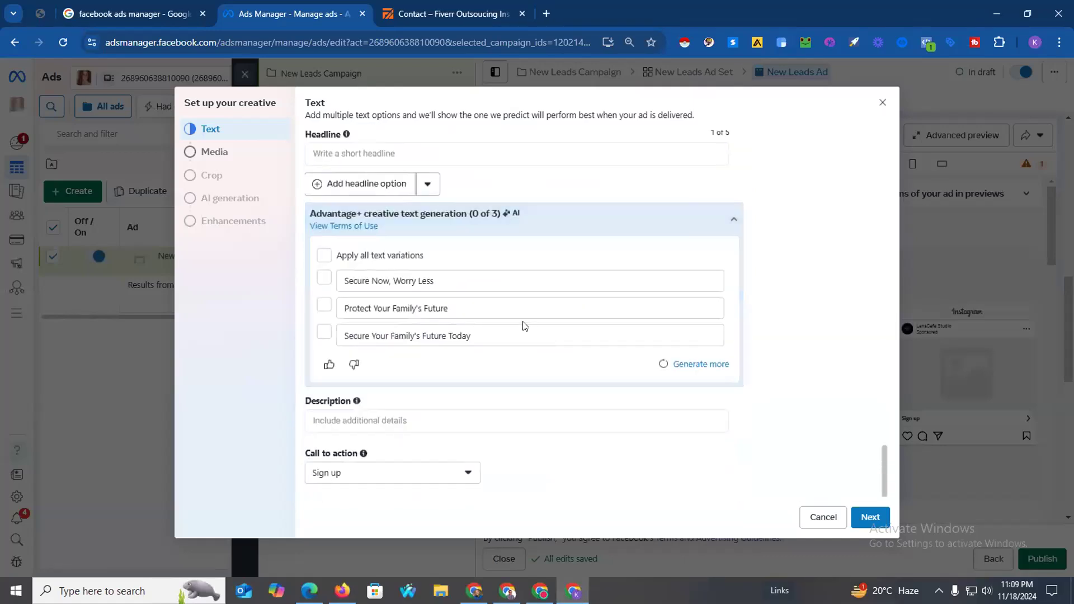
{"action": "scroll", "coordinate": [525, 326], "scroll_direction": "up", "scroll_amount": 1}
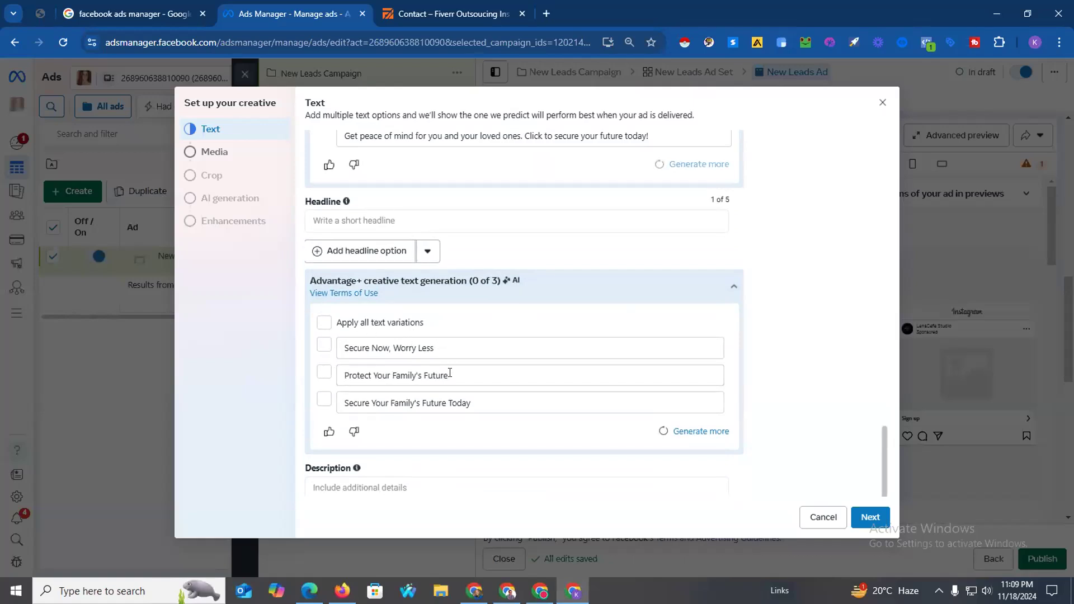
{"action": "left_click_drag", "start_coordinate": [450, 373], "coordinate": [346, 373]}
{"action": "left_click", "coordinate": [359, 217]}
{"action": "type", "text": "Protect Your Family's Future"}
{"action": "scroll", "coordinate": [757, 278], "scroll_direction": "down", "scroll_amount": 1}
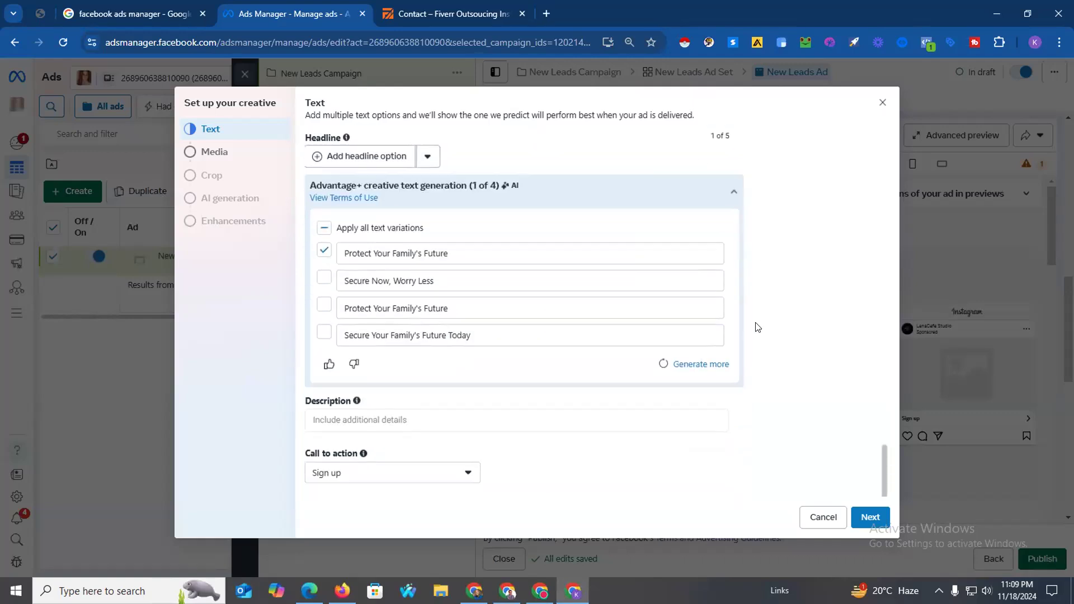
{"action": "left_click", "coordinate": [869, 515]}
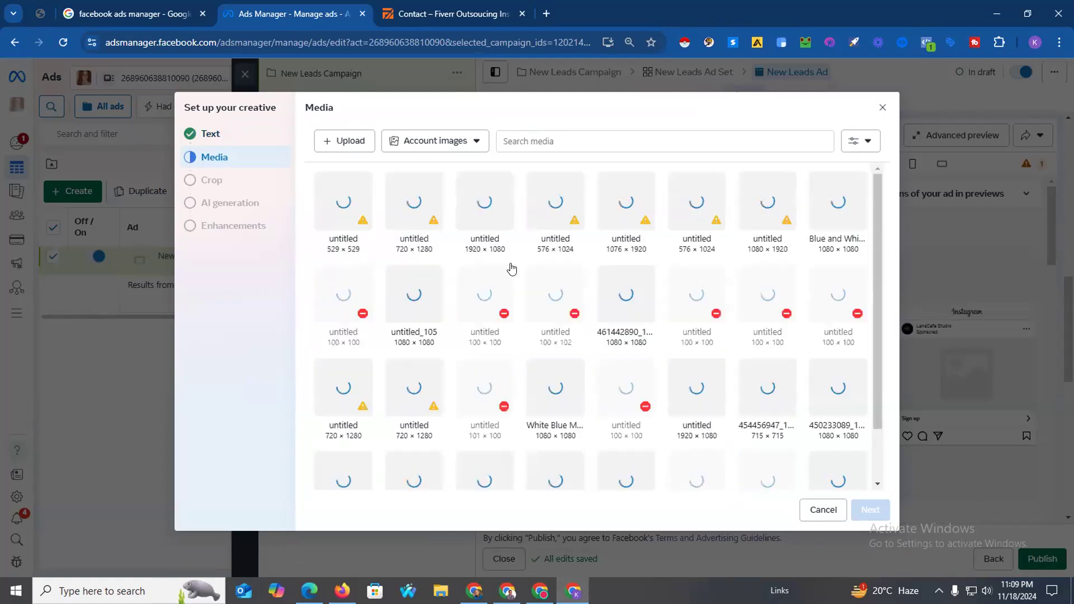
Upload "Muted Blue Full Photo Life Insurance Instagram Post" from Downloads as the ad image and continue to cropping.
{"action": "left_click", "coordinate": [344, 144]}
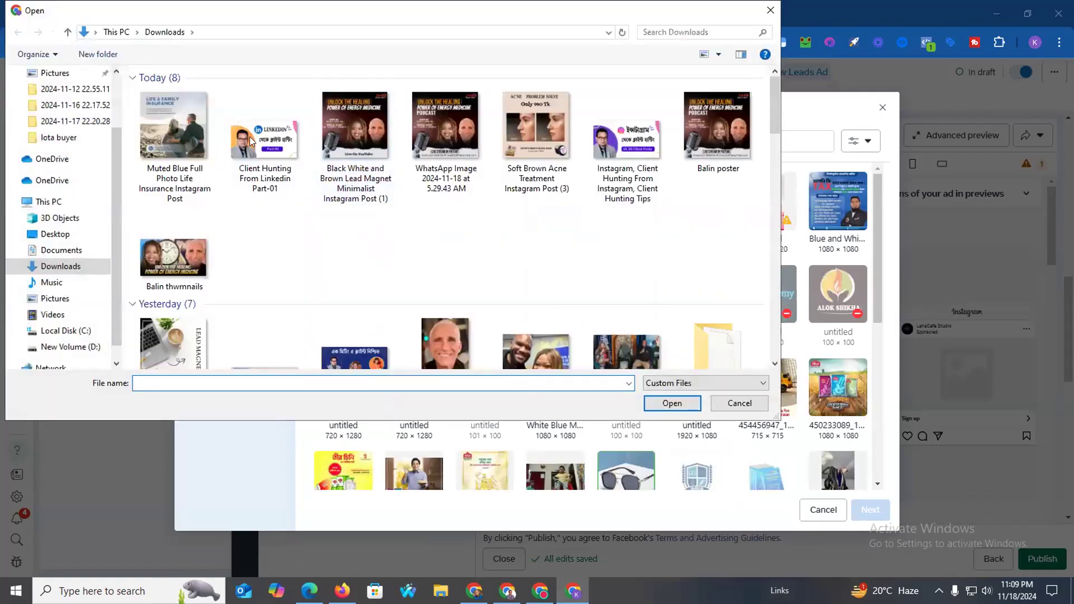
{"action": "left_click", "coordinate": [172, 129]}
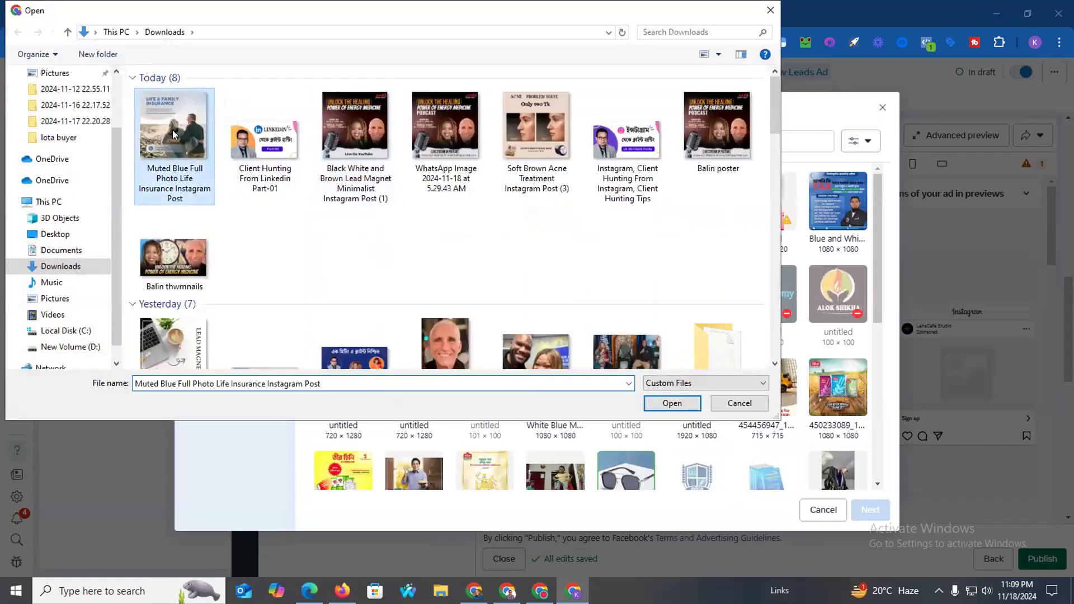
{"action": "left_click", "coordinate": [663, 408]}
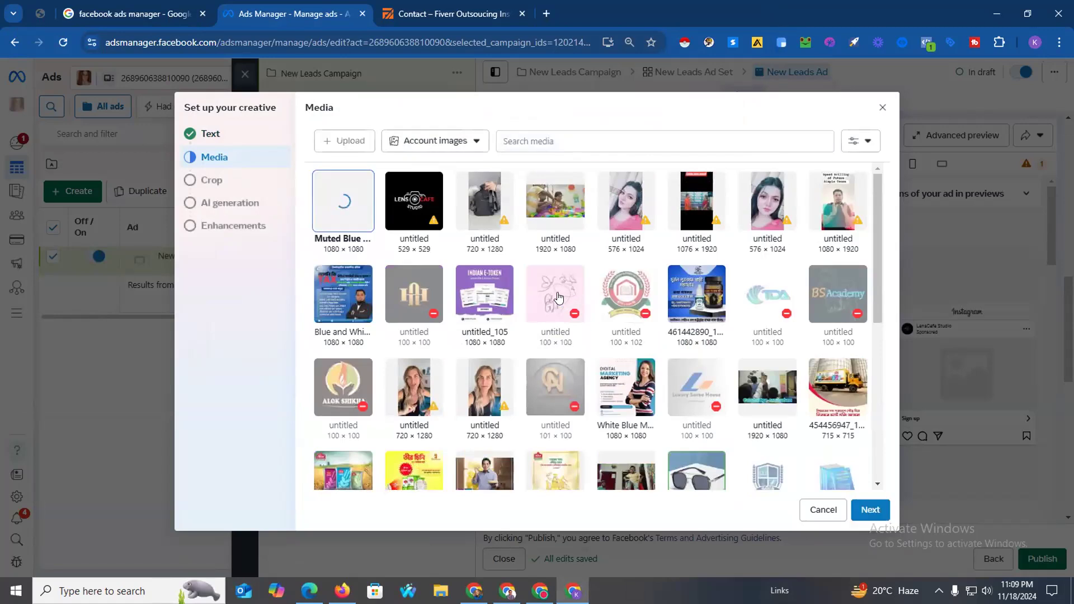
{"action": "left_click", "coordinate": [869, 509]}
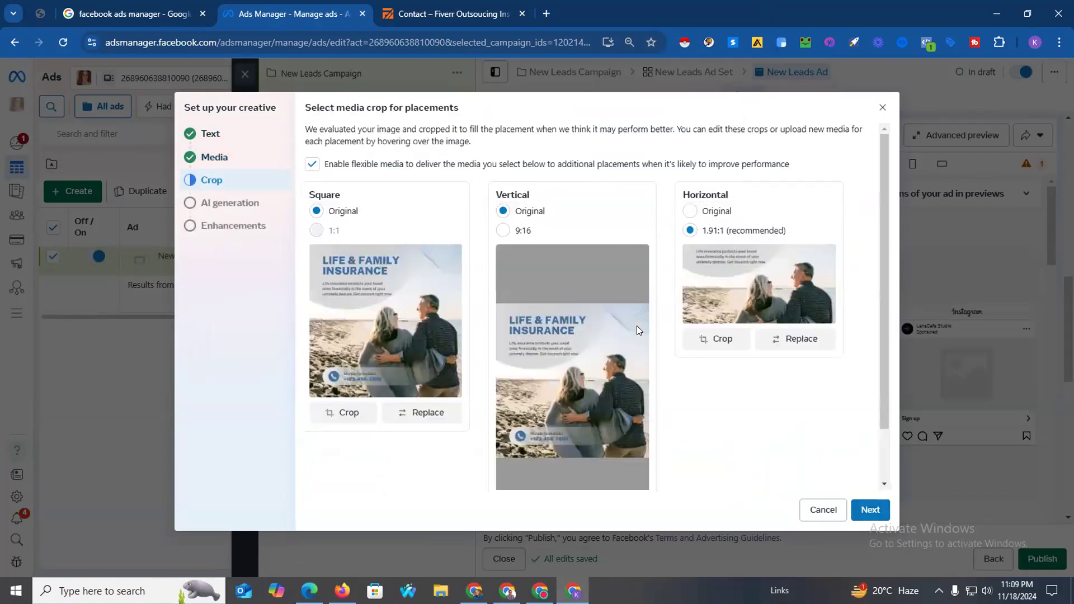
Keep the proposed placement crops, skip AI image generation and finish the creative with its default enhancements.
{"action": "scroll", "coordinate": [610, 339], "scroll_direction": "down", "scroll_amount": 1}
{"action": "left_click", "coordinate": [871, 519]}
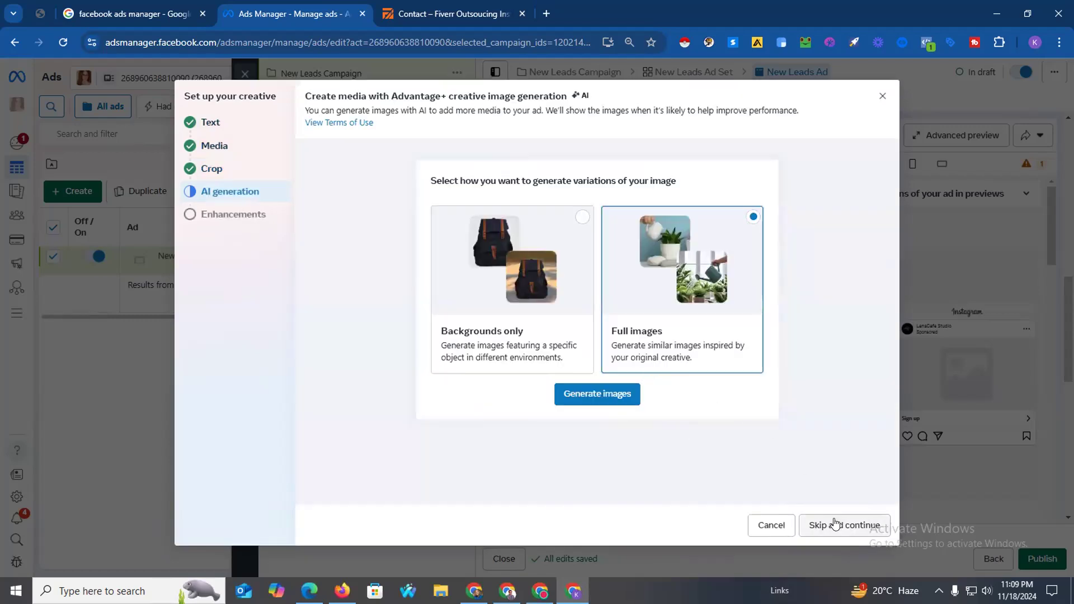
{"action": "left_click", "coordinate": [825, 527]}
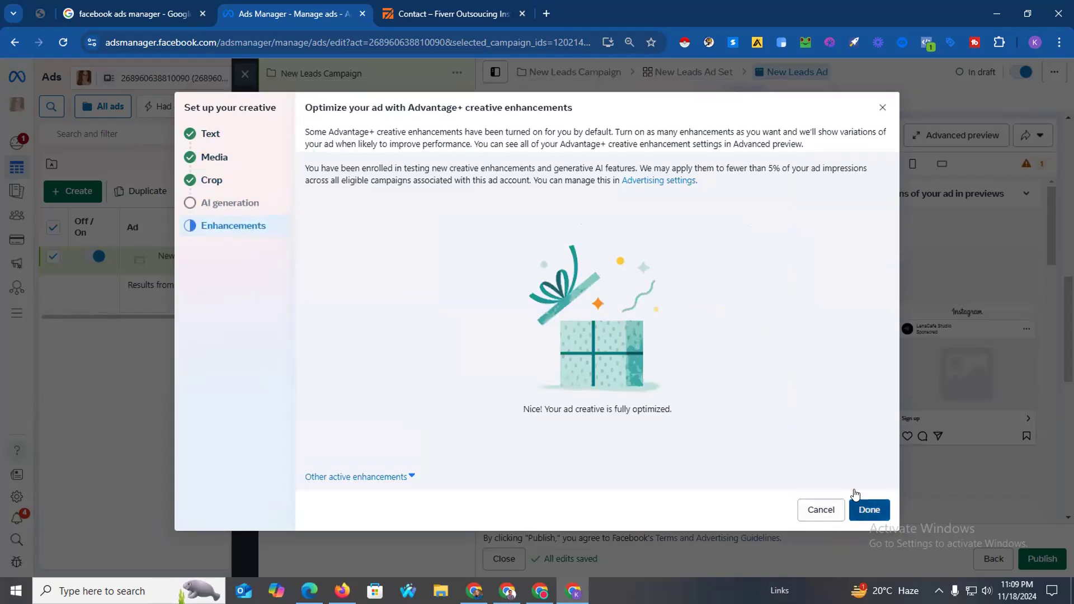
{"action": "left_click", "coordinate": [861, 507]}
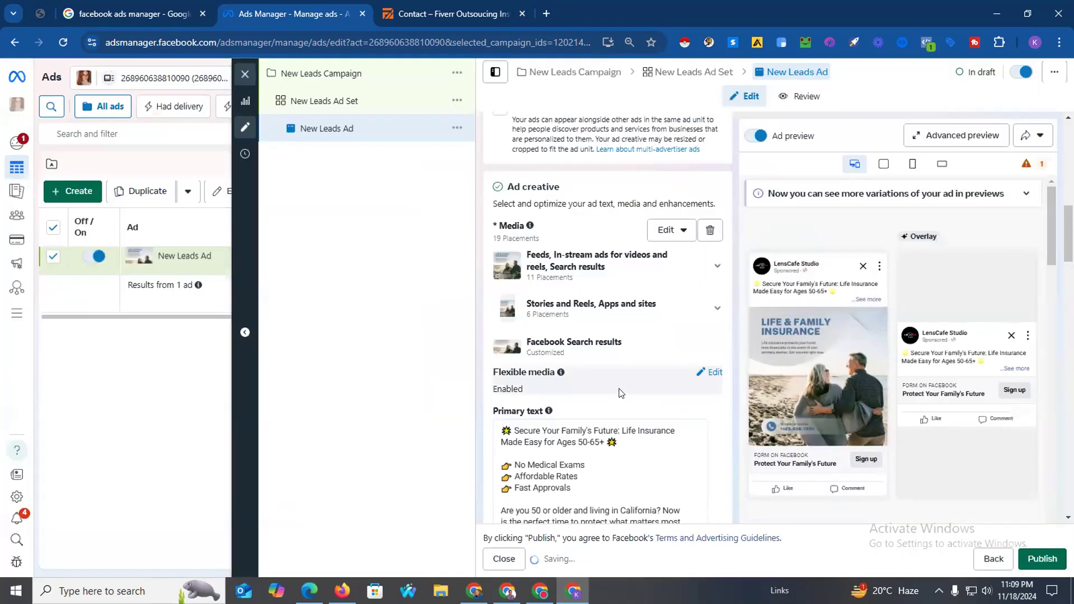
Open the advanced preview of the ad and review how it appears across the Facebook and Instagram placements.
{"action": "left_click", "coordinate": [941, 144]}
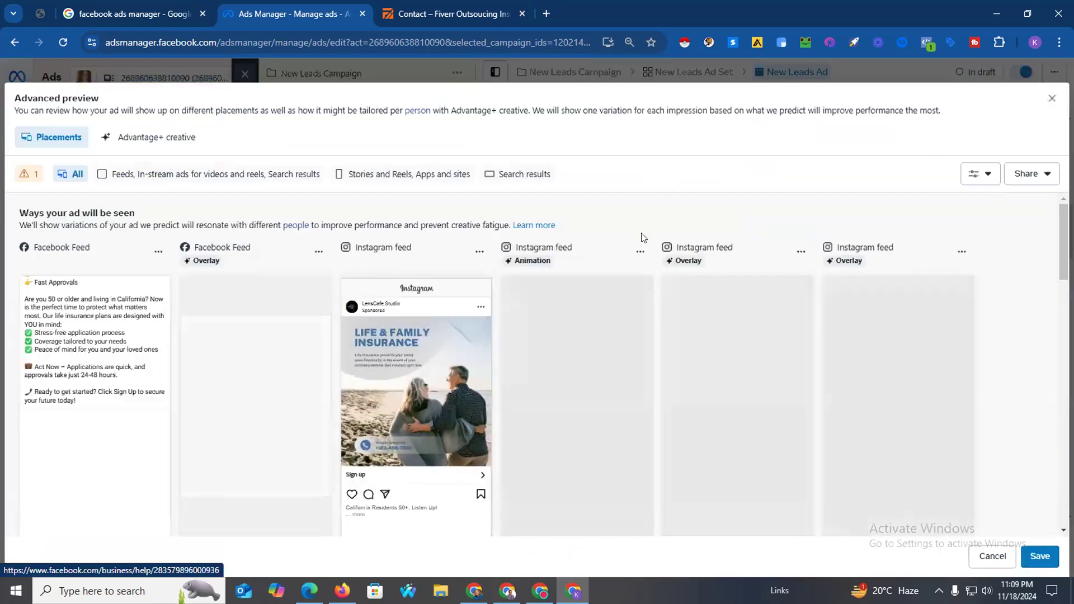
{"action": "scroll", "coordinate": [408, 325], "scroll_direction": "down", "scroll_amount": 2}
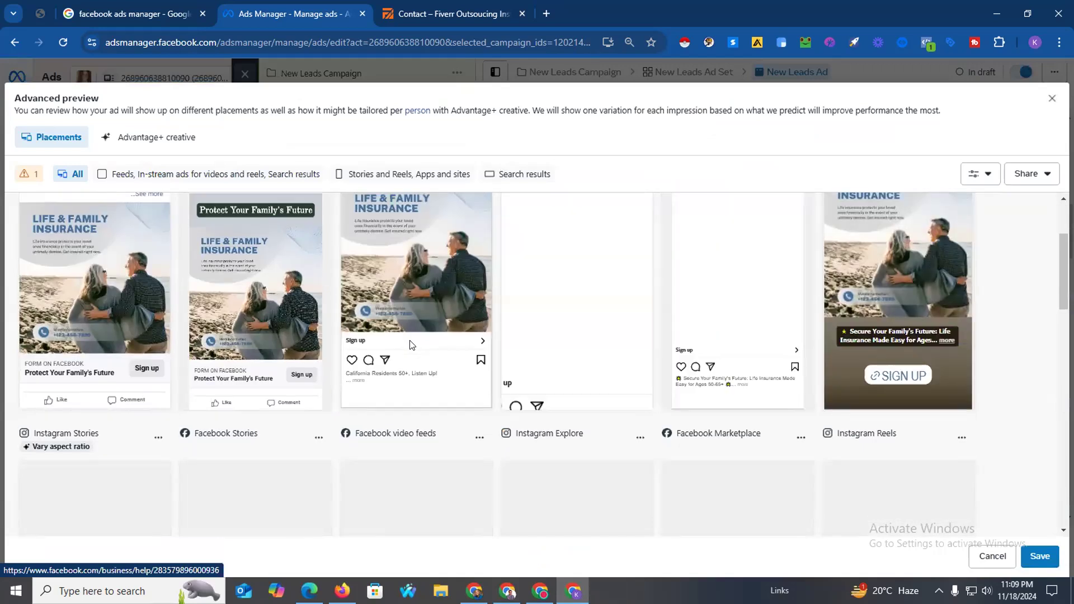
{"action": "scroll", "coordinate": [409, 341], "scroll_direction": "up", "scroll_amount": 2}
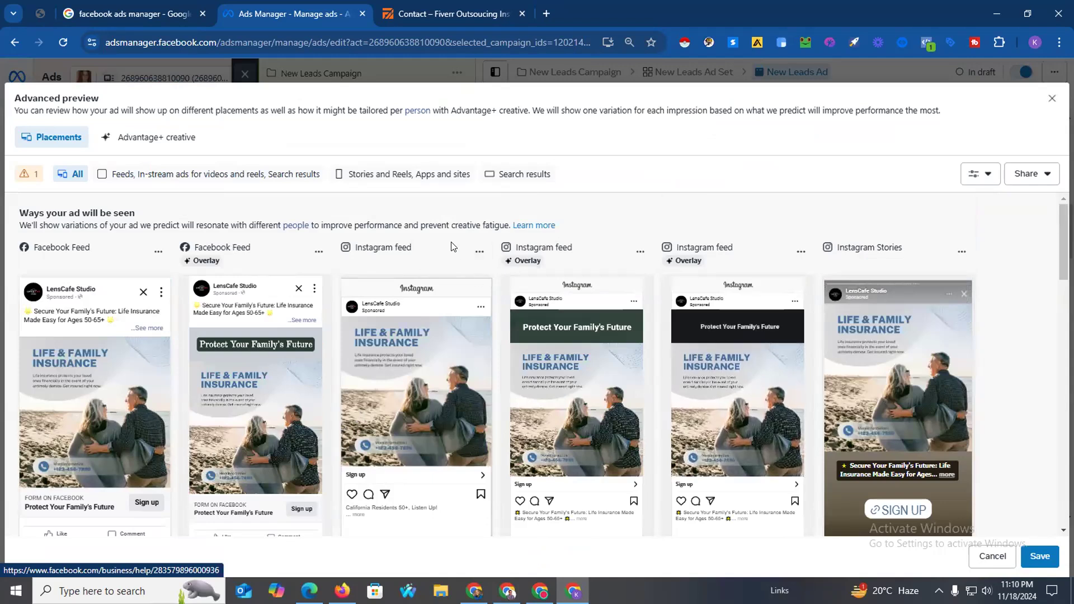
Search the web for "Facebook Business suite" in a new browser tab.
{"action": "left_click", "coordinate": [546, 13]}
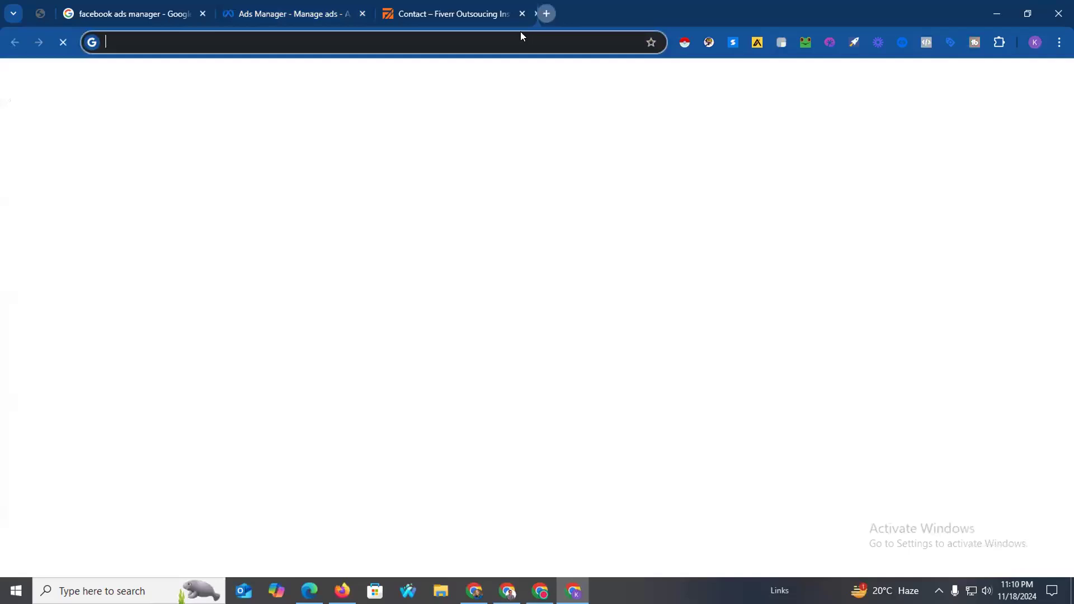
{"action": "left_click", "coordinate": [480, 43]}
{"action": "type", "text": "Facebook "}
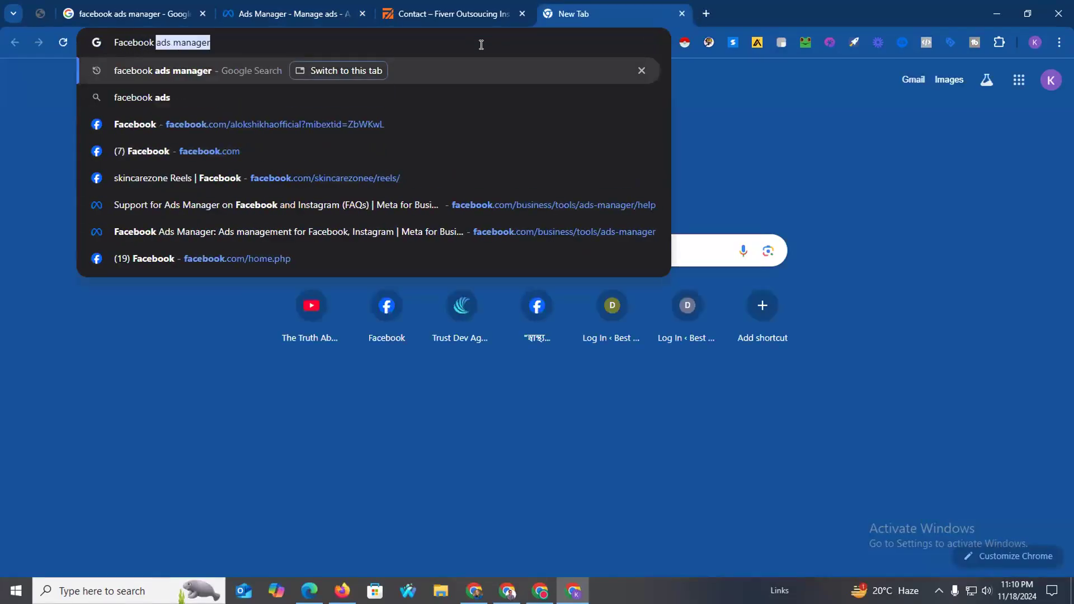
{"action": "type", "text": "Bu"}
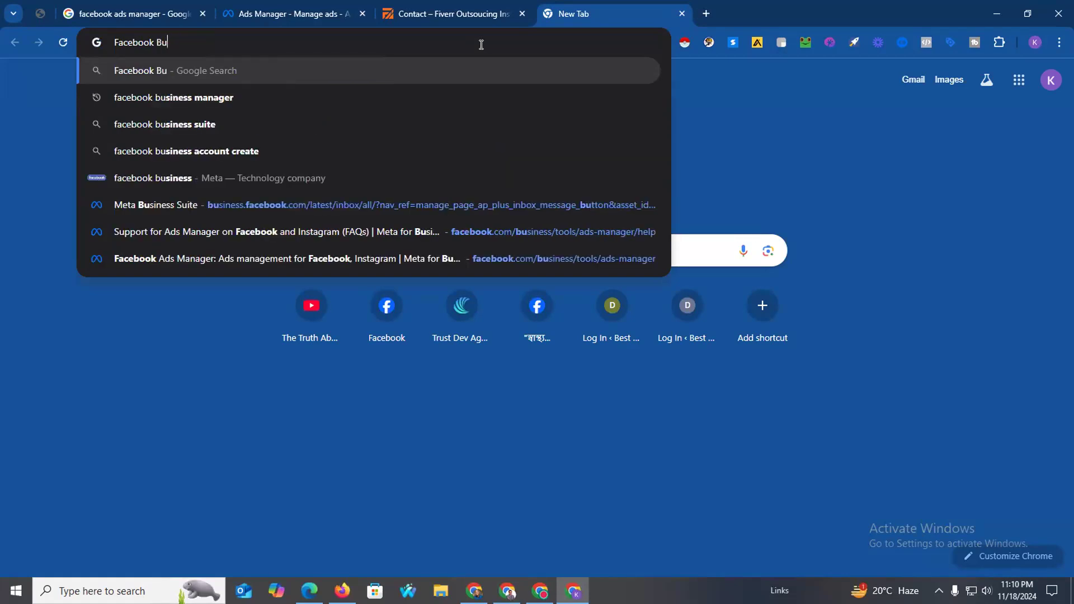
{"action": "type", "text": "is"}
{"action": "key", "text": "BackSpace"}
{"action": "key", "text": "BackSpace"}
{"action": "key", "text": "BackSpace"}
{"action": "type", "text": "u"}
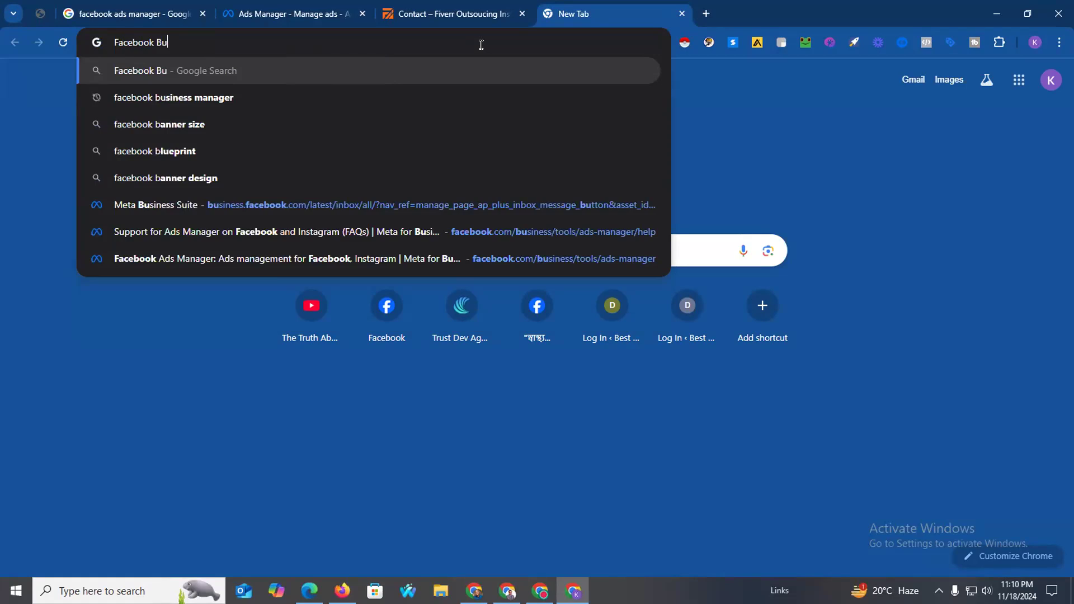
{"action": "type", "text": "siness s"}
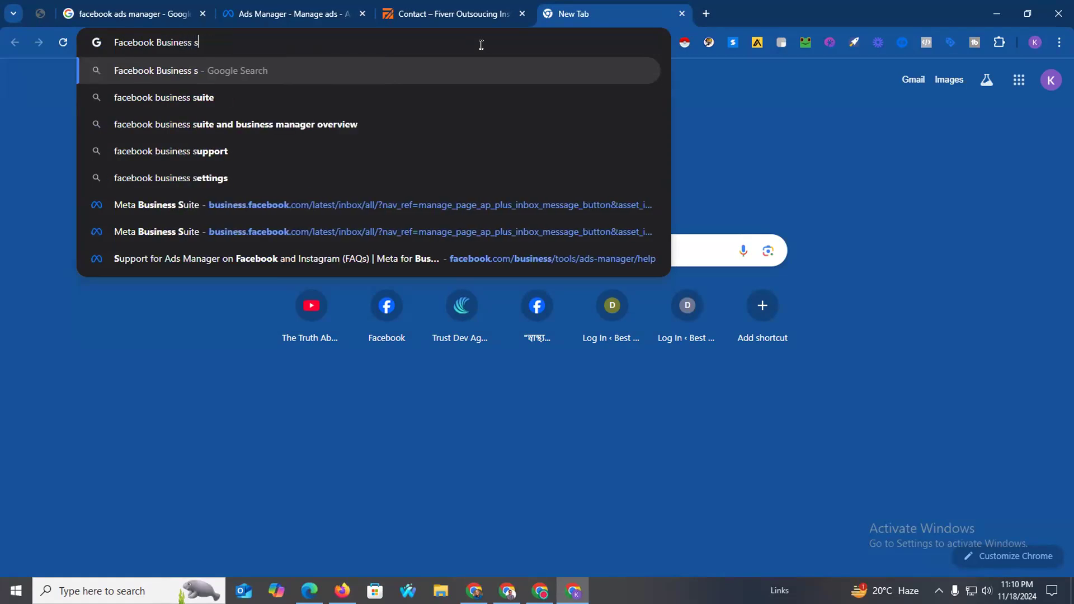
{"action": "type", "text": "ui"}
{"action": "key", "text": "BackSpace"}
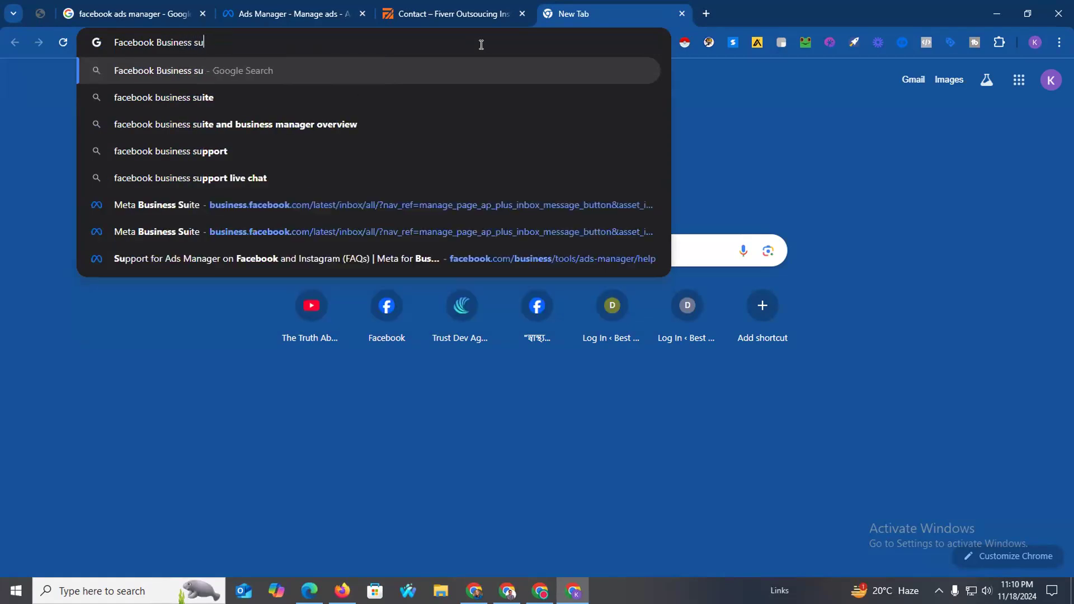
{"action": "type", "text": "ite"}
{"action": "key", "text": "Return"}
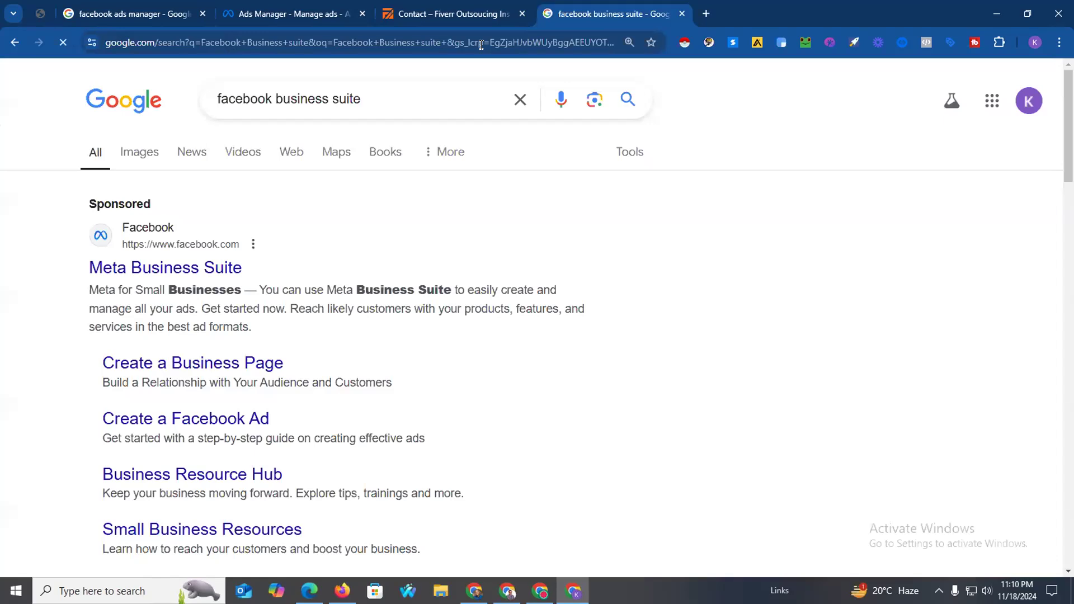
Open the sponsored Meta Business Suite result in a separate tab and get started with Business Suite.
{"action": "left_click", "coordinate": [221, 270], "text": "ctrl"}
{"action": "left_click", "coordinate": [742, 14]}
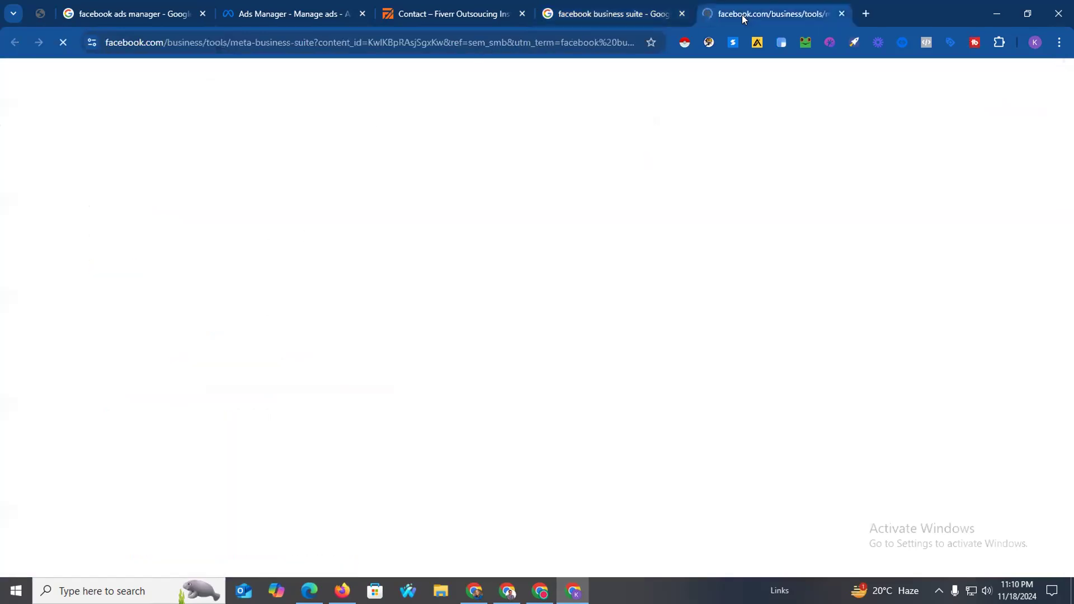
{"action": "left_click", "coordinate": [183, 377]}
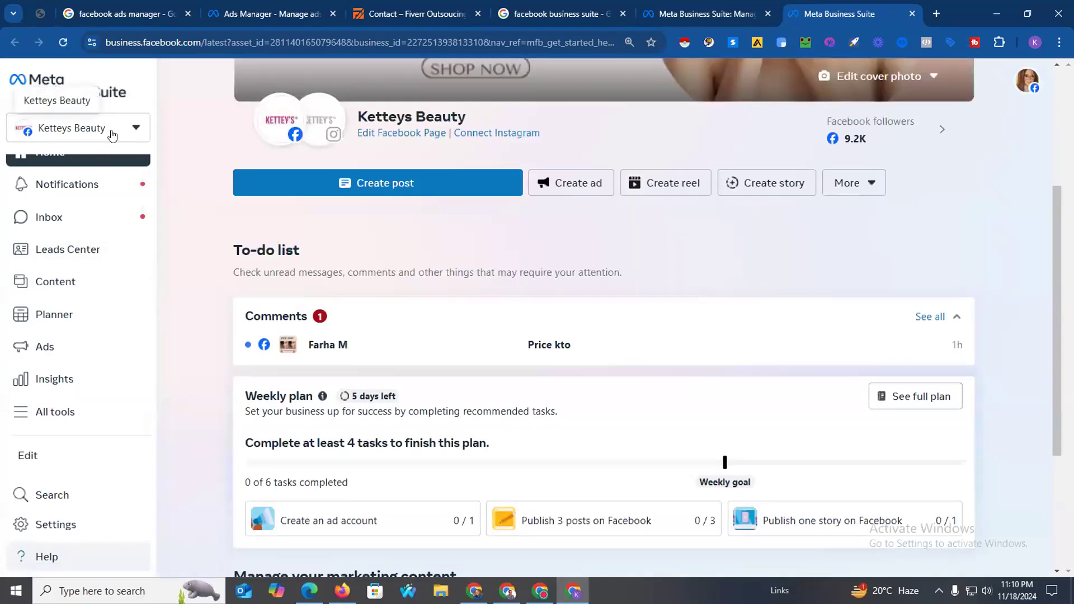
Look through the Facebook Pages listed under the personal account in the business asset switcher, then close it.
{"action": "left_click", "coordinate": [112, 136]}
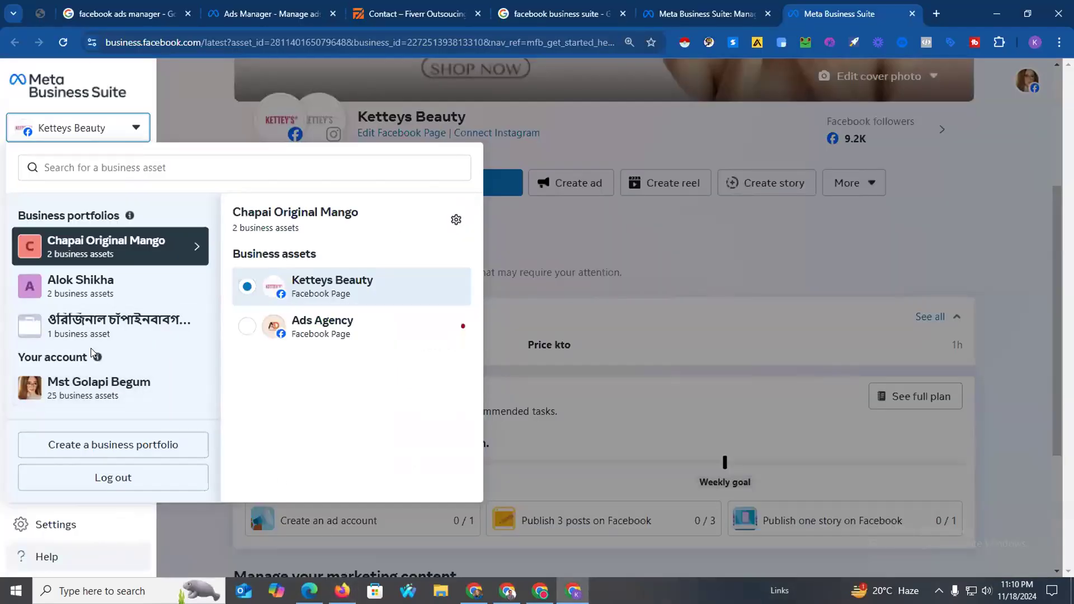
{"action": "left_click", "coordinate": [93, 386]}
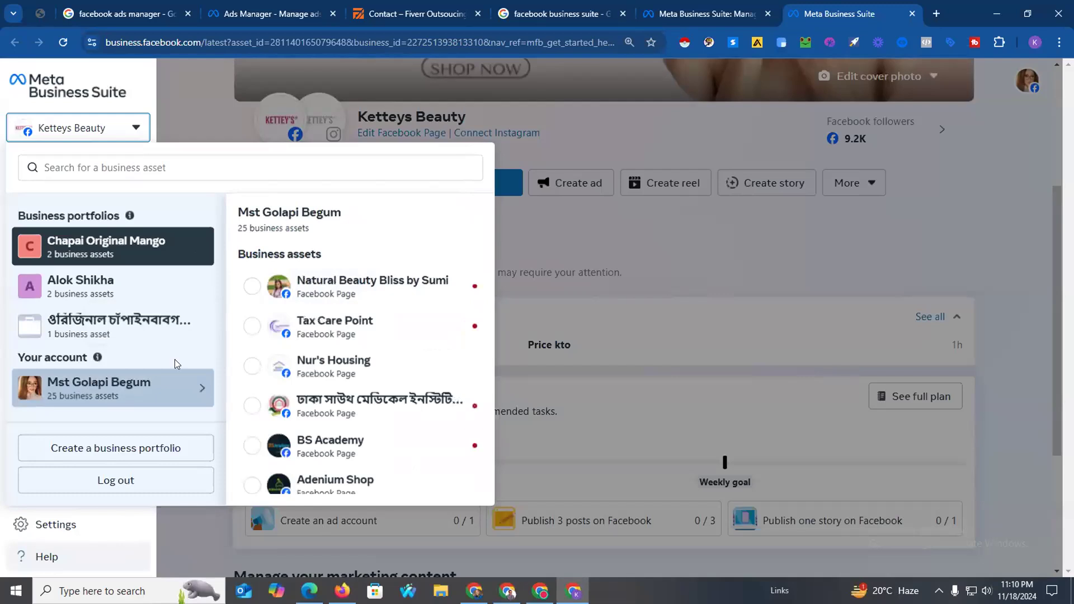
{"action": "scroll", "coordinate": [311, 341], "scroll_direction": "down", "scroll_amount": 3}
{"action": "scroll", "coordinate": [290, 330], "scroll_direction": "up", "scroll_amount": 3}
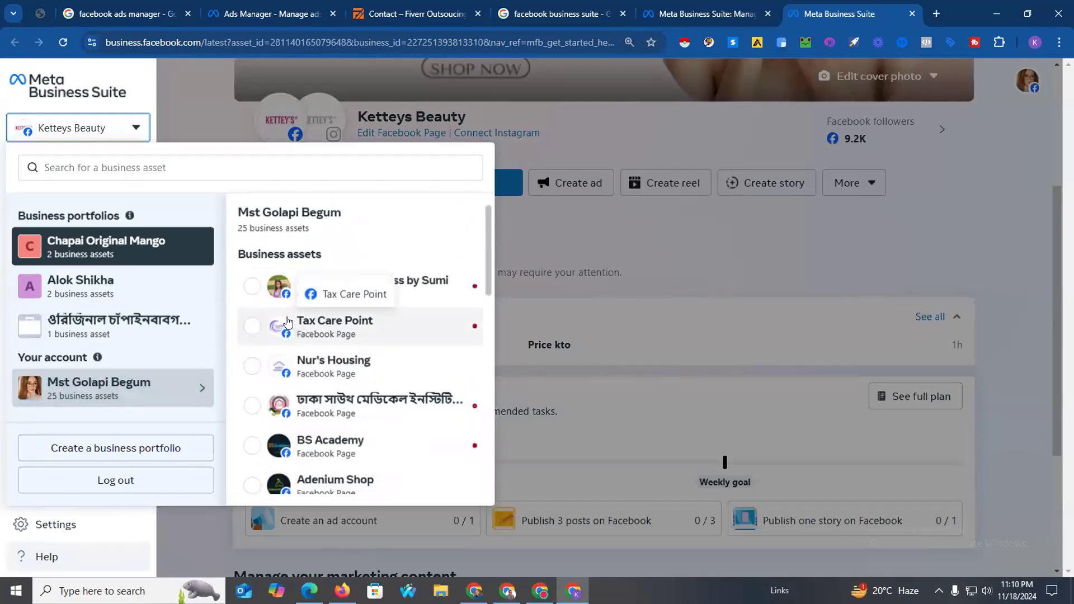
{"action": "scroll", "coordinate": [287, 322], "scroll_direction": "down", "scroll_amount": 10}
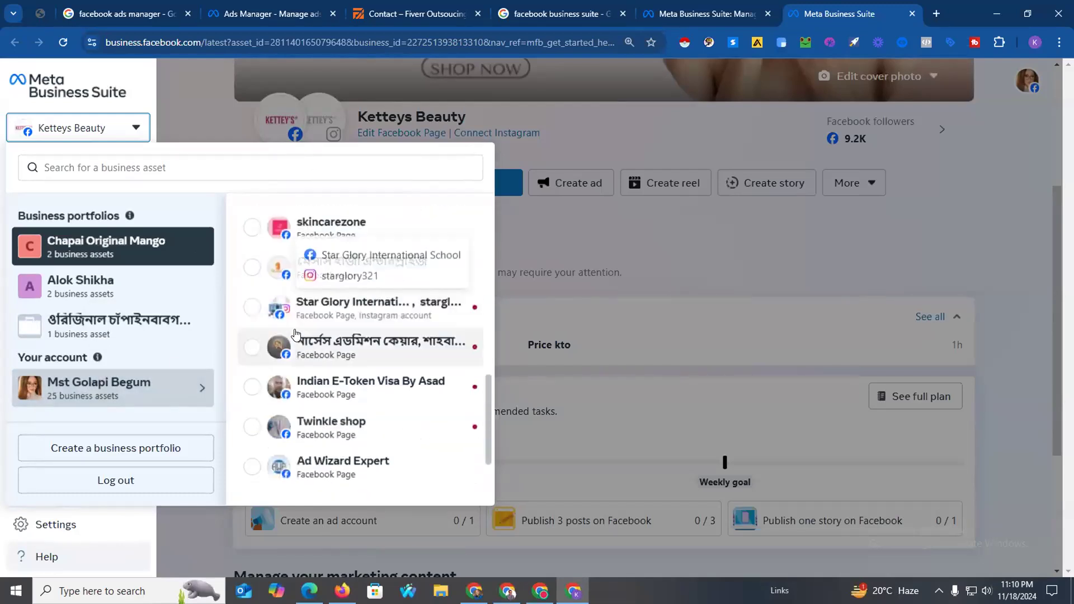
{"action": "scroll", "coordinate": [296, 335], "scroll_direction": "down", "scroll_amount": 2}
{"action": "scroll", "coordinate": [296, 350], "scroll_direction": "up", "scroll_amount": 10}
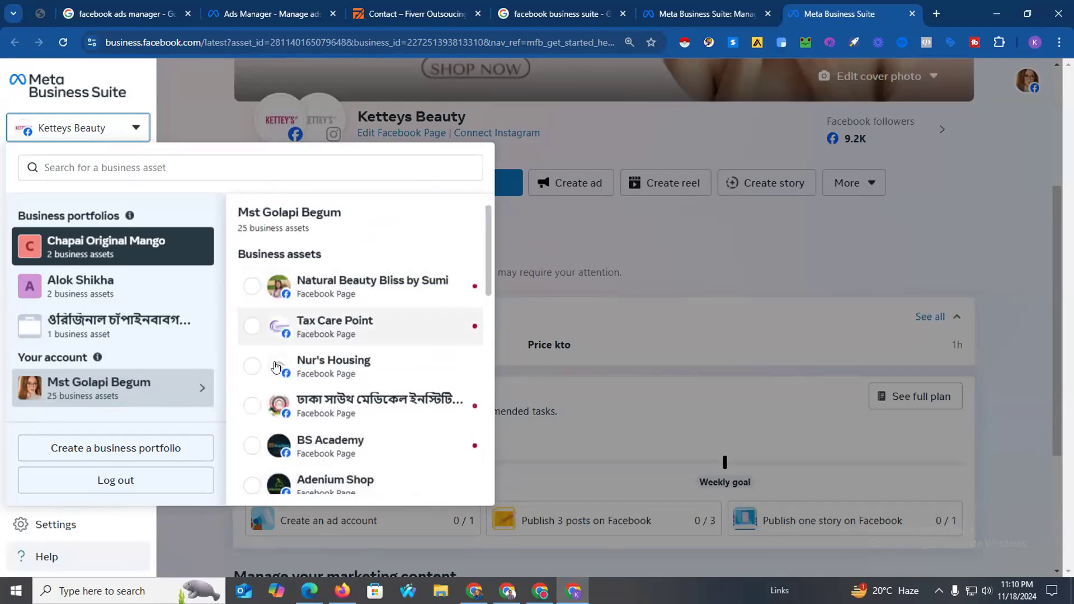
{"action": "scroll", "coordinate": [274, 406], "scroll_direction": "down", "scroll_amount": 3}
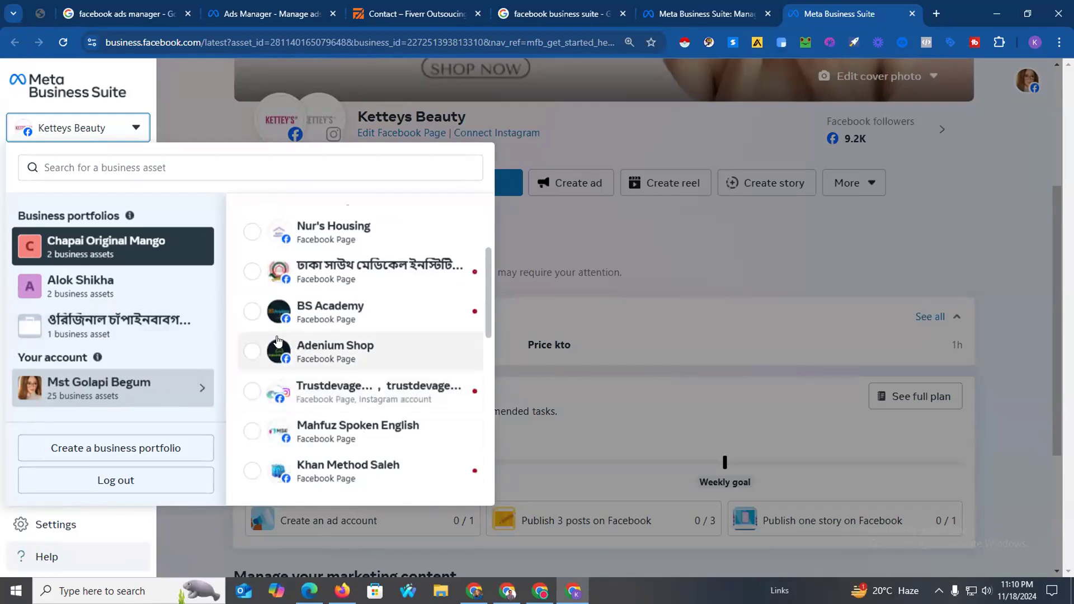
{"action": "scroll", "coordinate": [289, 345], "scroll_direction": "down", "scroll_amount": 5}
{"action": "scroll", "coordinate": [289, 345], "scroll_direction": "down", "scroll_amount": 5}
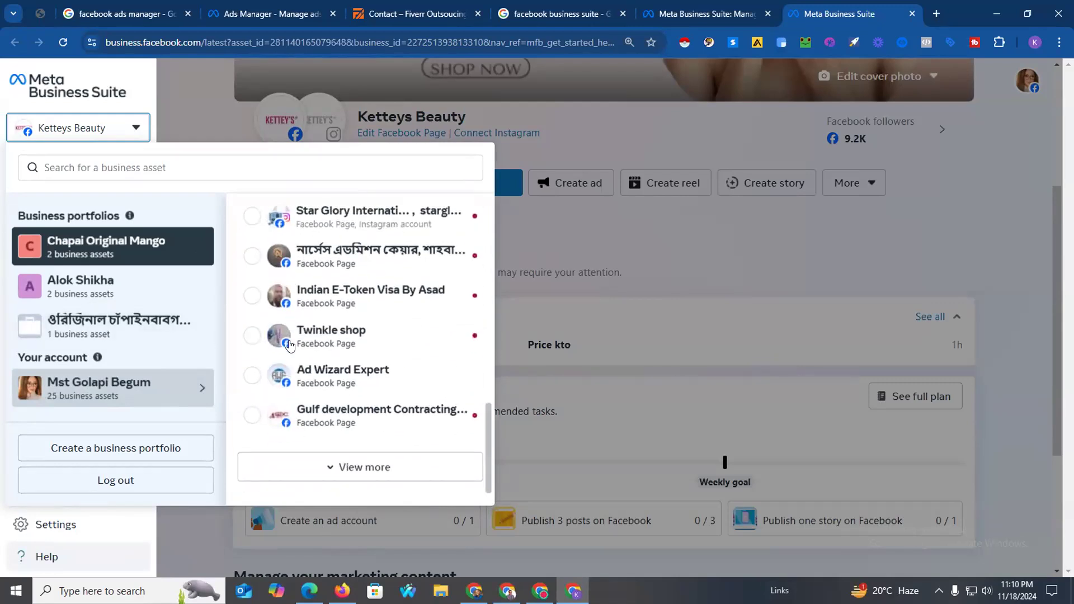
{"action": "left_click", "coordinate": [769, 249]}
Find Instant Forms among all tools of the Ketteys Beauty page and open its lead forms list.
{"action": "scroll", "coordinate": [214, 220], "scroll_direction": "up", "scroll_amount": 1}
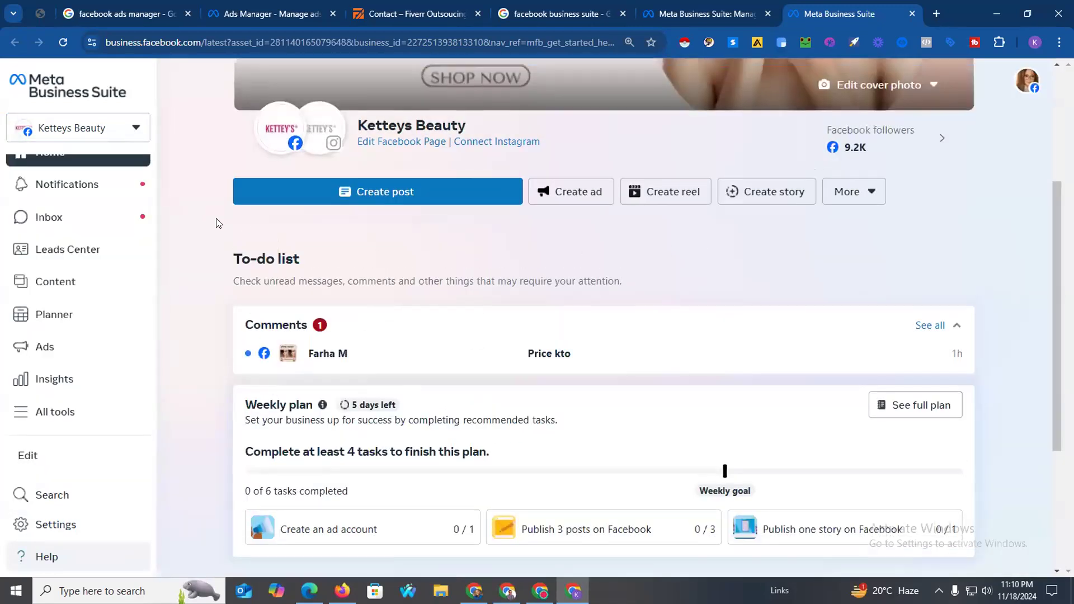
{"action": "scroll", "coordinate": [98, 264], "scroll_direction": "up", "scroll_amount": 1}
{"action": "left_click", "coordinate": [55, 430]}
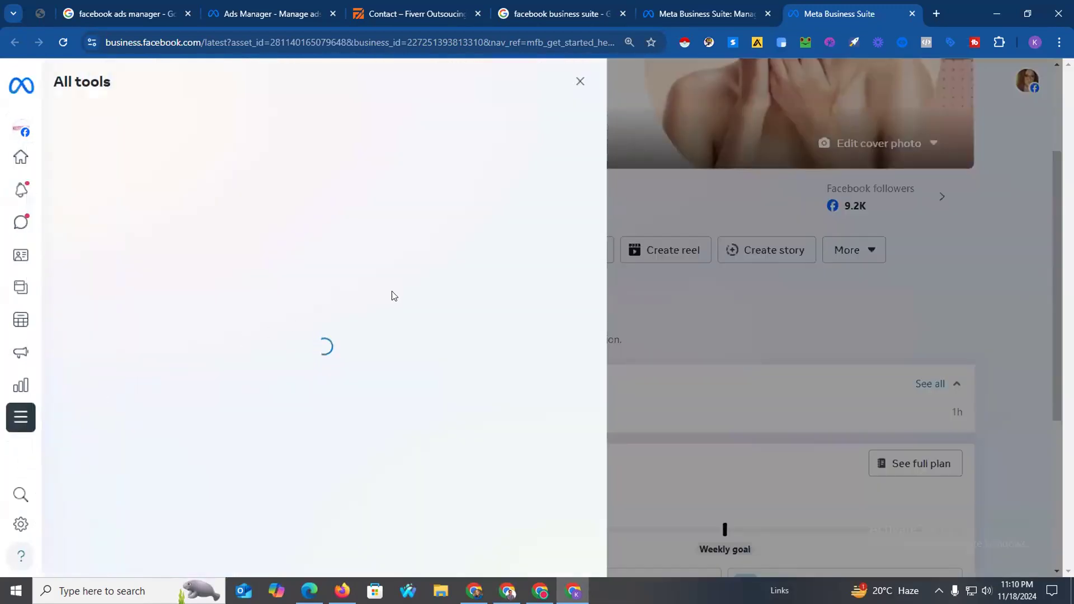
{"action": "scroll", "coordinate": [392, 273], "scroll_direction": "down", "scroll_amount": 3}
{"action": "scroll", "coordinate": [346, 268], "scroll_direction": "up", "scroll_amount": 3}
{"action": "scroll", "coordinate": [464, 310], "scroll_direction": "down", "scroll_amount": 3}
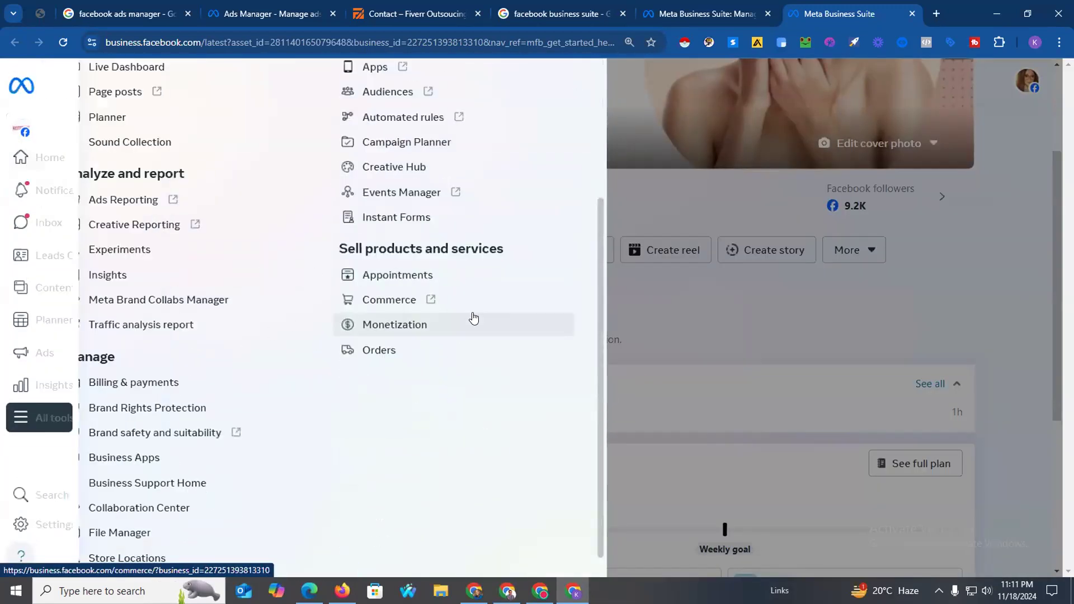
{"action": "left_click", "coordinate": [397, 217]}
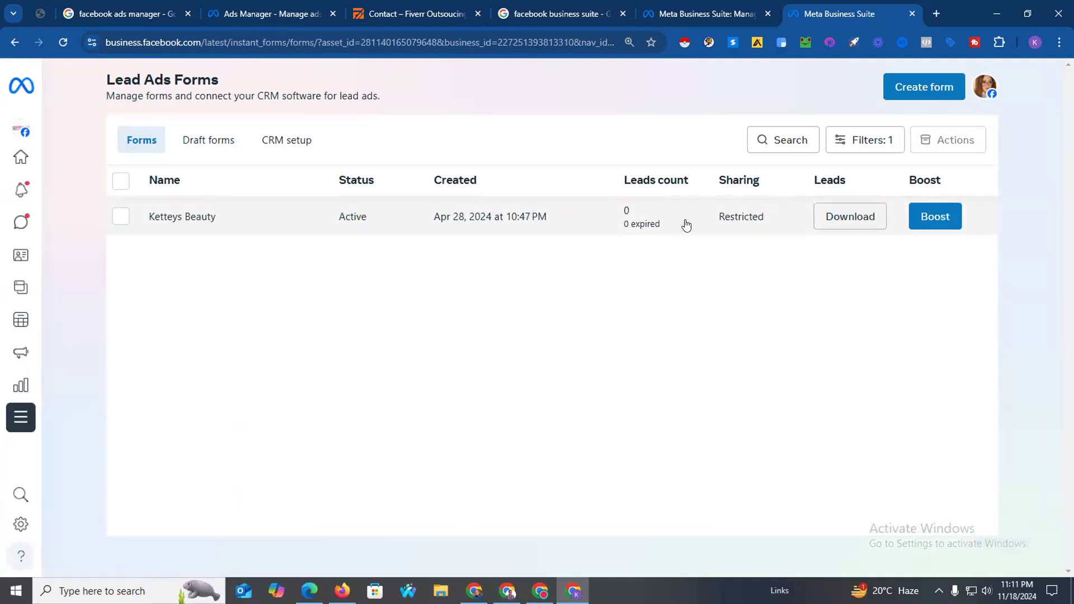
Review the lead download options of the Ketteys Beauty form, highlight "Connect your CRM" and close the dialog.
{"action": "left_click", "coordinate": [846, 219]}
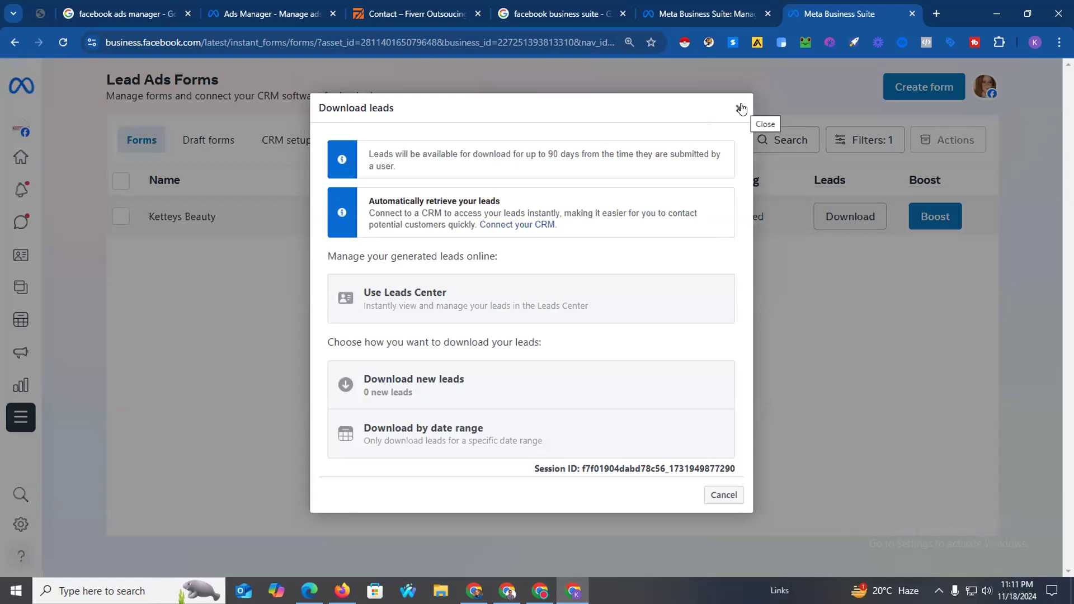
{"action": "left_click_drag", "start_coordinate": [477, 222], "coordinate": [563, 226]}
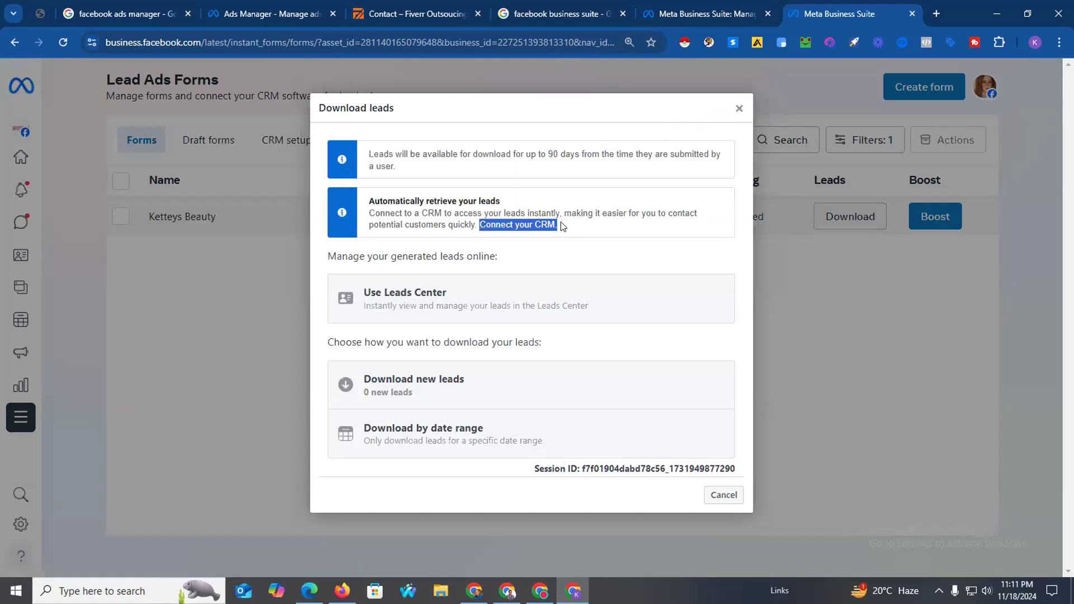
{"action": "left_click", "coordinate": [450, 239]}
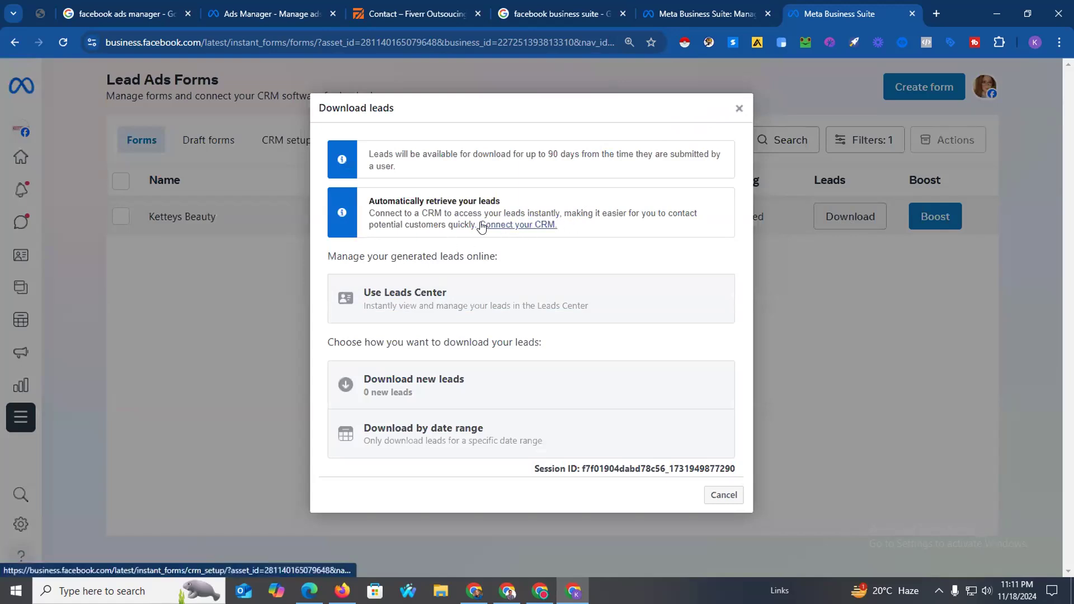
{"action": "left_click_drag", "start_coordinate": [477, 223], "coordinate": [559, 226]}
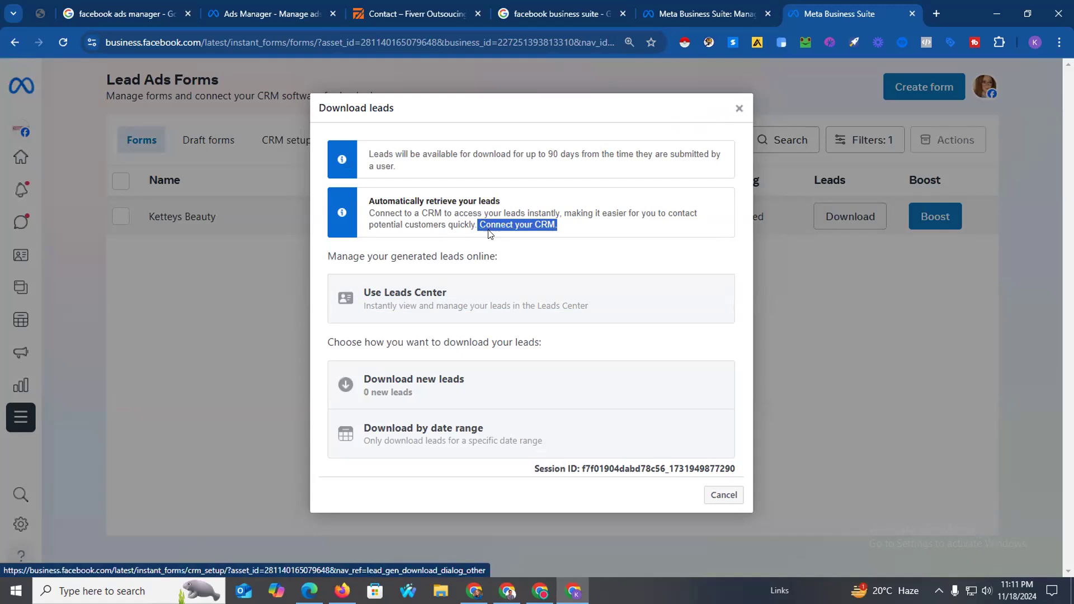
{"action": "left_click", "coordinate": [540, 258]}
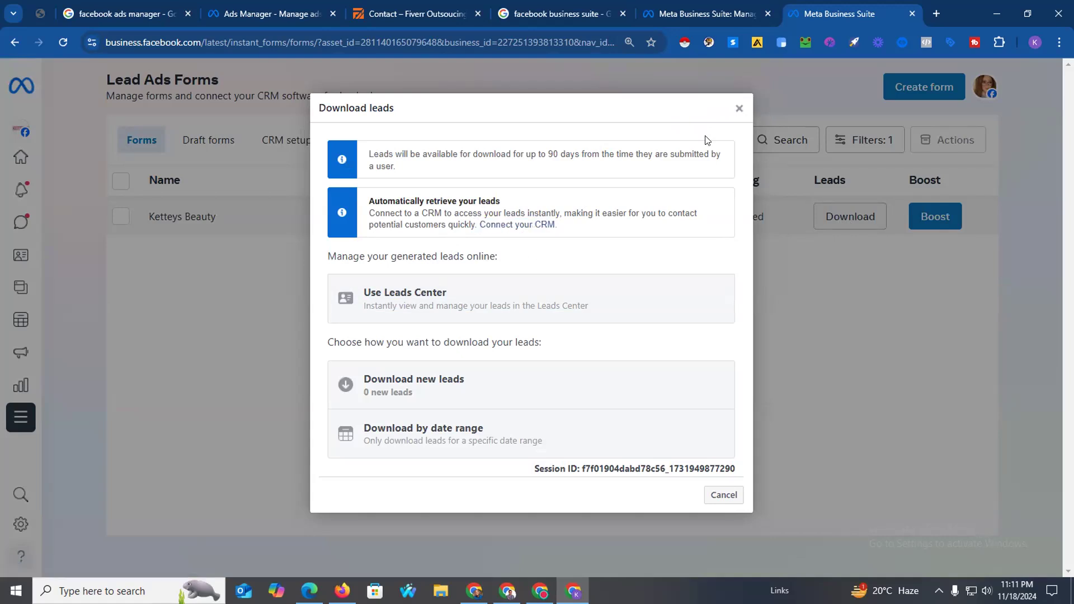
{"action": "left_click", "coordinate": [739, 108]}
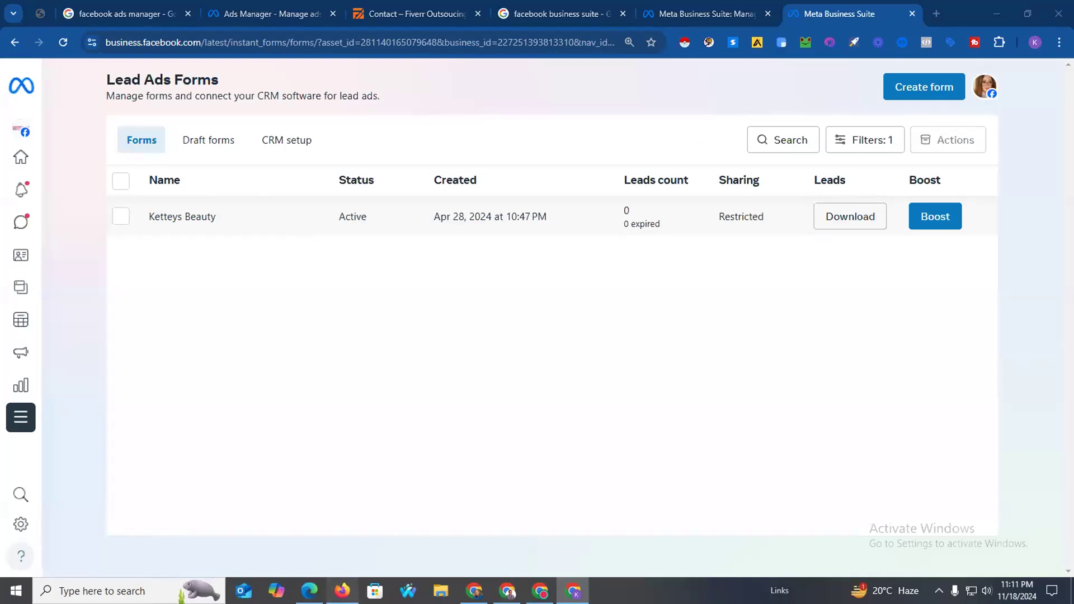
Switch to Firefox and search the web for "Facebook Business suite" in a new tab.
{"action": "left_click", "coordinate": [343, 591]}
{"action": "left_click", "coordinate": [446, 12]}
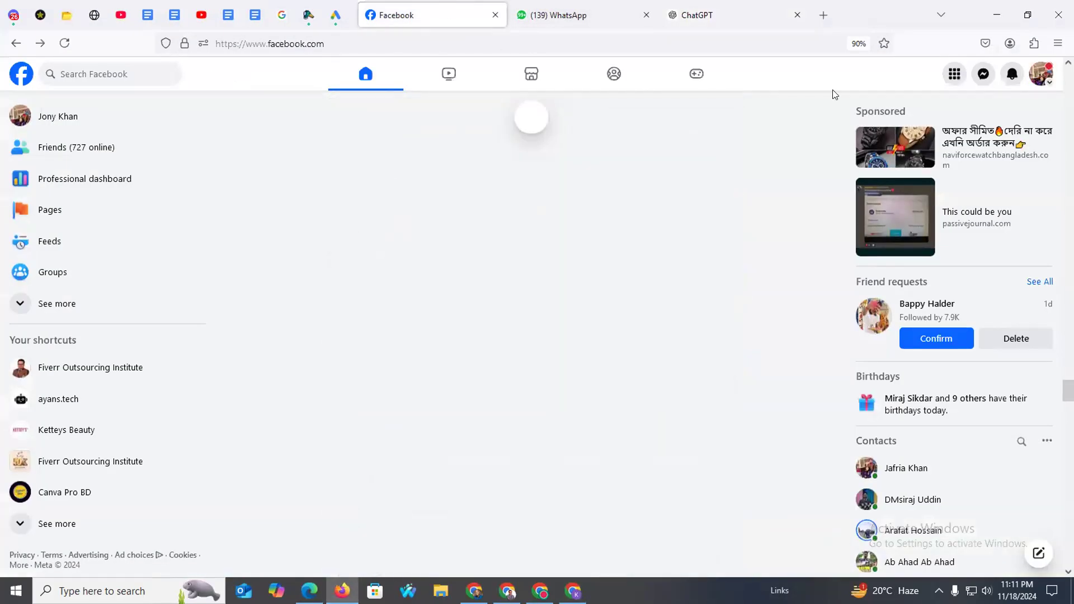
{"action": "key", "text": "ctrl+t"}
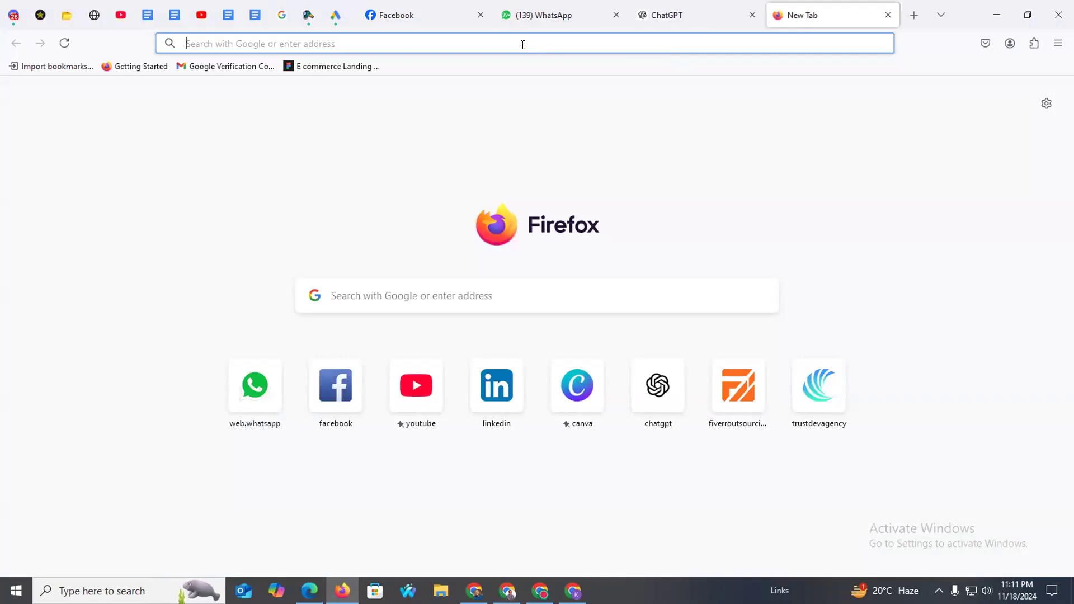
{"action": "left_click", "coordinate": [522, 45]}
{"action": "type", "text": "Facebook Business s"}
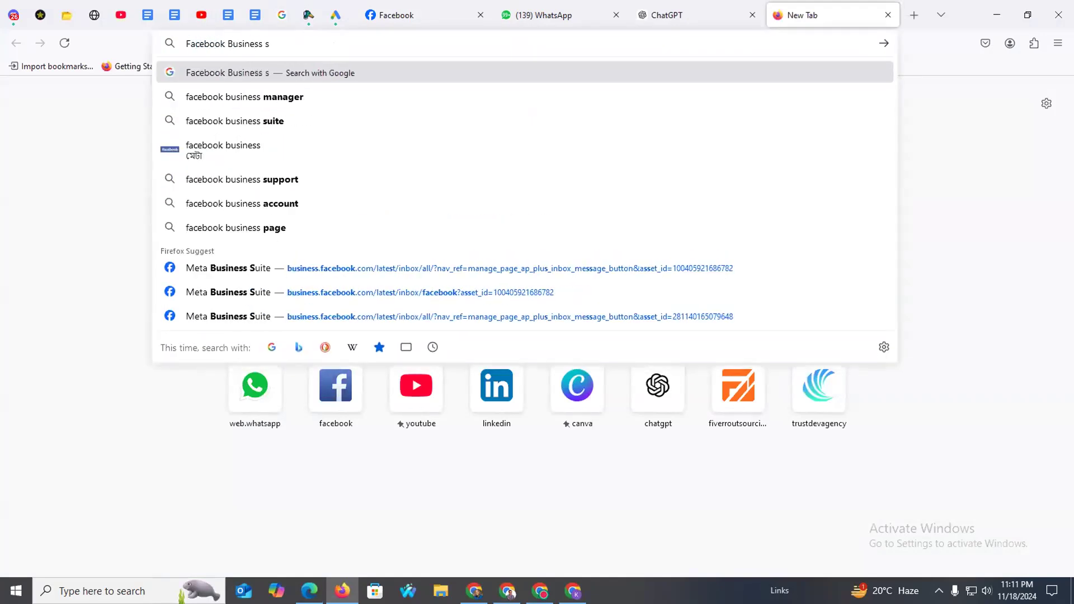
{"action": "type", "text": "uite+"}
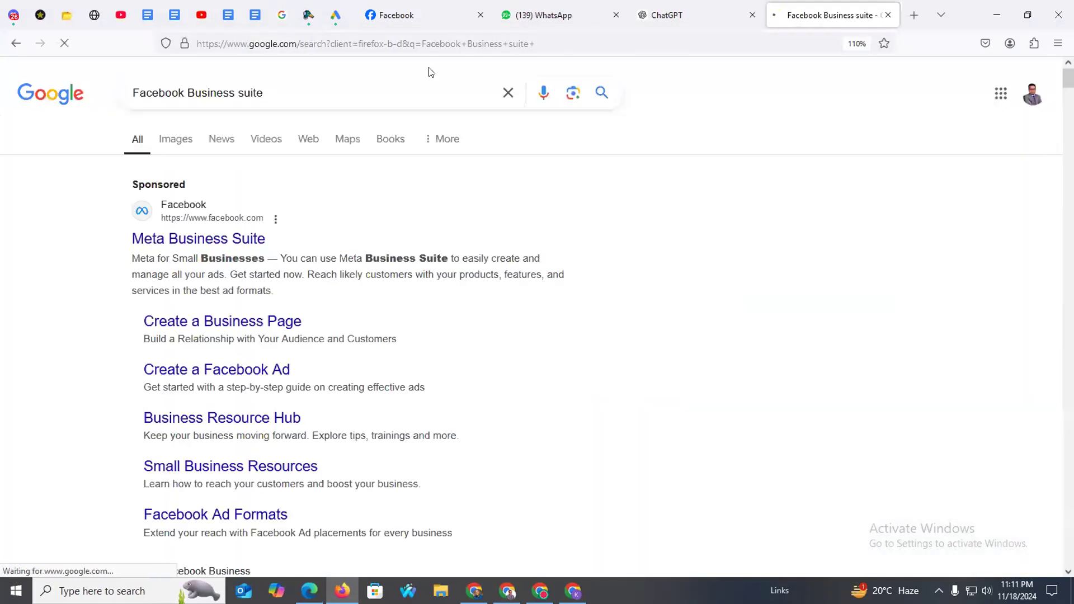
Look over the search results and open the sponsored Meta Business Suite page.
{"action": "scroll", "coordinate": [221, 270], "scroll_direction": "down", "scroll_amount": 6}
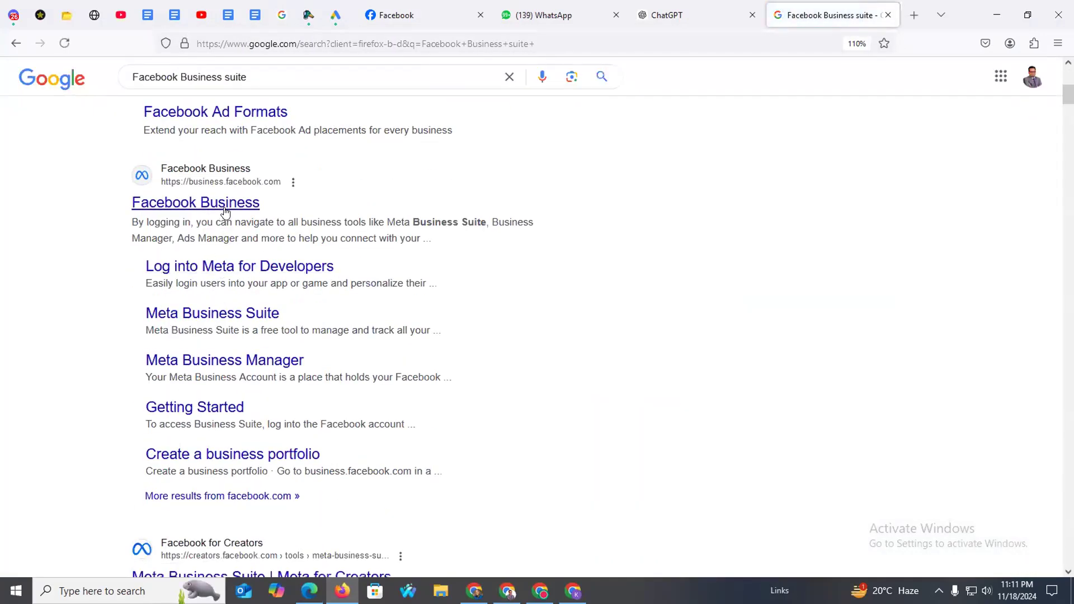
{"action": "scroll", "coordinate": [229, 229], "scroll_direction": "up", "scroll_amount": 6}
{"action": "left_click", "coordinate": [232, 239]}
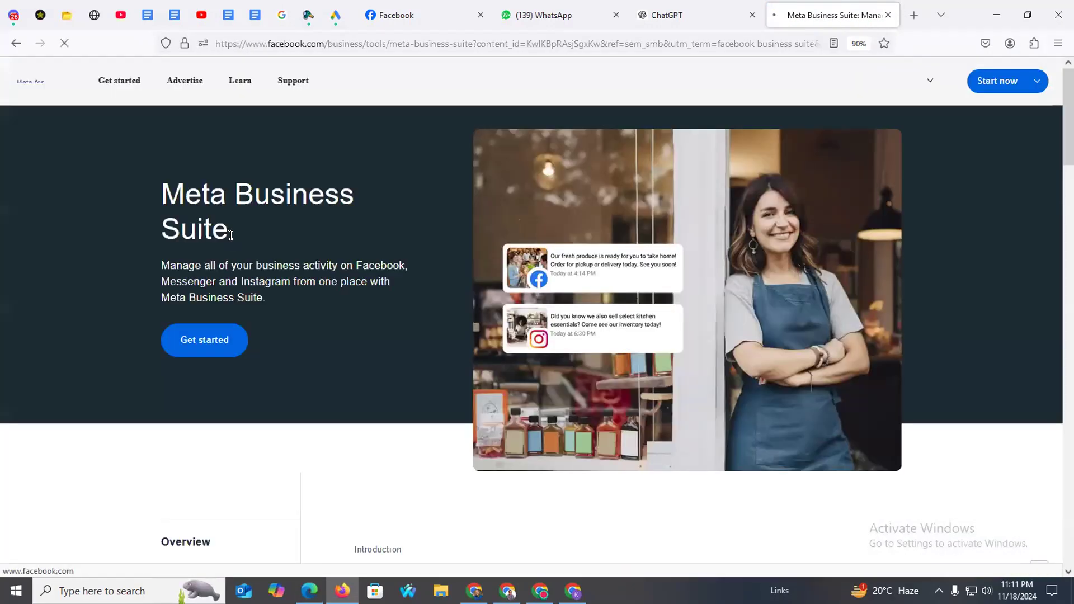
Get started with Meta Business Suite and switch the business asset to the Fiverr Outsourcing Institute page.
{"action": "left_click", "coordinate": [218, 347]}
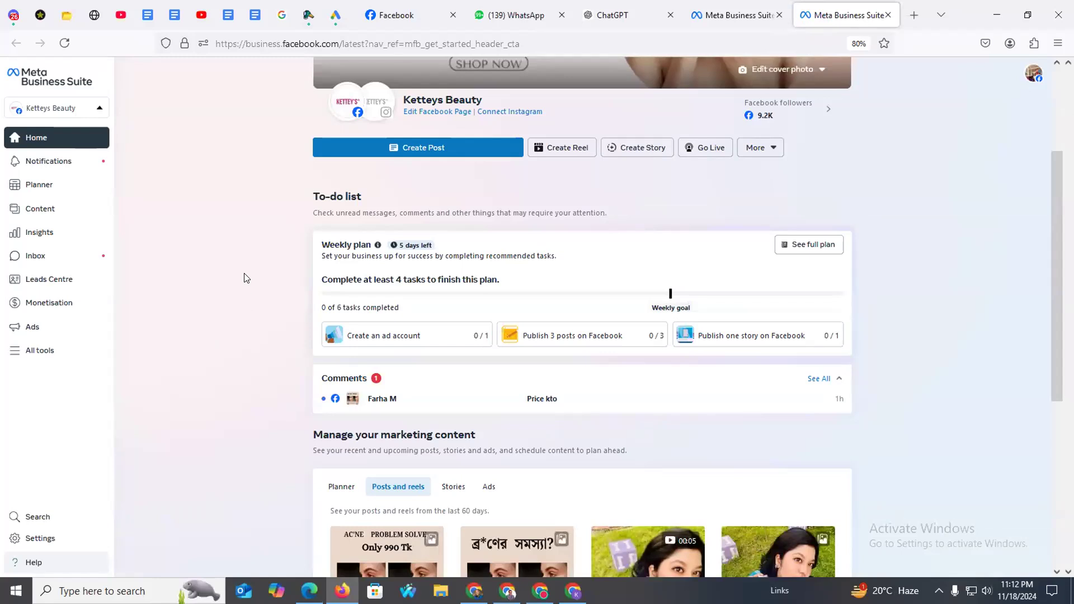
{"action": "left_click", "coordinate": [81, 114]}
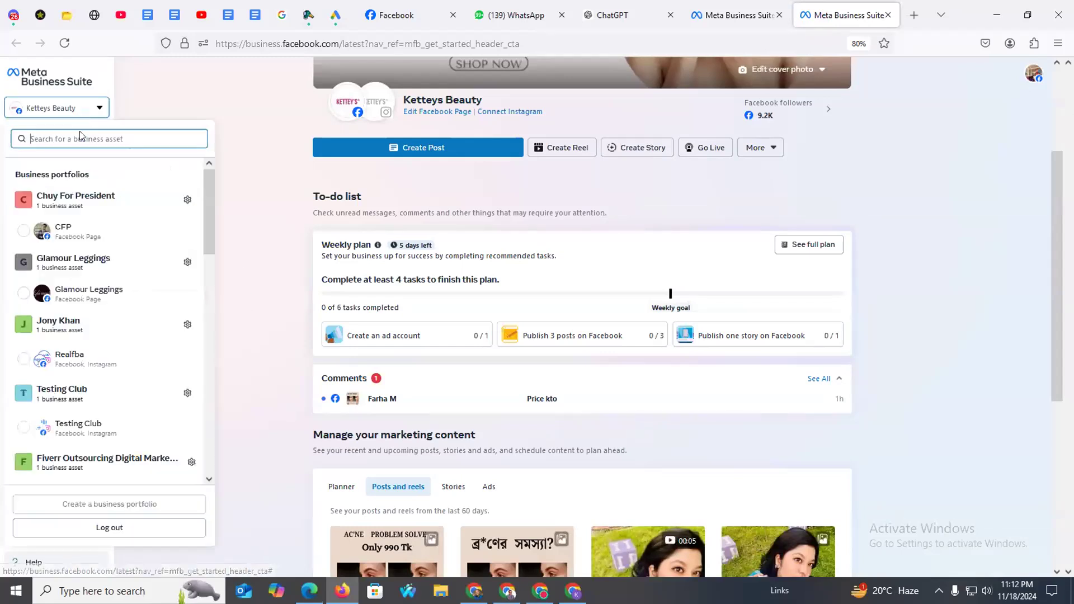
{"action": "scroll", "coordinate": [95, 280], "scroll_direction": "down", "scroll_amount": 3}
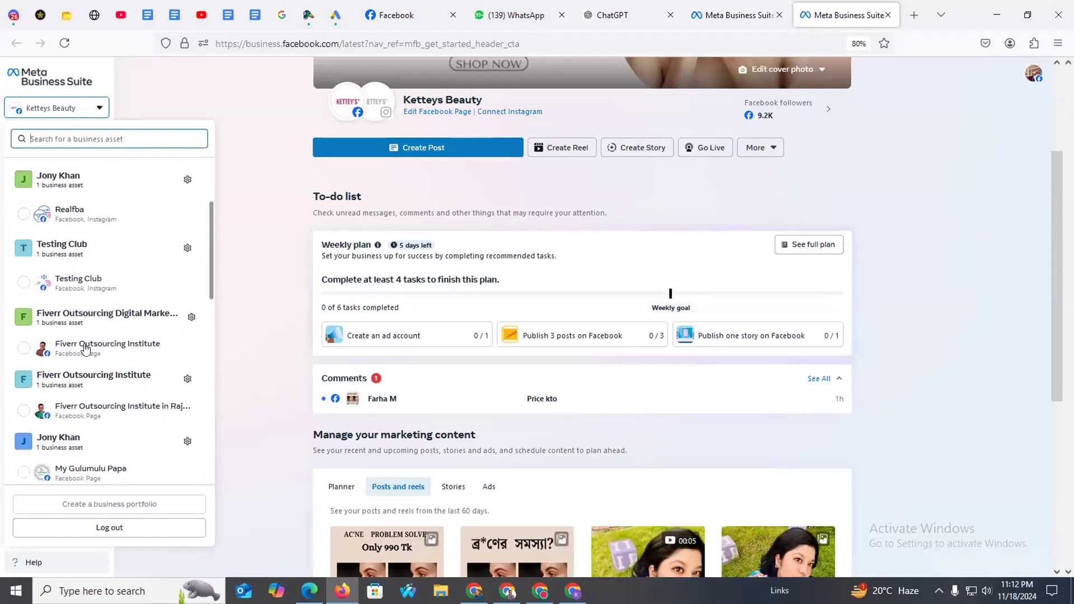
{"action": "left_click", "coordinate": [85, 347]}
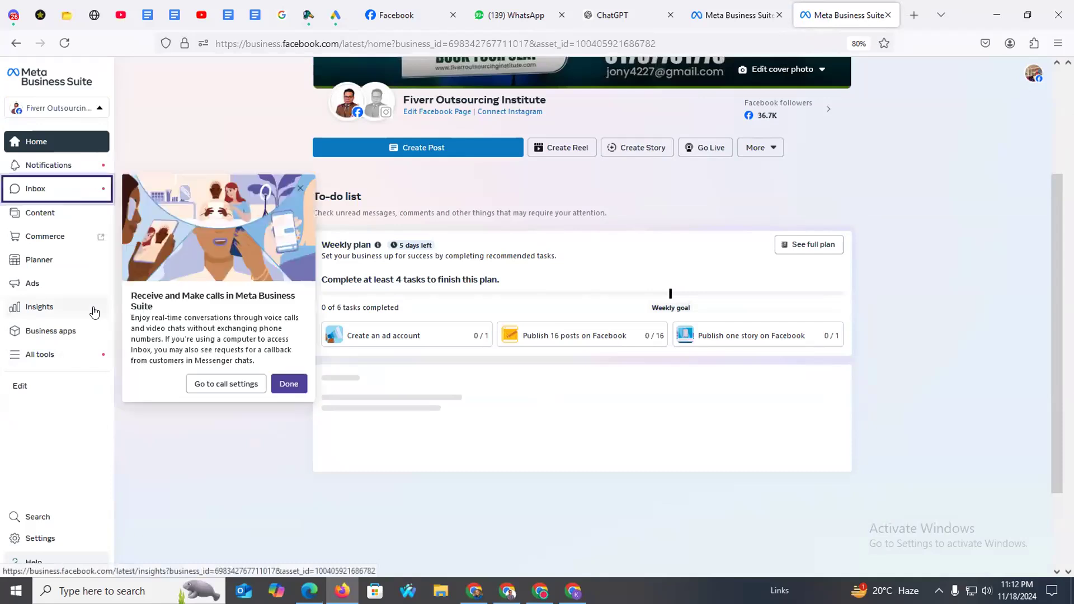
Open Instant Forms among all tools of the Fiverr Outsourcing Institute page and load its list of lead forms.
{"action": "scroll", "coordinate": [119, 434], "scroll_direction": "down", "scroll_amount": 3}
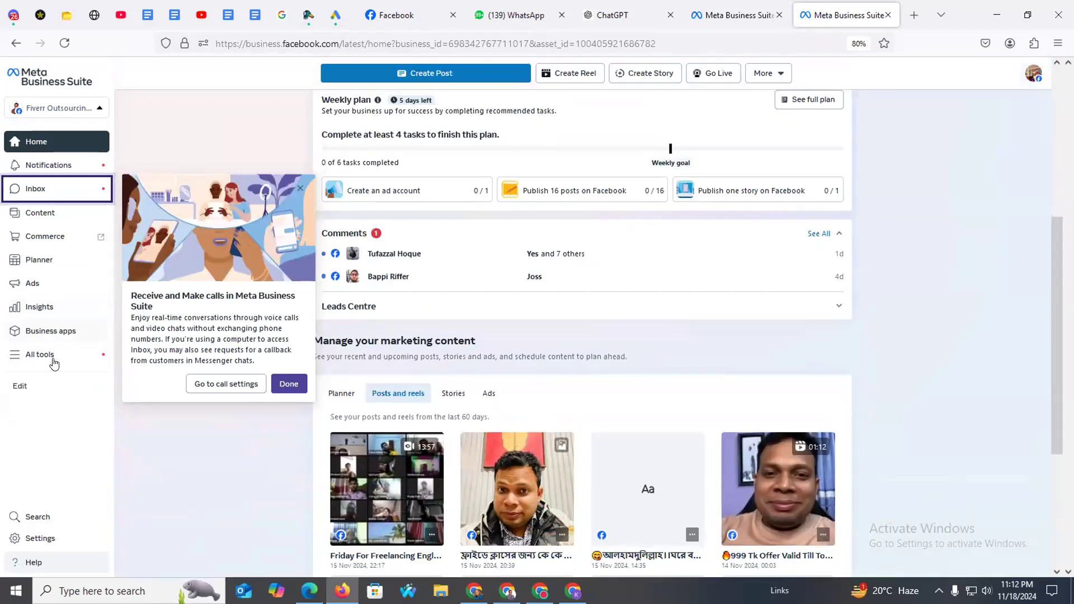
{"action": "left_click", "coordinate": [53, 356]}
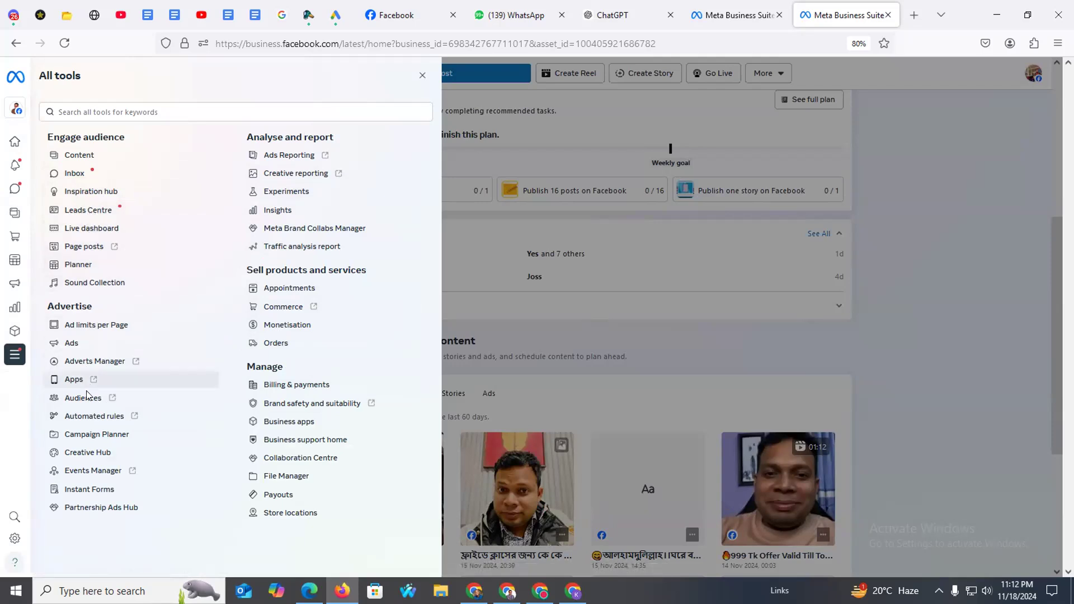
{"action": "left_click", "coordinate": [91, 490]}
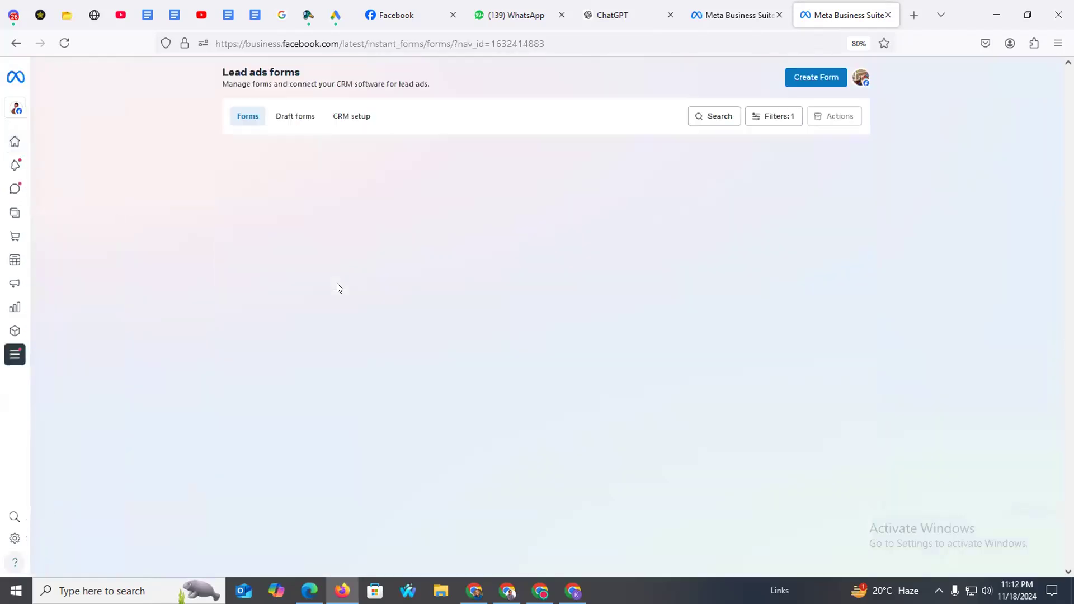
{"action": "left_click", "coordinate": [245, 120]}
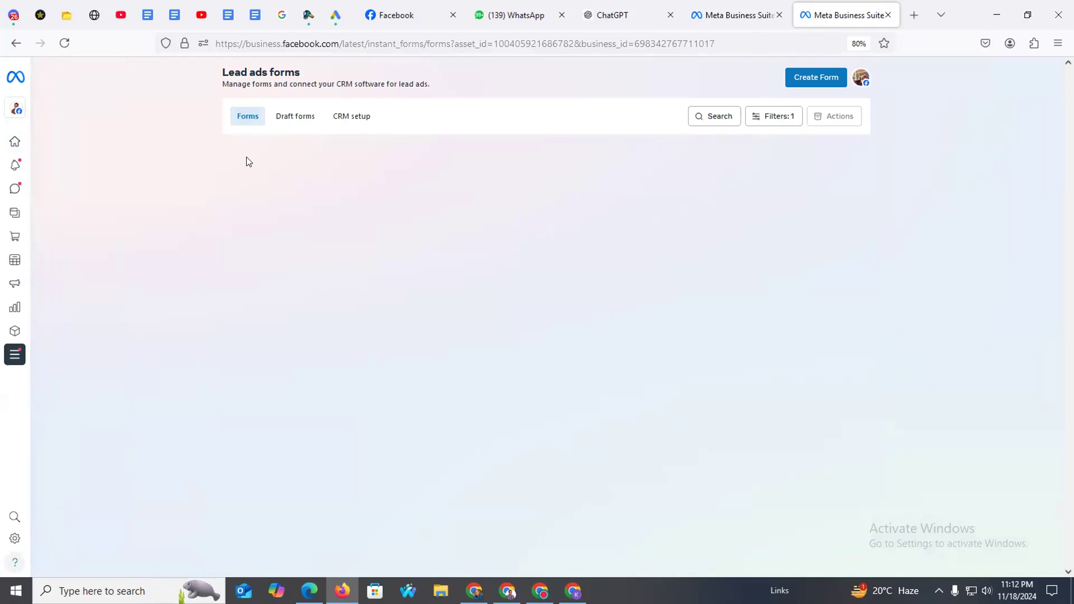
{"action": "left_click", "coordinate": [244, 118]}
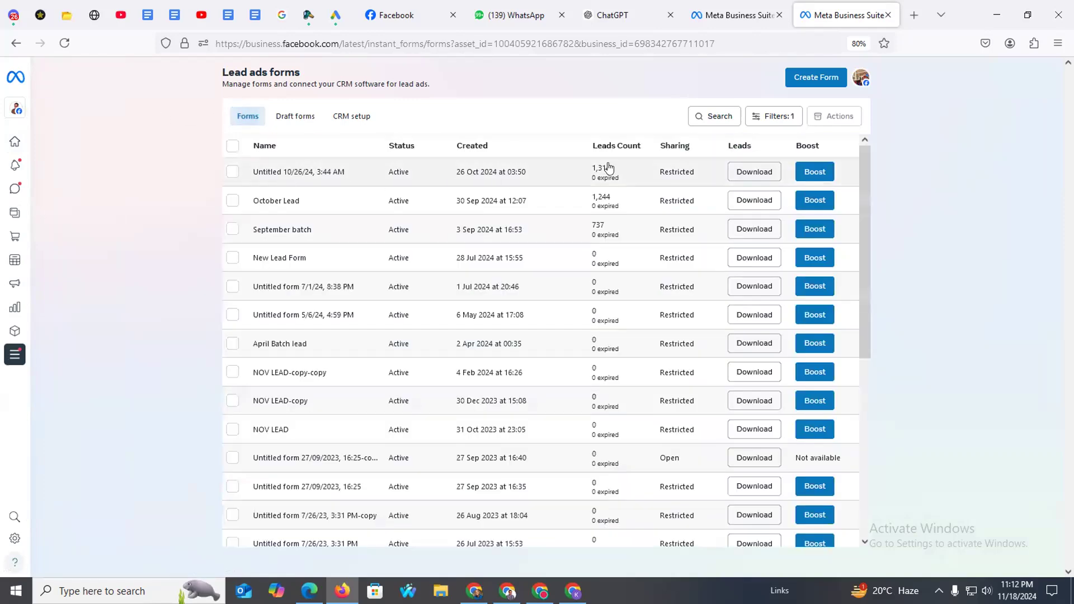
Download the leads of the form "Untitled 10/26/24, 3:44 AM" by date range, keeping Maximum, as a CSV file and close the dialog.
{"action": "left_click", "coordinate": [752, 171]}
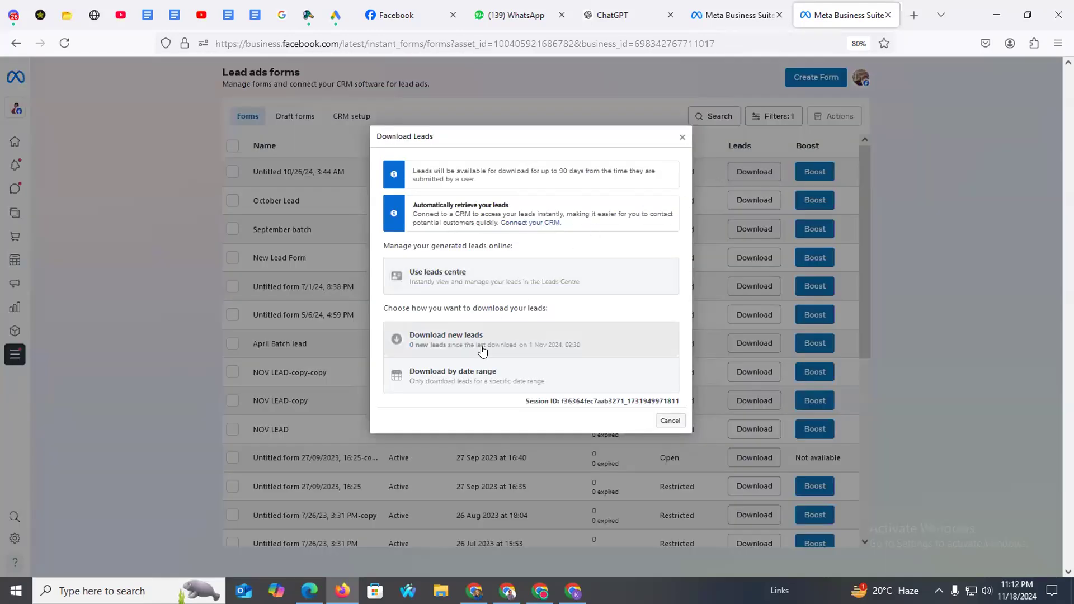
{"action": "left_click", "coordinate": [458, 377]}
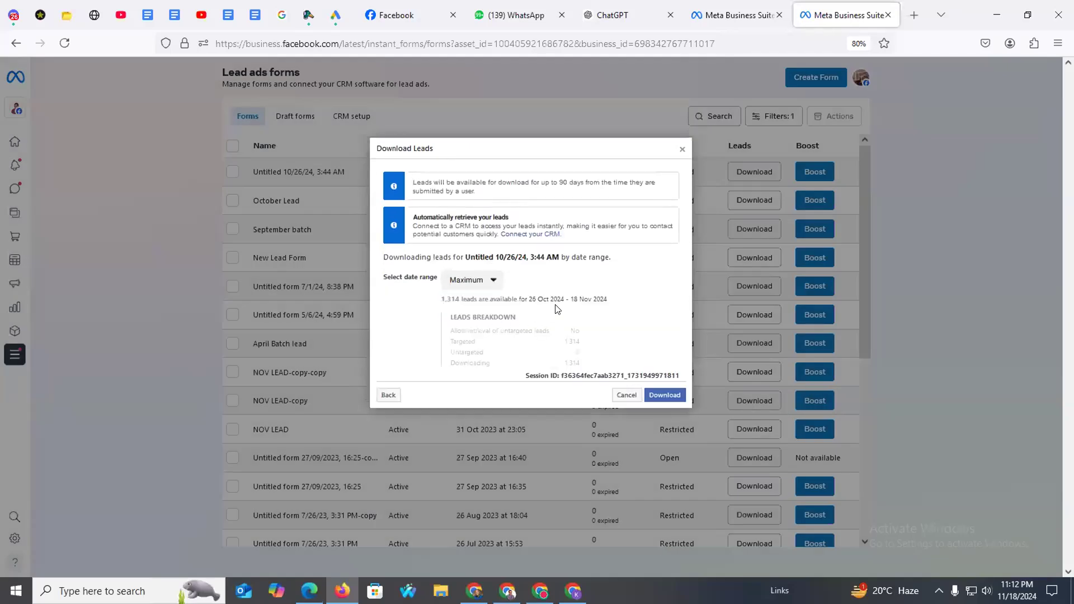
{"action": "left_click", "coordinate": [486, 286]}
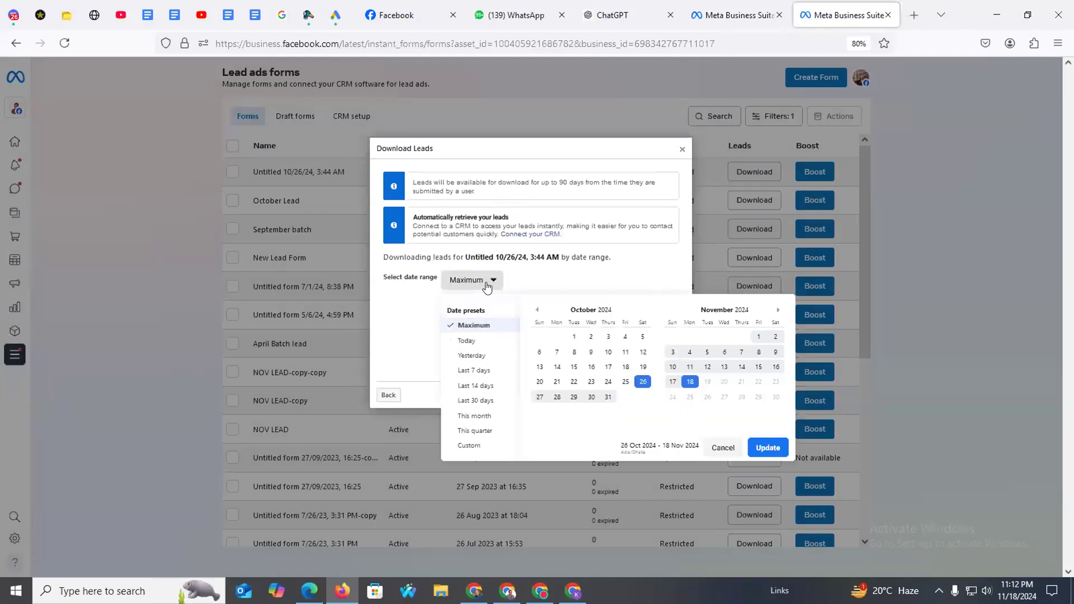
{"action": "left_click", "coordinate": [630, 282]}
{"action": "left_click", "coordinate": [652, 397]}
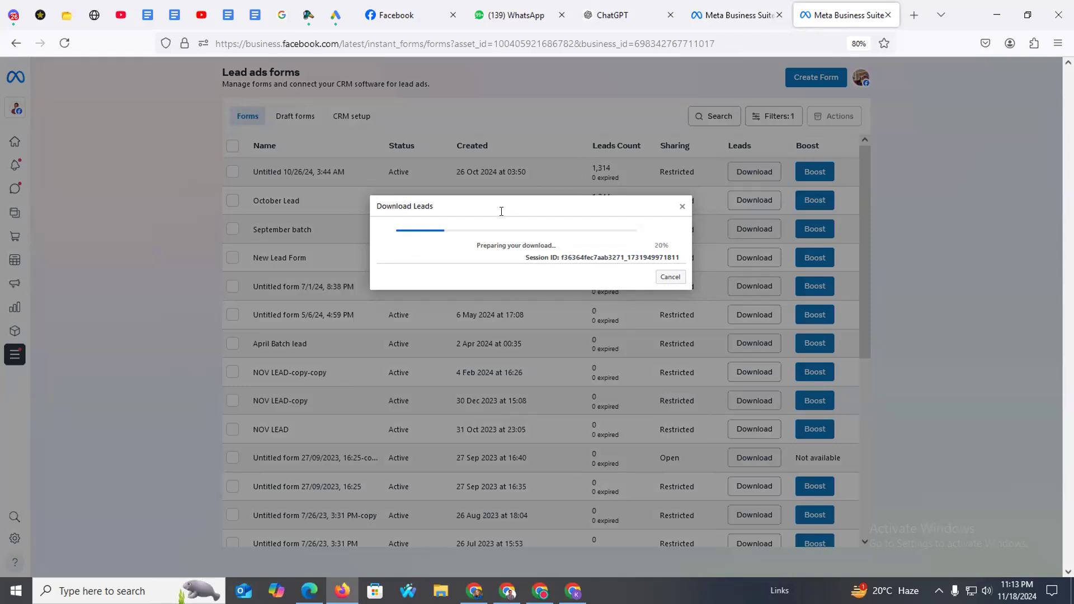
{"action": "left_click", "coordinate": [592, 269]}
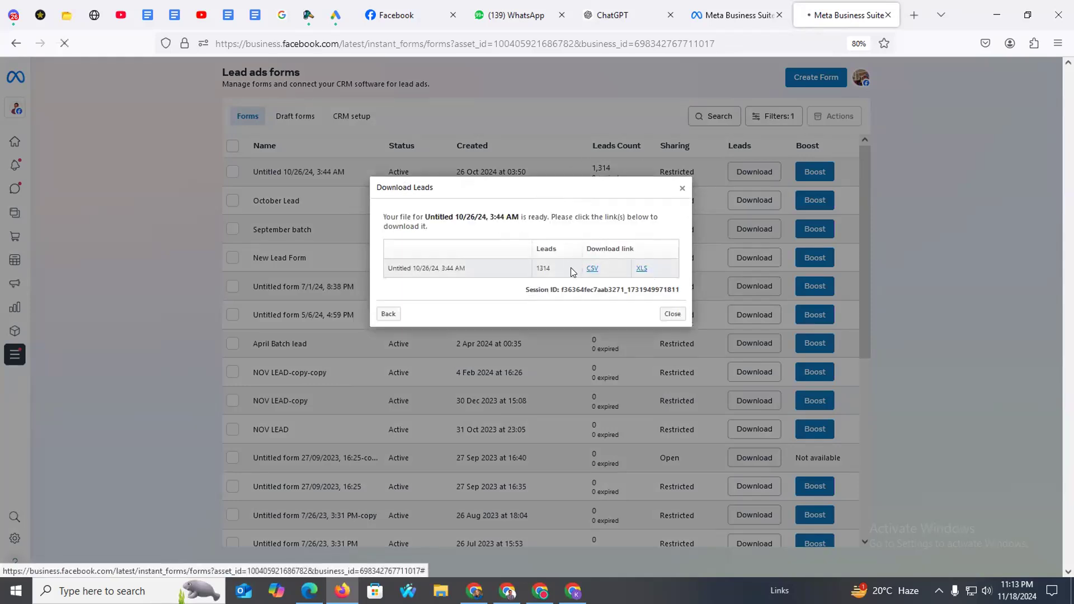
{"action": "left_click", "coordinate": [999, 264]}
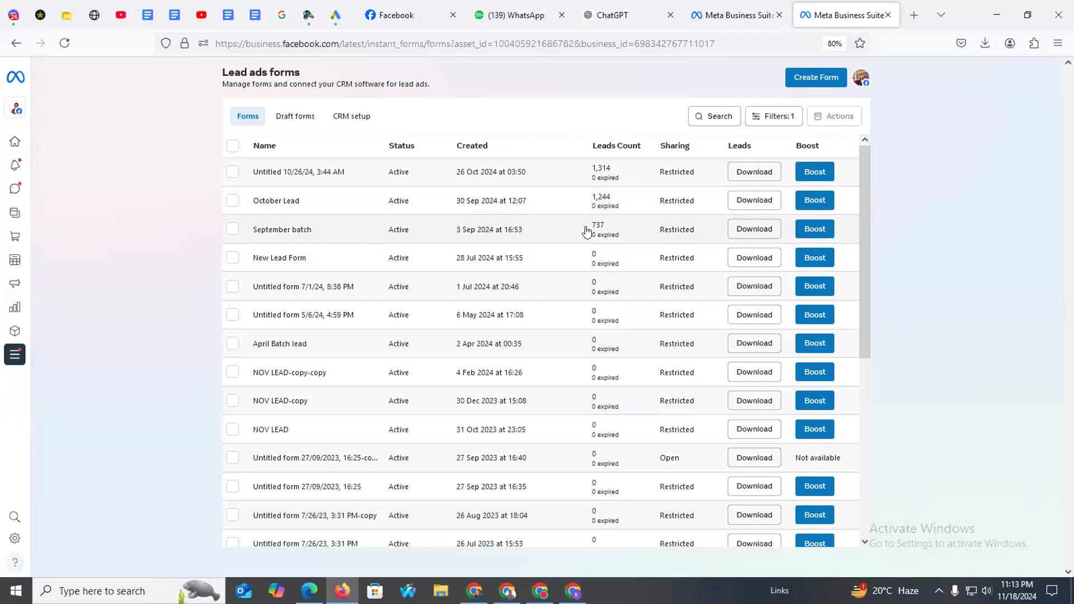
Look through the list of lead forms and open the downloaded leads file in Excel.
{"action": "scroll", "coordinate": [611, 288], "scroll_direction": "down", "scroll_amount": 3}
{"action": "scroll", "coordinate": [611, 289], "scroll_direction": "up", "scroll_amount": 3}
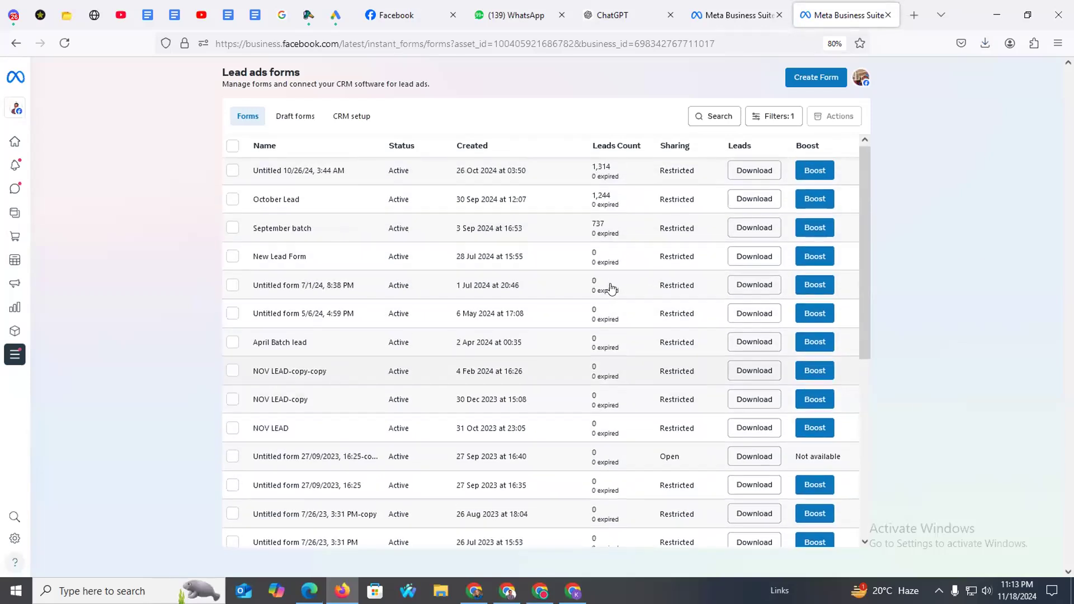
{"action": "scroll", "coordinate": [592, 422], "scroll_direction": "down", "scroll_amount": 5}
{"action": "scroll", "coordinate": [592, 416], "scroll_direction": "up", "scroll_amount": 5}
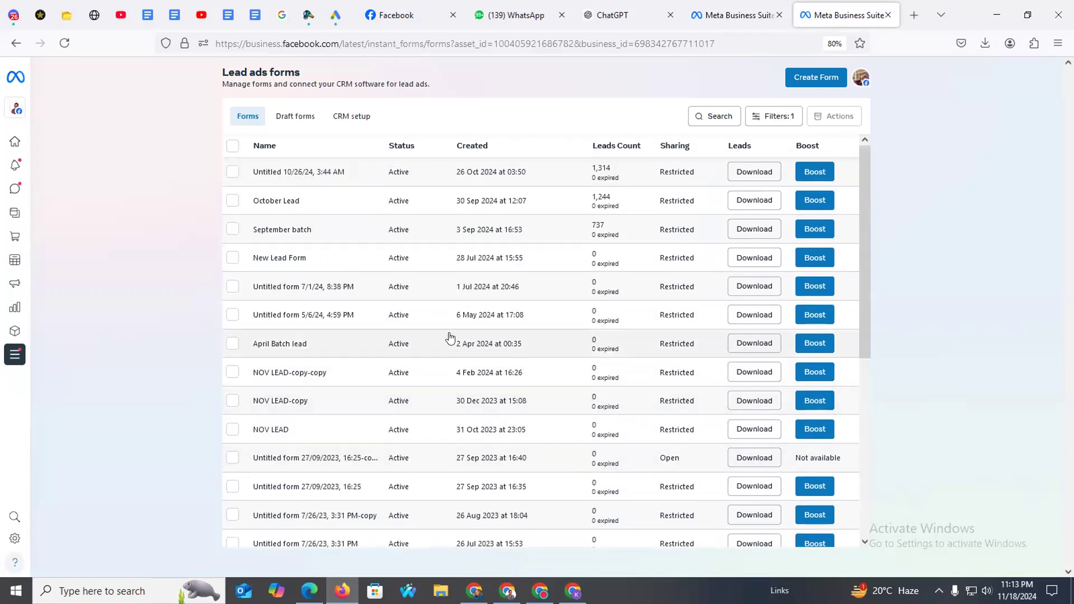
{"action": "scroll", "coordinate": [567, 308], "scroll_direction": "down", "scroll_amount": 1}
{"action": "scroll", "coordinate": [566, 307], "scroll_direction": "down", "scroll_amount": 10}
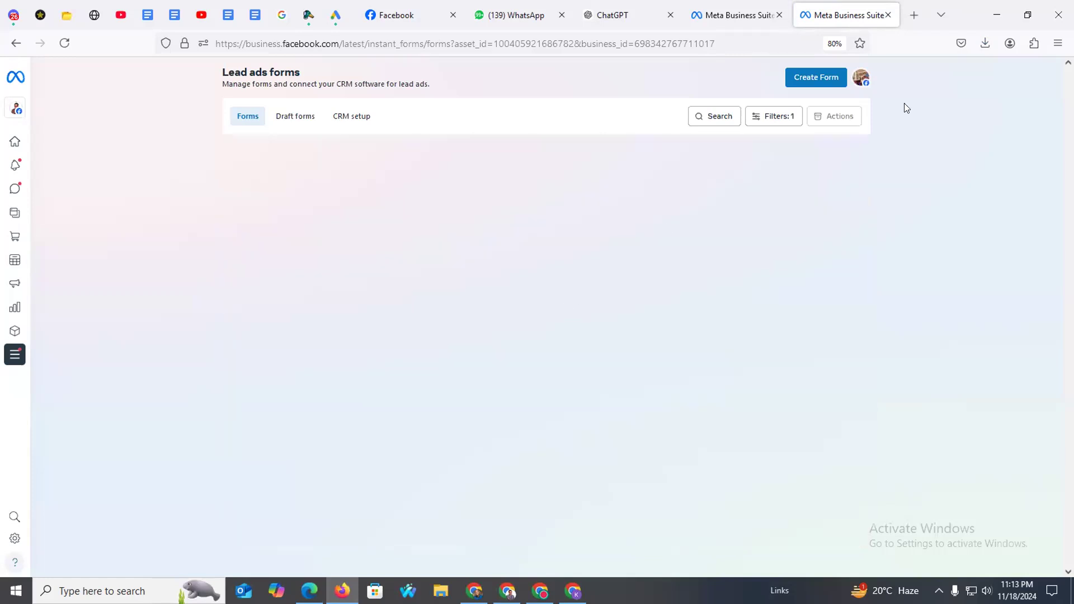
{"action": "left_click", "coordinate": [855, 71]}
{"action": "left_click", "coordinate": [606, 590]}
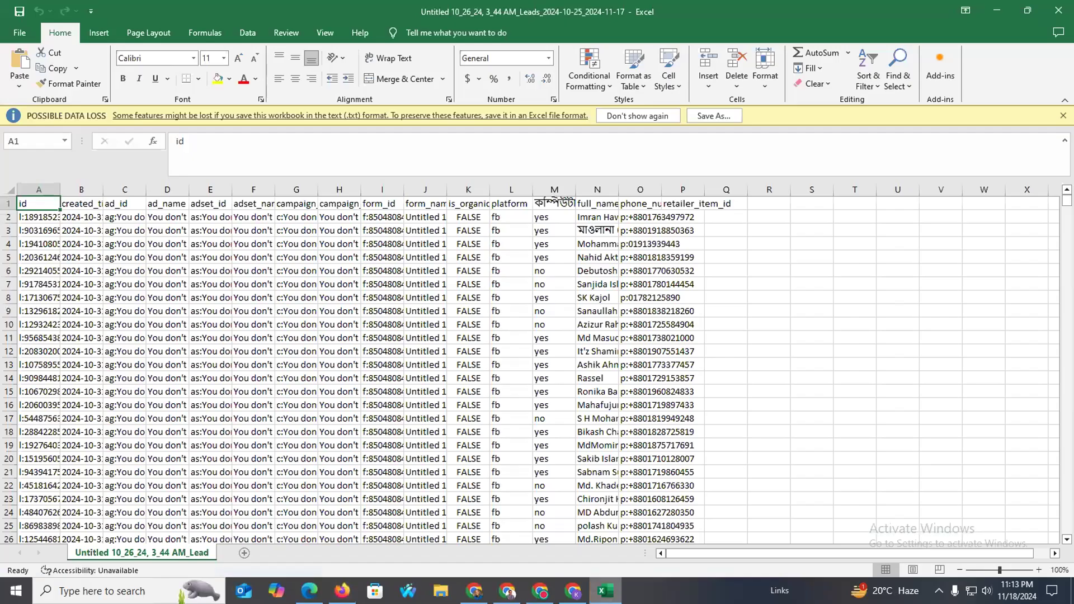
Widen the full_name and computer/laptop question columns, dismissing the Office licence pop-up, and look through the lead rows.
{"action": "left_click_drag", "start_coordinate": [616, 188], "coordinate": [715, 187]}
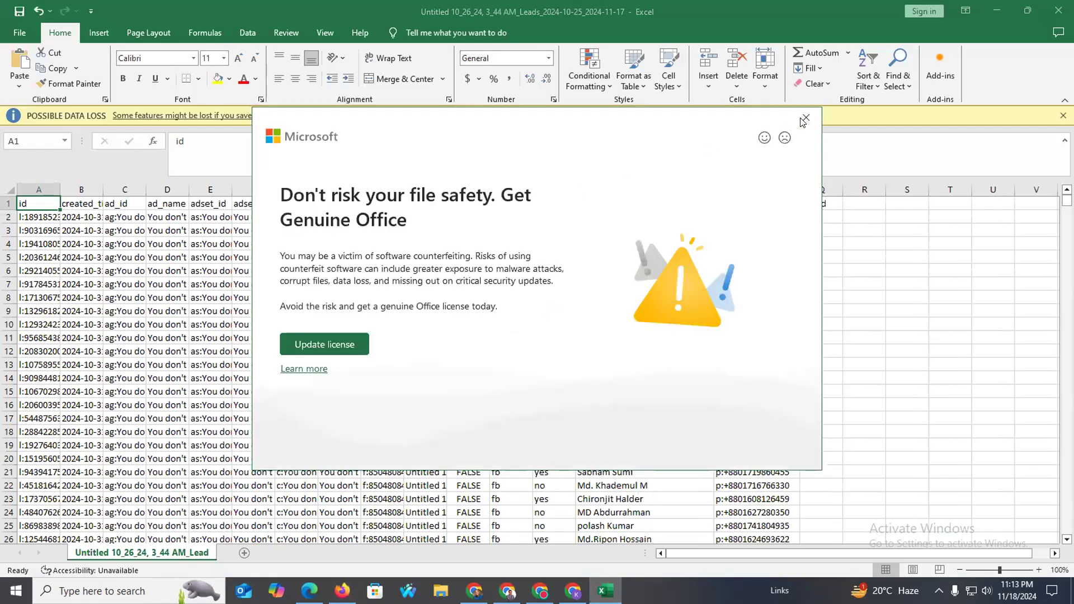
{"action": "left_click", "coordinate": [806, 117]}
{"action": "left_click_drag", "start_coordinate": [569, 203], "coordinate": [665, 203]}
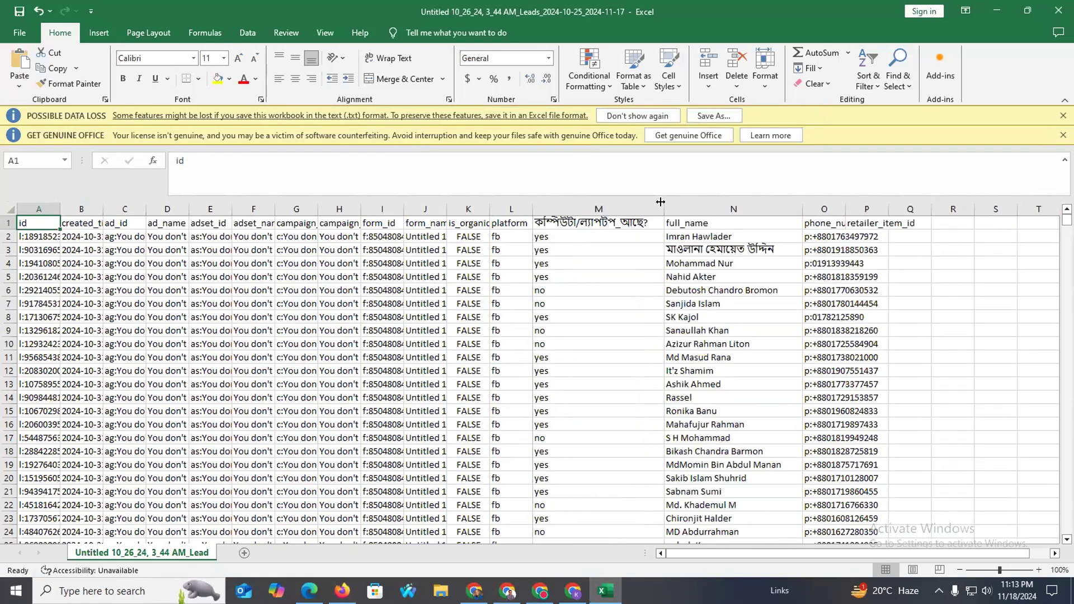
{"action": "scroll", "coordinate": [583, 394], "scroll_direction": "down", "scroll_amount": 9}
{"action": "scroll", "coordinate": [689, 335], "scroll_direction": "up", "scroll_amount": 9}
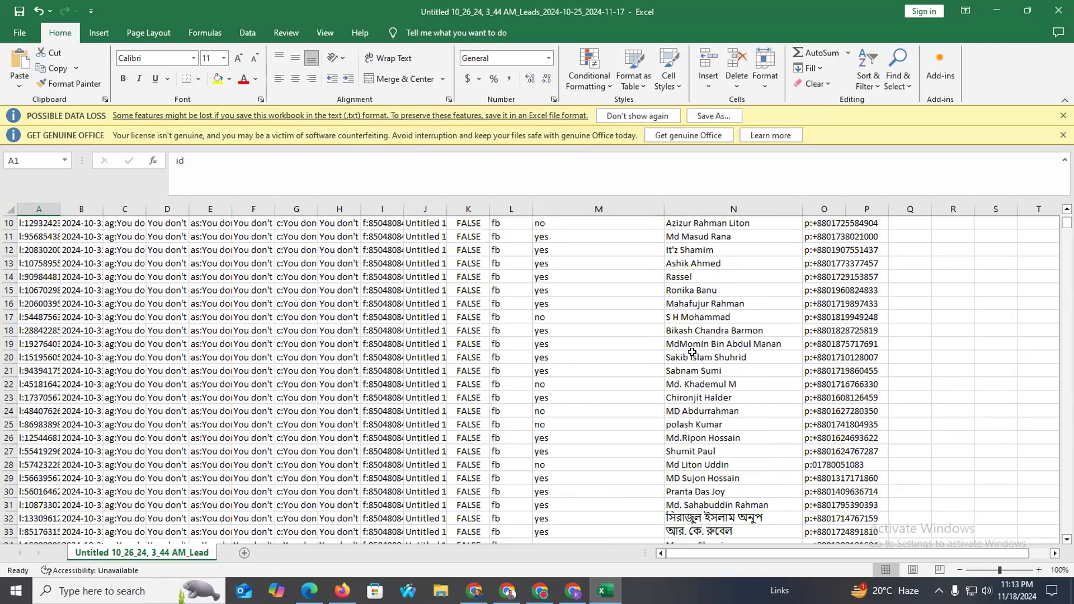
Dismiss the two notification bars above the sheet and close the leads workbook.
{"action": "left_click", "coordinate": [1063, 135]}
{"action": "left_click", "coordinate": [1063, 115]}
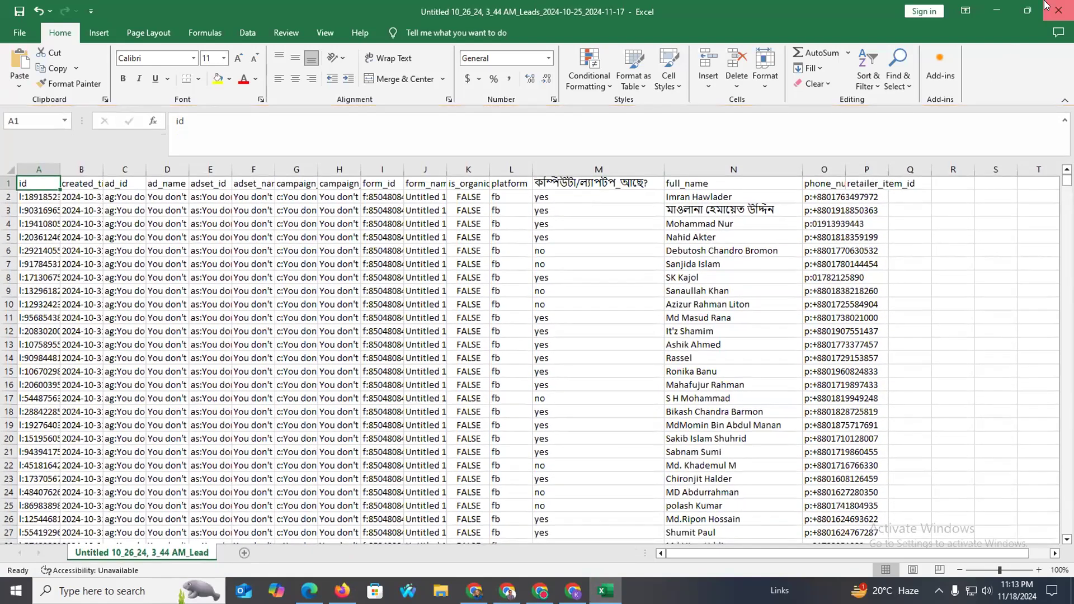
{"action": "left_click", "coordinate": [1058, 10]}
{"action": "left_click", "coordinate": [560, 308]}
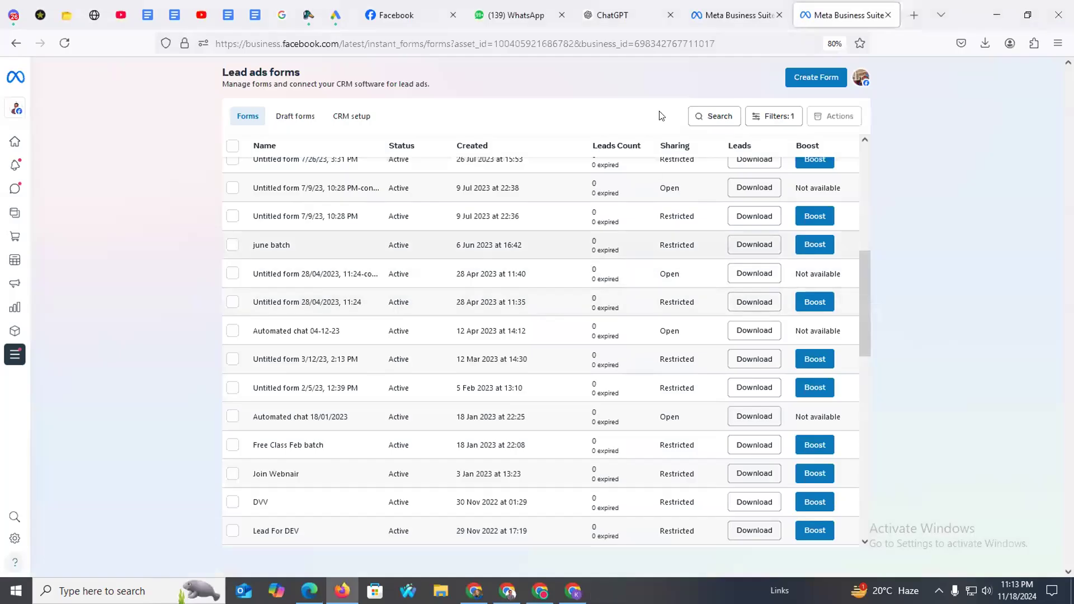
Close both Meta Business Suite tabs and the ChatGPT tab in Firefox.
{"action": "left_click", "coordinate": [737, 15]}
{"action": "left_click", "coordinate": [779, 15]}
{"action": "left_click", "coordinate": [779, 16]}
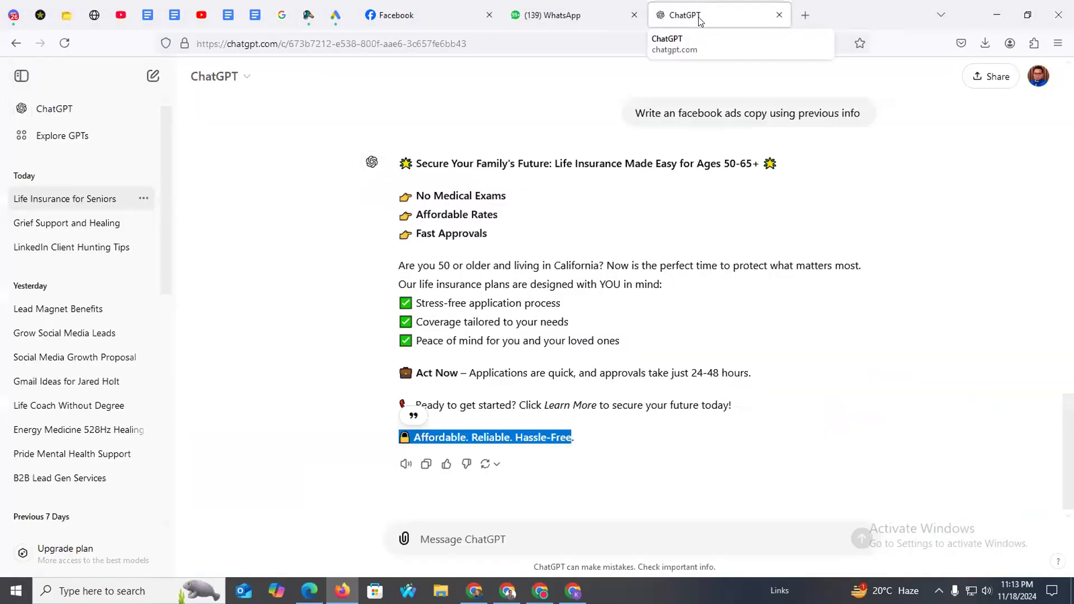
{"action": "left_click", "coordinate": [779, 15]}
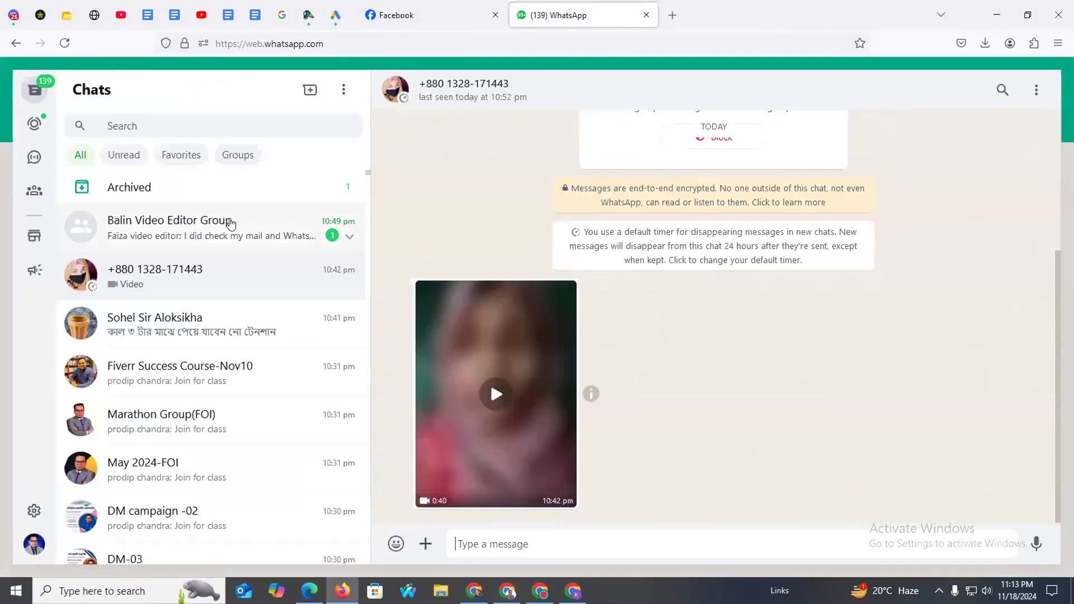
Switch to Chrome and close the Meta Business Suite, "facebook business suite" search and Fiverr Outsourcing Institute contact tabs.
{"action": "left_click", "coordinate": [986, 14]}
{"action": "left_click", "coordinate": [912, 14]}
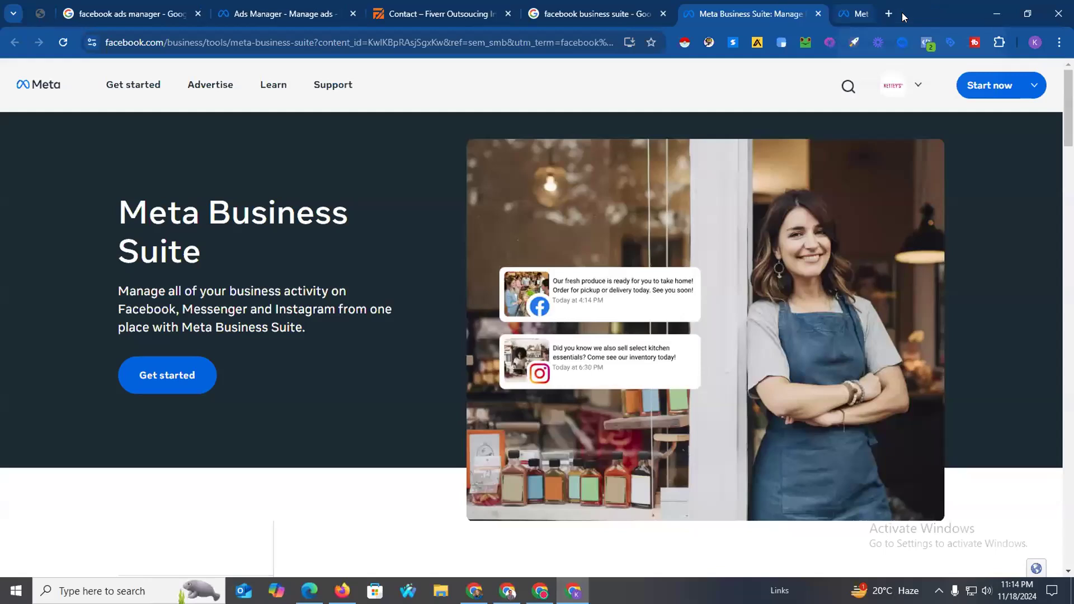
{"action": "left_click", "coordinate": [767, 14]}
{"action": "left_click", "coordinate": [679, 15]}
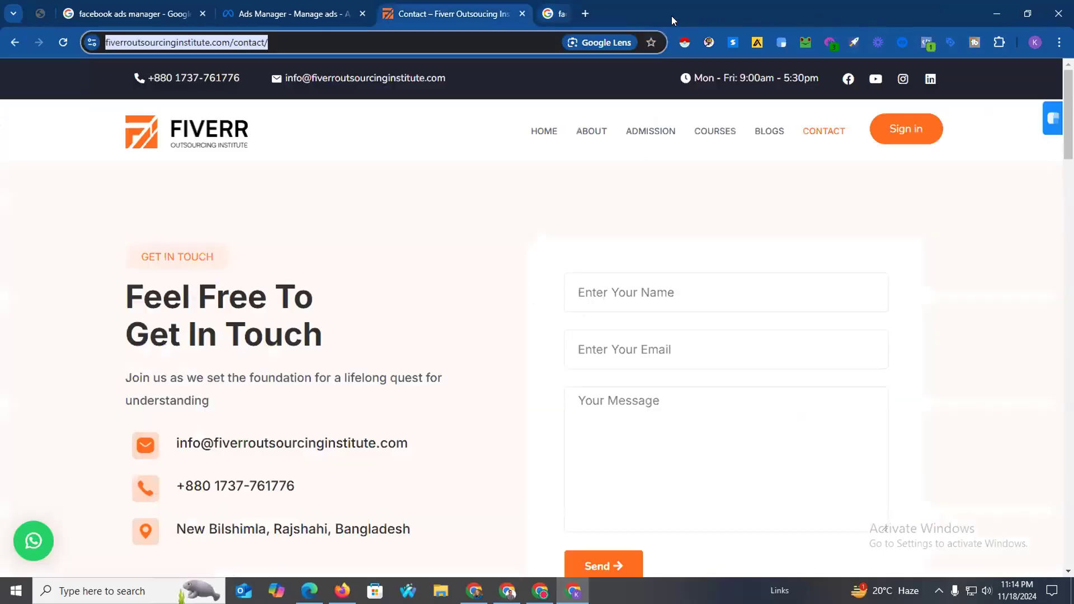
{"action": "left_click", "coordinate": [521, 14]}
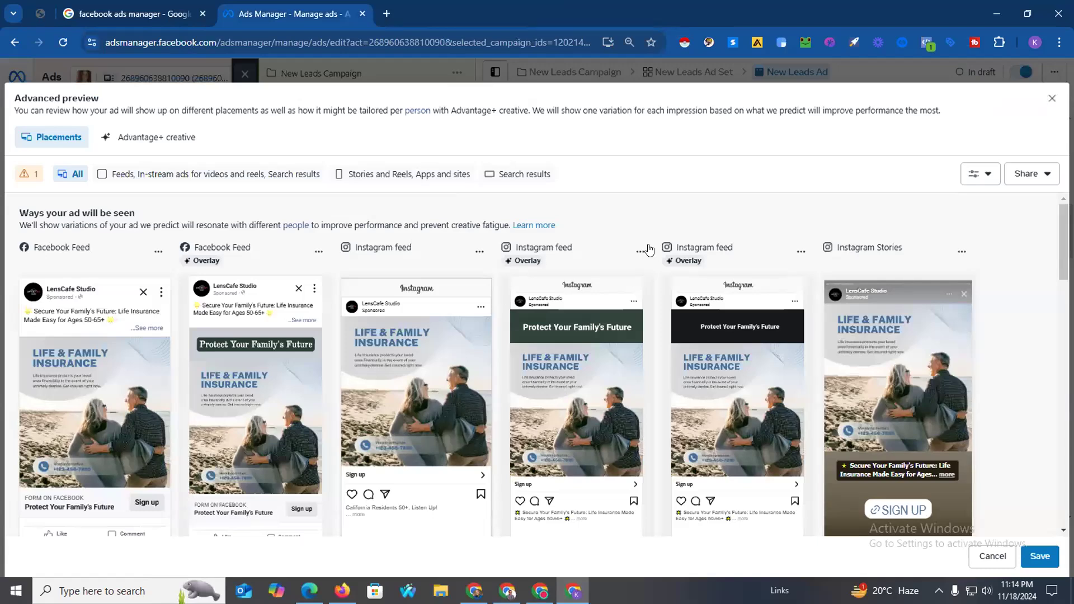
Examine how the life insurance ad appears across all Facebook and Instagram placements in the advanced preview.
{"action": "scroll", "coordinate": [525, 377], "scroll_direction": "down", "scroll_amount": 3}
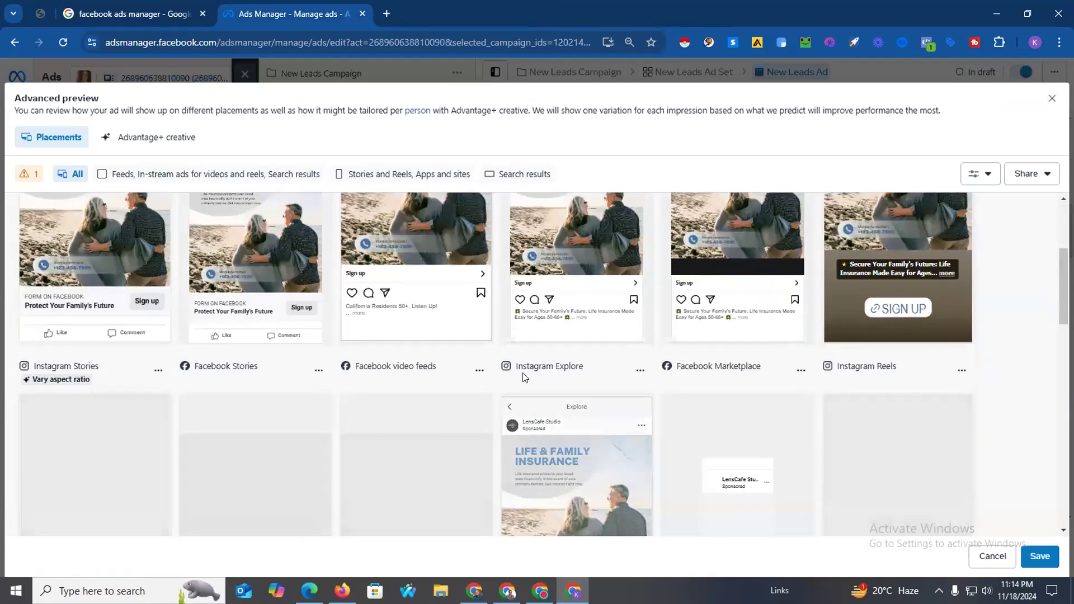
{"action": "scroll", "coordinate": [524, 378], "scroll_direction": "down", "scroll_amount": 2}
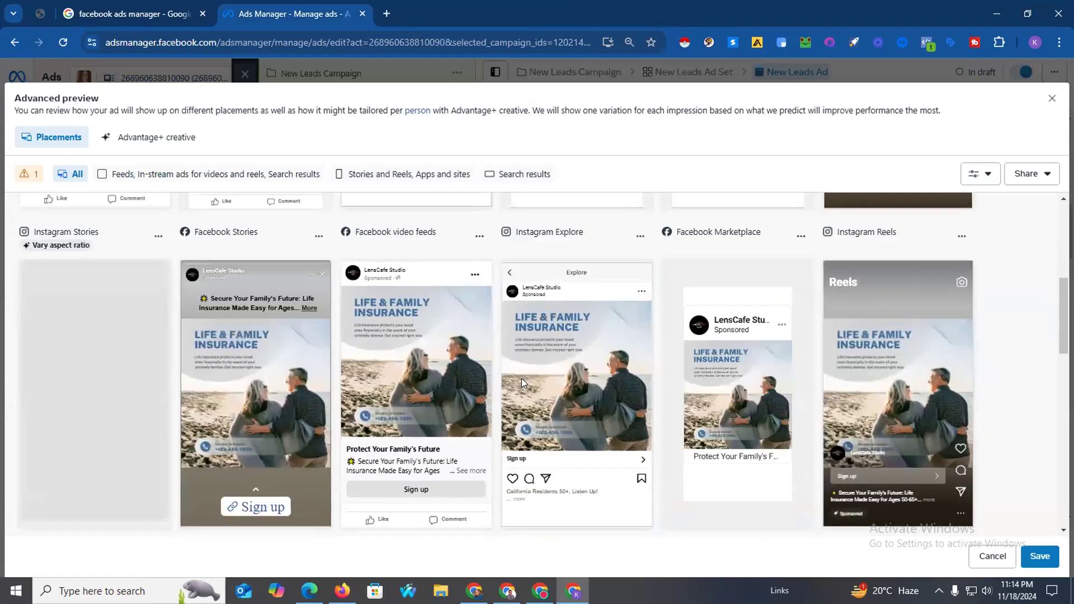
{"action": "scroll", "coordinate": [522, 378], "scroll_direction": "down", "scroll_amount": 5}
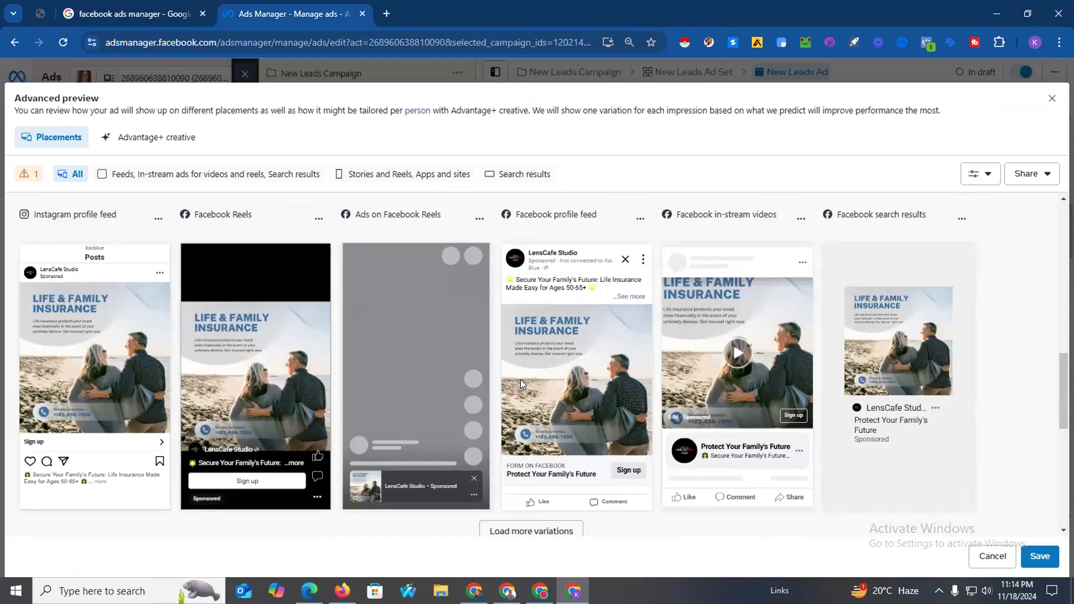
{"action": "scroll", "coordinate": [261, 379], "scroll_direction": "down", "scroll_amount": 3}
{"action": "scroll", "coordinate": [260, 380], "scroll_direction": "up", "scroll_amount": 3}
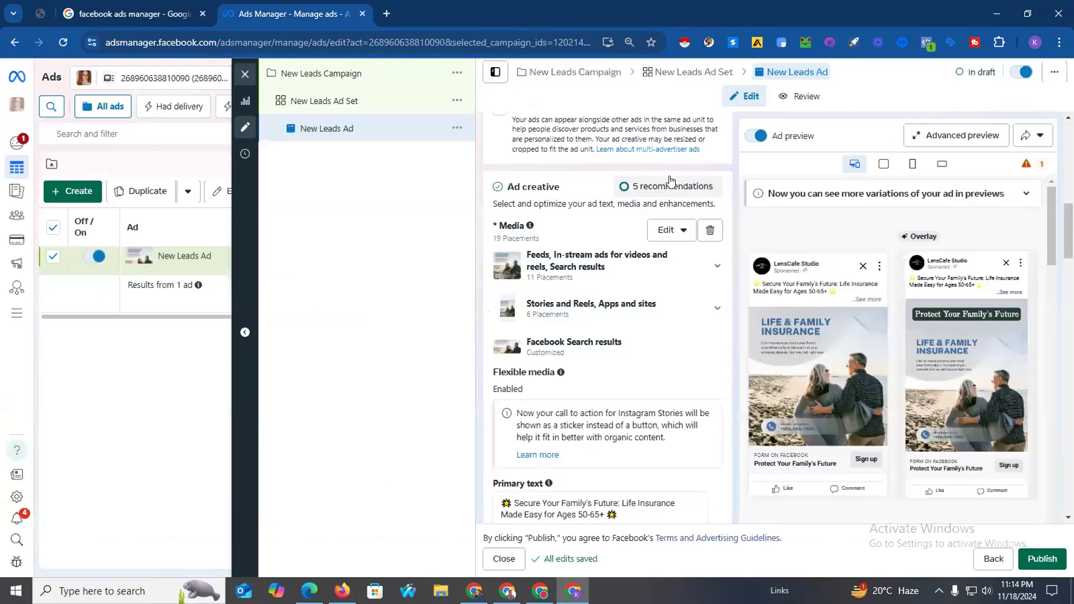
Close the advanced preview and the New Leads Ad editor without publishing the draft.
{"action": "left_click", "coordinate": [1051, 99]}
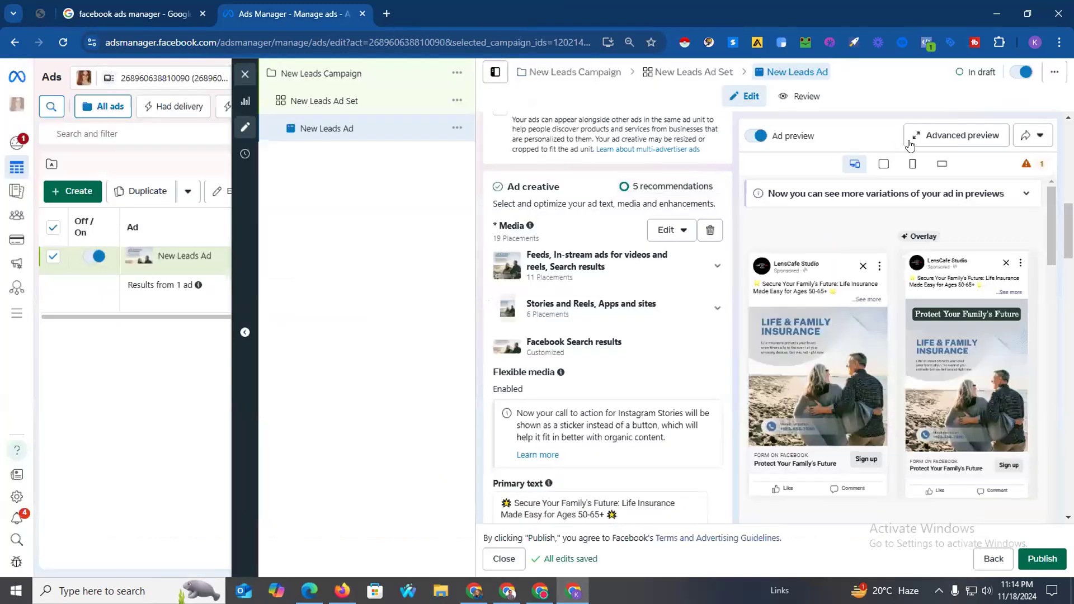
{"action": "left_click", "coordinate": [247, 102]}
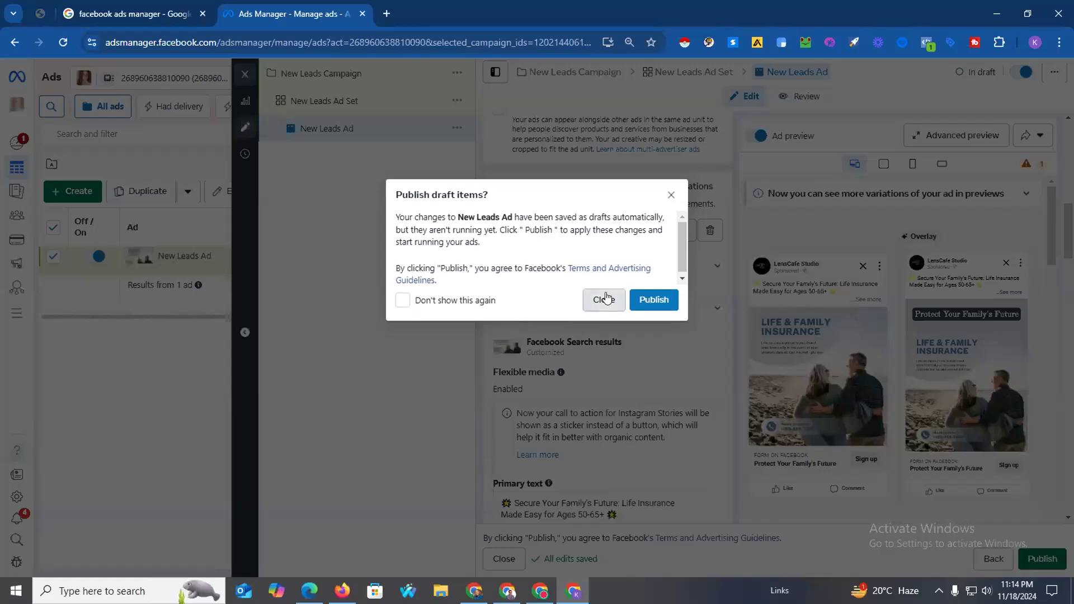
{"action": "left_click", "coordinate": [603, 299]}
Switch to Firefox and open the Windows search.
{"action": "left_click", "coordinate": [342, 590]}
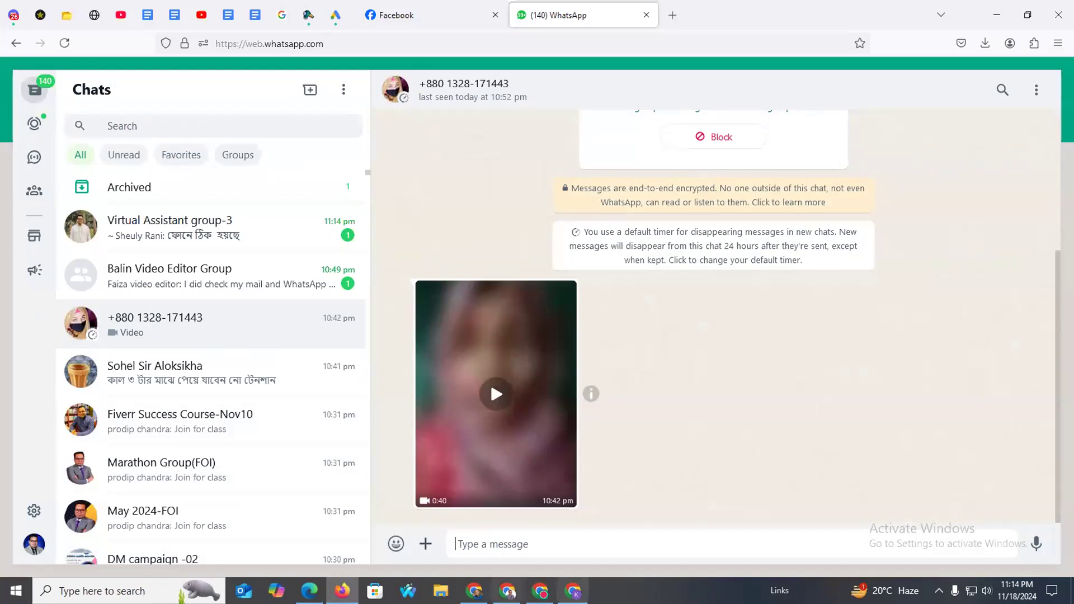
{"action": "left_click", "coordinate": [112, 591]}
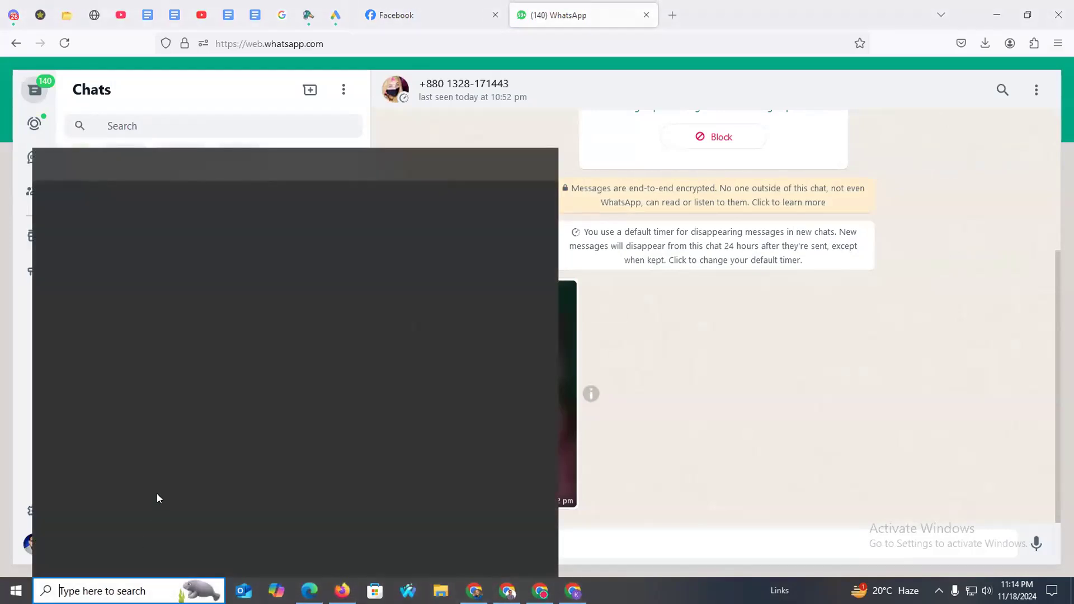